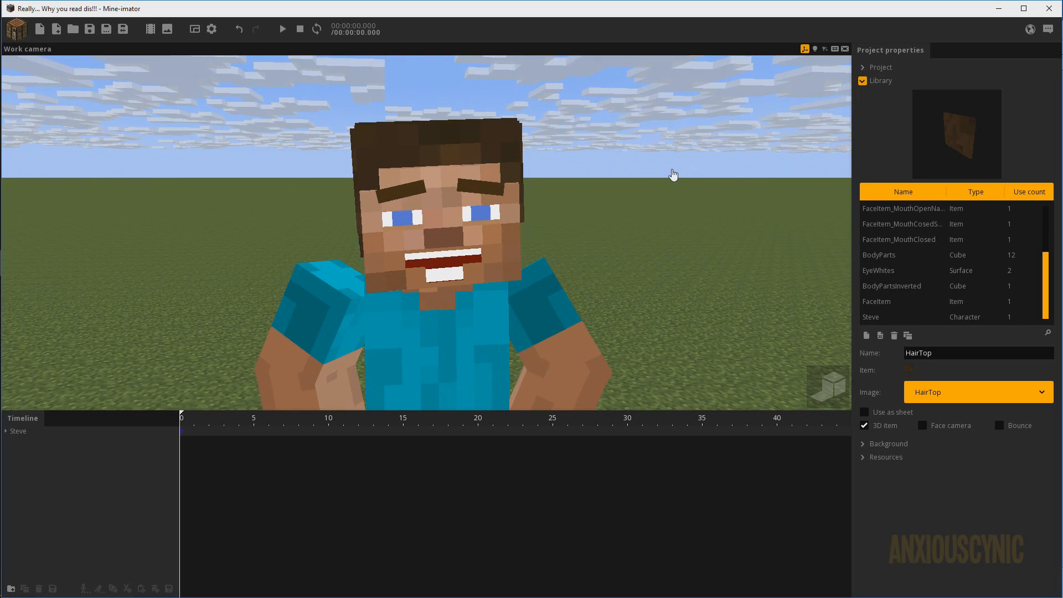
right_click_drag(629, 218, 622, 217)
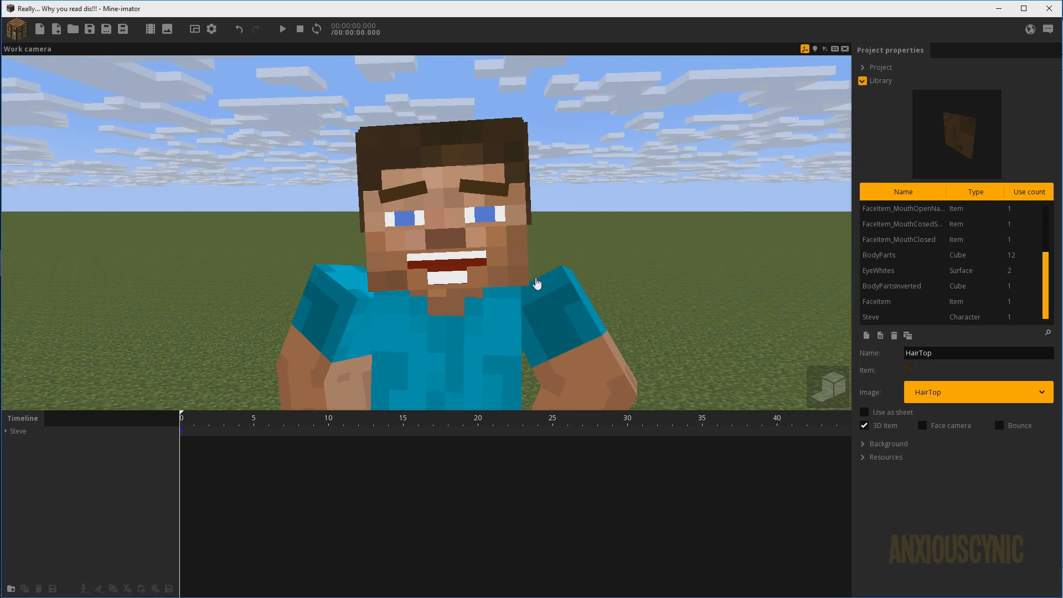
right_click_drag(550, 240, 552, 249)
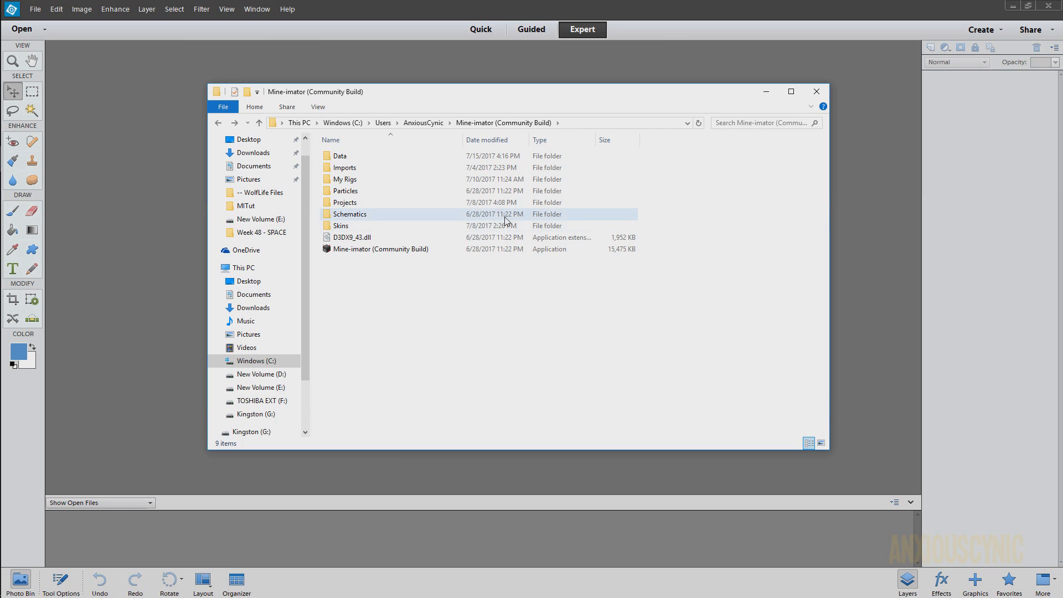
Step: Find the items image in the Data\Textures folder of Mine-imator (Community Build) in File Explorer and open it in Photoshop Elements
double_click(351, 159)
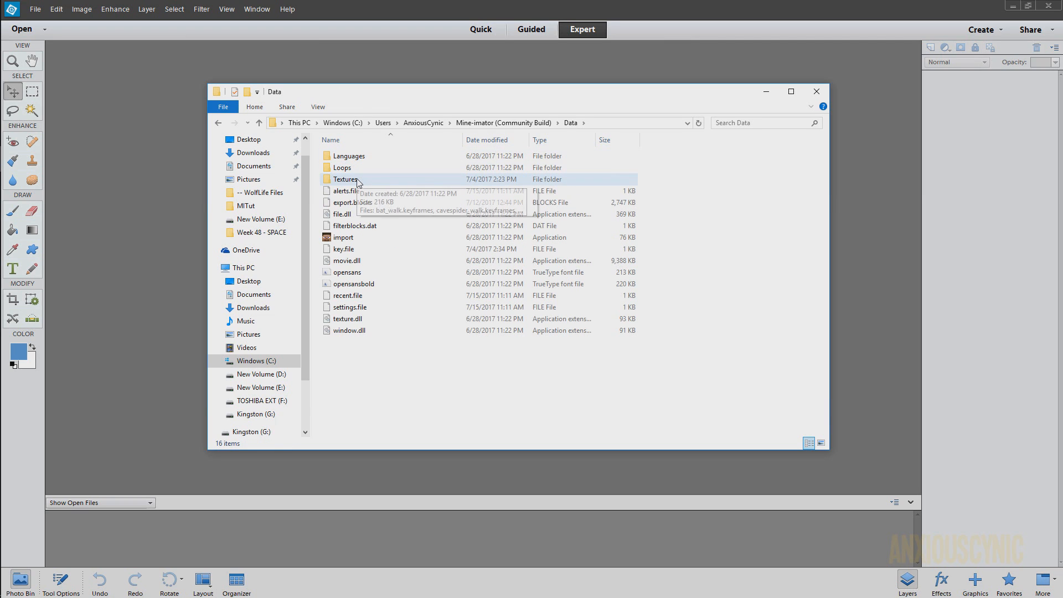
double_click(346, 179)
scroll(532, 268, "down", 5)
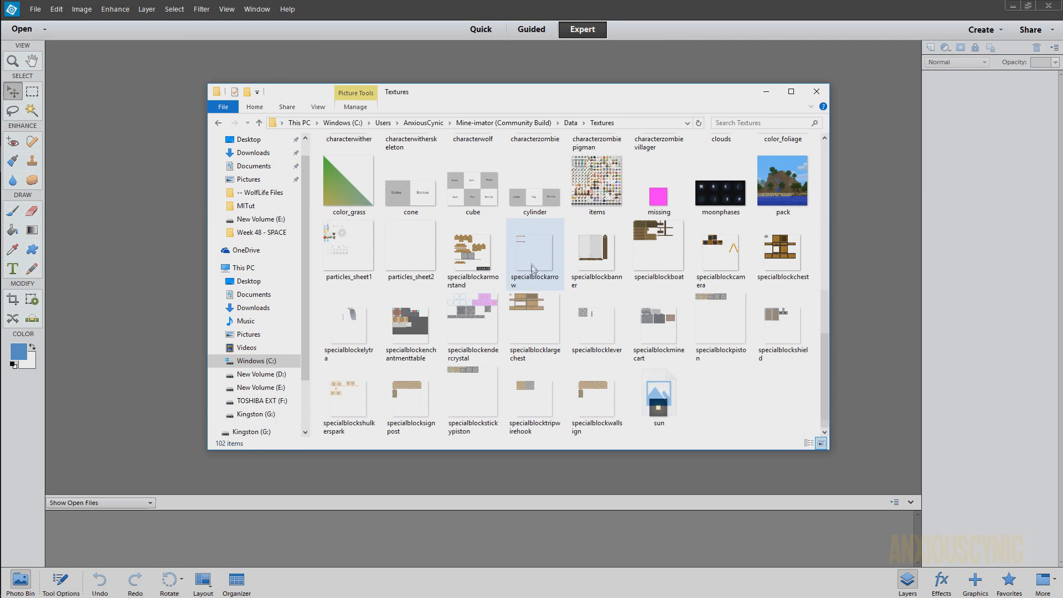
left_click(598, 191)
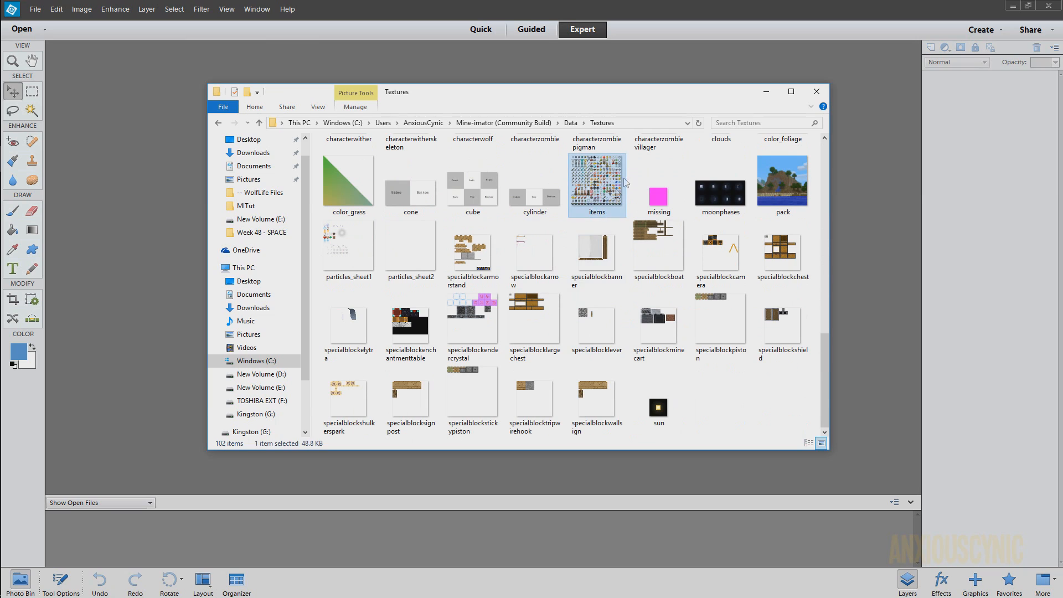
left_click_drag(598, 199, 155, 232)
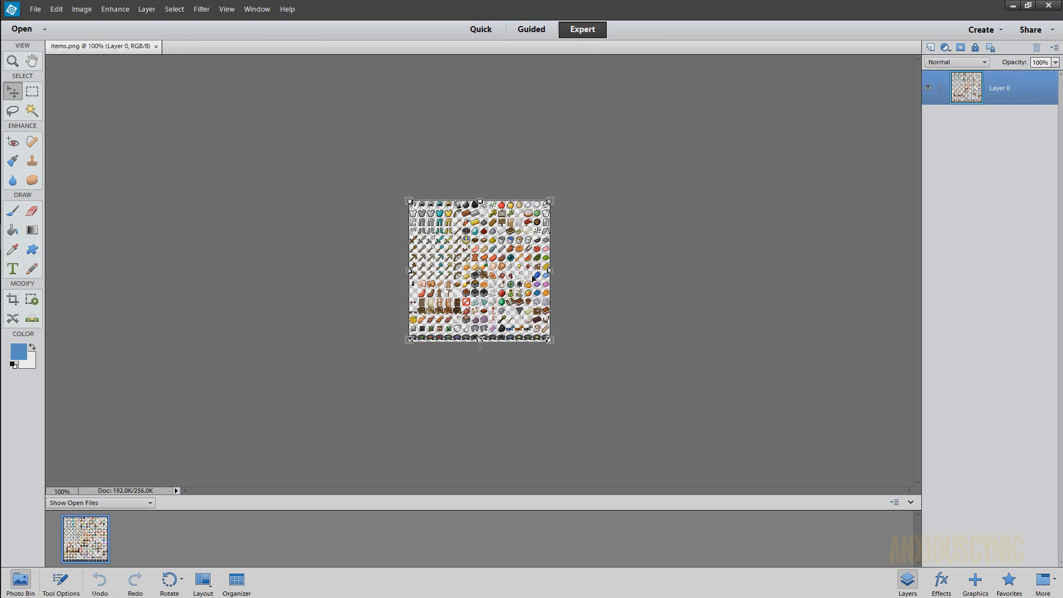
Step: Add a new layer and outline the first item cell, around the white helmet, with a 1 px blue Pencil border
scroll(450, 237, "up", 11)
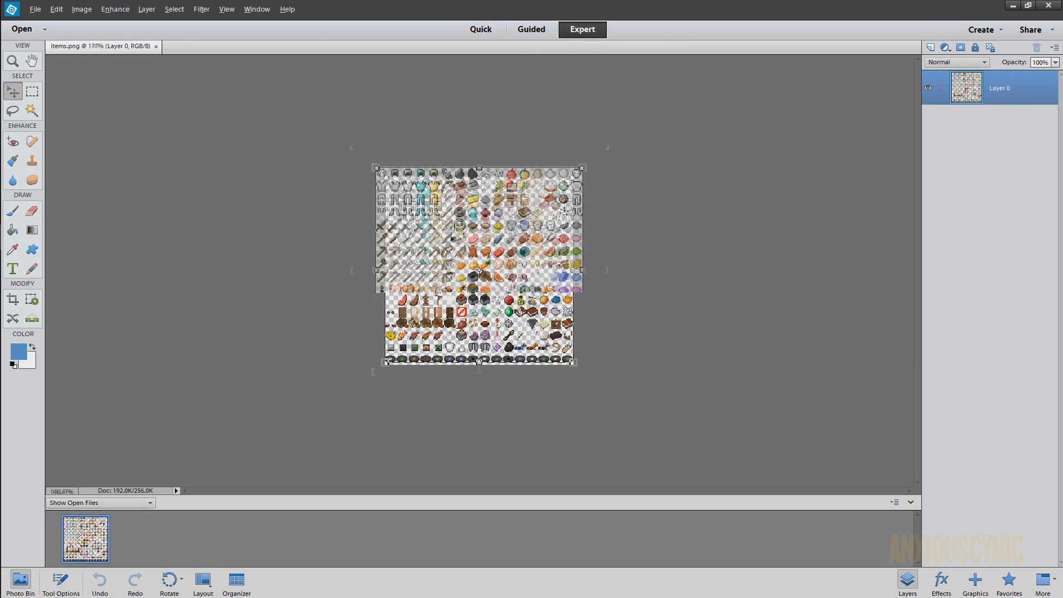
key("alt")
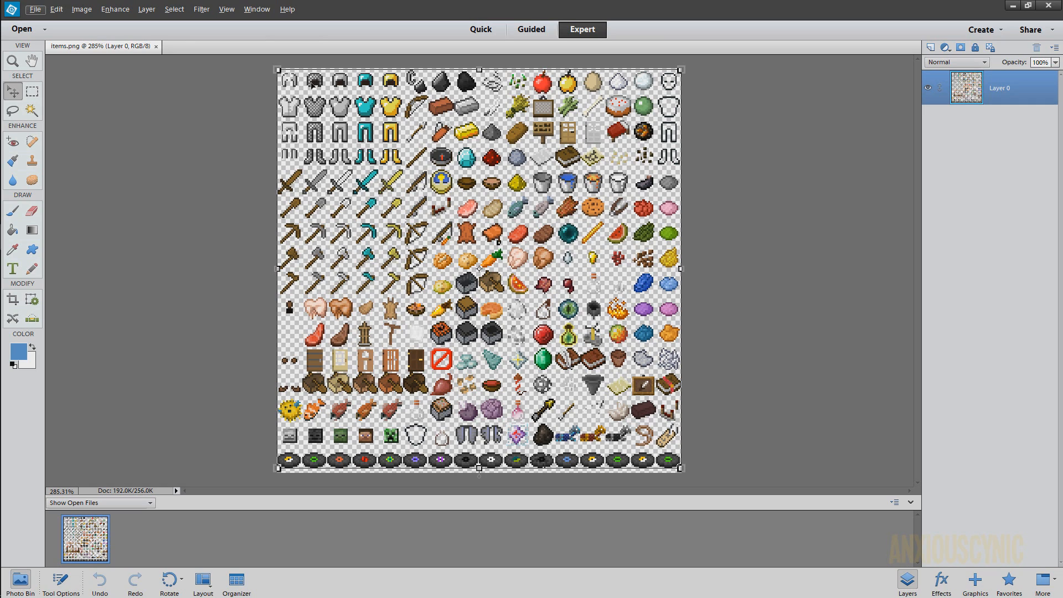
left_click(930, 47)
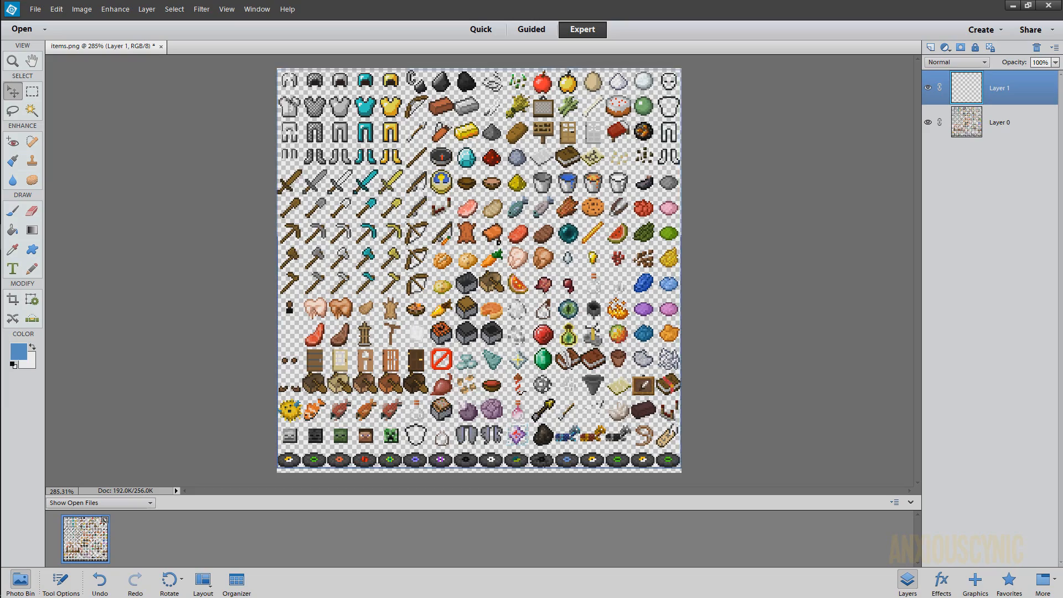
scroll(355, 134, "up", 5, "alt")
scroll(332, 122, "up", 4, "alt")
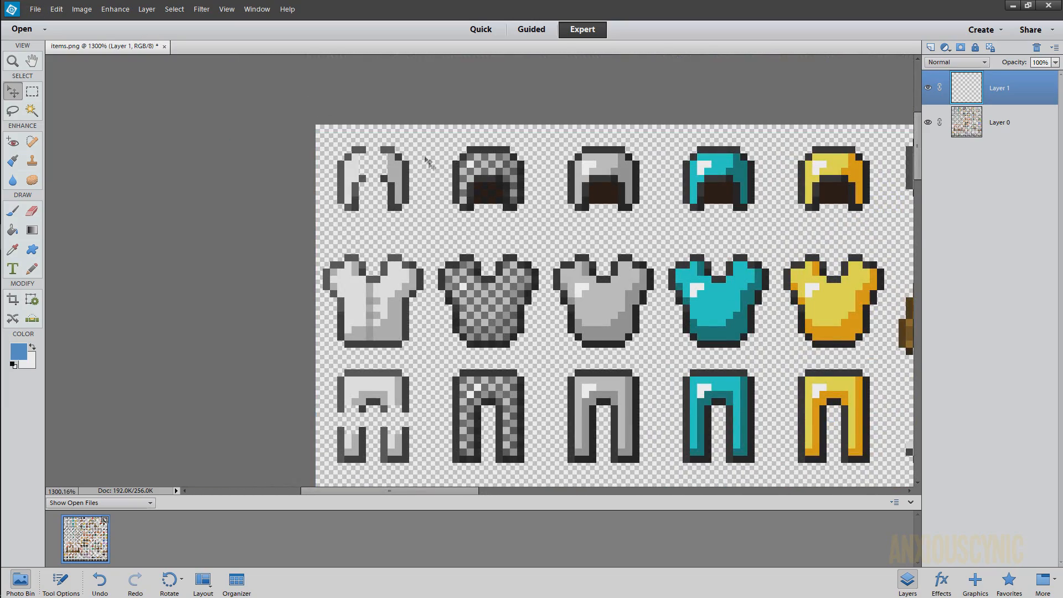
left_click(33, 268)
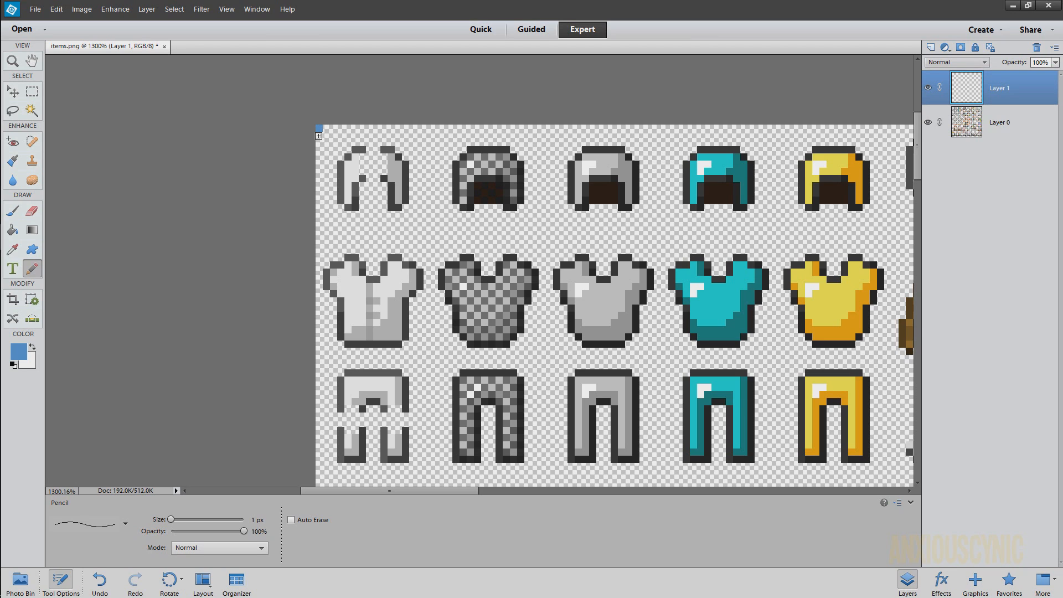
left_click(319, 136)
mouse_move(318, 144)
left_mouse_down()
mouse_move(319, 238)
mouse_move(429, 236)
mouse_move(426, 144)
mouse_move(404, 127)
mouse_move(324, 128)
left_mouse_up()
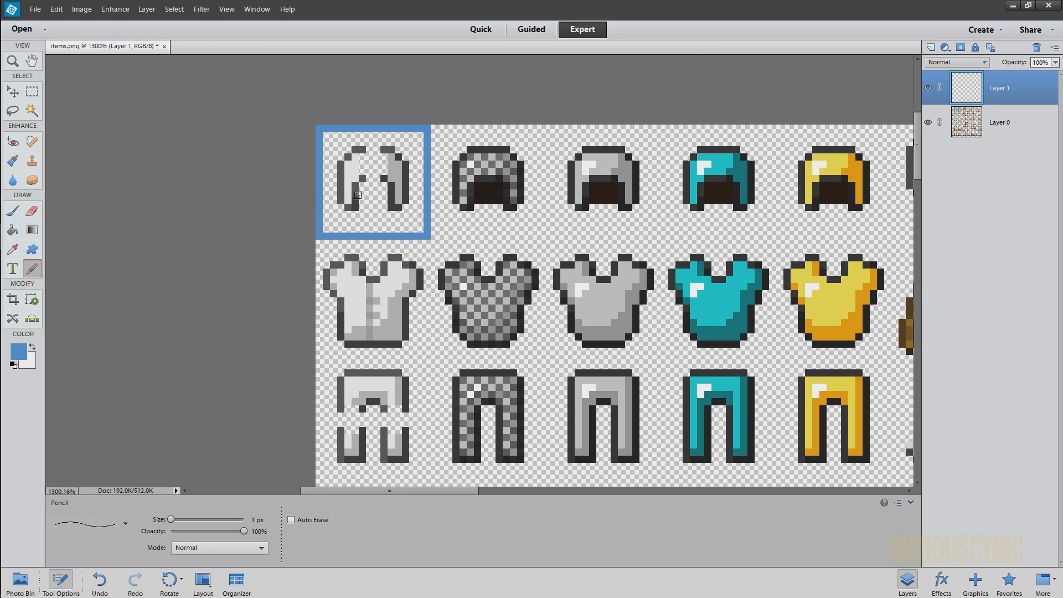
Step: Set the foreground color to gold and recolor a duplicate of the blue outline around the second helmet's cell
left_click(18, 353)
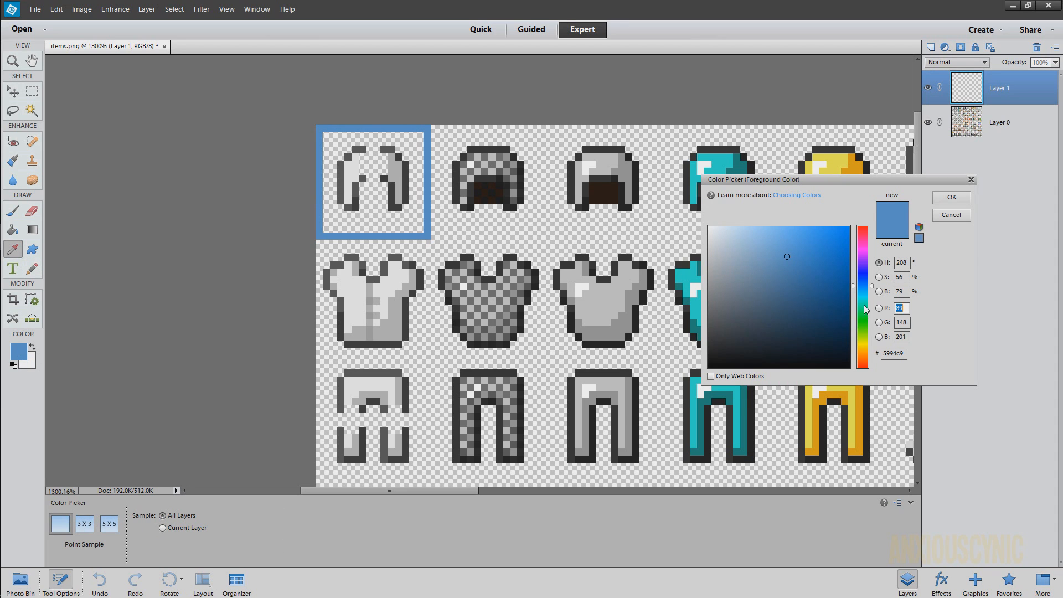
left_click_drag(867, 310, 867, 353)
left_click(951, 197)
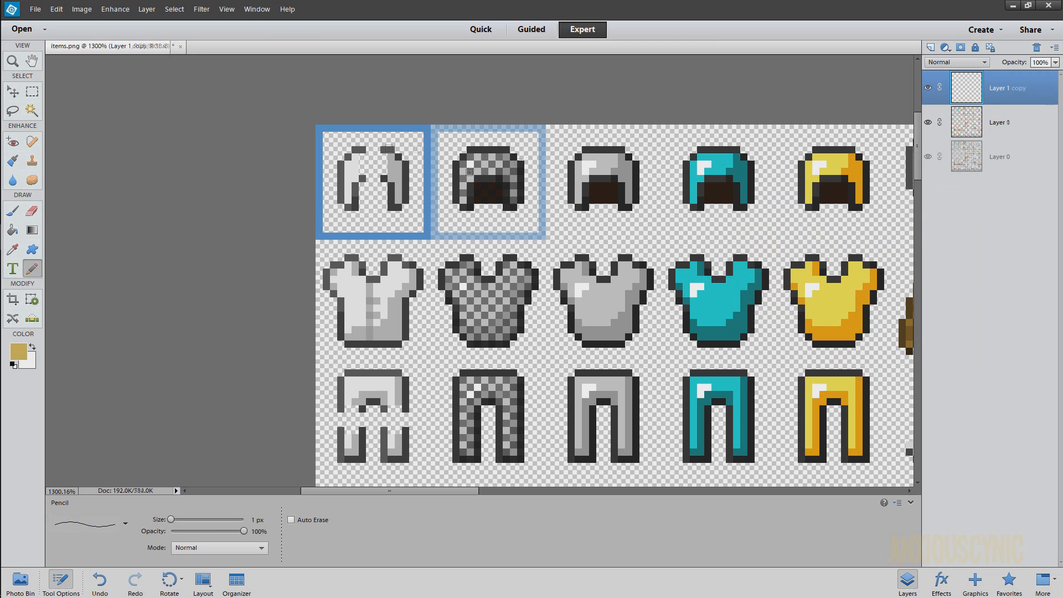
mouse_move(439, 127)
left_mouse_down()
mouse_move(540, 129)
mouse_move(537, 229)
mouse_move(520, 234)
mouse_move(536, 234)
mouse_move(447, 235)
mouse_move(436, 224)
mouse_move(436, 131)
left_mouse_up()
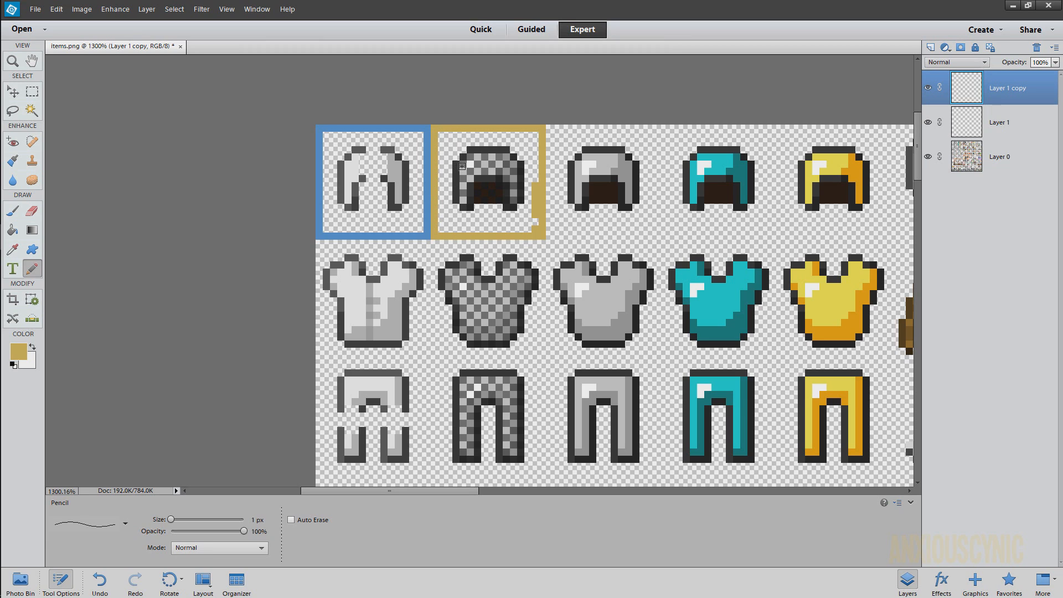
Step: Fill the gold and blue outlined cells with their border colors using the Paint Bucket, and merge their two layers
key("k")
left_click(445, 141)
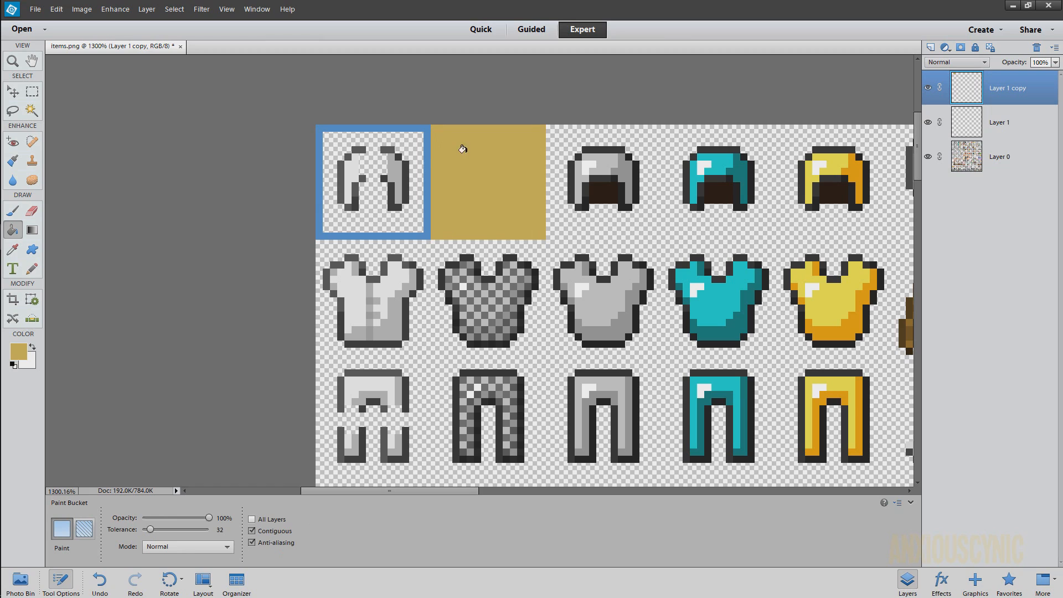
left_click(970, 128)
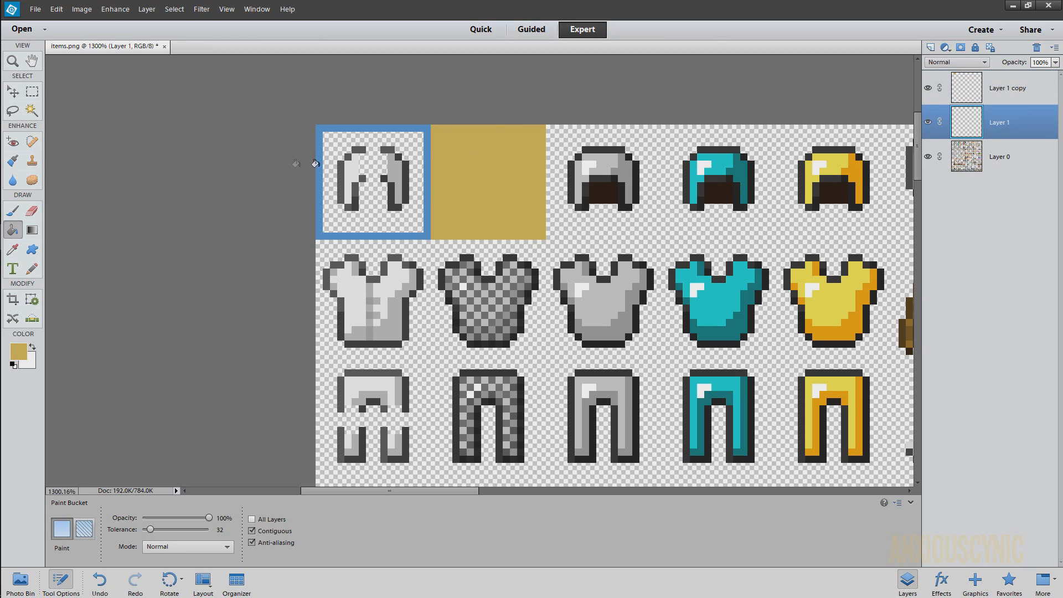
left_click(321, 128, "alt")
left_click(339, 147)
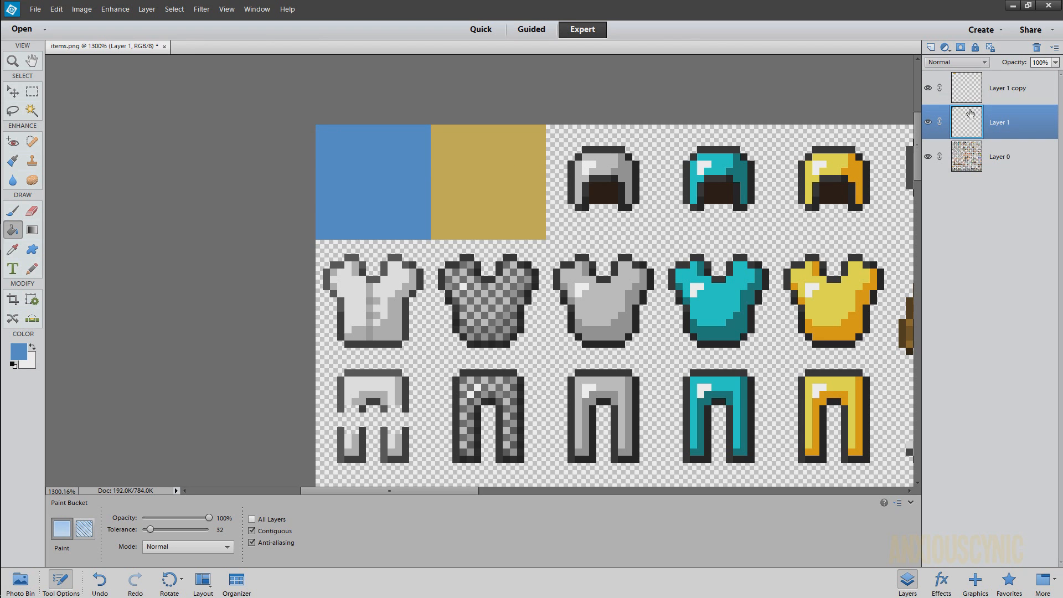
left_click(961, 94)
key("ctrl+e")
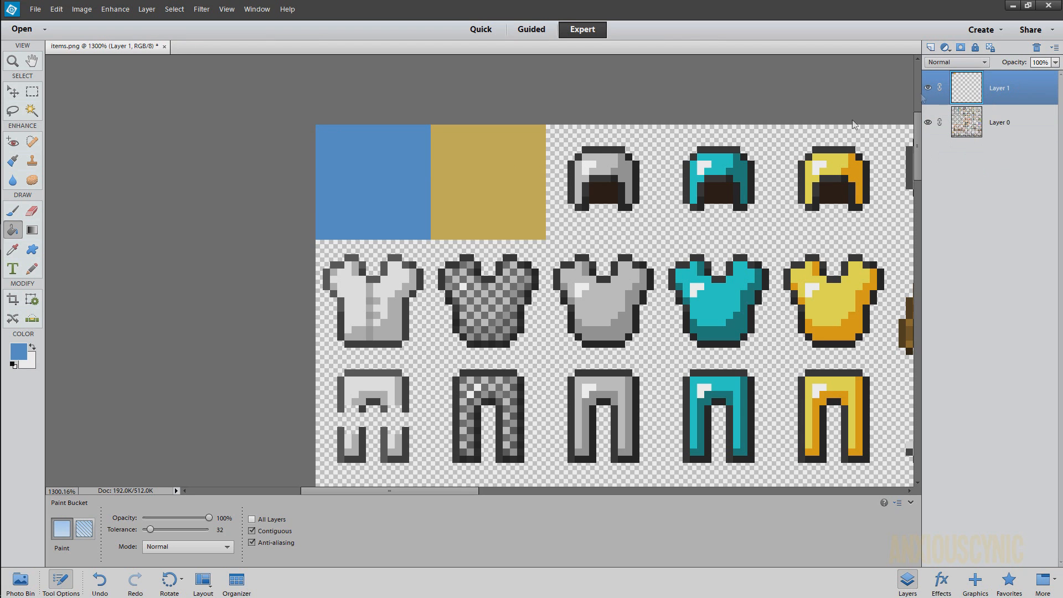
Step: Extend the blue and gold pair along the first row to eight cells with merged layer copies, and hide Layer 0
scroll(588, 157, "down", 3, "alt")
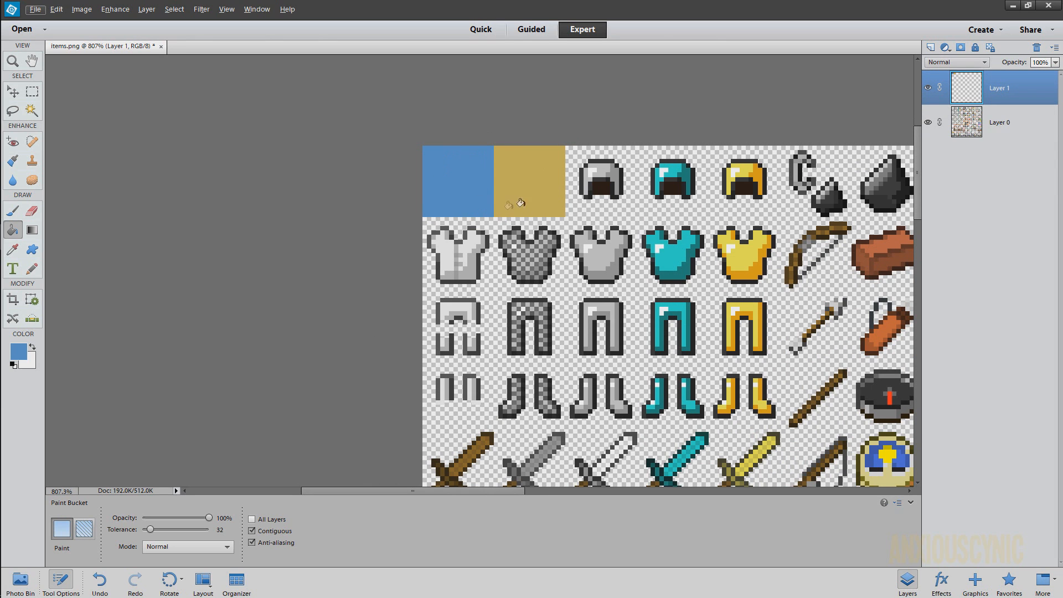
left_click_drag(707, 222, 593, 225)
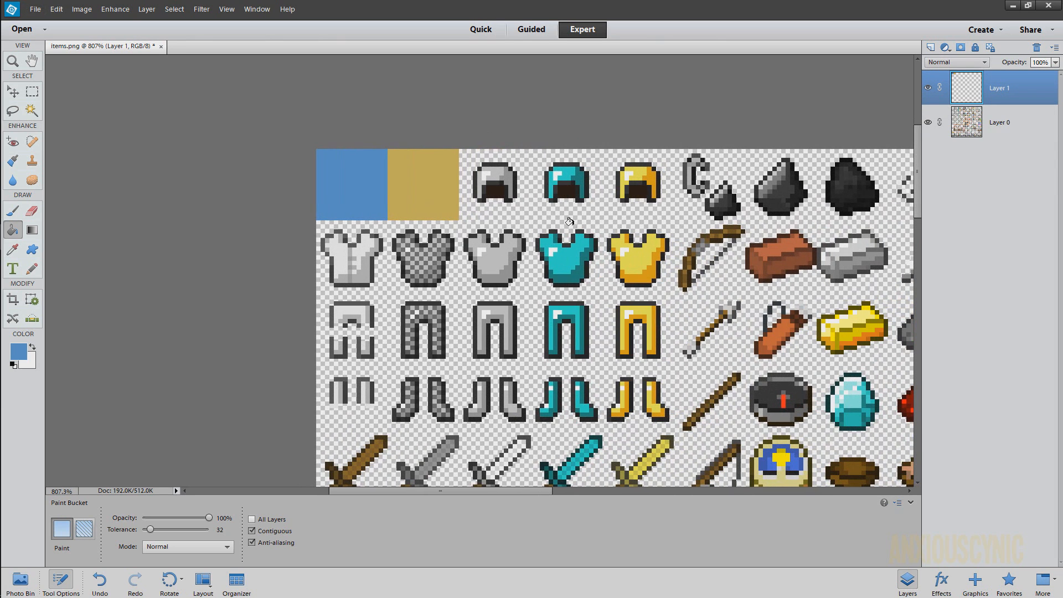
left_click_drag(962, 91, 931, 47)
key("v")
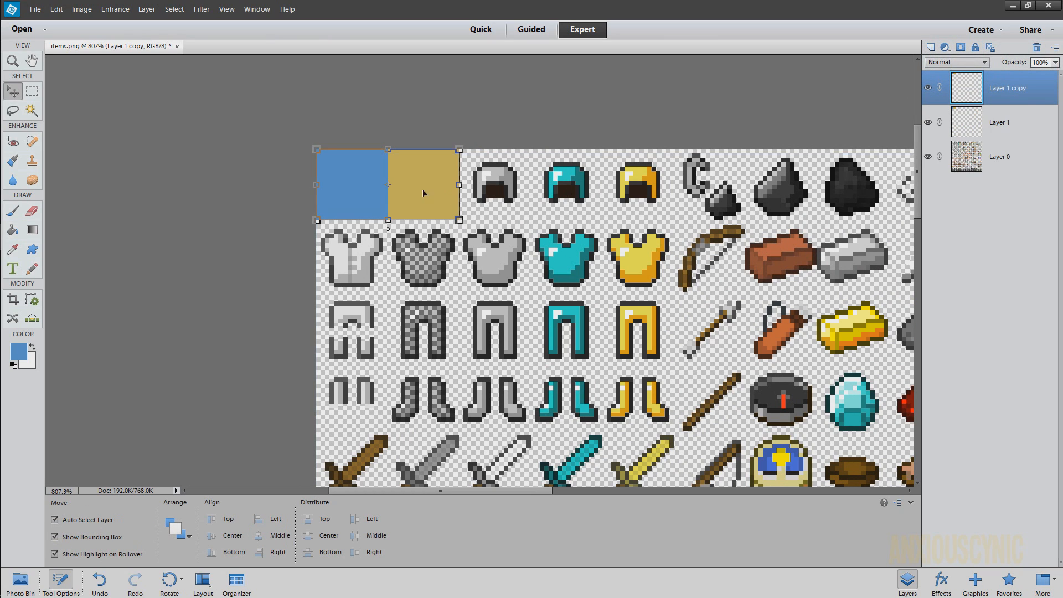
left_click_drag(423, 186, 556, 184)
left_click_drag(556, 185, 570, 185)
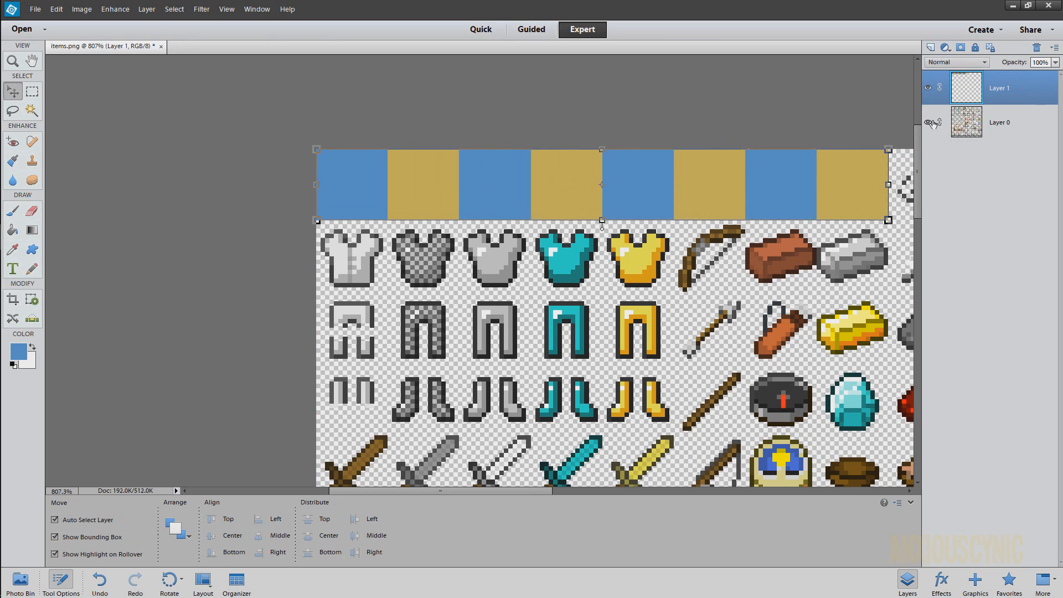
left_click(927, 122)
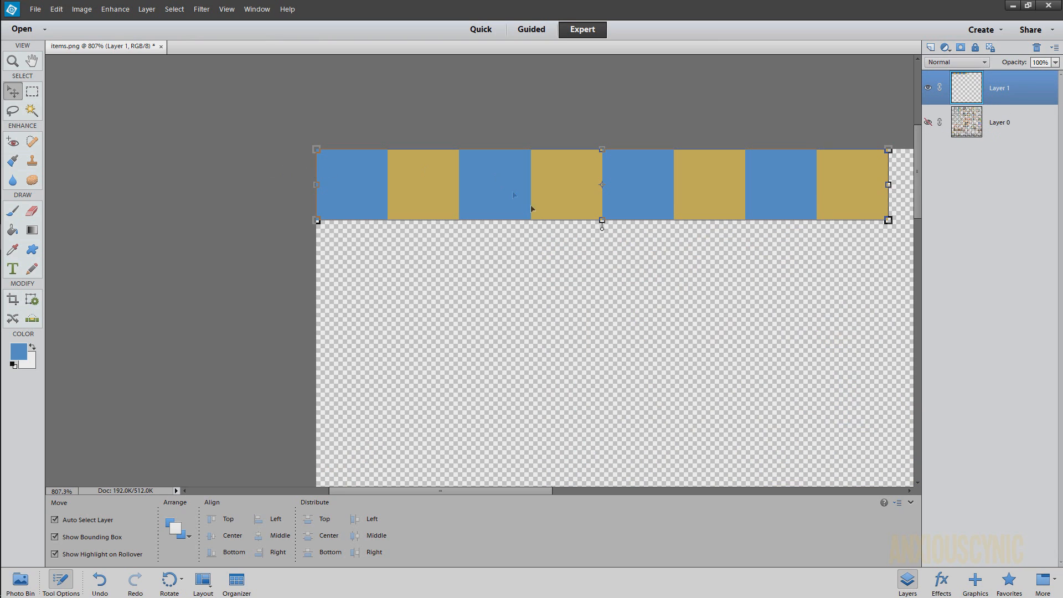
left_click_drag(637, 277, 524, 247)
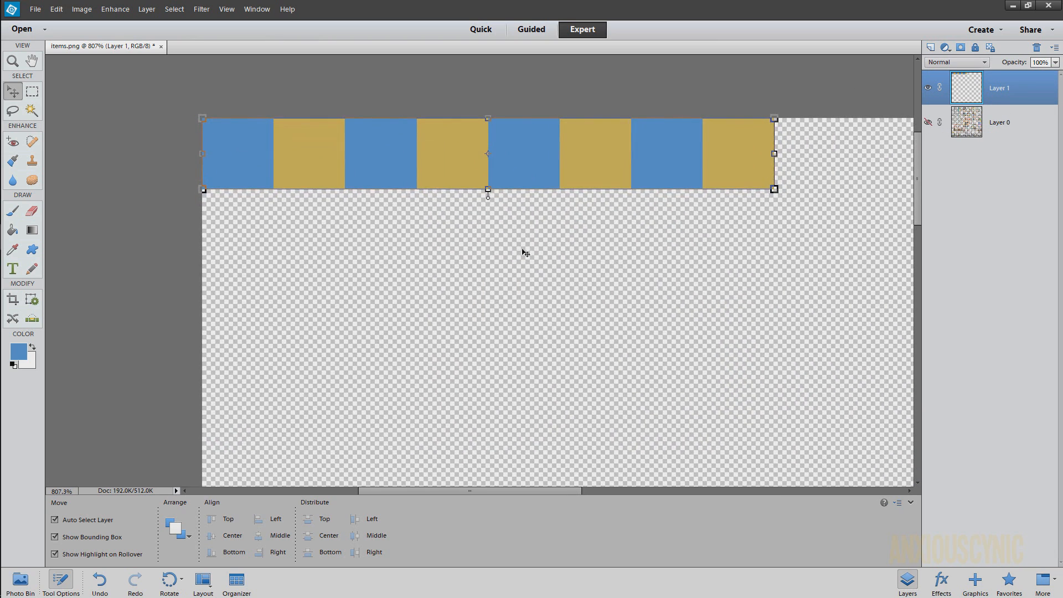
Step: Open the characterhuman texture from the Textures folder in File Explorer as a second image in Photoshop Elements
mouse_move(2, 90)
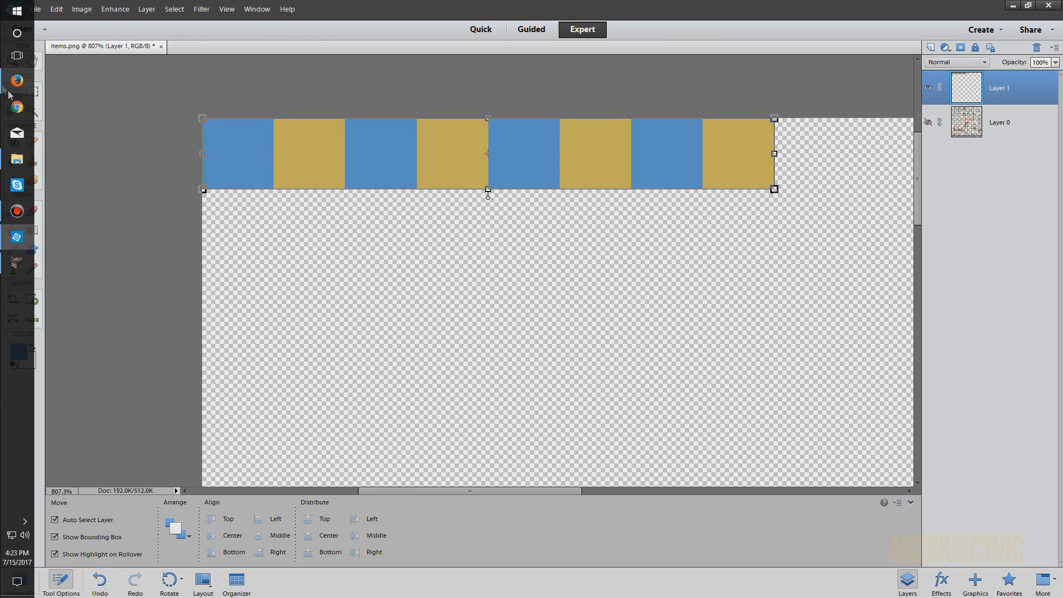
left_click(11, 165)
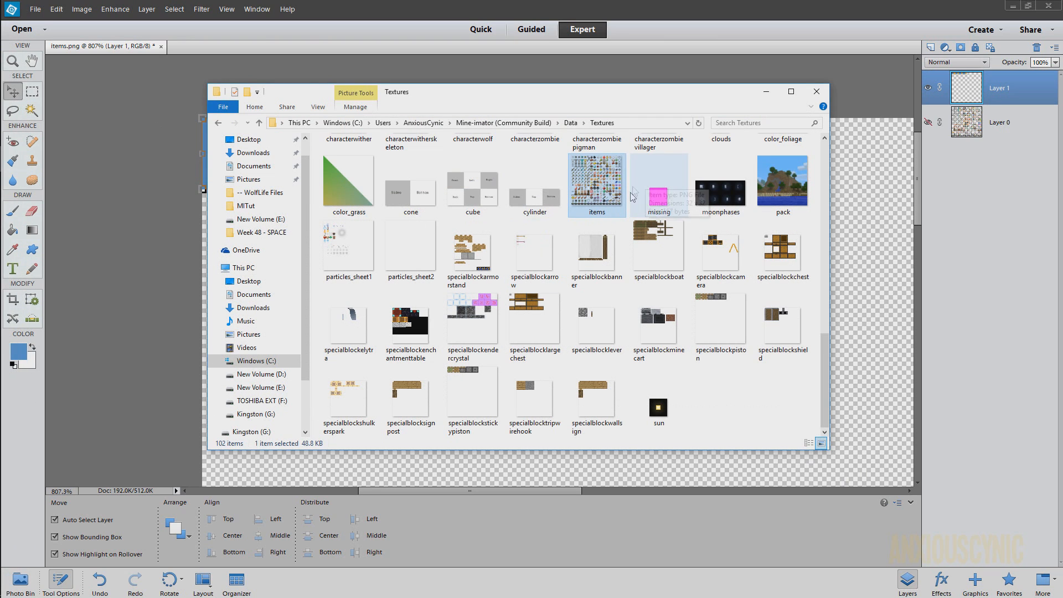
scroll(659, 249, "up", 5)
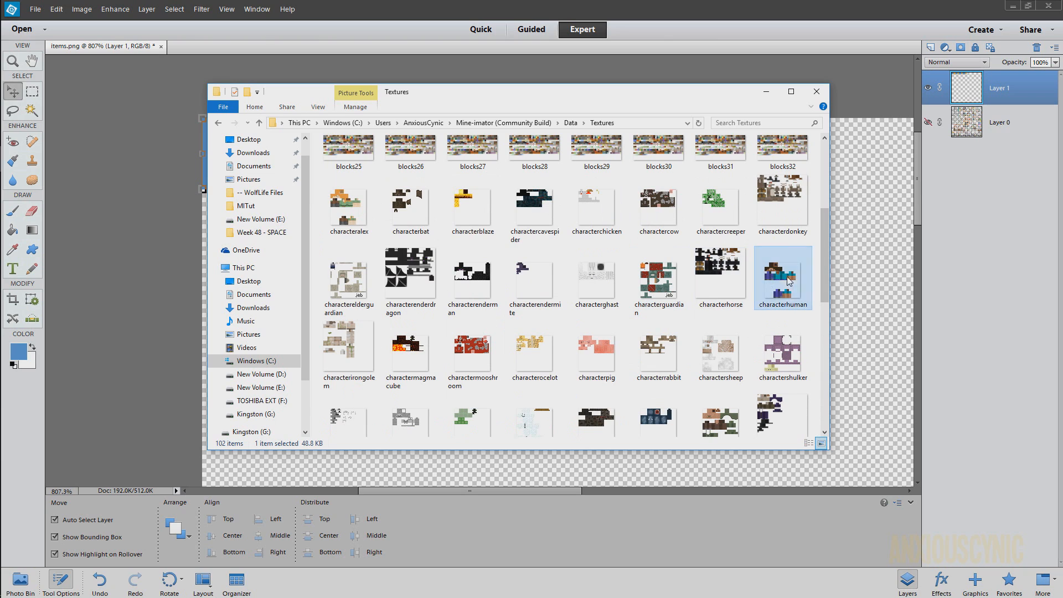
left_click(856, 234)
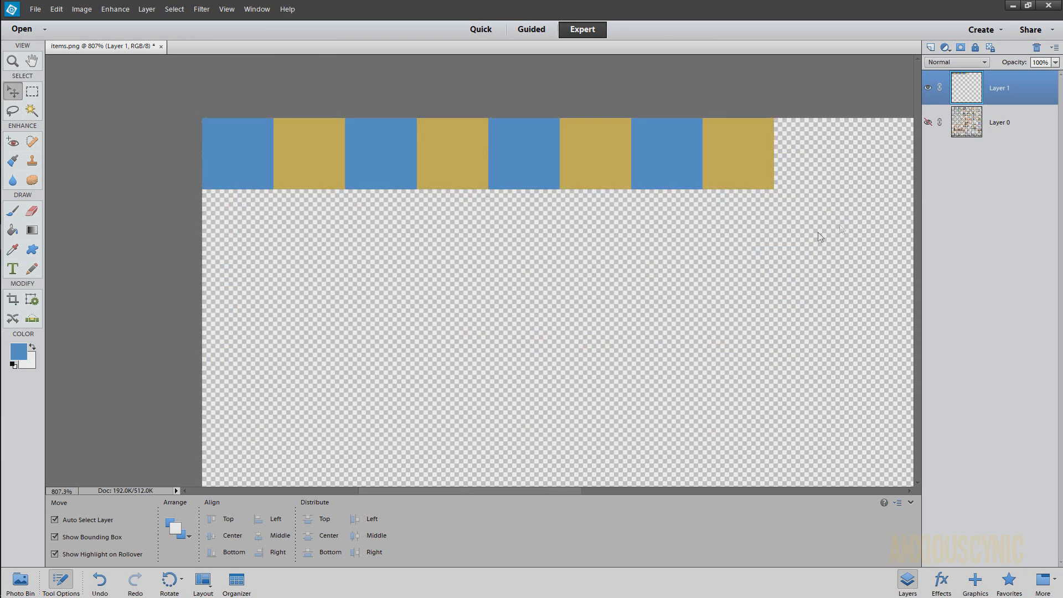
left_click_drag(820, 236, 761, 239)
Step: Copy the mouth area, the two lowest pixel rows of the face in characterhuman.png, and paste it into items.png
scroll(473, 270, "up", 12, "alt")
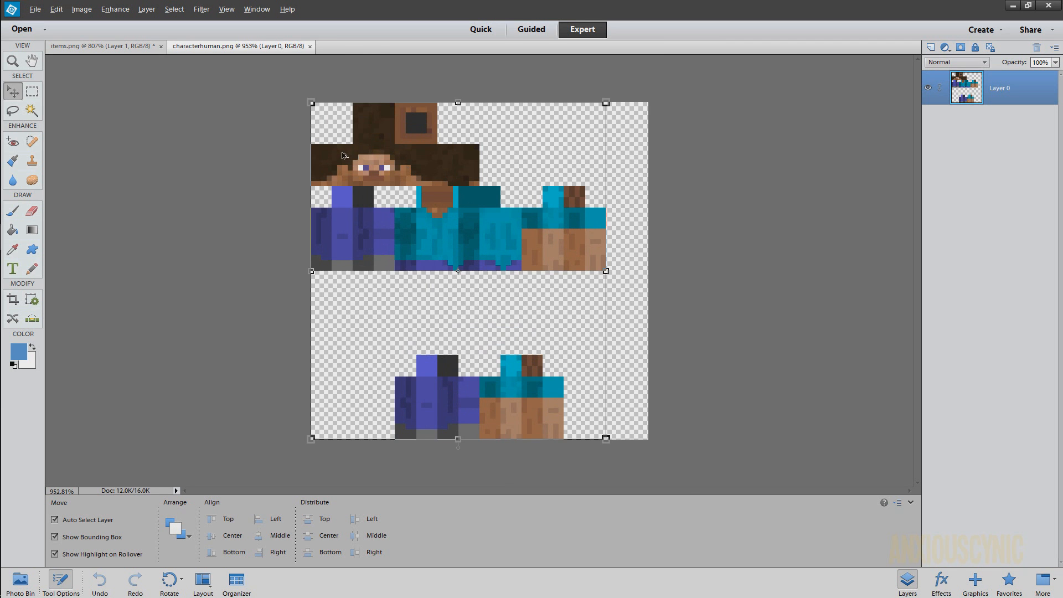
scroll(380, 171, "up", 6, "alt")
left_click_drag(380, 172, 504, 258)
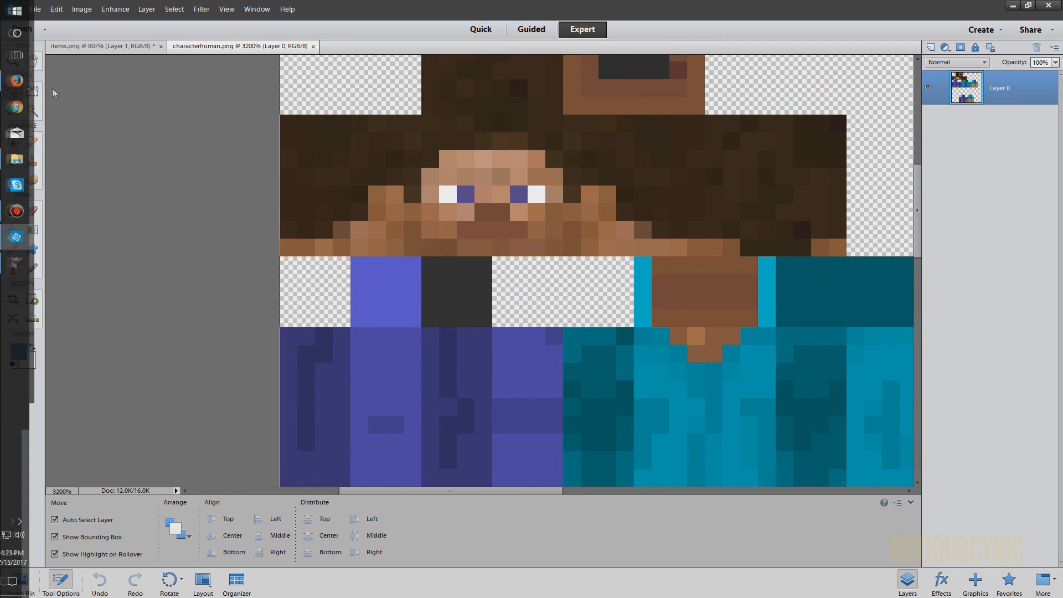
left_click(32, 91)
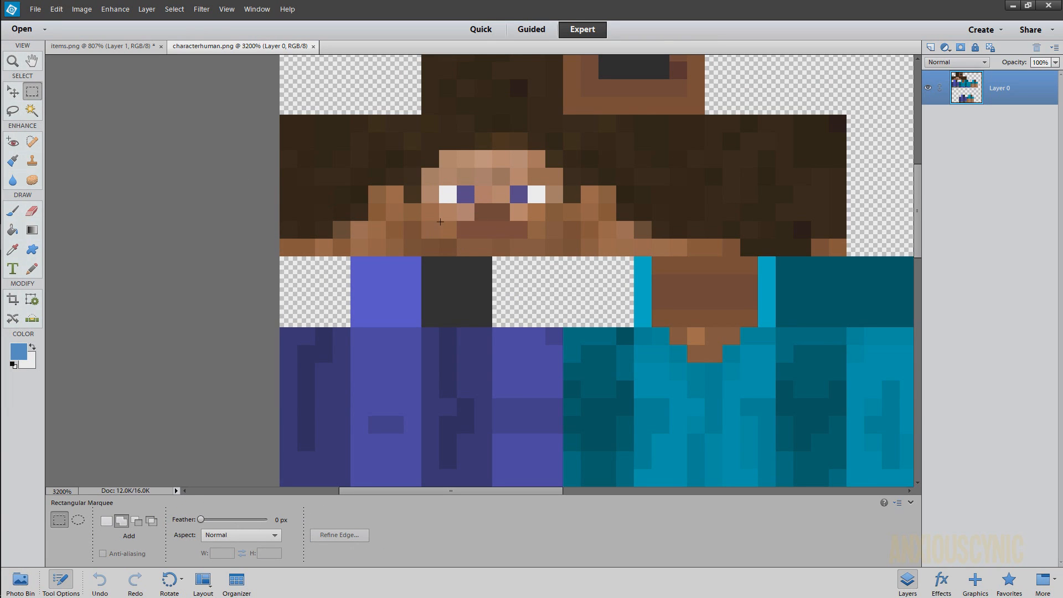
left_click_drag(538, 245, 539, 245)
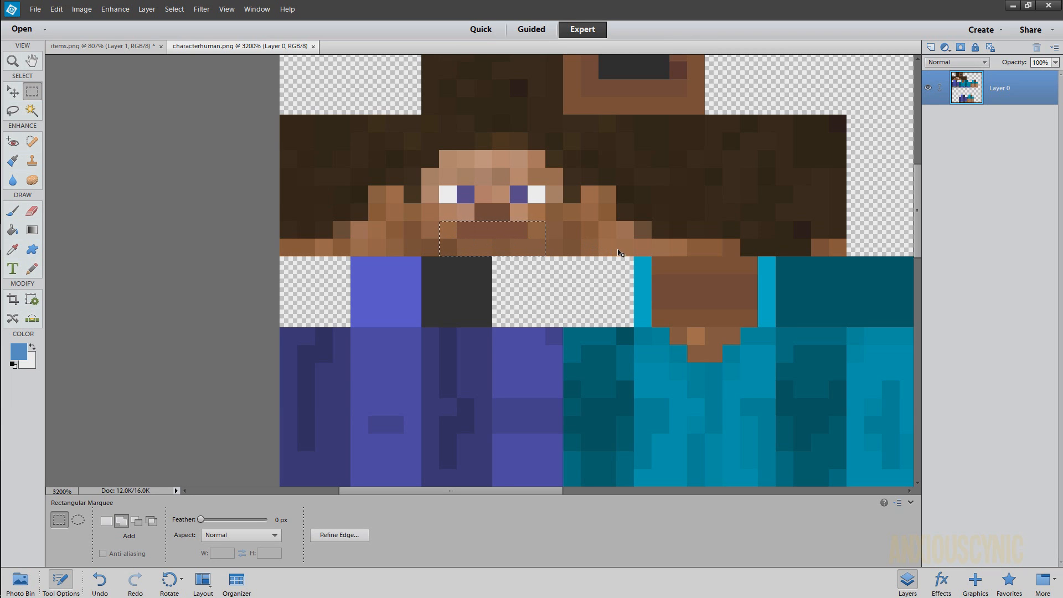
left_click(133, 46)
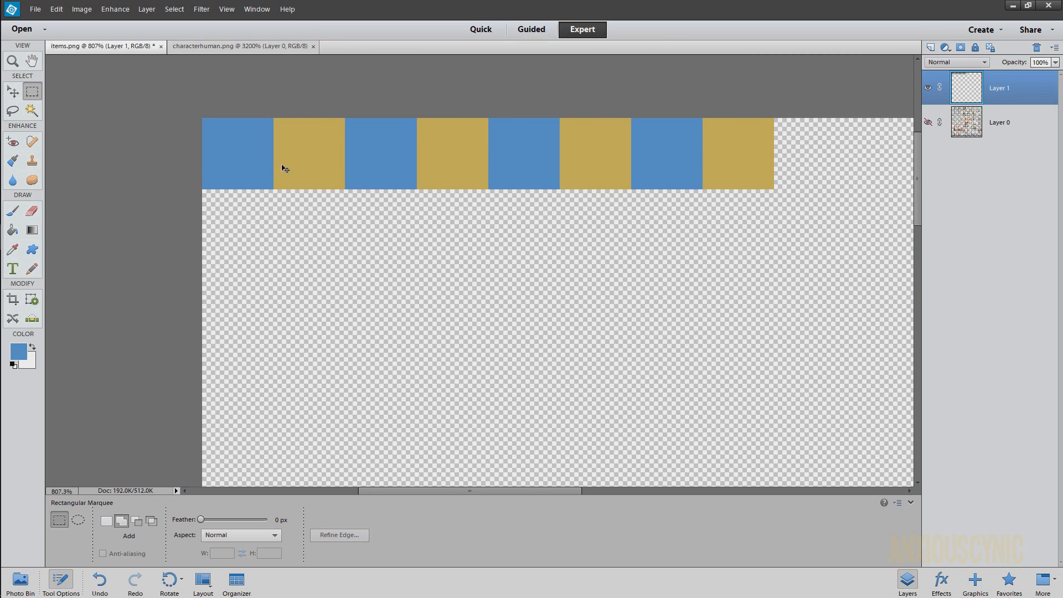
key("ctrl+v")
key("v")
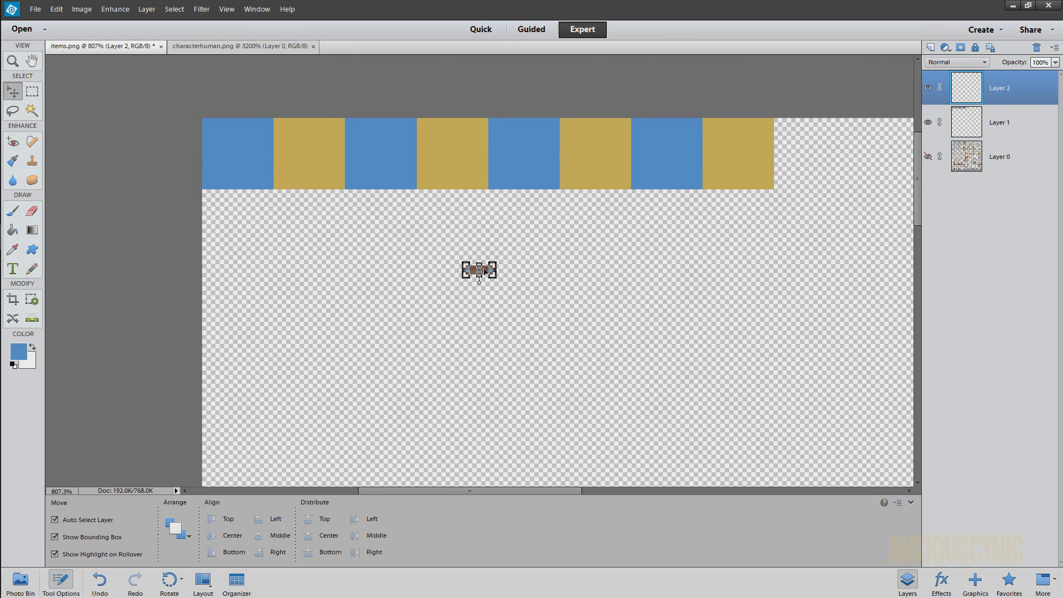
Step: Move the pasted mouth pixels onto the bottom edge of the first blue cell
left_click_drag(485, 271, 239, 178)
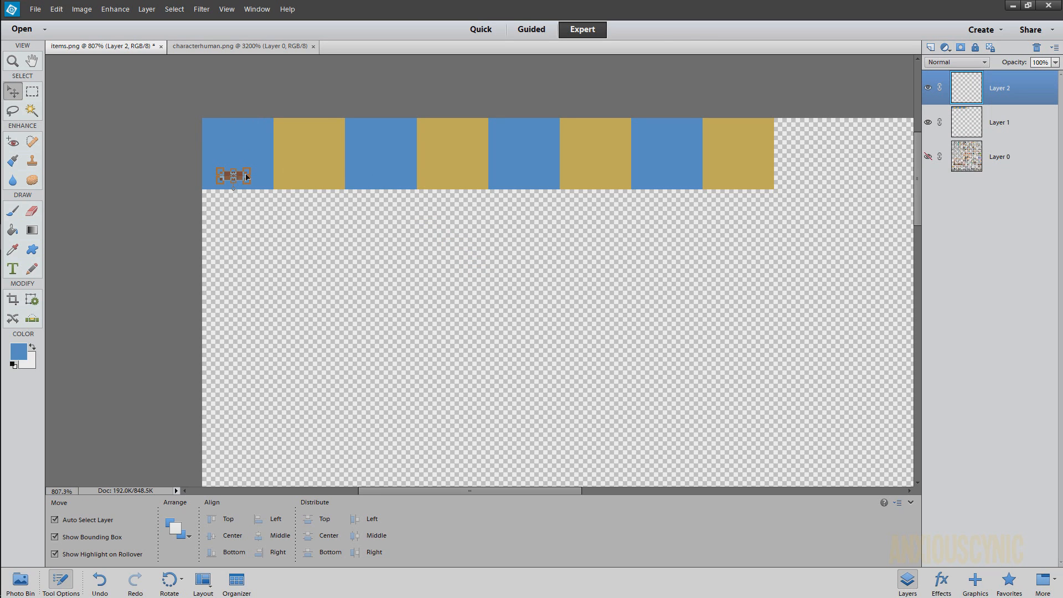
scroll(243, 180, "up", 5, "alt")
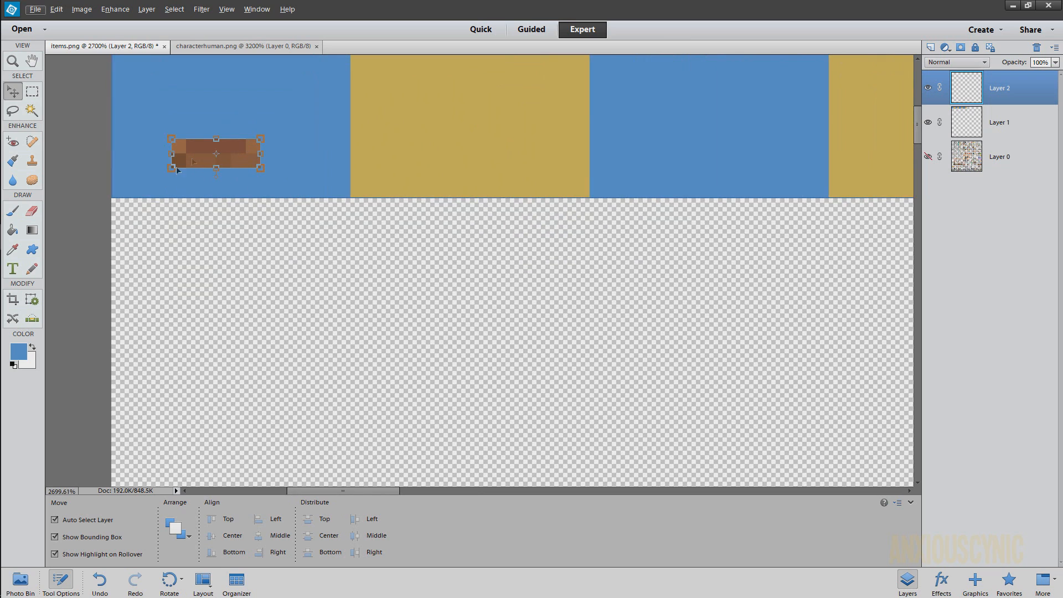
left_click_drag(313, 162, 432, 278)
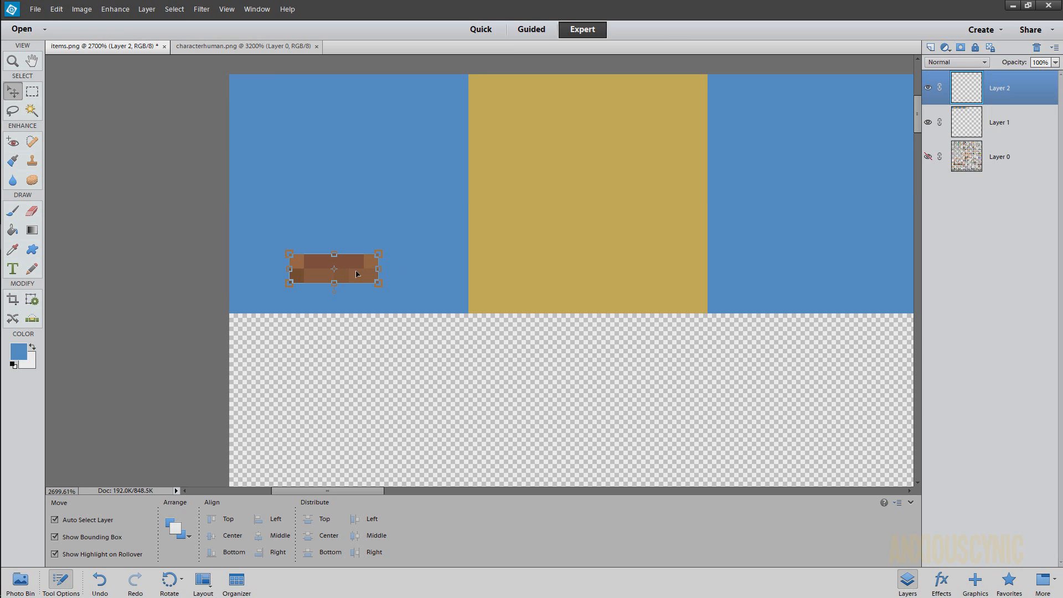
left_click_drag(345, 267, 324, 284)
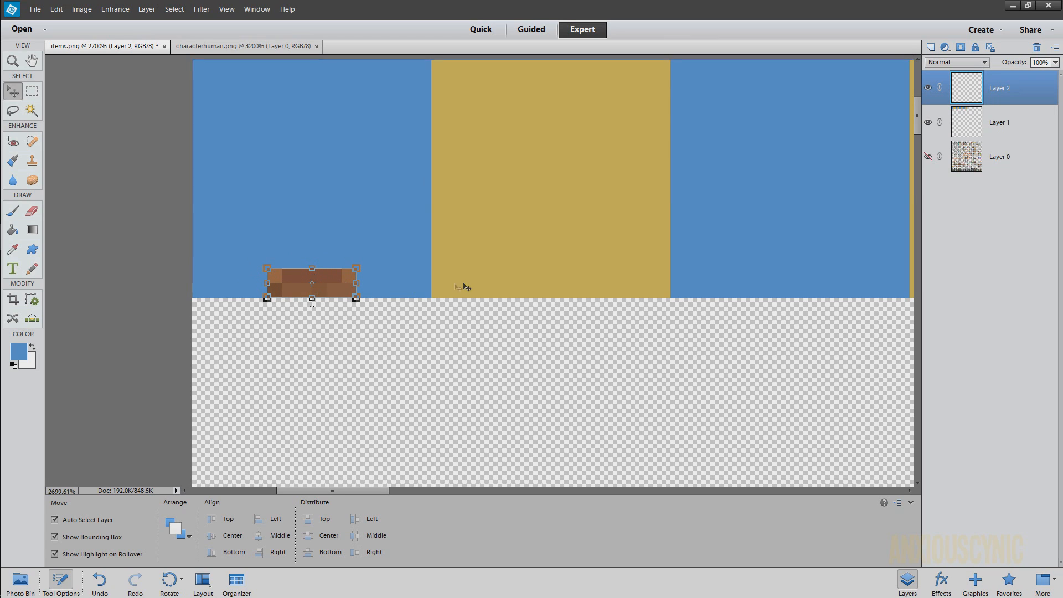
Step: Duplicate the mouth layer into the bottom-right corner of the first gold cell, and shift the original to its own cell's bottom-right corner
left_click_drag(969, 90, 931, 49)
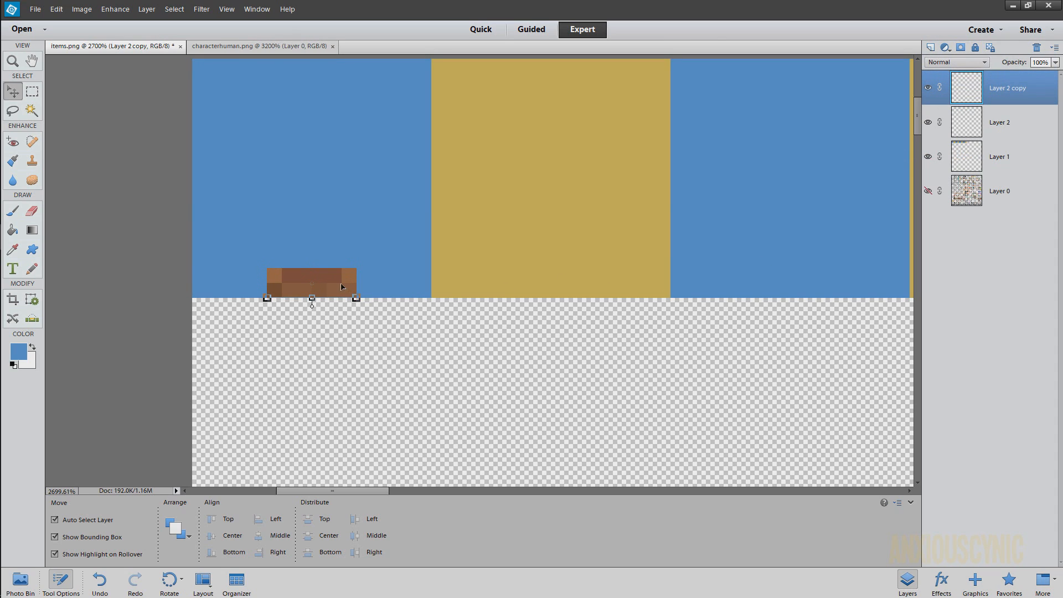
left_click_drag(343, 287, 642, 290)
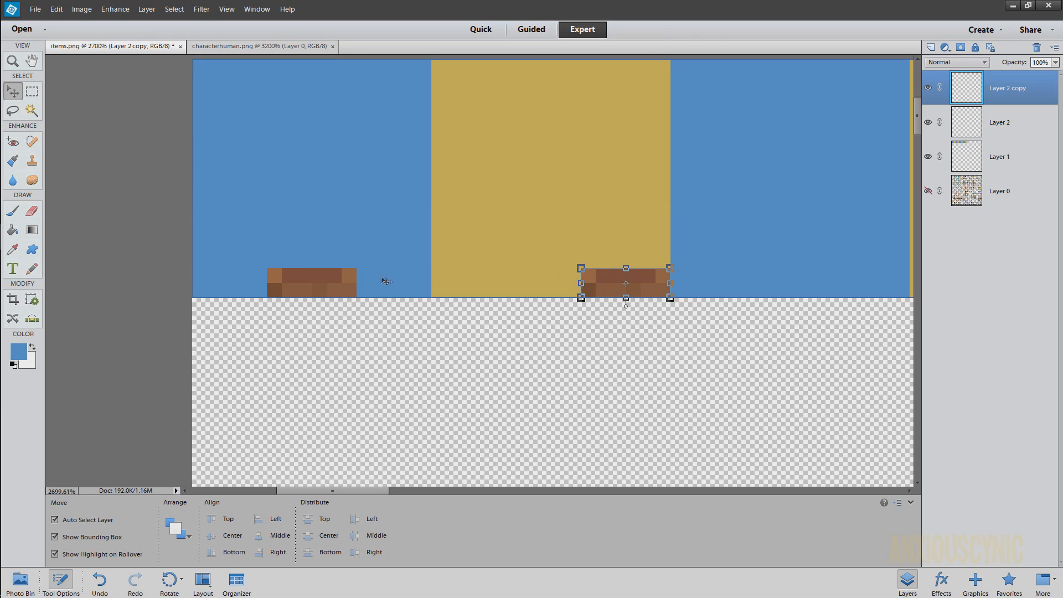
left_click(326, 289)
left_click_drag(300, 285, 375, 286)
left_click_drag(684, 285, 609, 287)
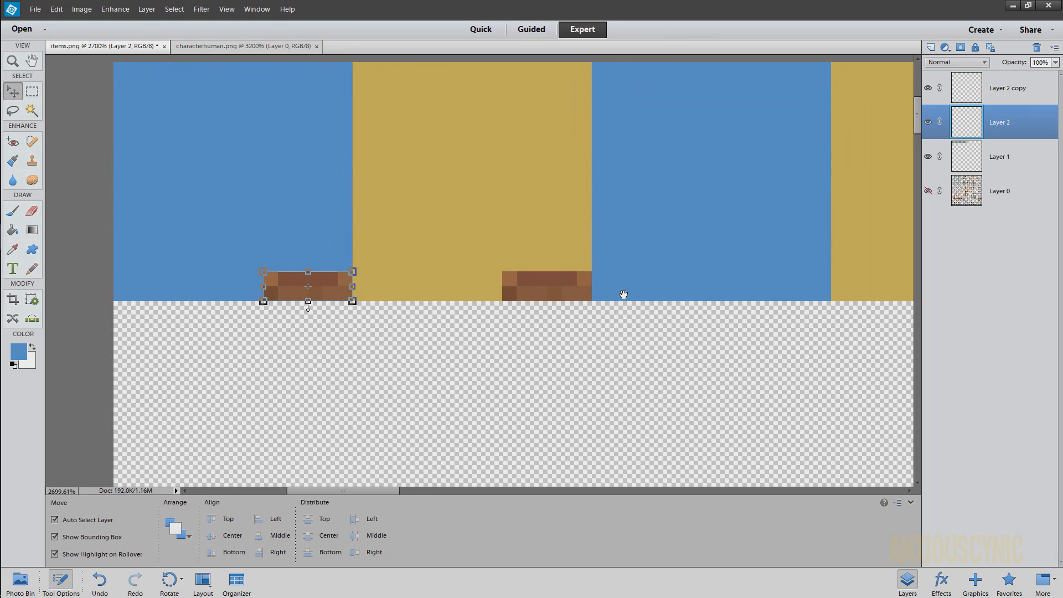
Step: Add two more duplicates of the mouth layer, placed in the bottom-right corners of the third and fourth cells
left_click(527, 286)
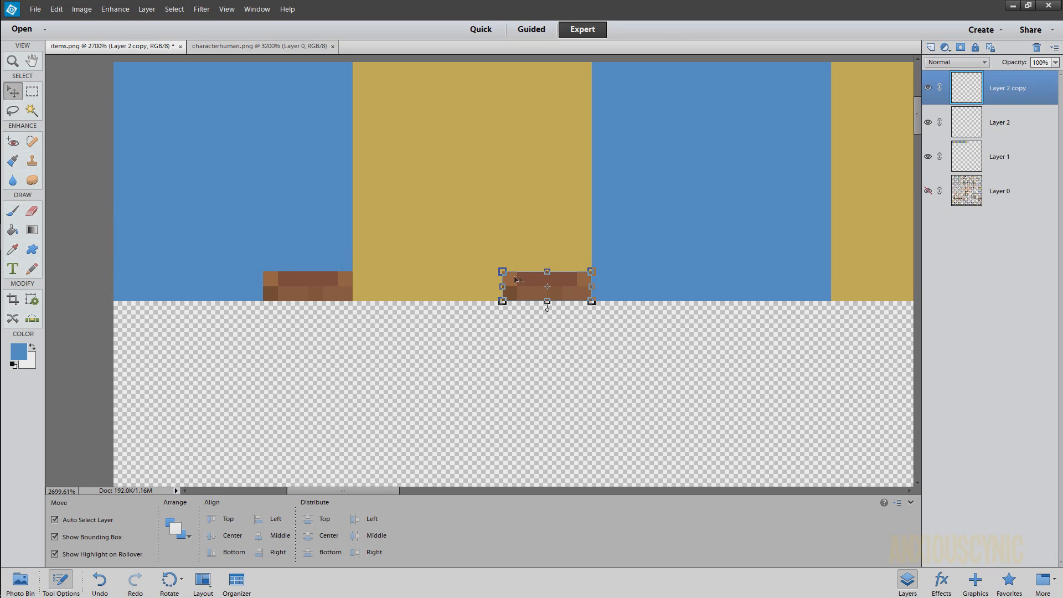
left_click_drag(753, 271, 611, 280)
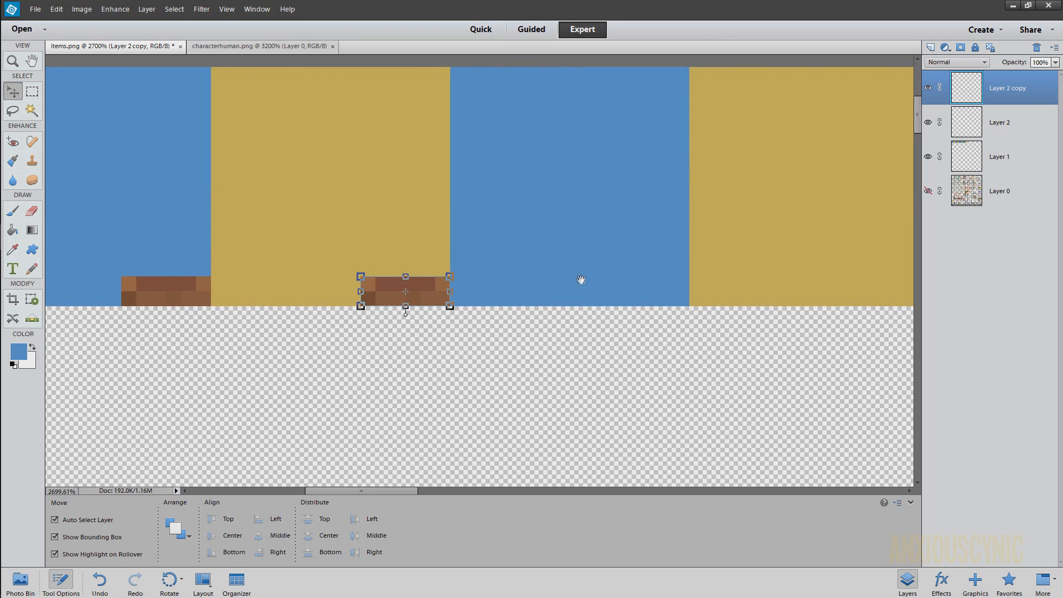
left_click_drag(939, 103, 931, 48)
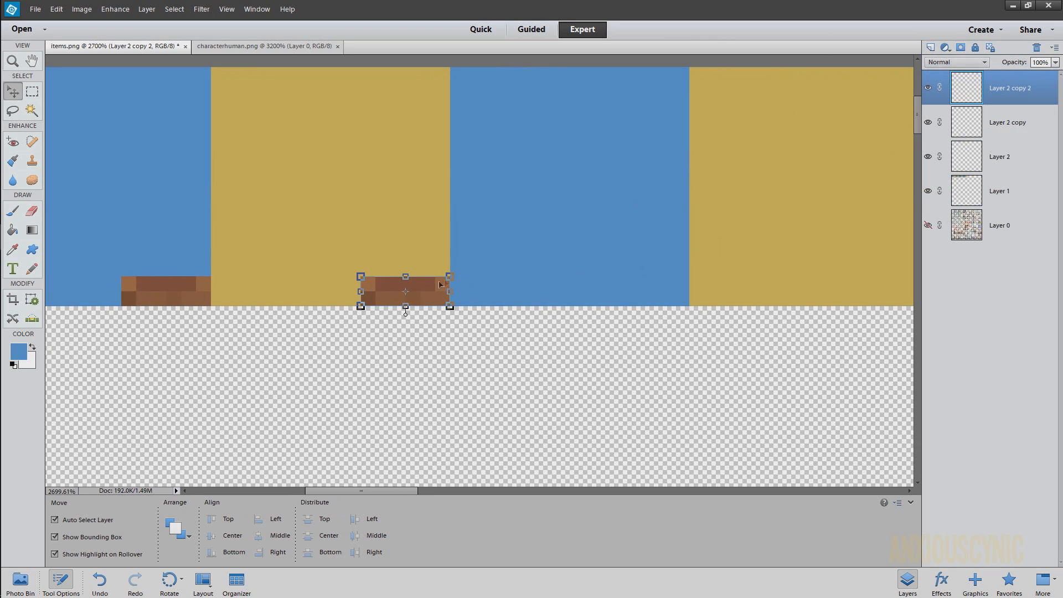
left_click_drag(427, 292, 669, 288)
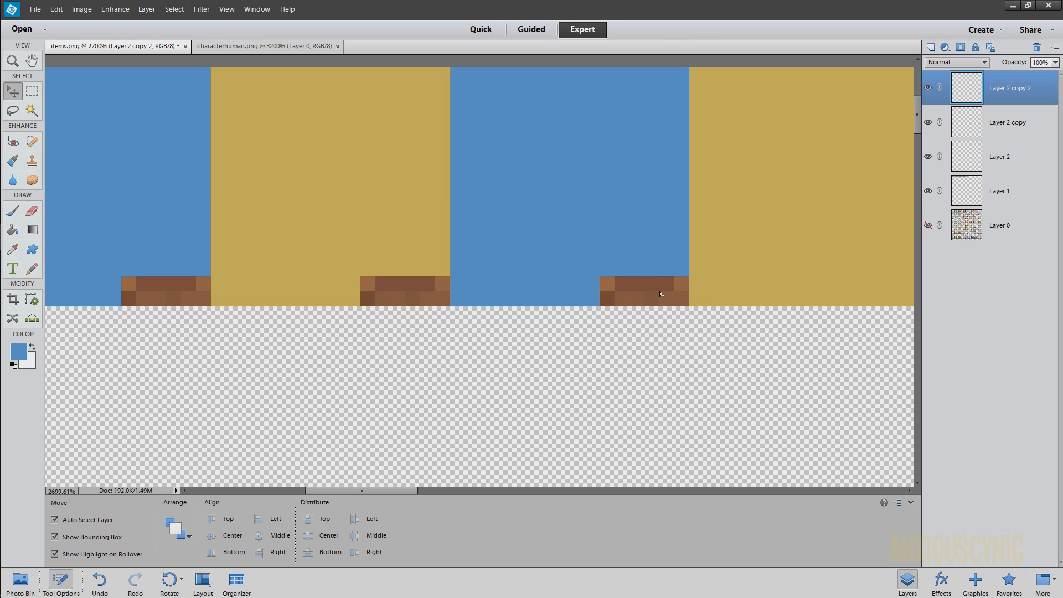
left_click_drag(951, 108, 930, 48)
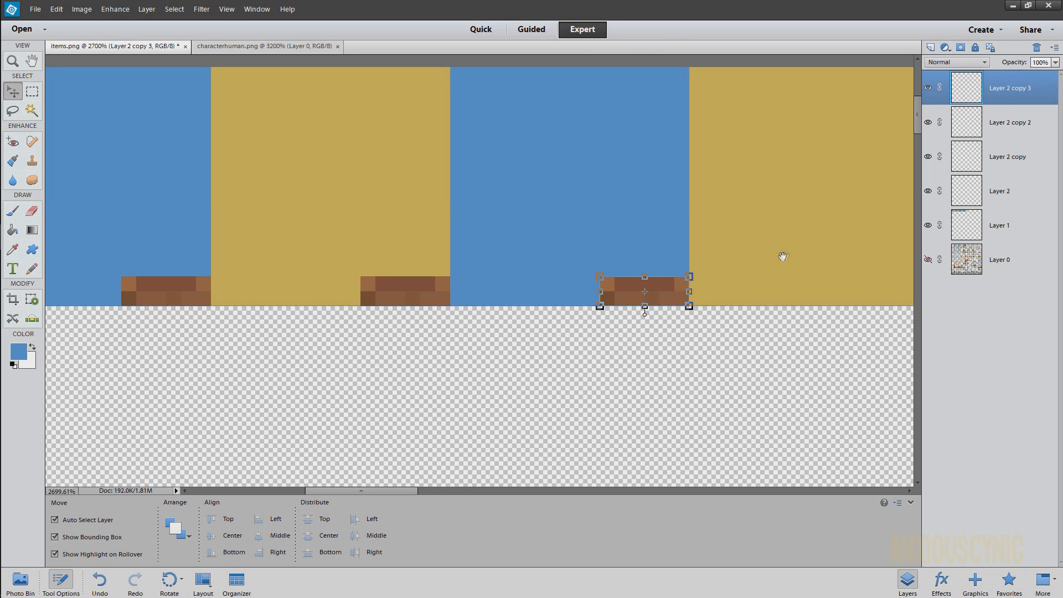
left_click_drag(782, 256, 466, 244)
left_click_drag(332, 280, 571, 281)
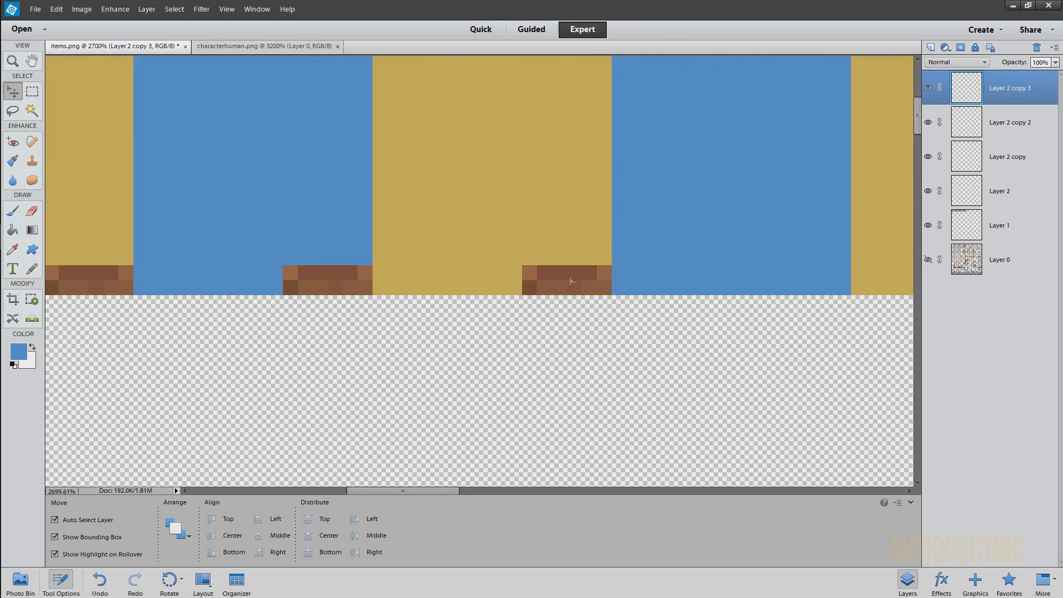
left_click_drag(352, 229, 621, 252)
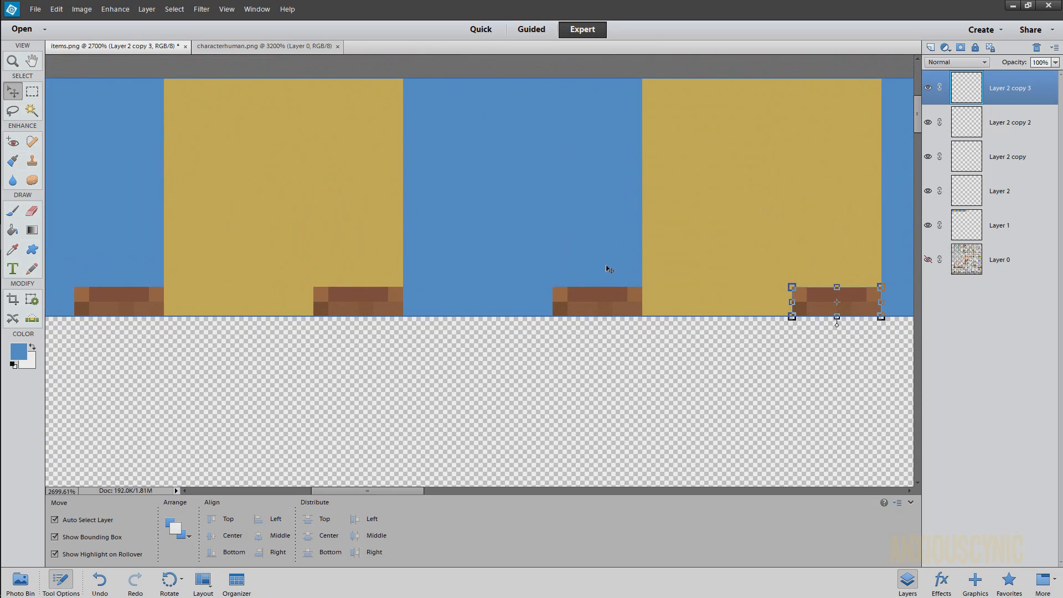
Step: Cut the four middle pixels from the upper row of the second cell's mouth on Layer 2 copy
key("m")
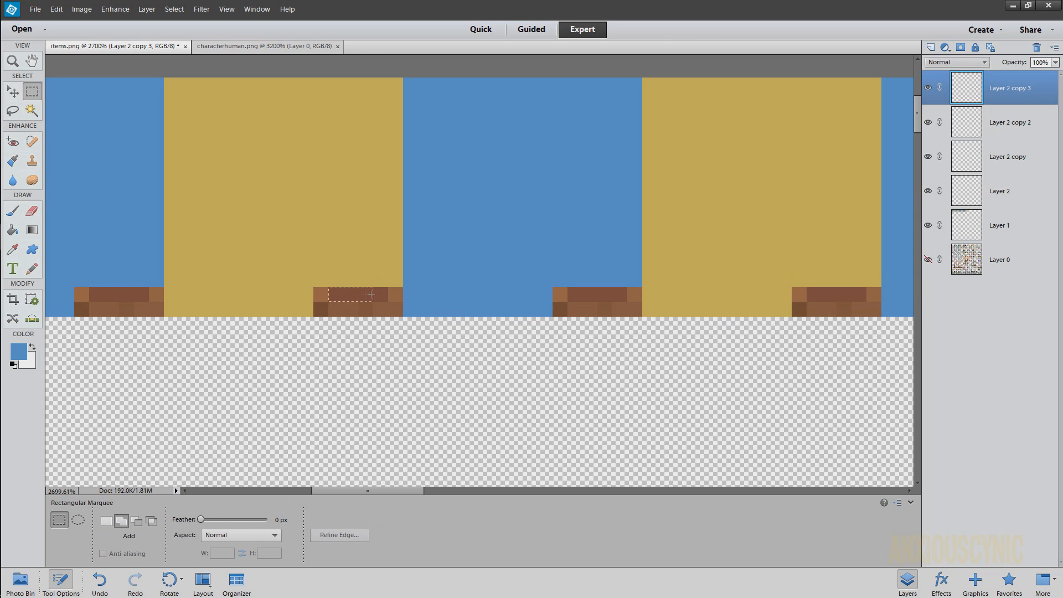
left_click_drag(382, 292, 386, 295)
left_click(983, 180)
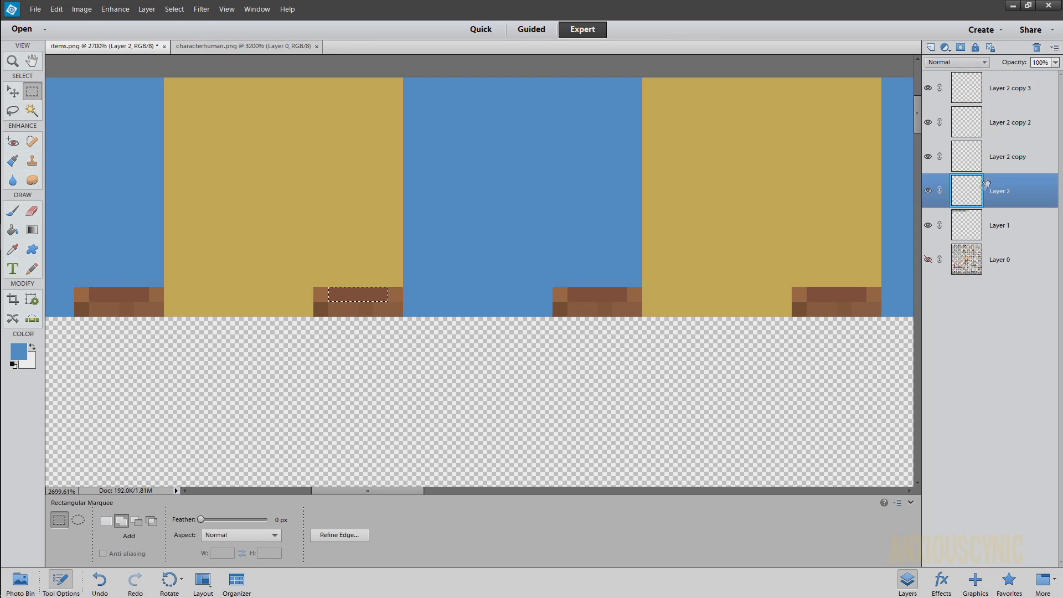
left_click(999, 163)
key("ctrl+x")
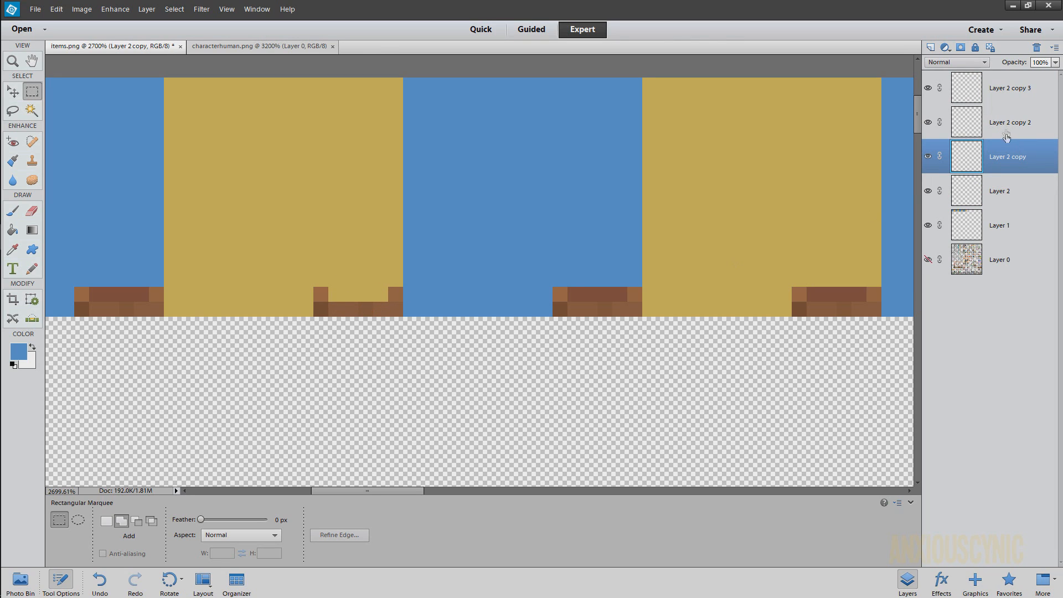
Step: Cut the two center pixels from the upper row of the third cell's mouth on Layer 2 copy 2
left_click(1006, 137)
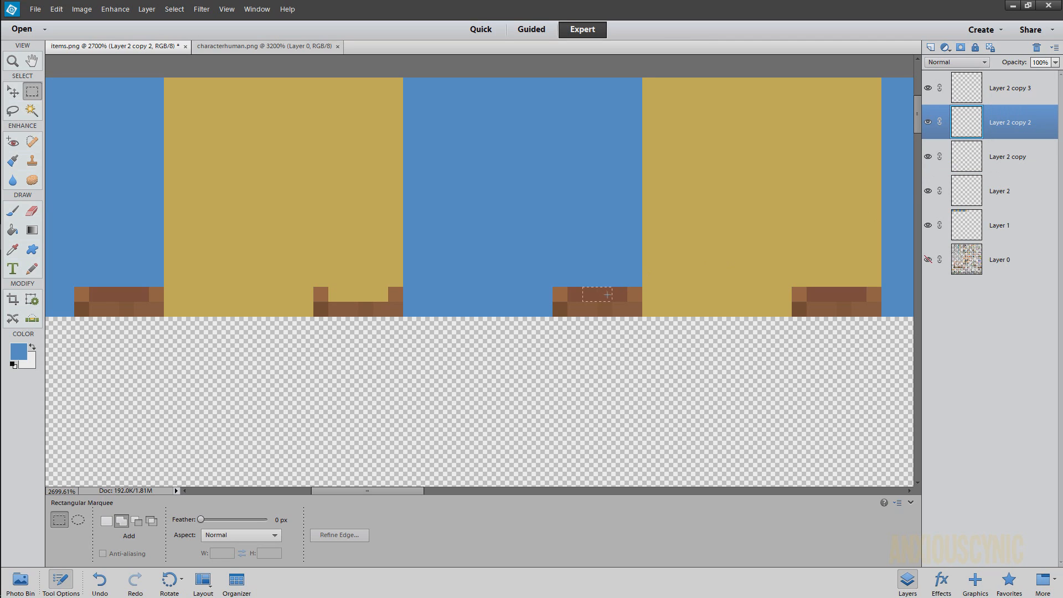
key("ctrl+x")
left_click_drag(625, 292, 419, 292)
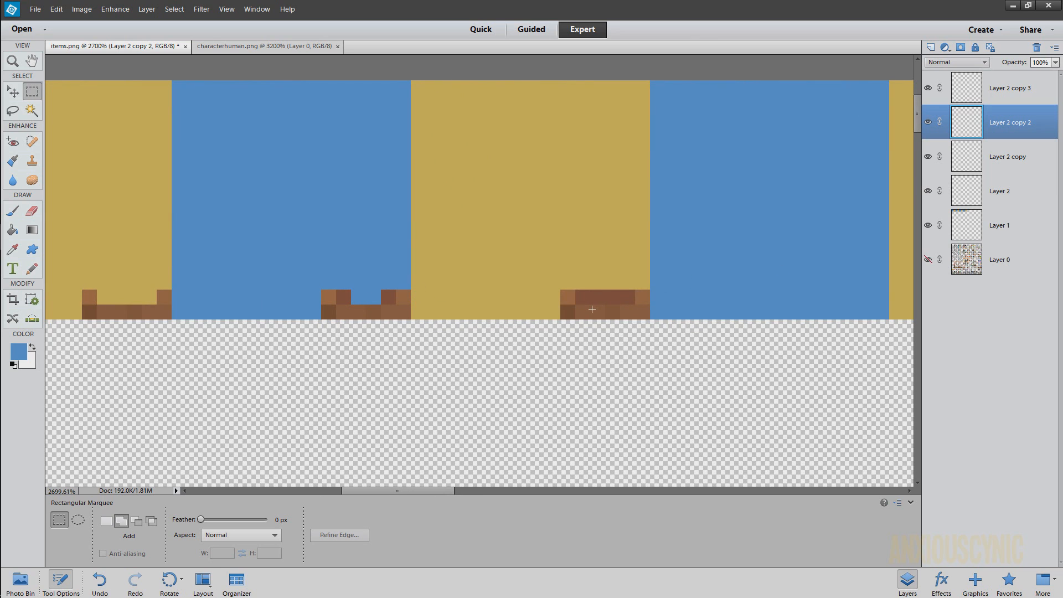
Step: Merge the three duplicated mouth layers down into Layer 2
left_click(975, 92)
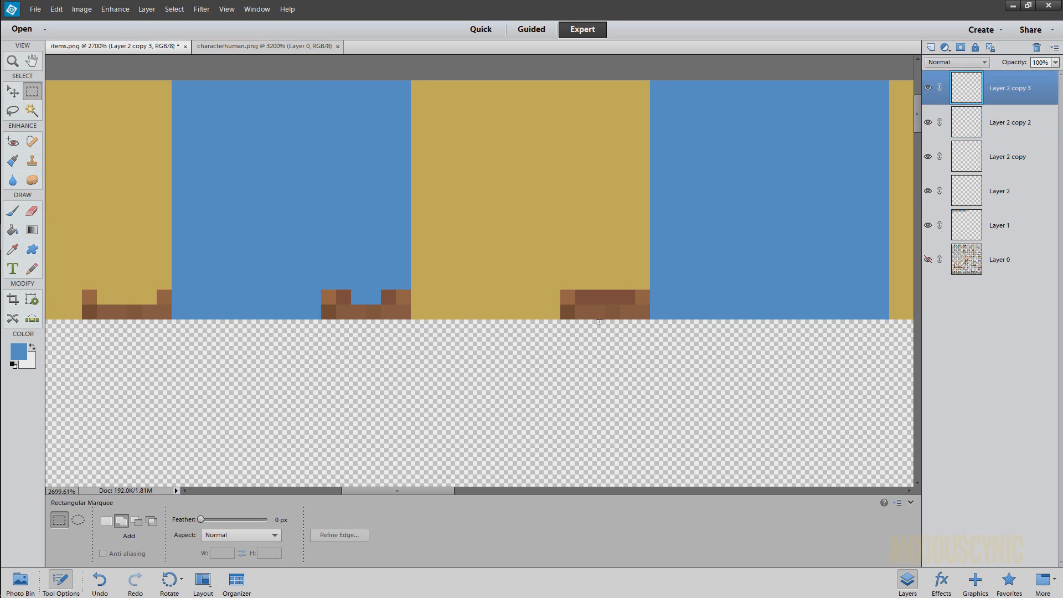
key("Delete")
key("Delete")
key("Delete")
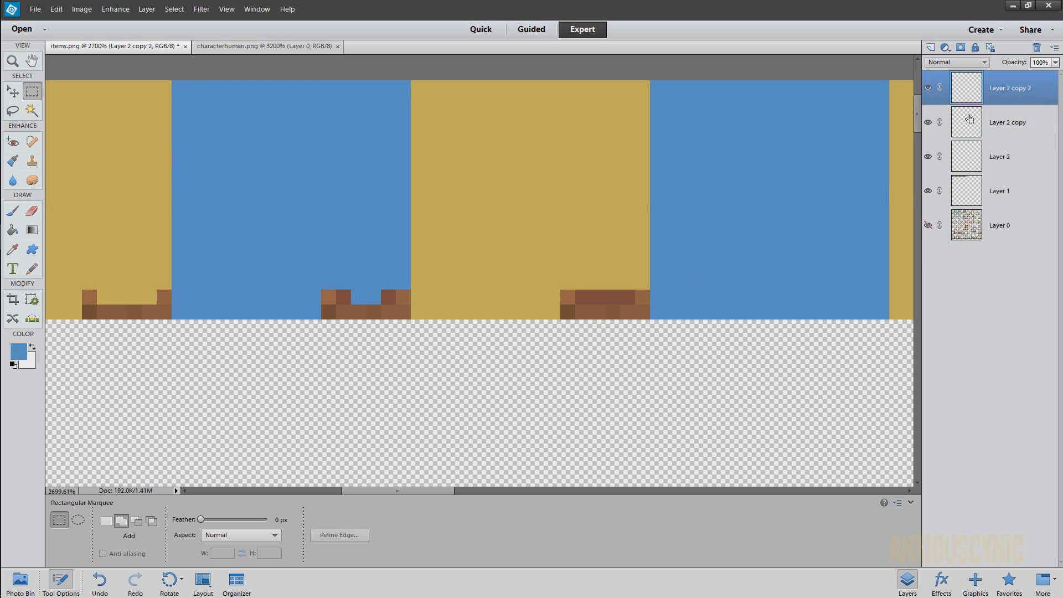
Step: Cut the four middle upper pixels and the two center lower pixels from the fourth cell's mouth
left_click_drag(490, 253, 540, 249)
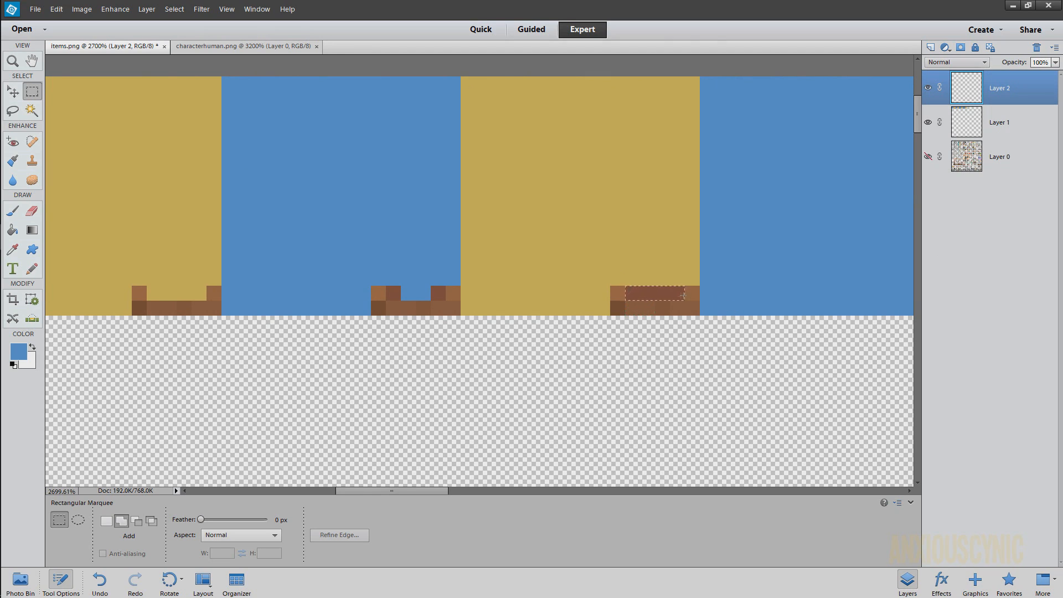
left_click_drag(682, 295, 669, 315)
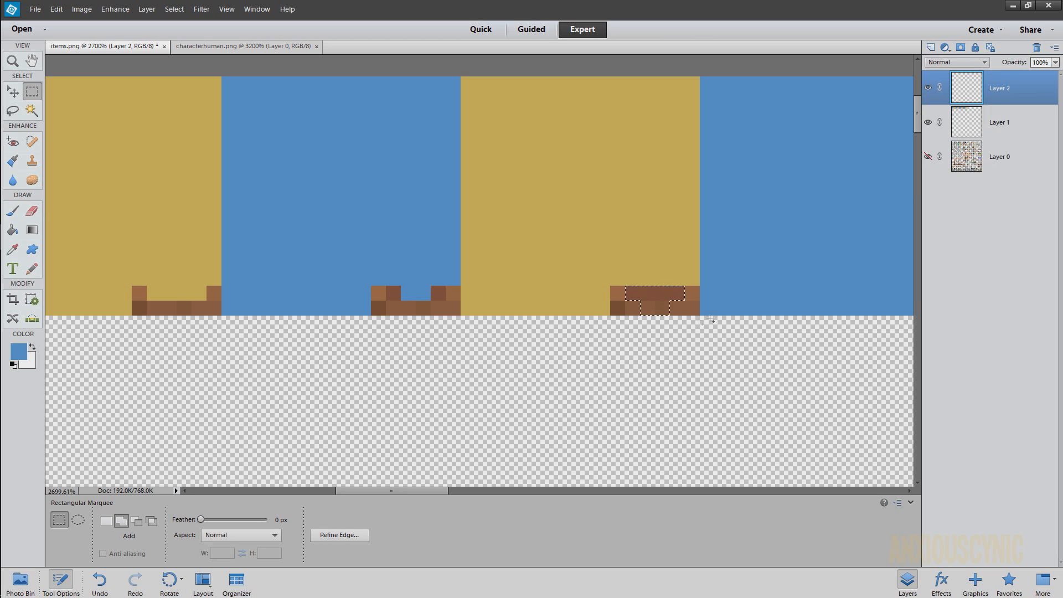
key("ctrl+x")
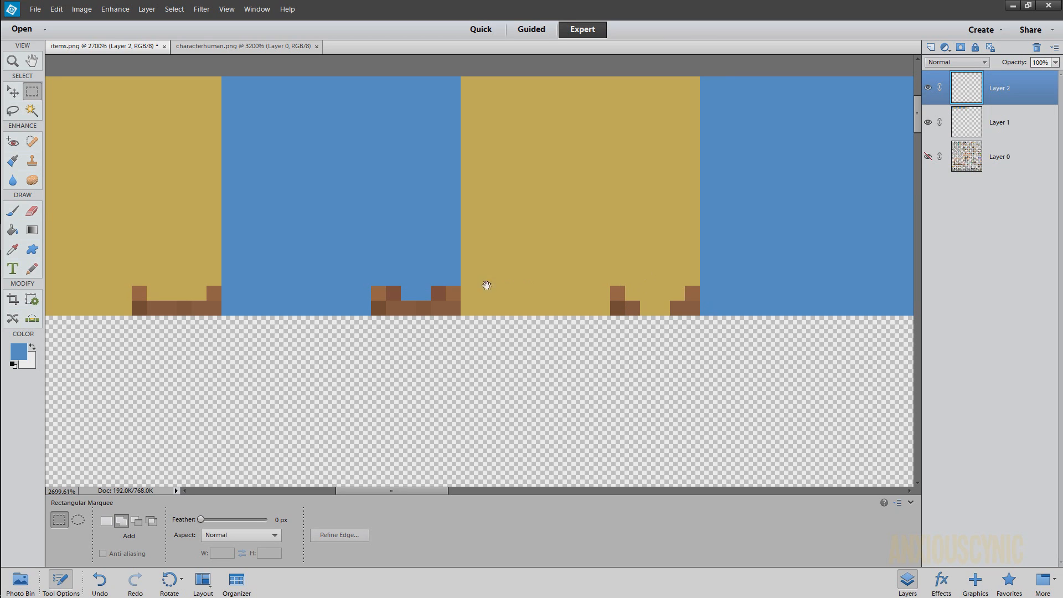
Step: Check the four mouth shapes along the row and hide the guide grid on Layer 1
left_click_drag(443, 257, 588, 235)
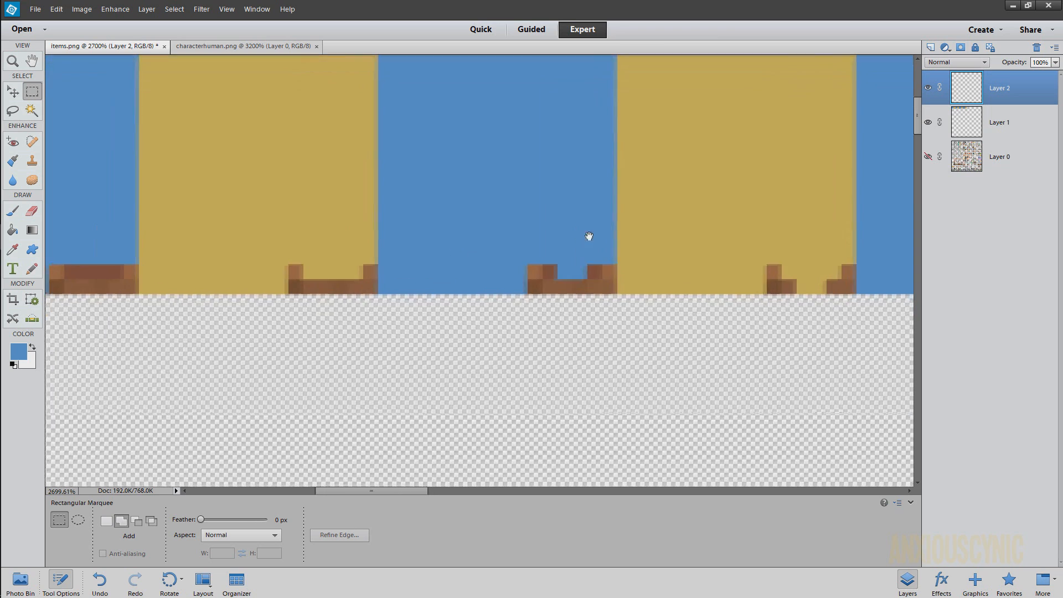
left_click_drag(506, 248, 591, 244)
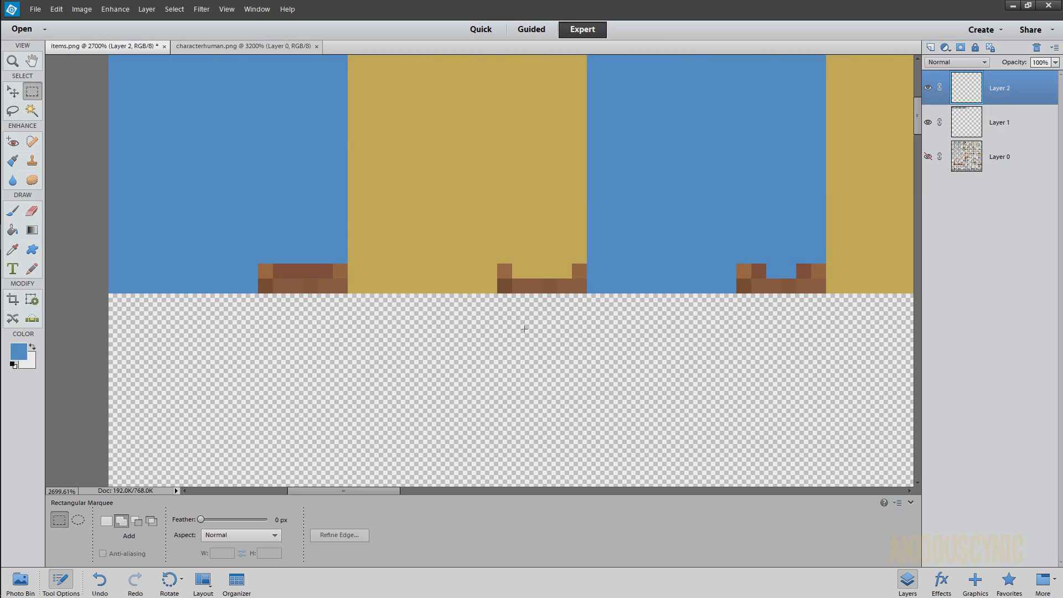
left_click_drag(818, 262, 349, 265)
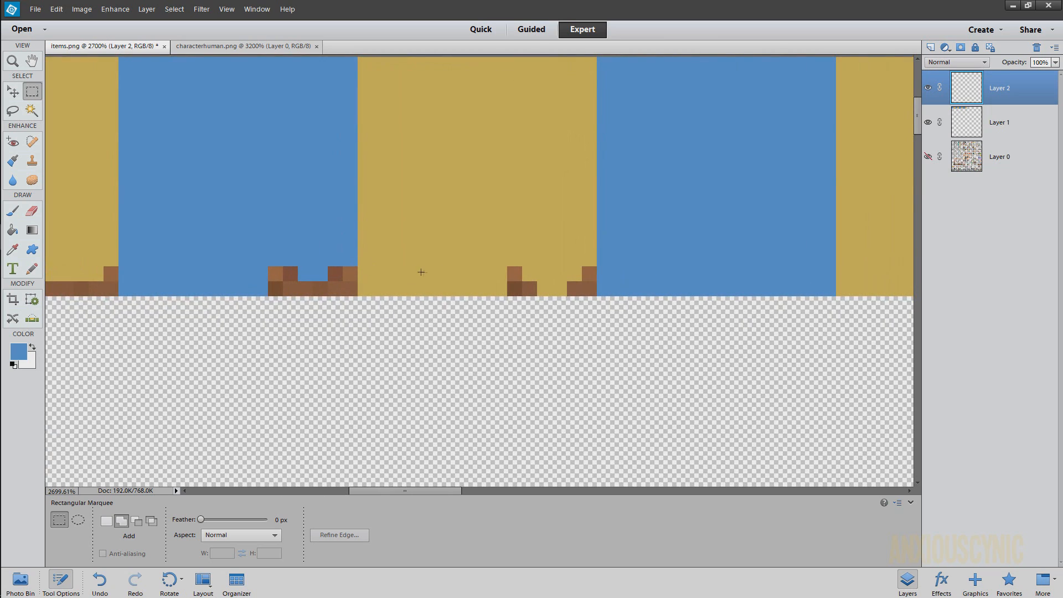
scroll(420, 272, "down", 5, "alt")
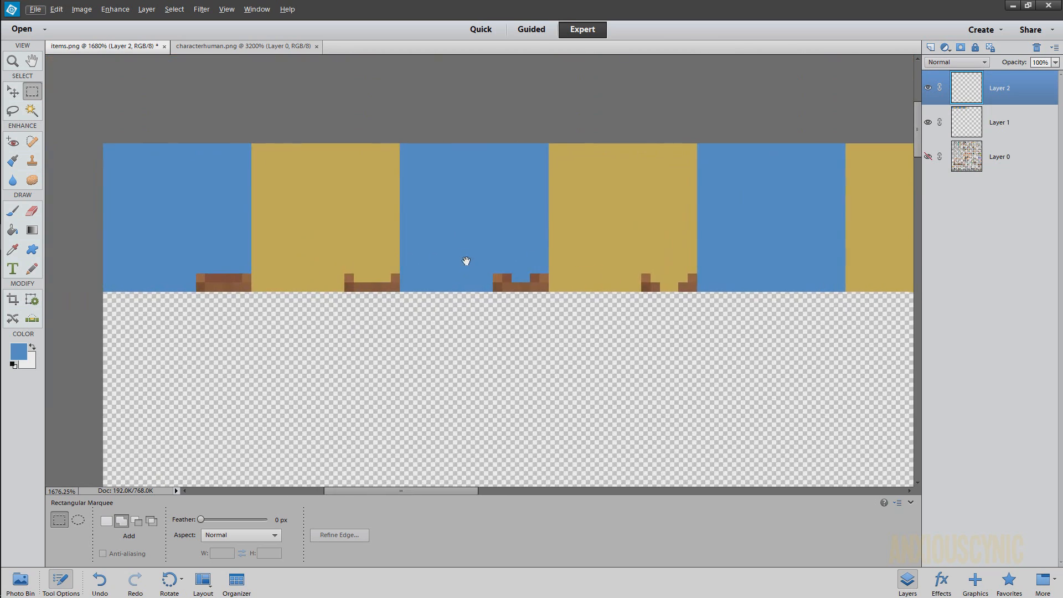
left_click(928, 123)
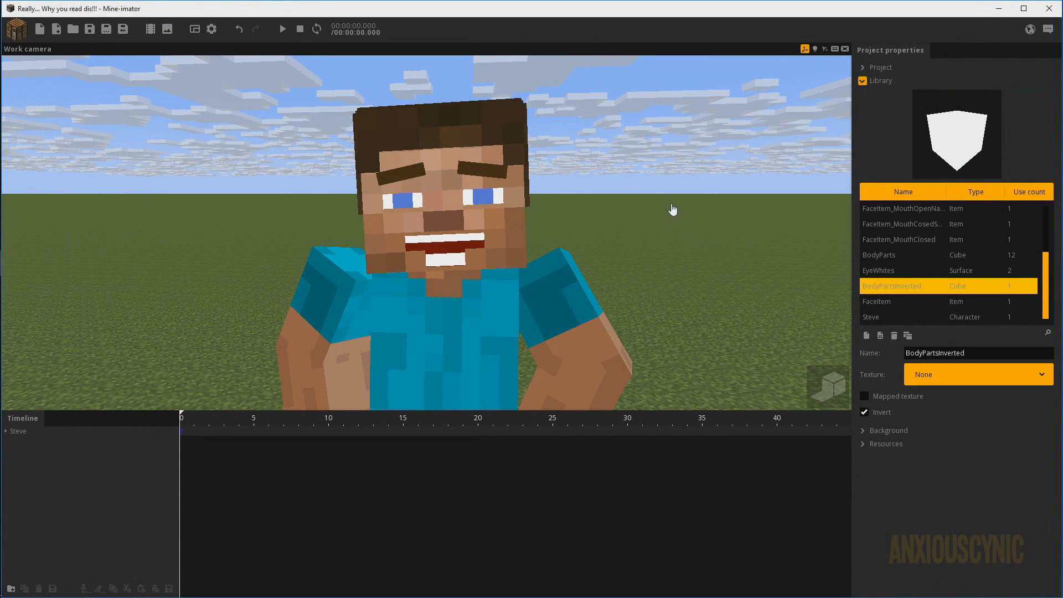
Step: Switch to Mine-imator and move the Steve character sideways to an X position of about 85
left_click_drag(656, 205, 650, 194)
scroll(650, 194, "down", 3)
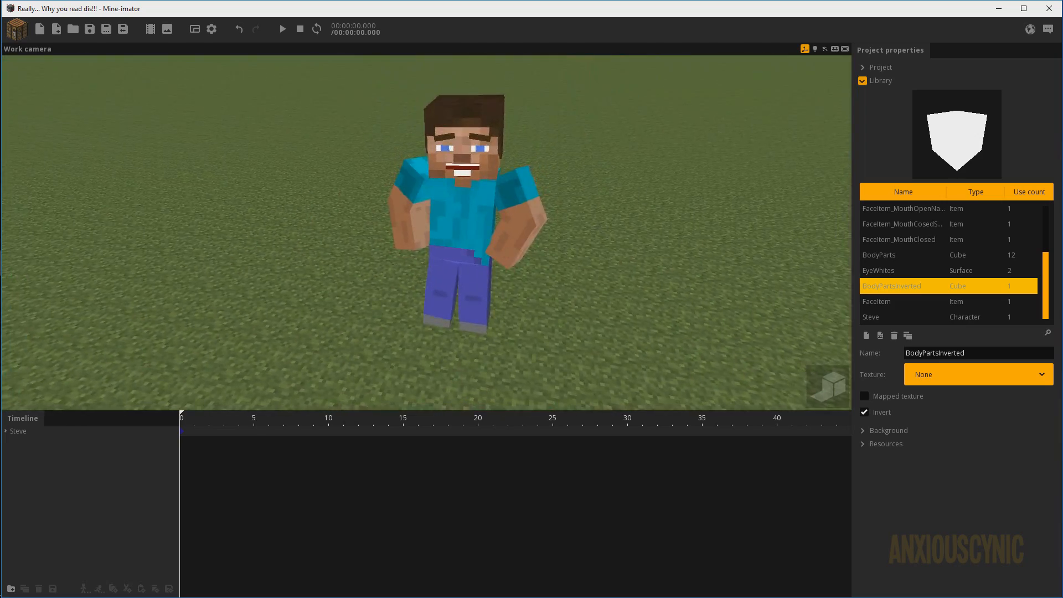
left_click_drag(506, 260, 506, 249)
left_click(89, 432)
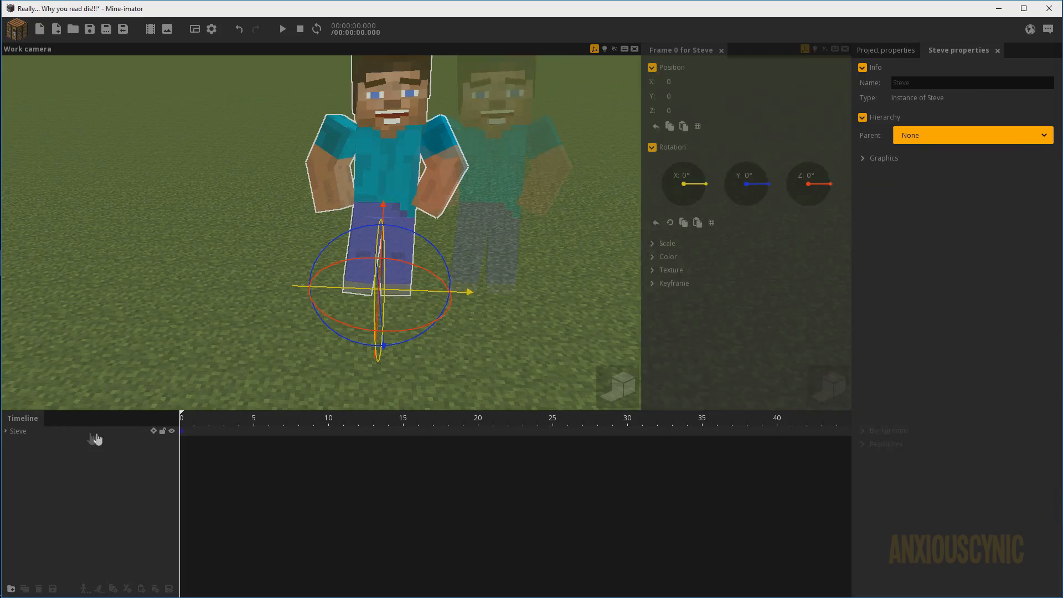
left_click_drag(391, 293, 514, 294)
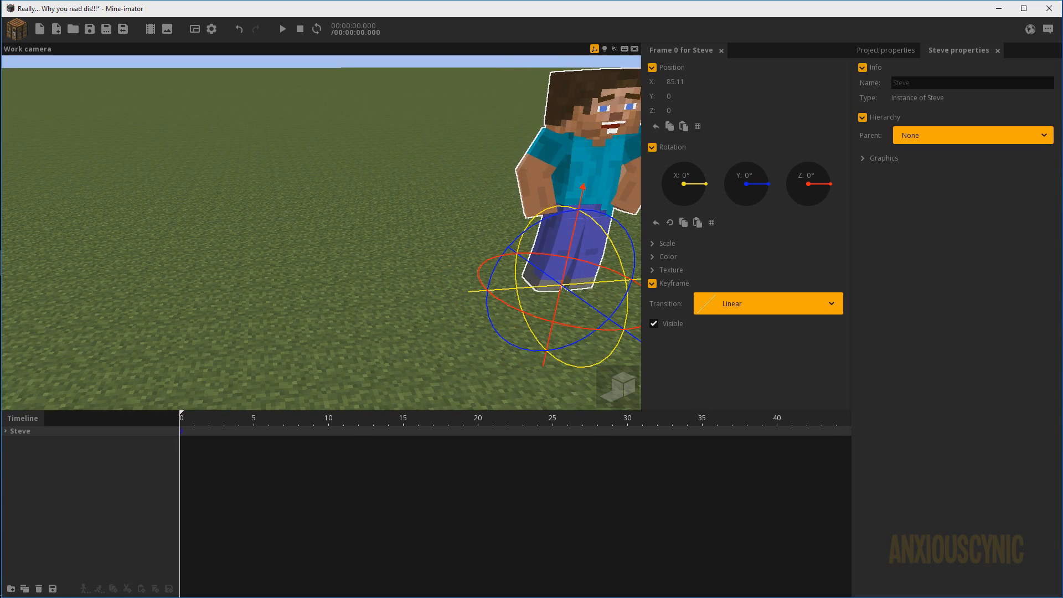
Step: Create a 3D item from the first mouth shape, using the SM_MouthRig_ItemSheet file as its image
left_click_drag(209, 216, 284, 222)
left_click(38, 31)
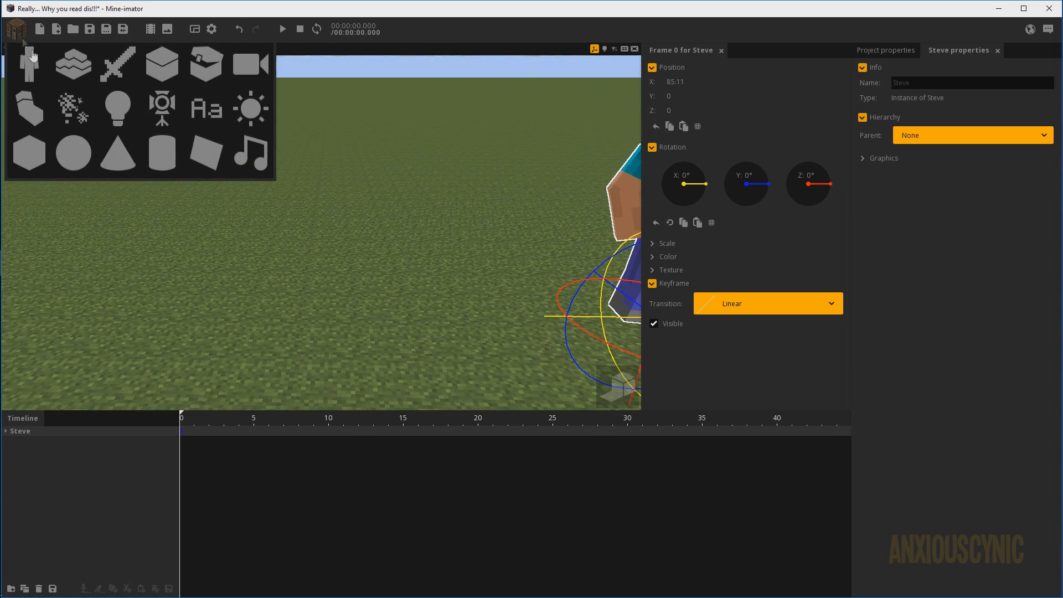
left_click(123, 68)
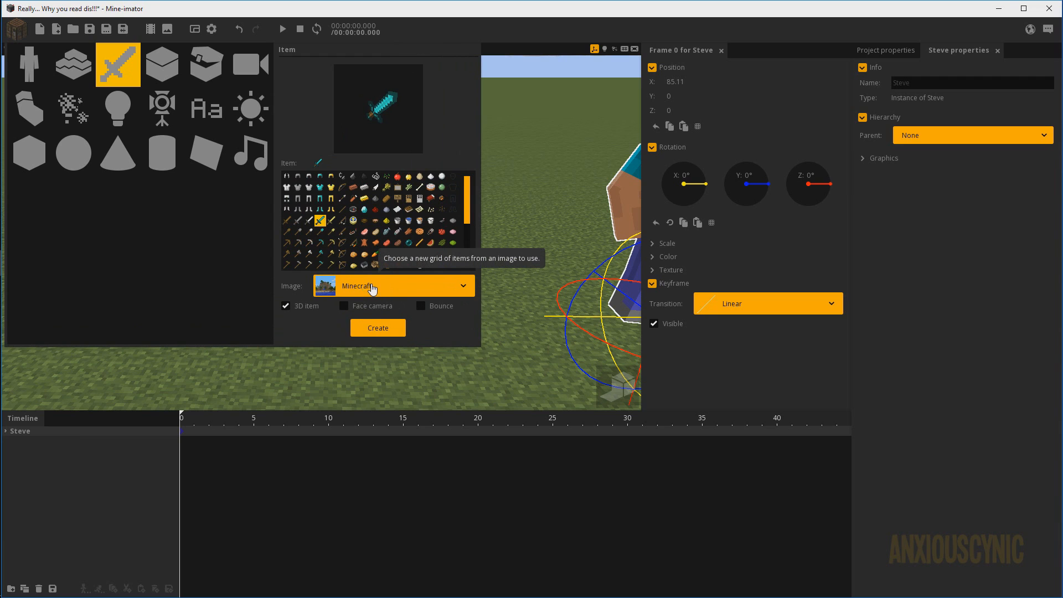
left_click(372, 288)
left_click(372, 308)
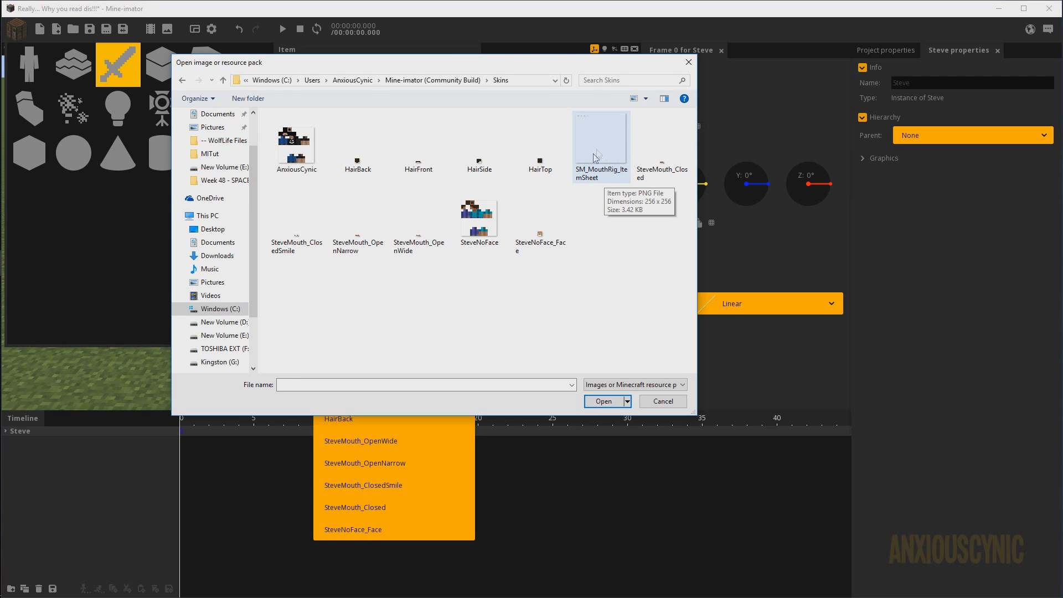
left_click(596, 150)
left_click(603, 400)
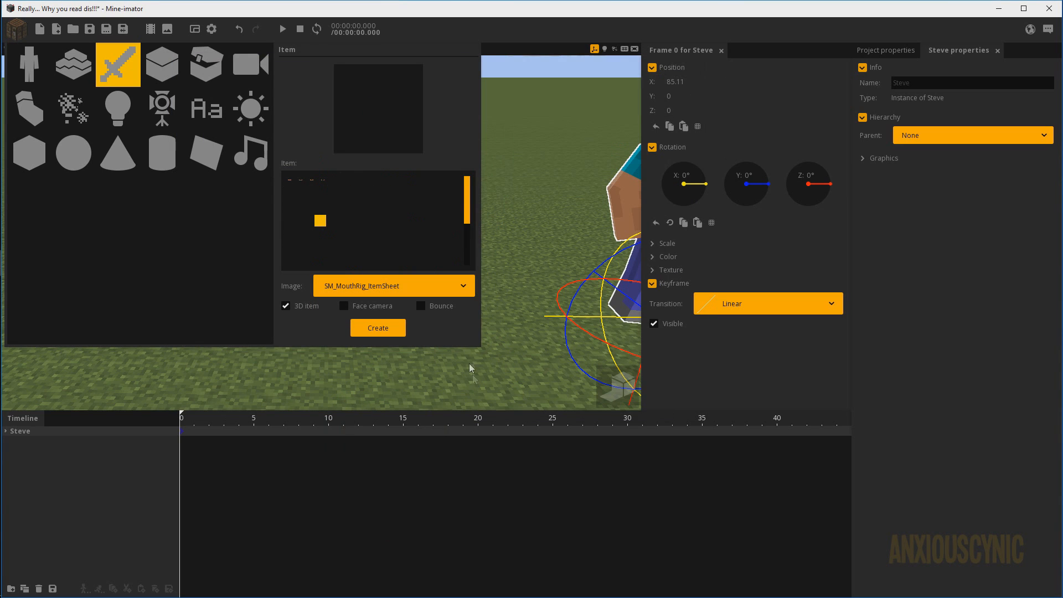
left_click(288, 178)
left_click(377, 328)
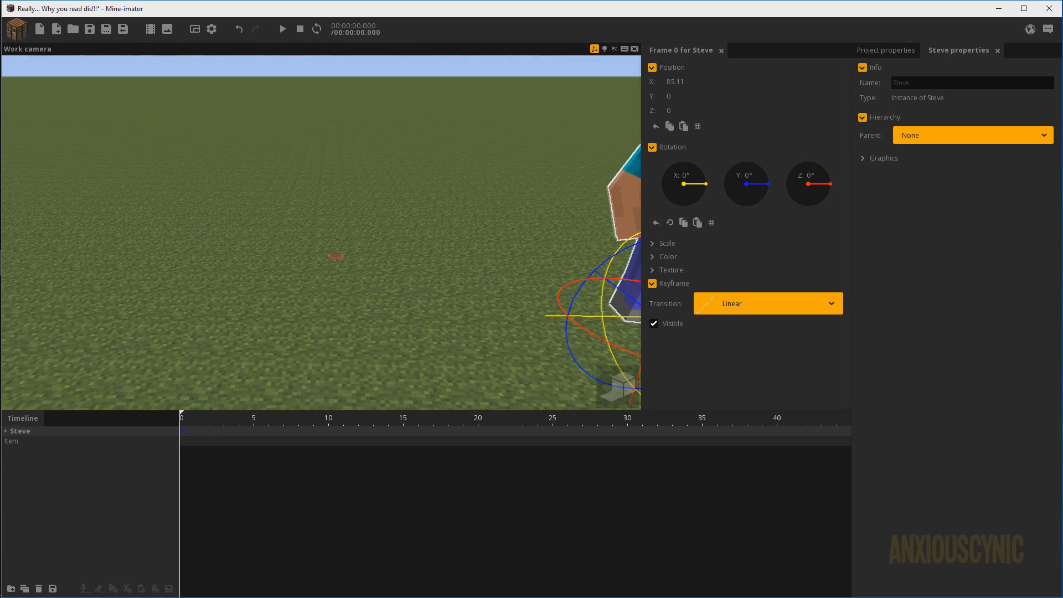
Step: Enable a custom rotation point on the new mouth item, set its X to 13, and check the centering from several angles
double_click(27, 441)
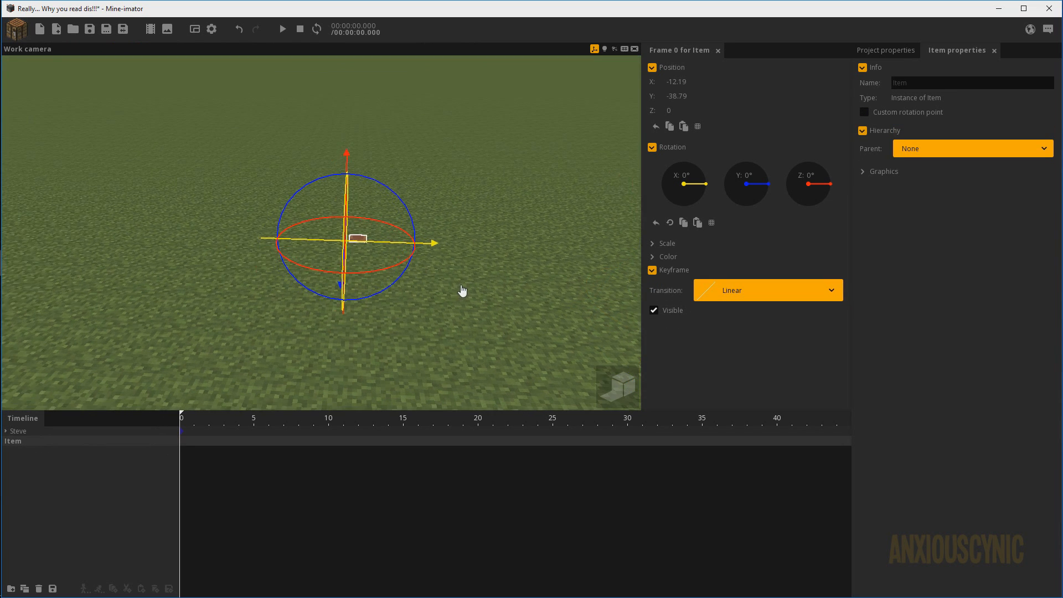
left_click_drag(461, 296, 466, 265)
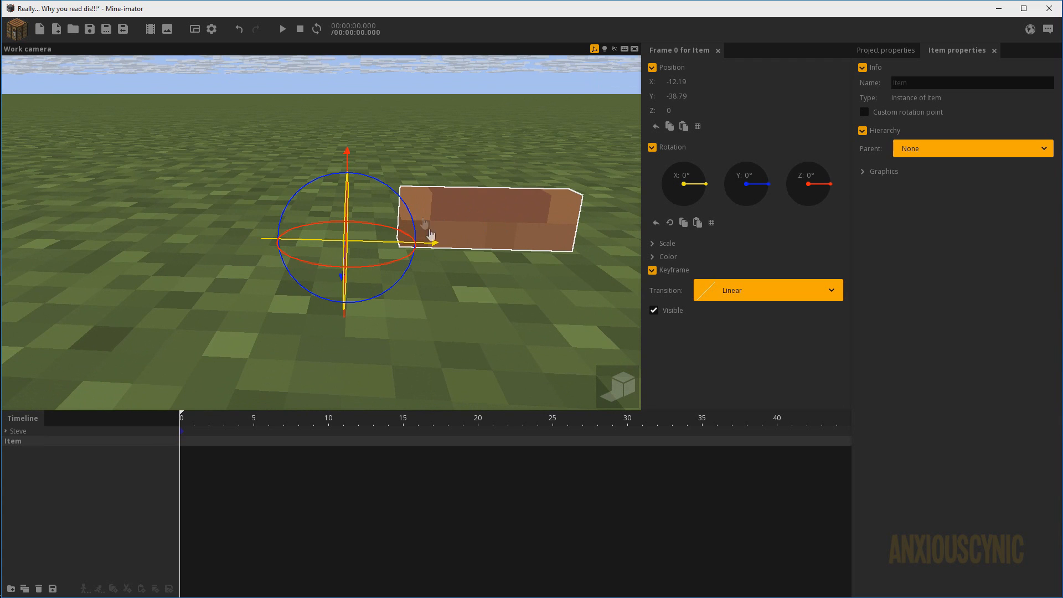
left_click_drag(426, 229, 376, 222)
left_click_drag(454, 324, 516, 320)
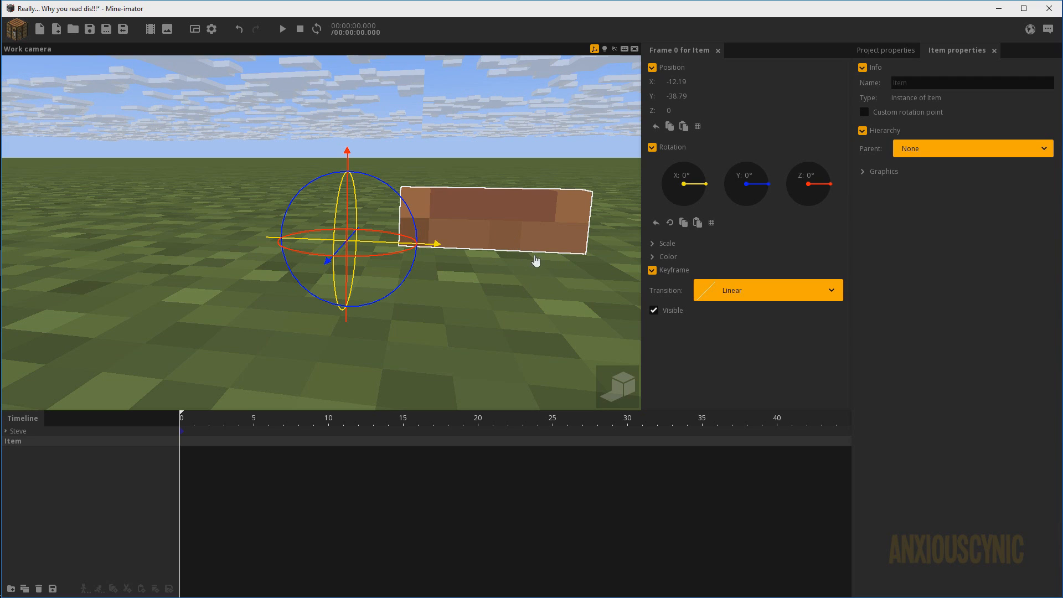
left_click(869, 112)
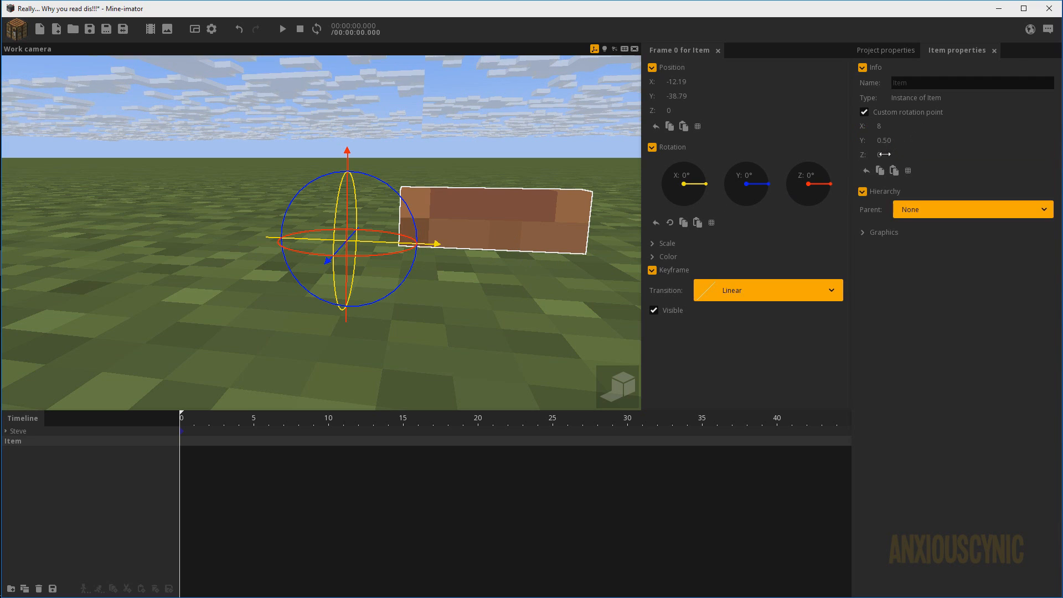
left_click_drag(885, 154, 963, 133)
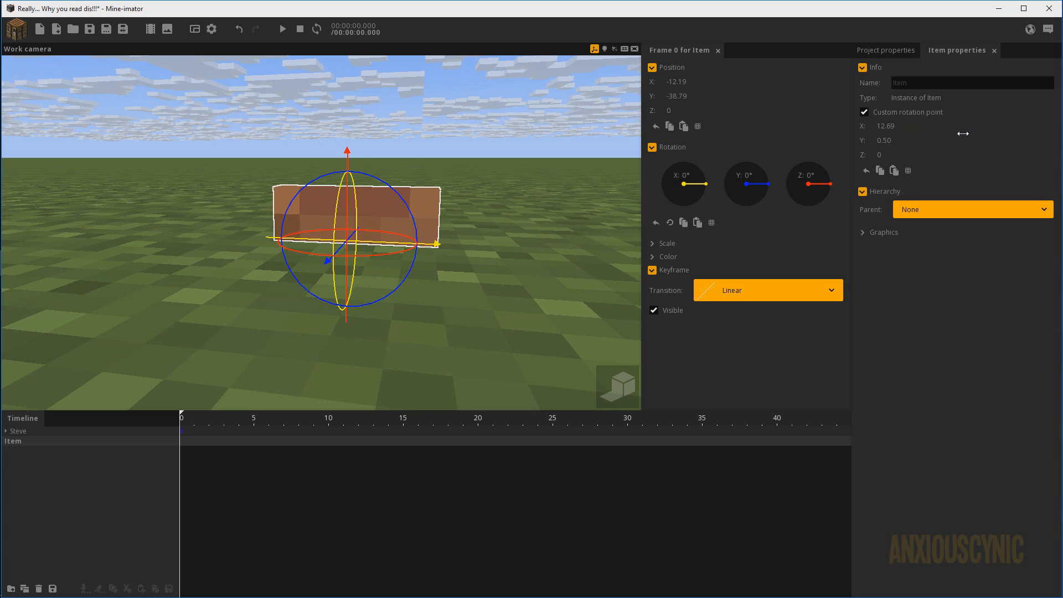
left_click(891, 125)
type("13")
left_click_drag(465, 138, 435, 185)
scroll(435, 184, "up", 6)
scroll(438, 190, "down", 8)
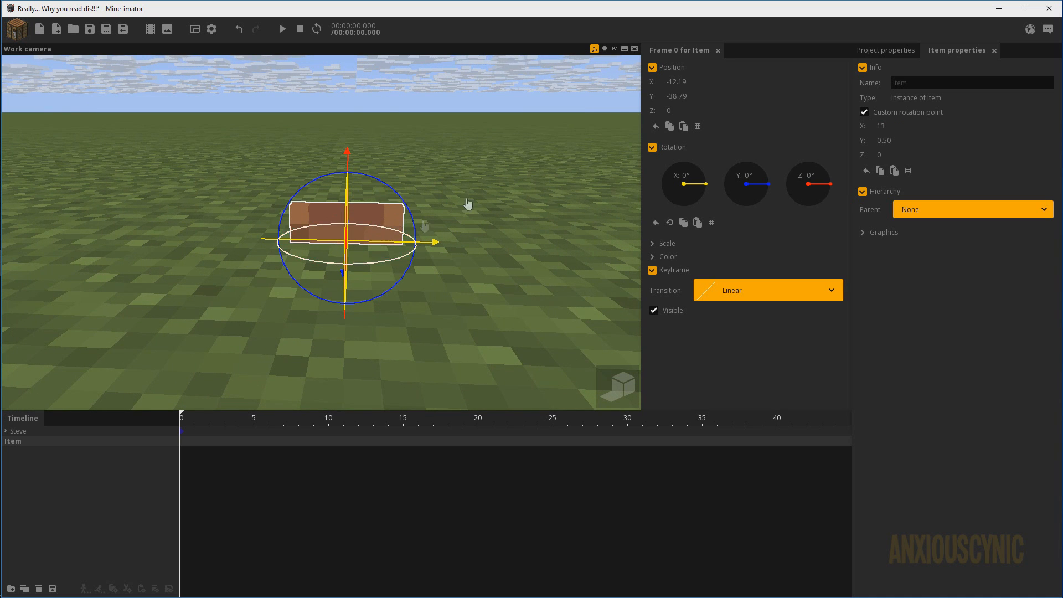
left_click_drag(468, 205, 408, 211)
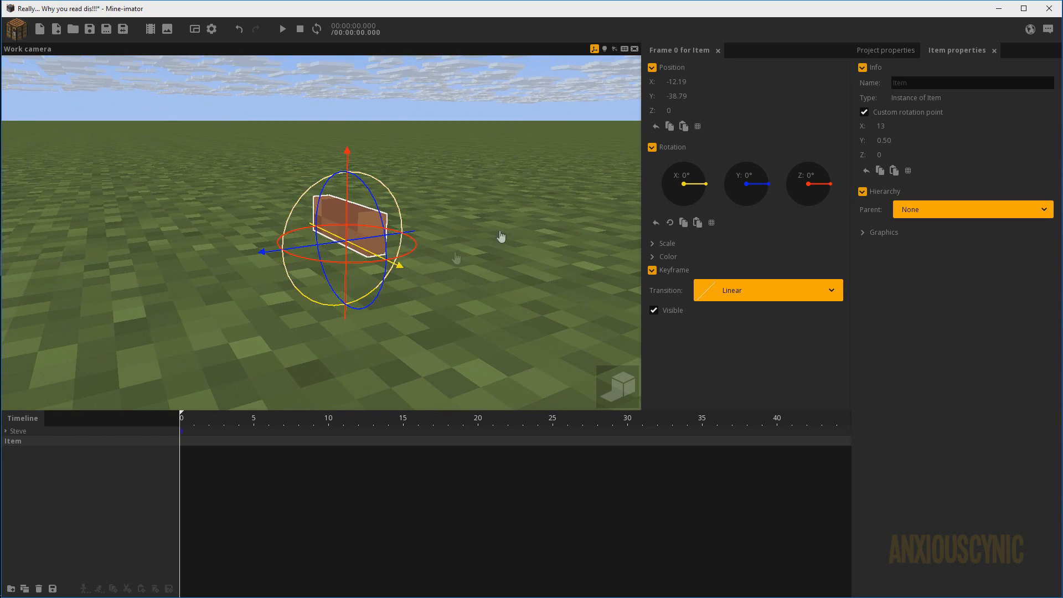
left_click_drag(501, 237, 505, 230)
scroll(505, 230, "down", 4)
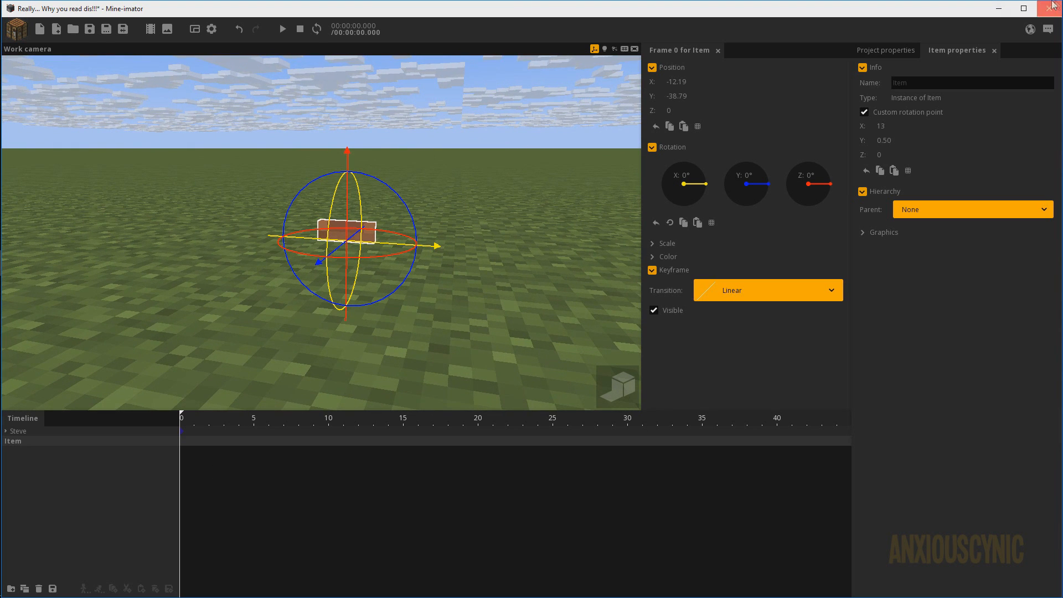
Step: Duplicate the mouth item's template three times in the project library
left_click(899, 50)
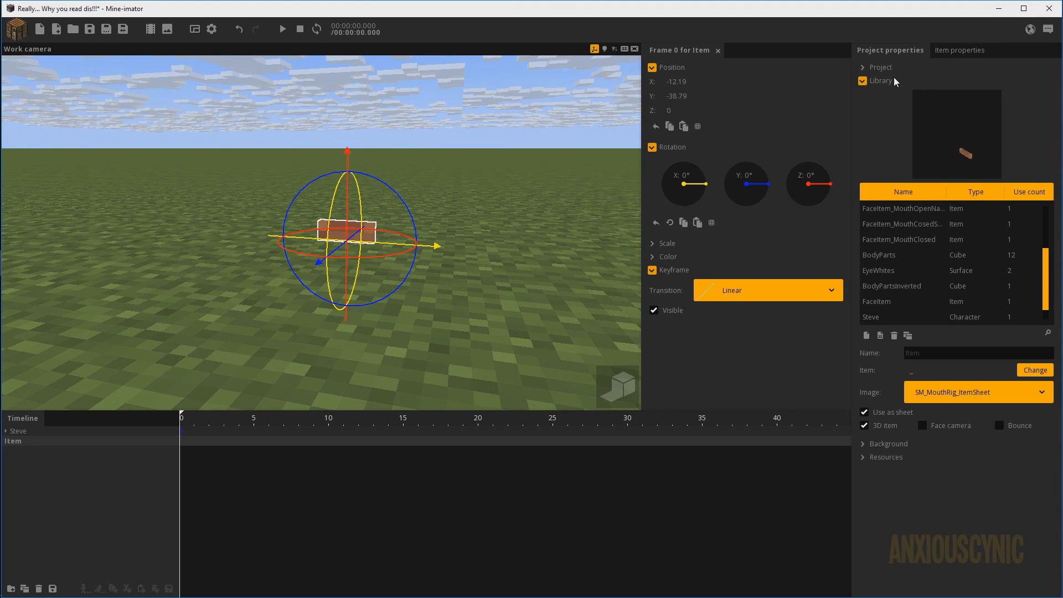
left_click_drag(1043, 271, 1044, 314)
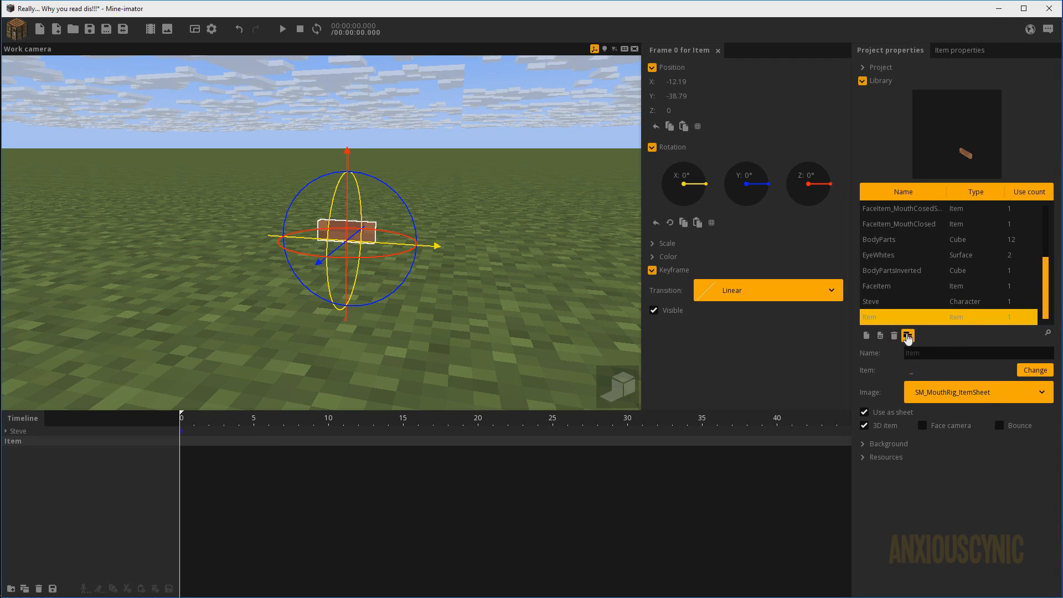
left_click(908, 336)
left_click_drag(1043, 276, 1044, 283)
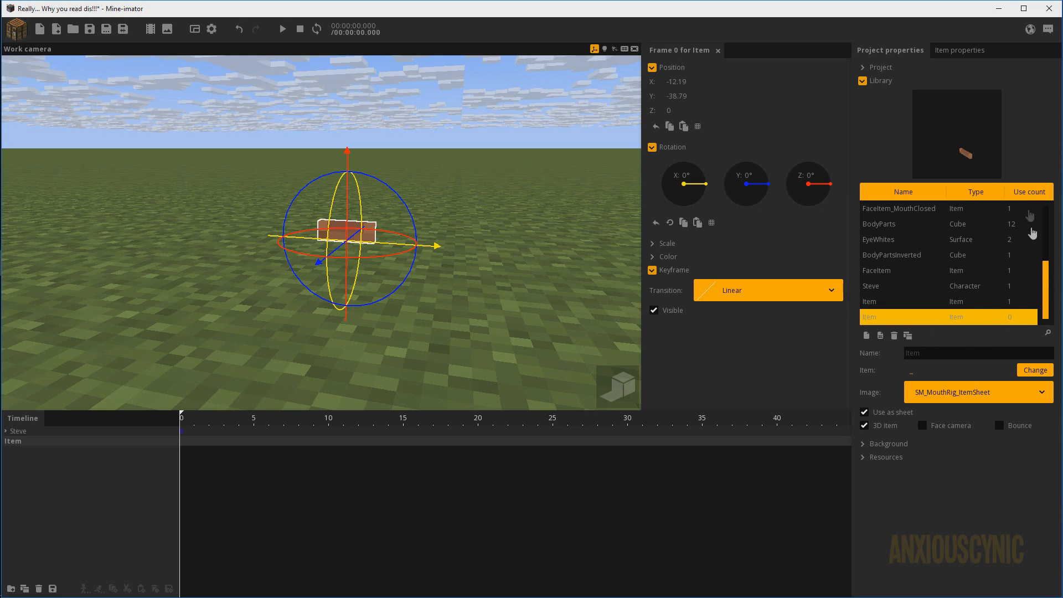
left_click(907, 335)
left_click(907, 336)
scroll(1044, 276, "down", 2)
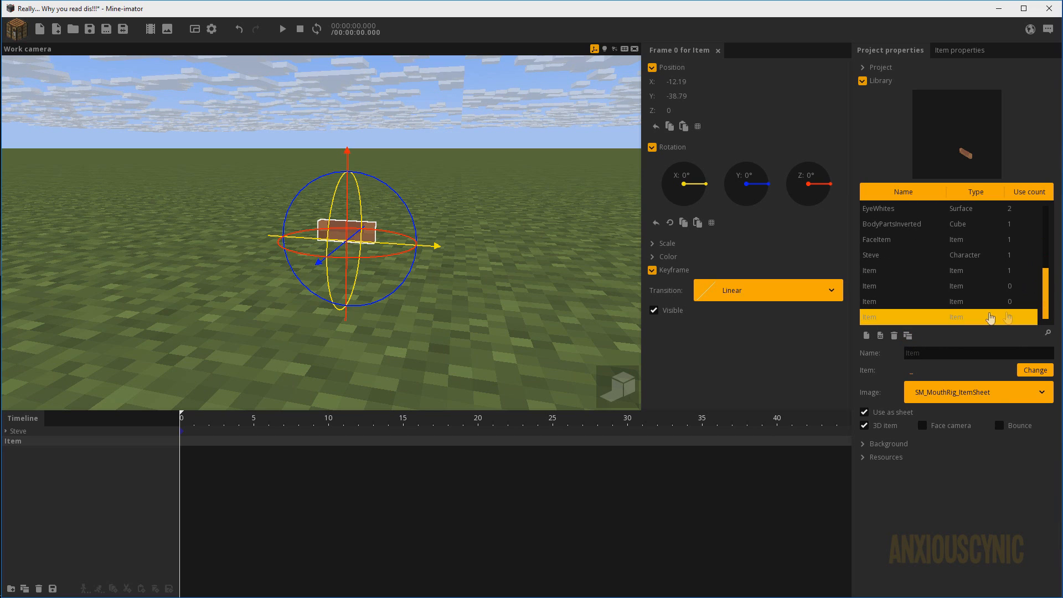
Step: Change the first duplicate template to the second mouth shape on the sheet and add an instance of it to the timeline
left_click(969, 286)
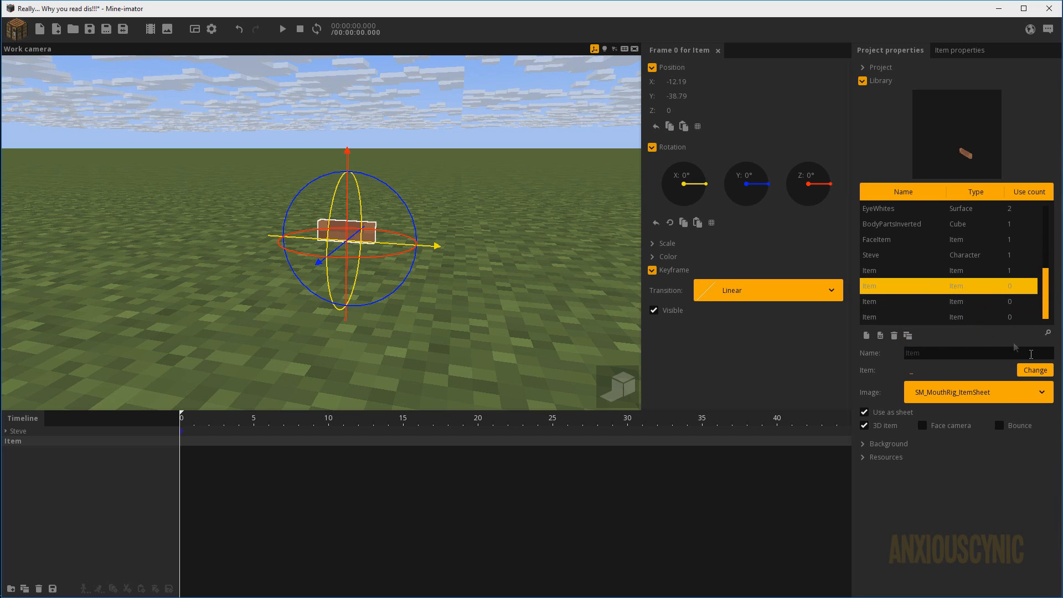
left_click(1032, 370)
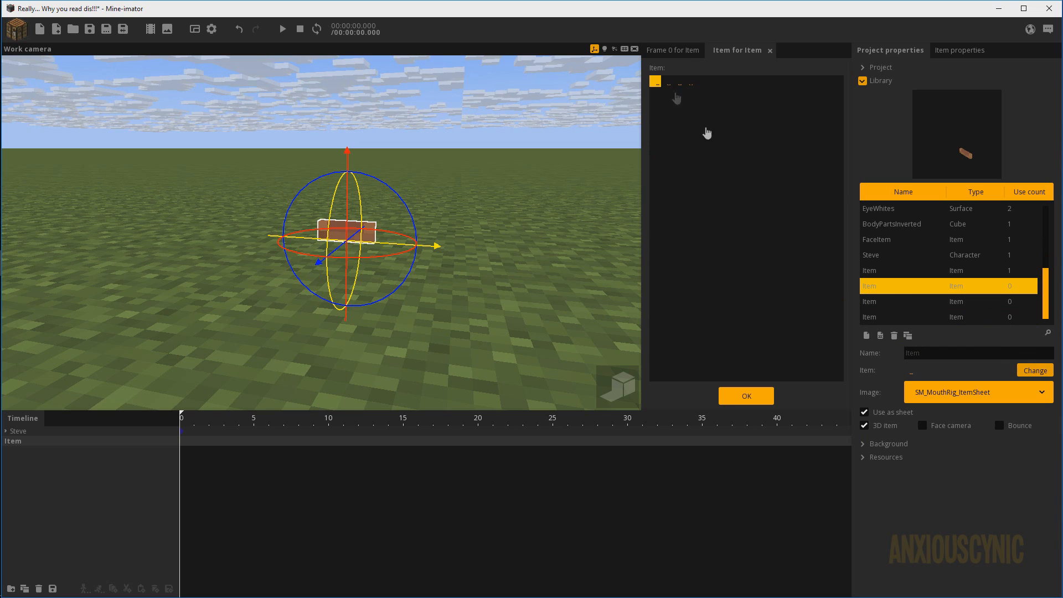
left_click(667, 81)
left_click(745, 396)
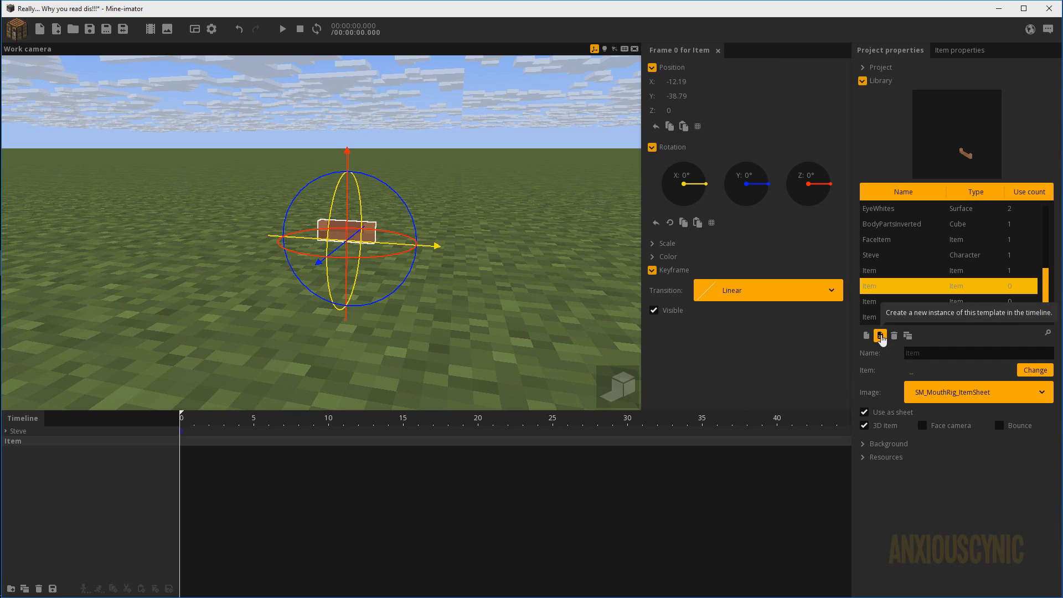
left_click(880, 336)
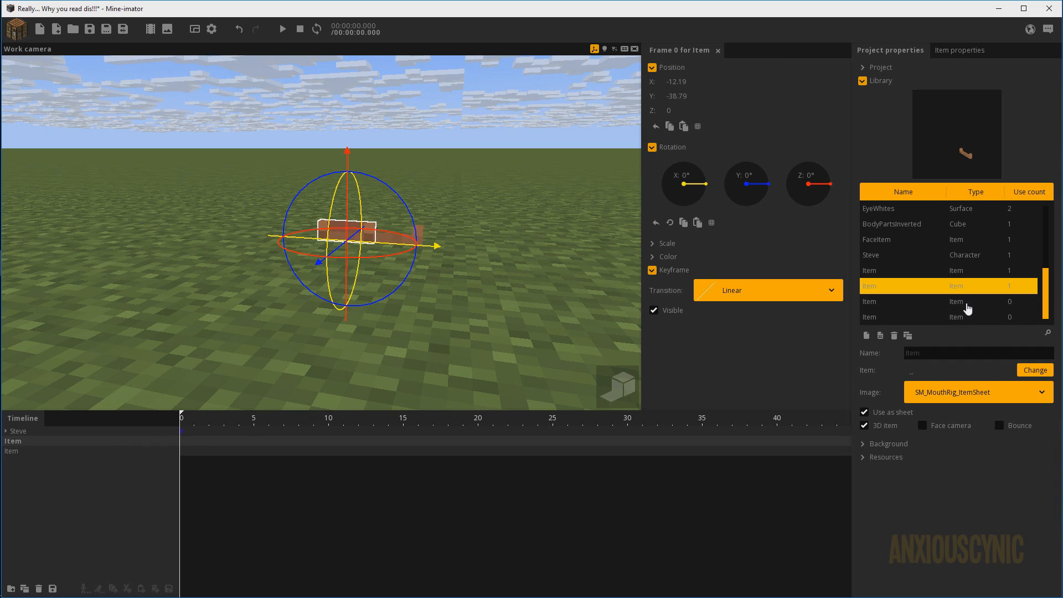
Step: Change the second duplicate template to the third mouth shape on the sheet and add an instance of it to the timeline
left_click(967, 304)
left_click(1035, 371)
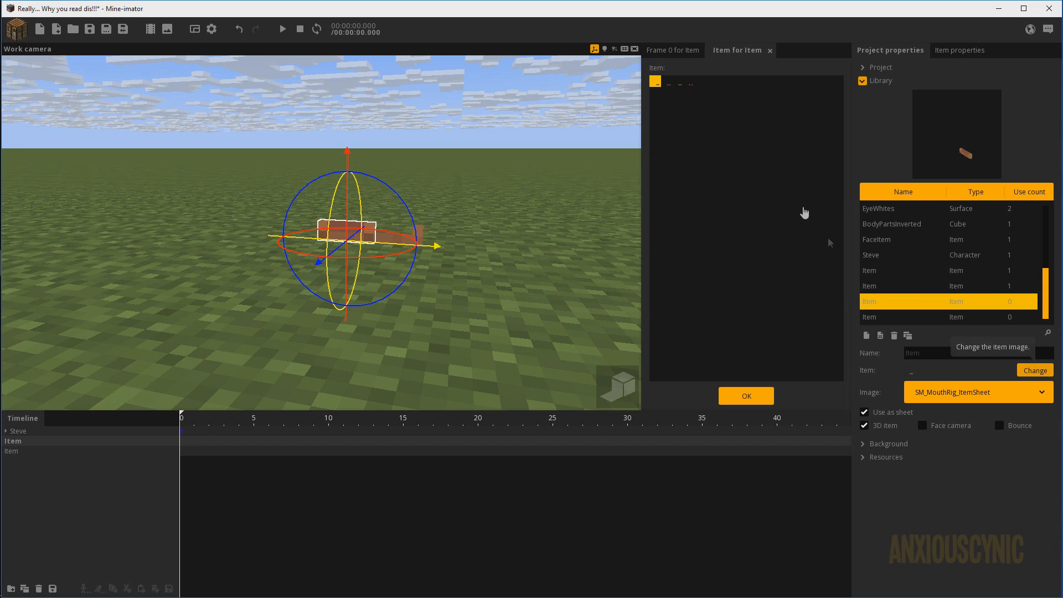
left_click(745, 397)
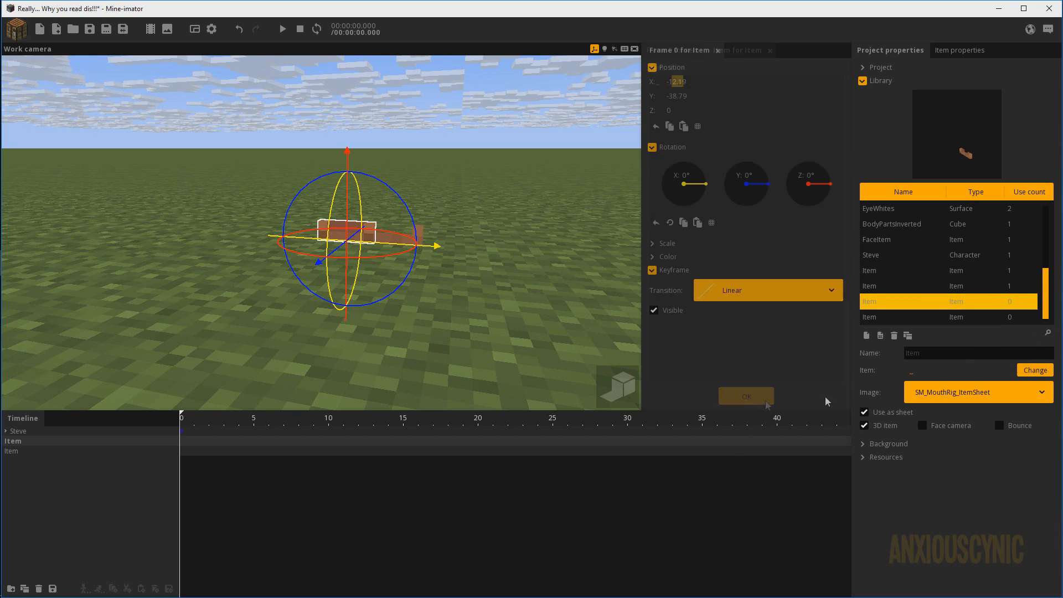
left_click(880, 336)
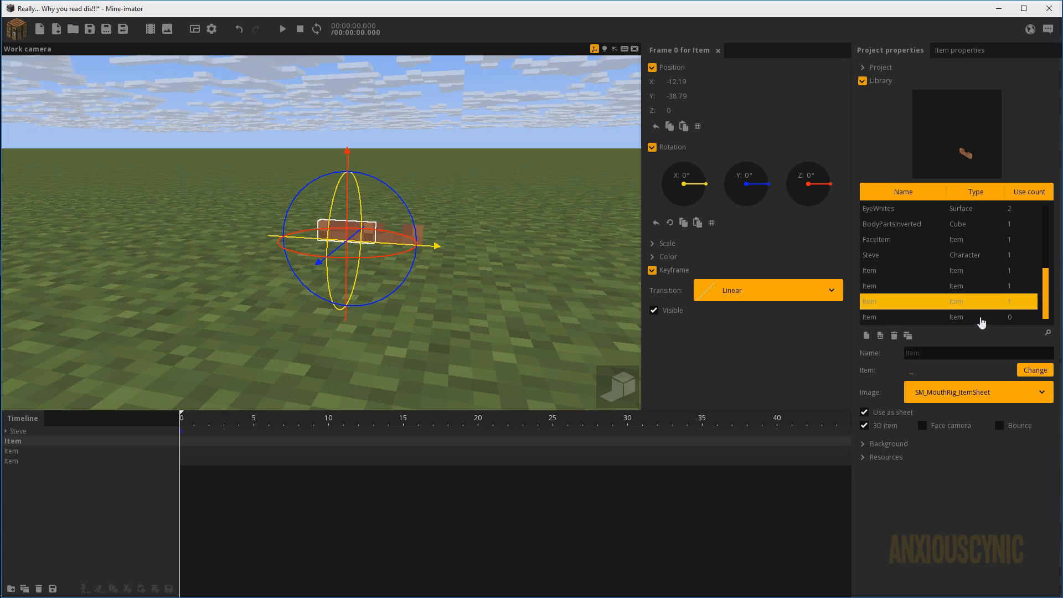
Step: Change the third duplicate template to the fourth mouth shape on the sheet and add an instance of it to the timeline
left_click(979, 319)
left_click(1032, 371)
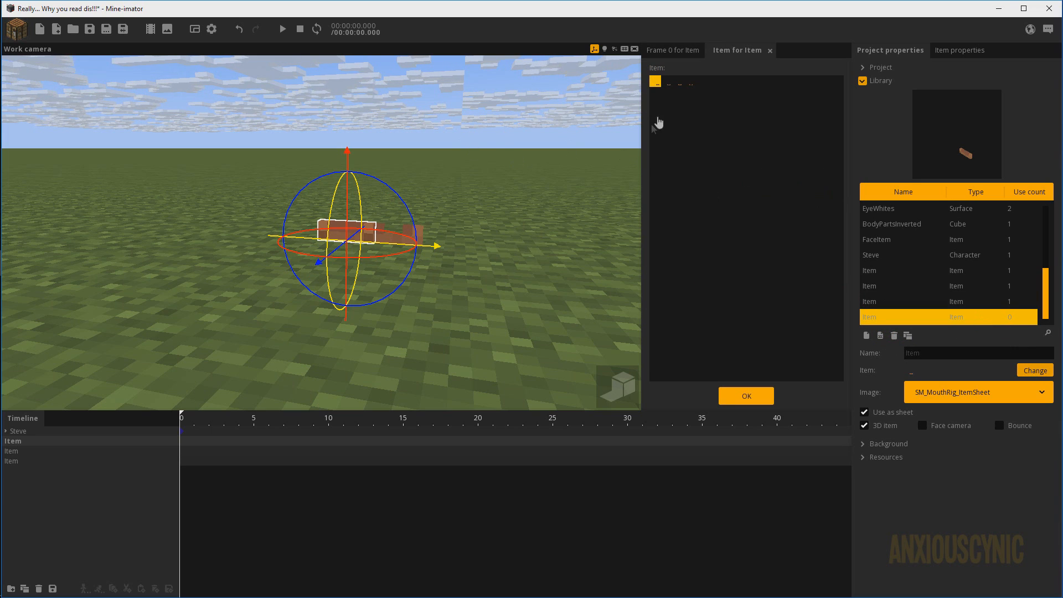
left_click(687, 83)
left_click(745, 396)
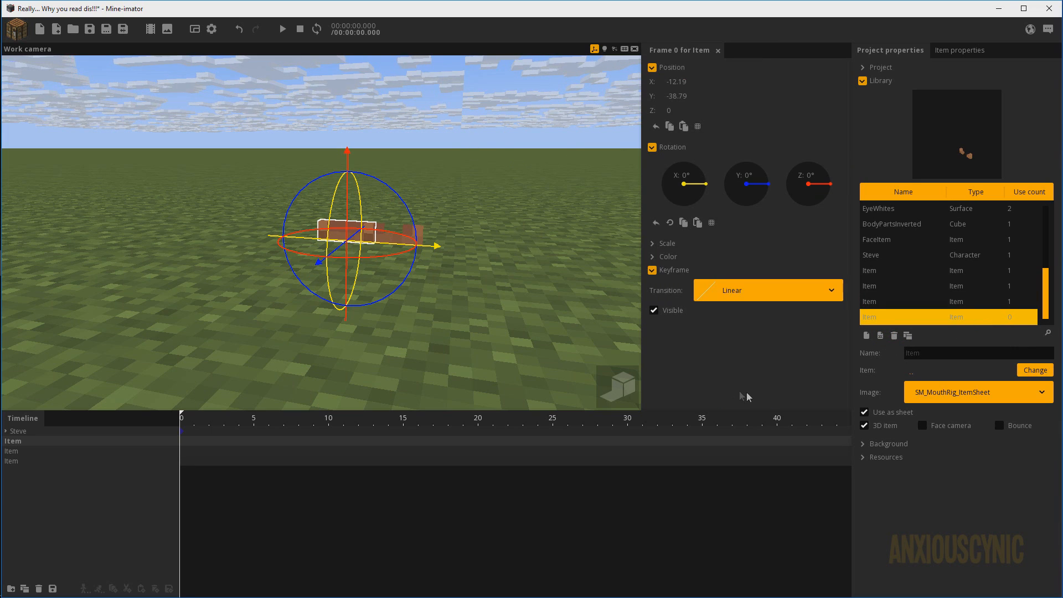
left_click(880, 336)
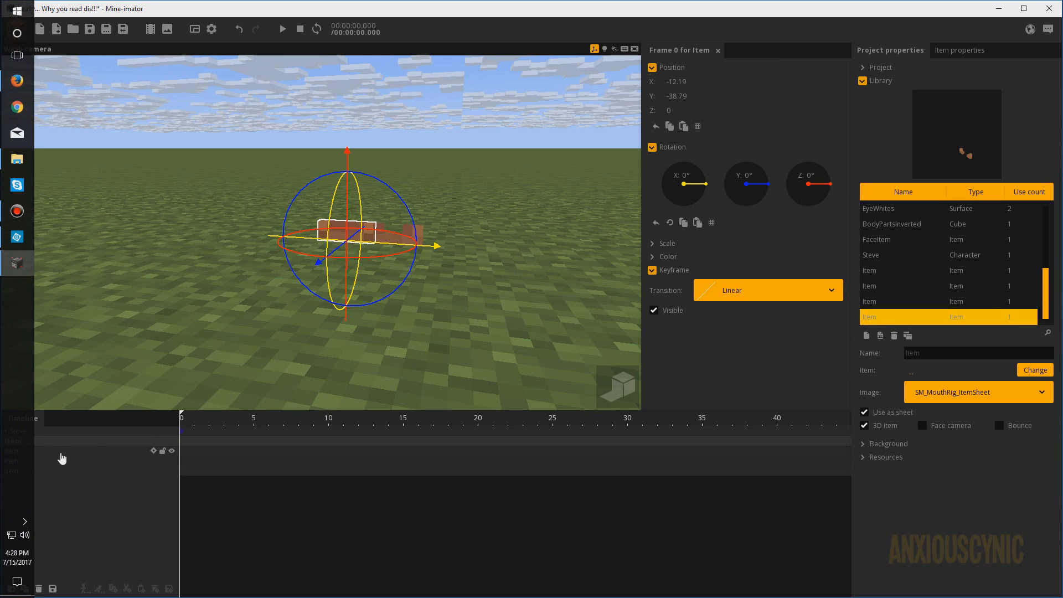
Step: Enable a custom rotation point on the second mouth item in the timeline and match its X value to the first mouth item's
left_click(55, 450)
left_click(947, 50)
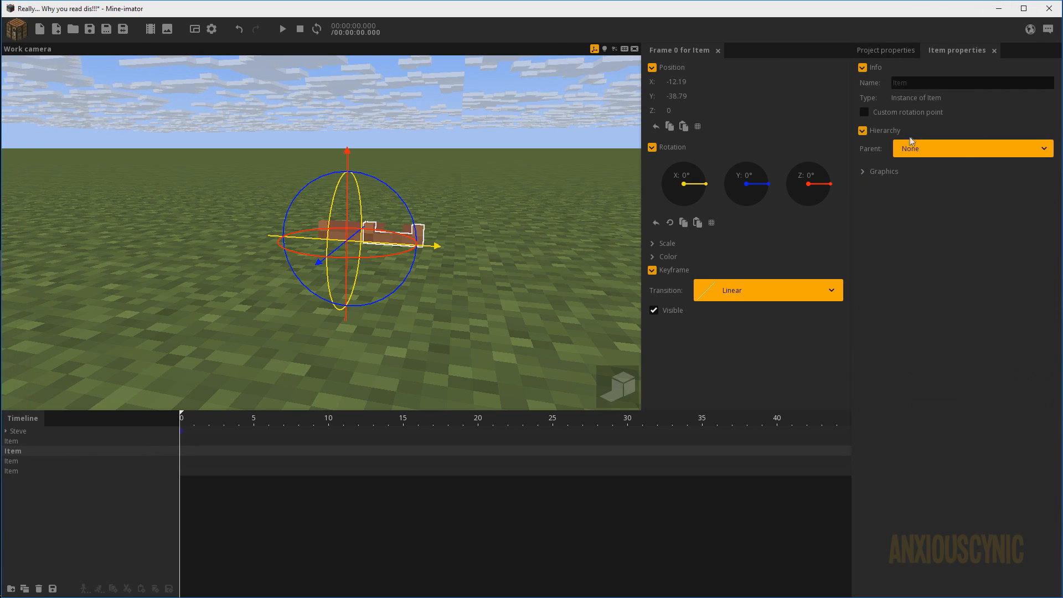
left_click(906, 113)
left_click_drag(888, 128, 890, 128)
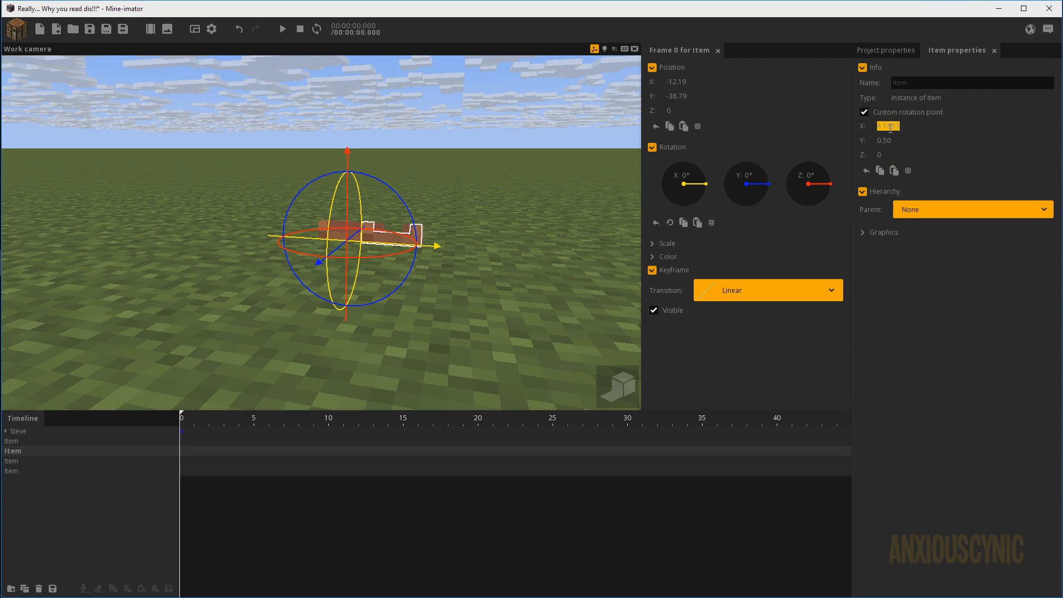
key("Return")
Step: Enable a custom rotation point on the fourth mouth item in the timeline and set its X to 13
left_click(34, 470)
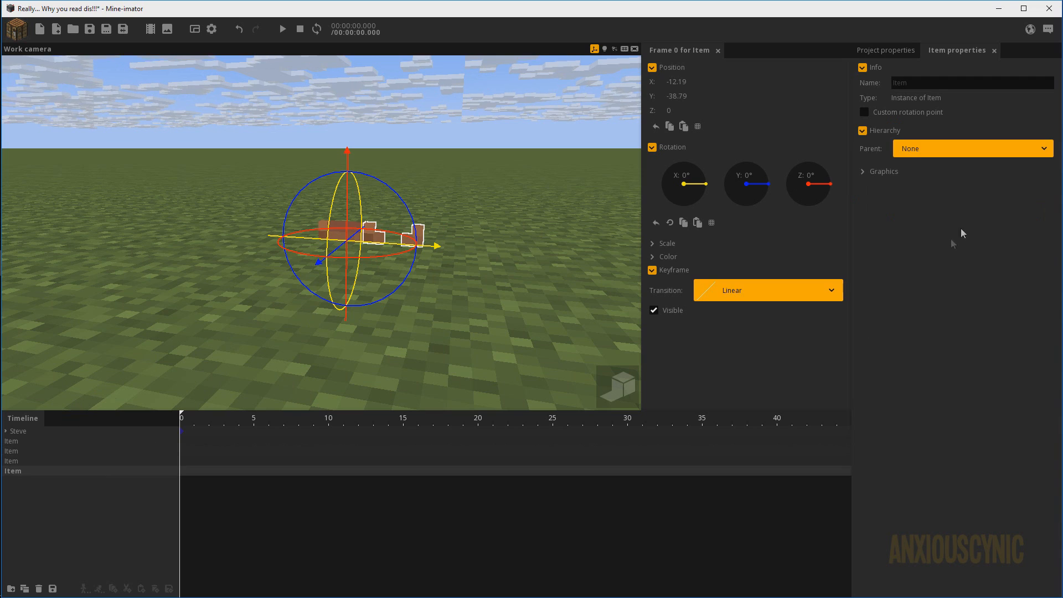
left_click(889, 113)
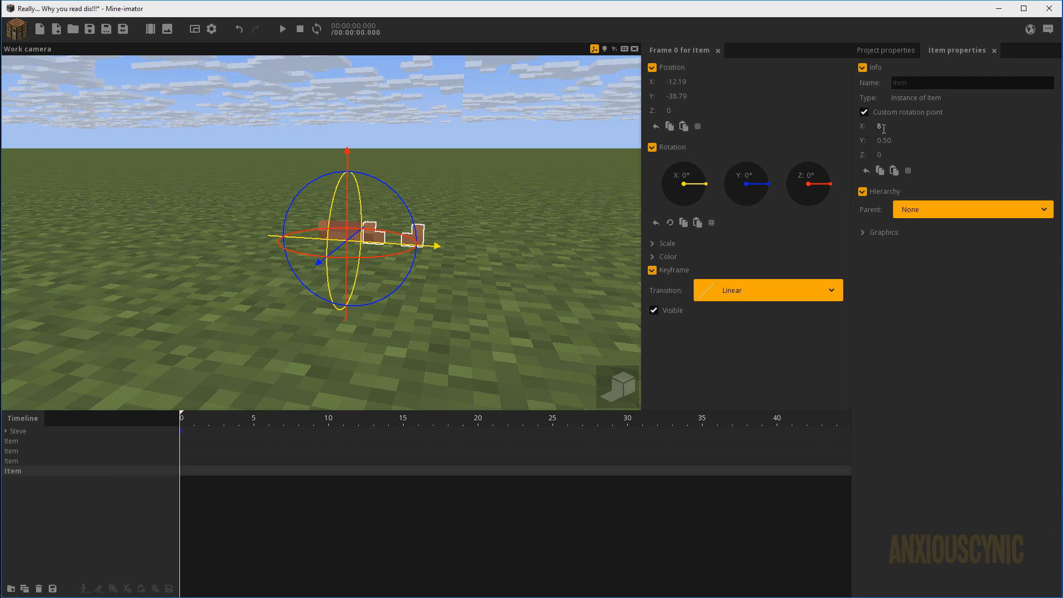
type("1")
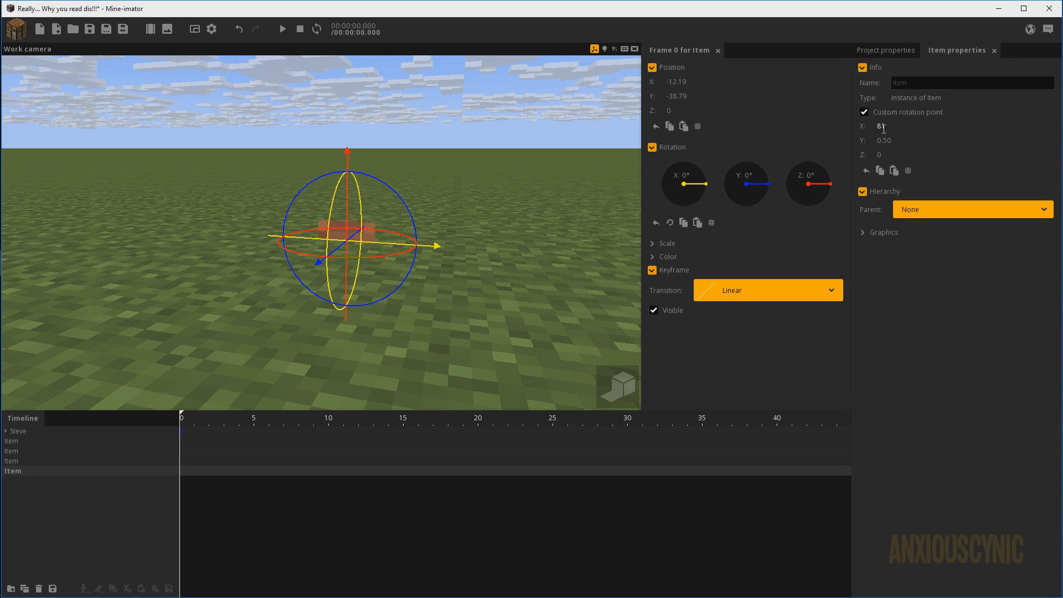
key("BackSpace")
key("BackSpace")
type("13")
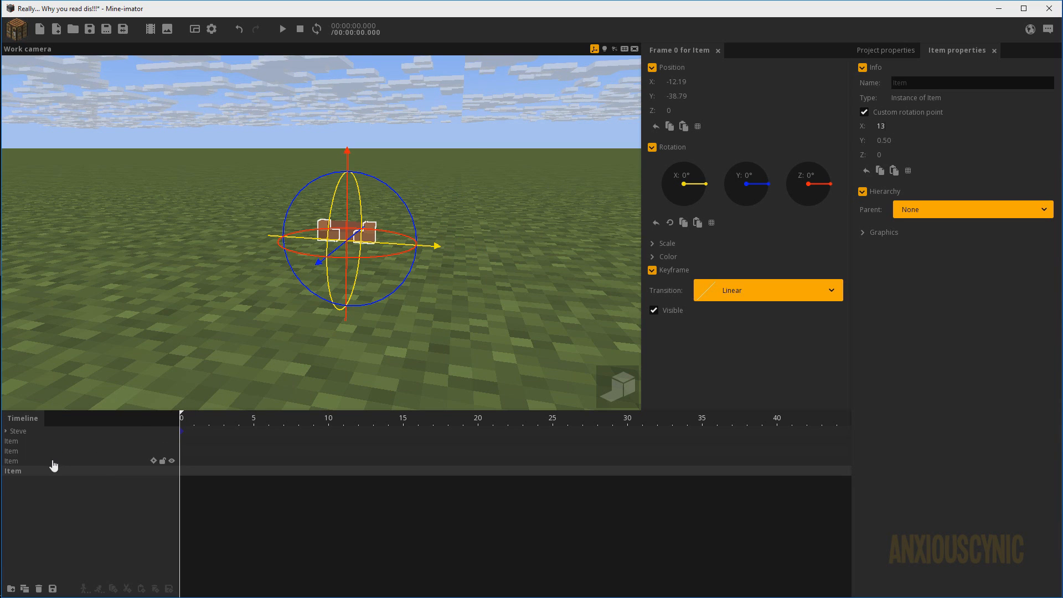
Step: Turn on rotation snapping for the first mouth item with a grid size of 90
left_click_drag(470, 145, 436, 136)
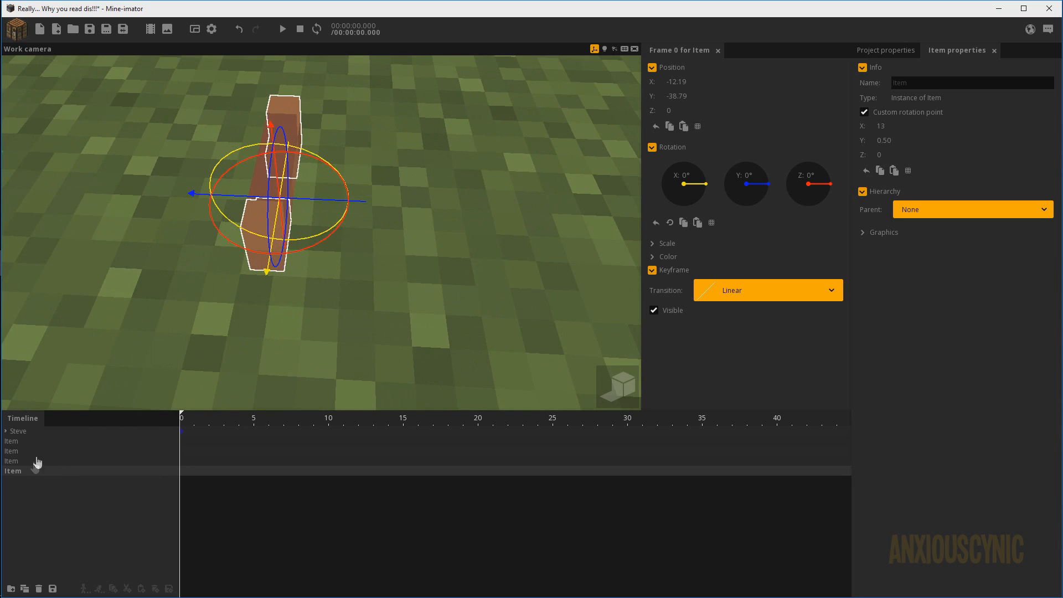
left_click(35, 442)
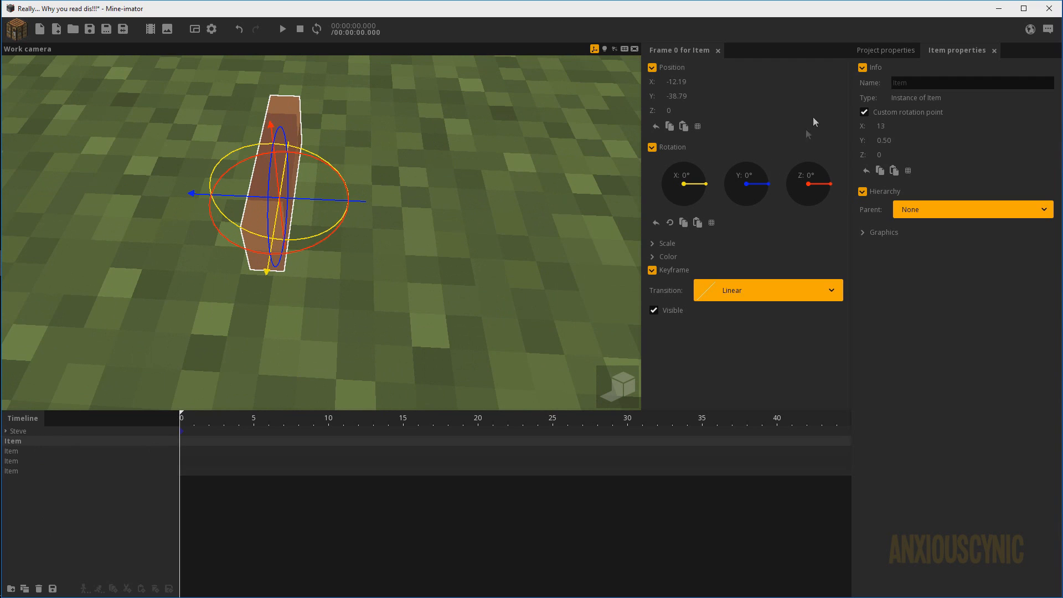
left_click(711, 222)
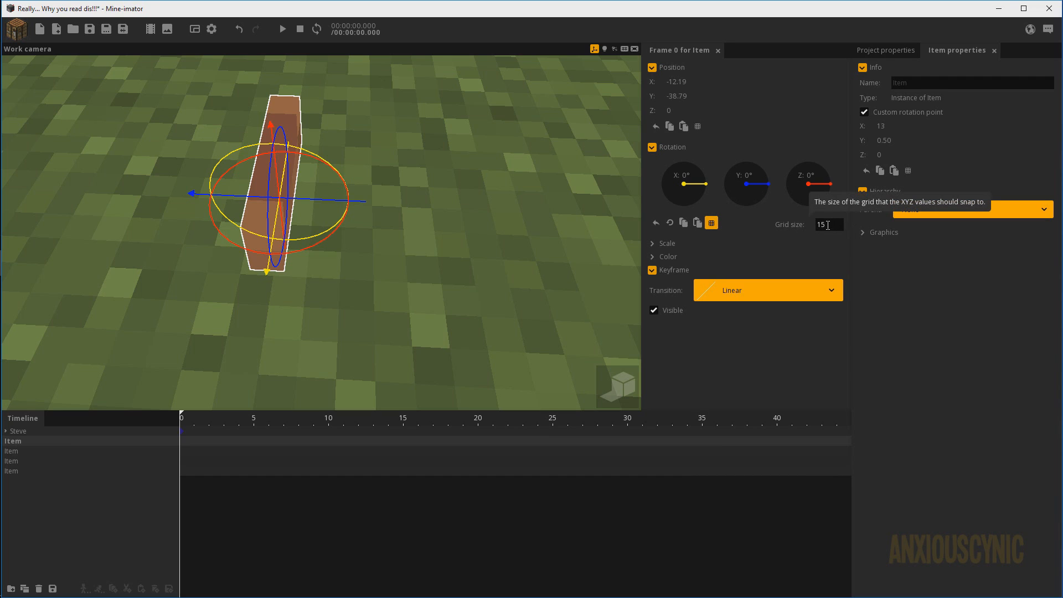
mouse_move(827, 185)
left_mouse_down()
mouse_move(833, 207)
mouse_move(840, 181)
mouse_move(808, 161)
mouse_move(850, 208)
mouse_move(825, 184)
left_mouse_up()
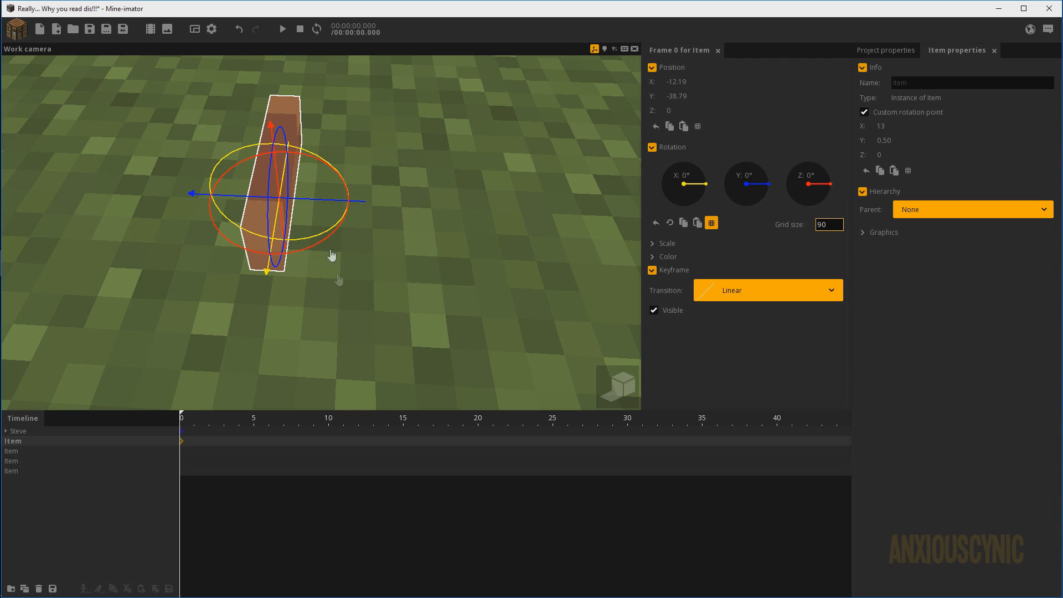
Step: Rotate the second mouth item to -90° on Z, reset its X and Y position to 0, and turn on position snapping
left_click(22, 451)
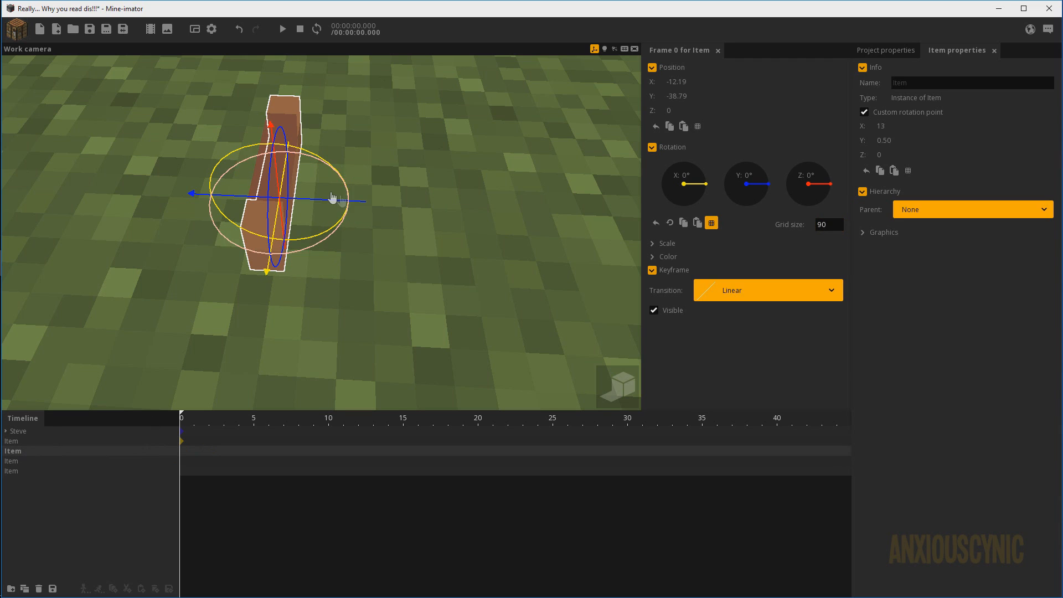
mouse_move(304, 163)
left_mouse_down()
mouse_move(344, 209)
mouse_move(330, 200)
mouse_move(447, 208)
left_mouse_up()
right_click(675, 97)
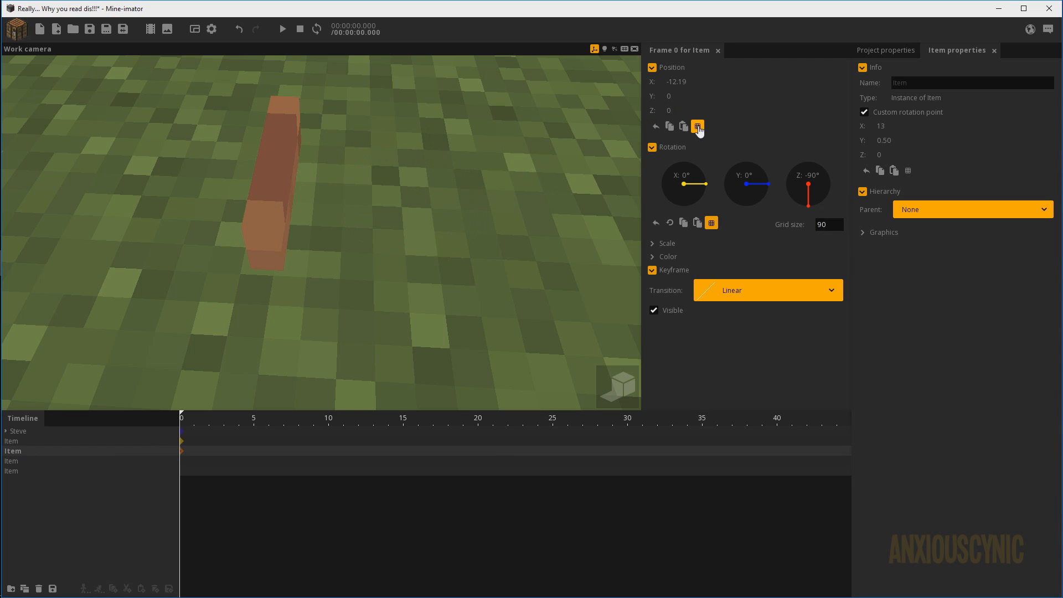
left_click(698, 127)
right_click(680, 82)
mouse_move(386, 227)
right_mouse_down()
mouse_move(394, 204)
mouse_move(375, 221)
right_mouse_up()
key("s")
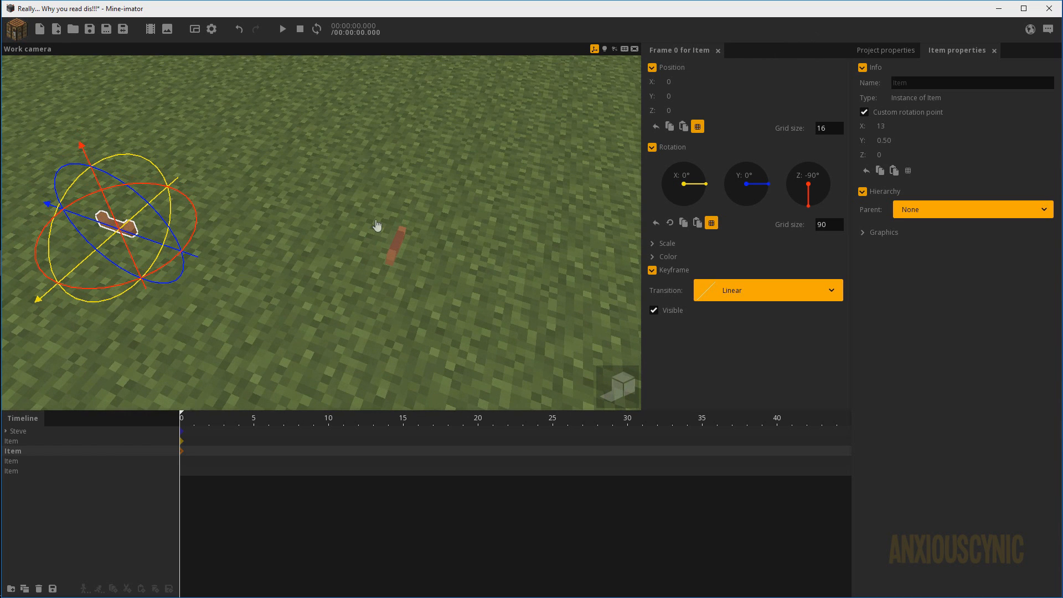
Step: Reset the X and Y positions of the remaining mouth items to 0 so all four share one spot
left_click(183, 462)
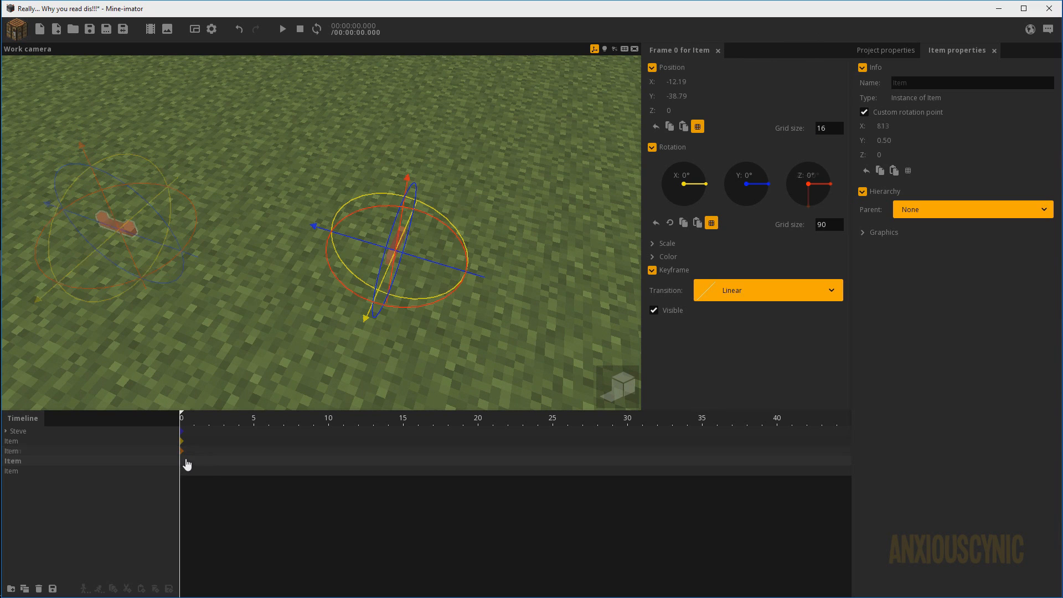
left_click(183, 470)
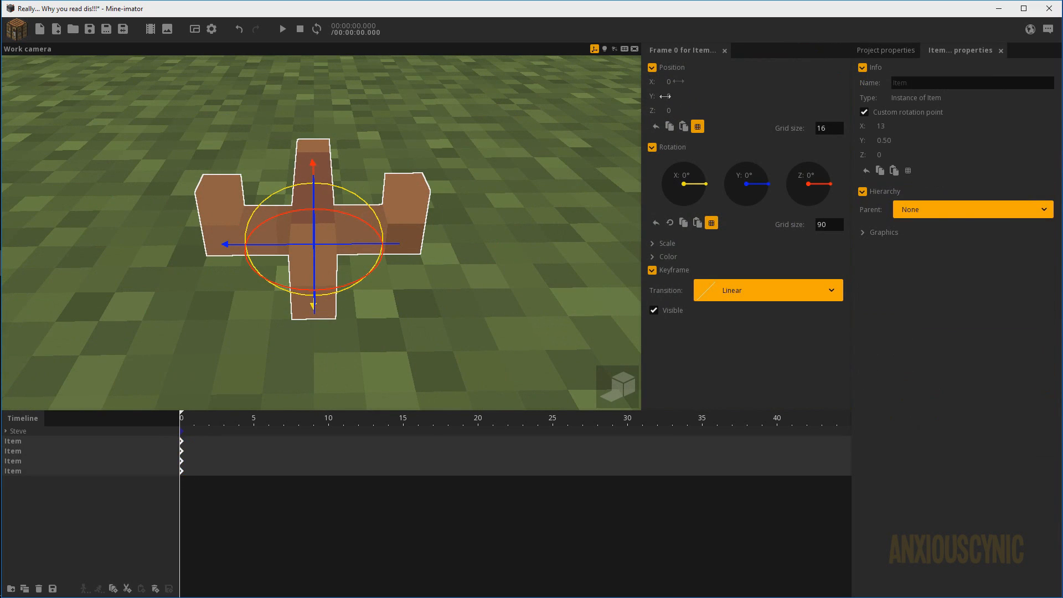
right_click_drag(514, 243, 486, 237)
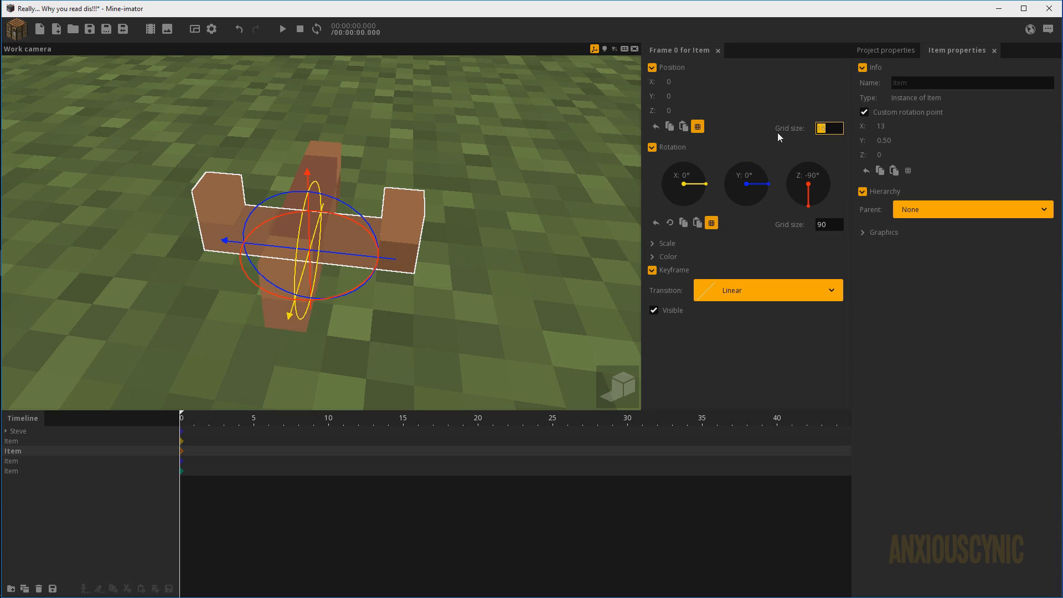
Step: Try position grid sizes of 4 and 2 while moving the second mouth item along Y to -4
type("4")
key("Return")
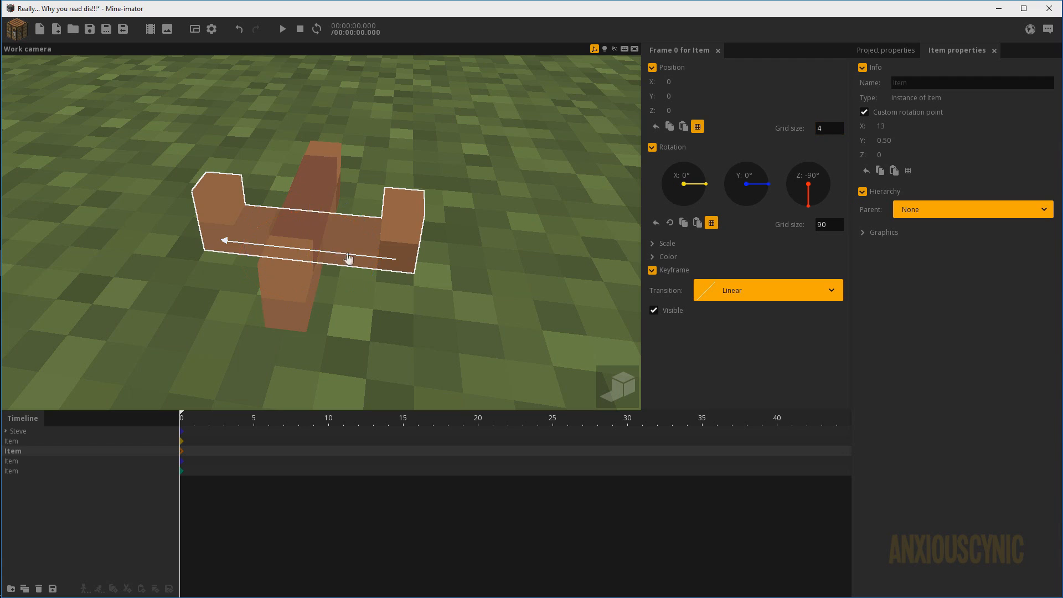
left_click_drag(348, 258, 434, 266)
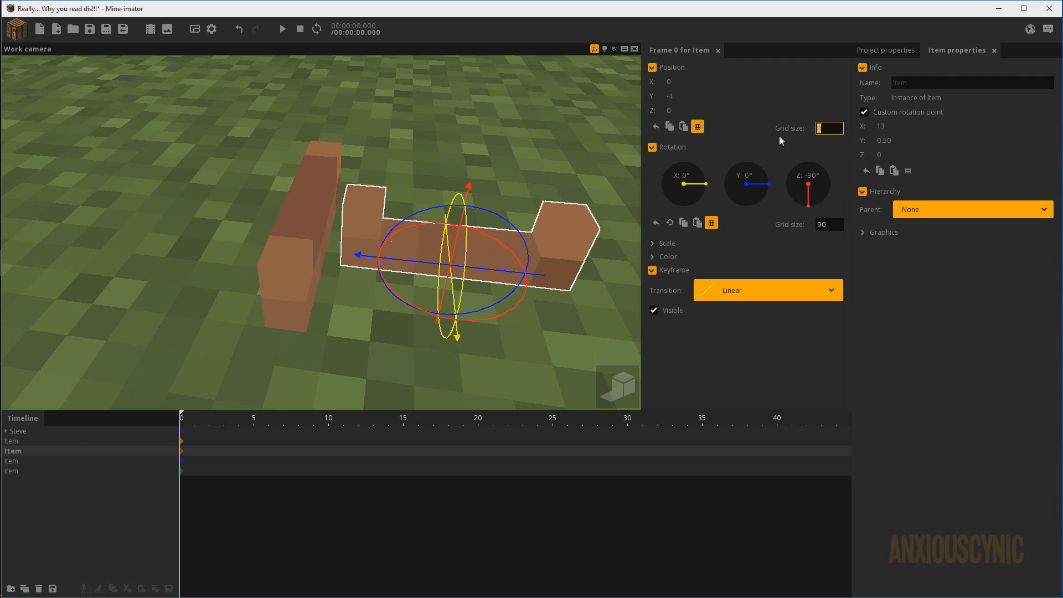
type("2")
key("ctrl+z")
left_click_drag(337, 254, 450, 275)
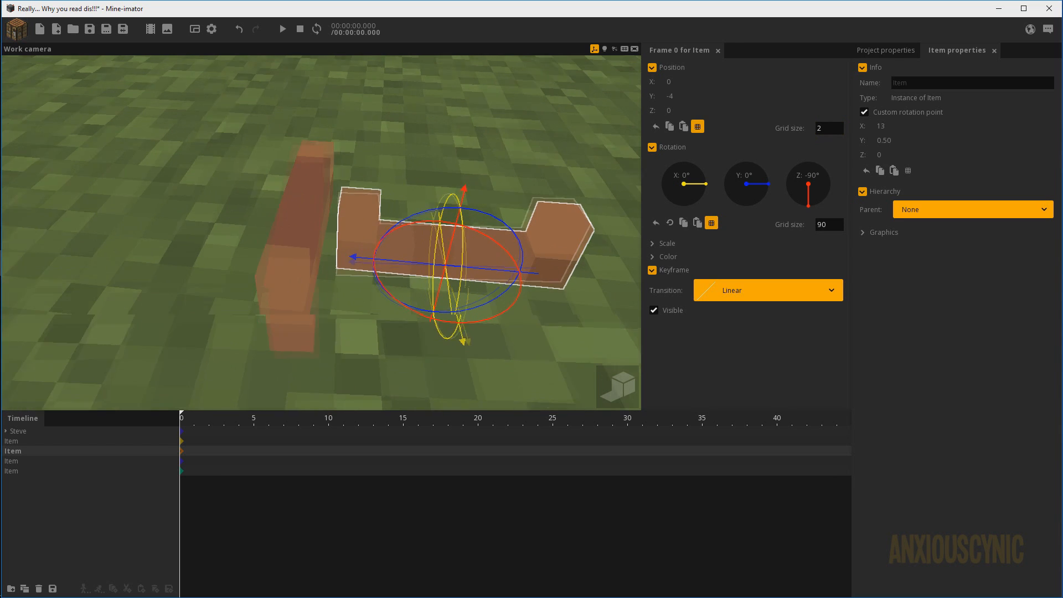
Step: Refine the position grid size to .5 and move the second mouth item to X -2.50, Y -3.50
type("1")
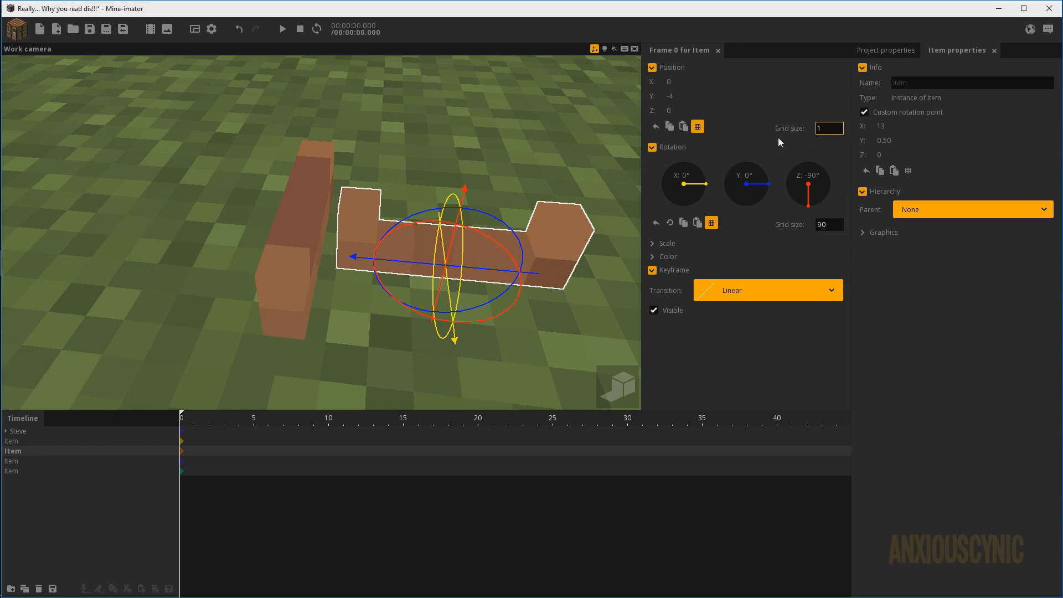
left_click_drag(482, 271, 455, 272)
left_click(777, 133)
type(".5")
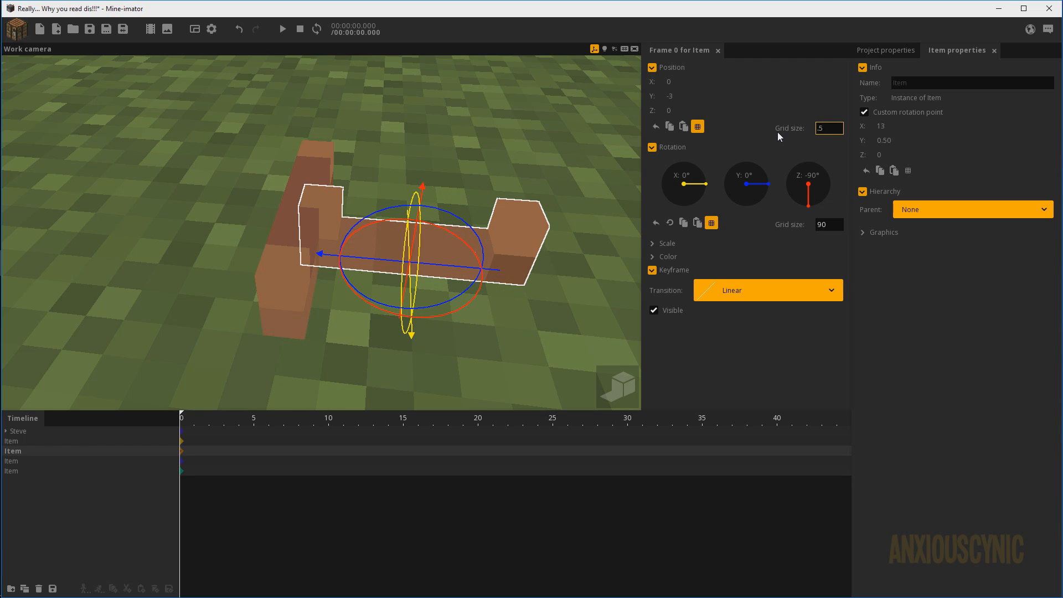
left_click_drag(444, 266, 461, 268)
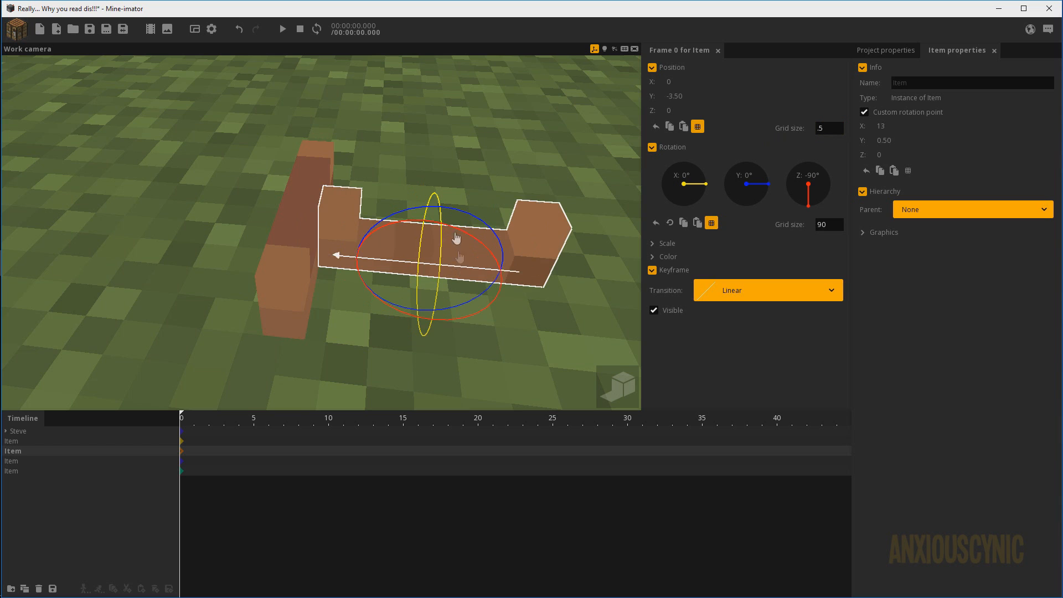
left_click_drag(462, 165, 462, 168)
scroll(462, 168, "down", 1)
left_click_drag(433, 267, 498, 271)
left_click_drag(354, 232, 310, 241)
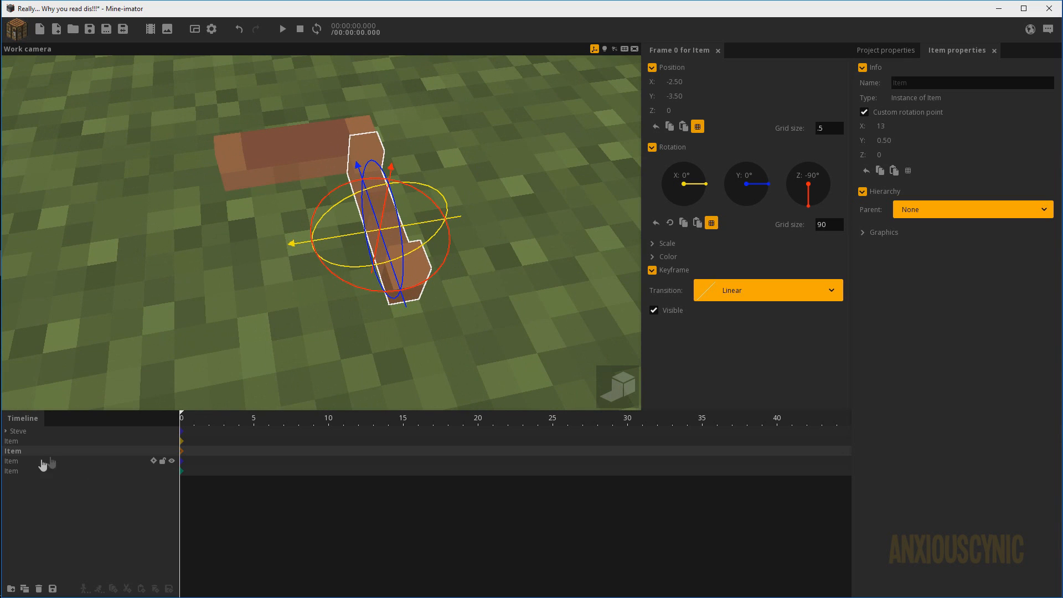
Step: Move the third mouth item along Y to -7 and correct its custom rotation point X to match the other items
left_click(41, 460)
left_click_drag(319, 274, 331, 241)
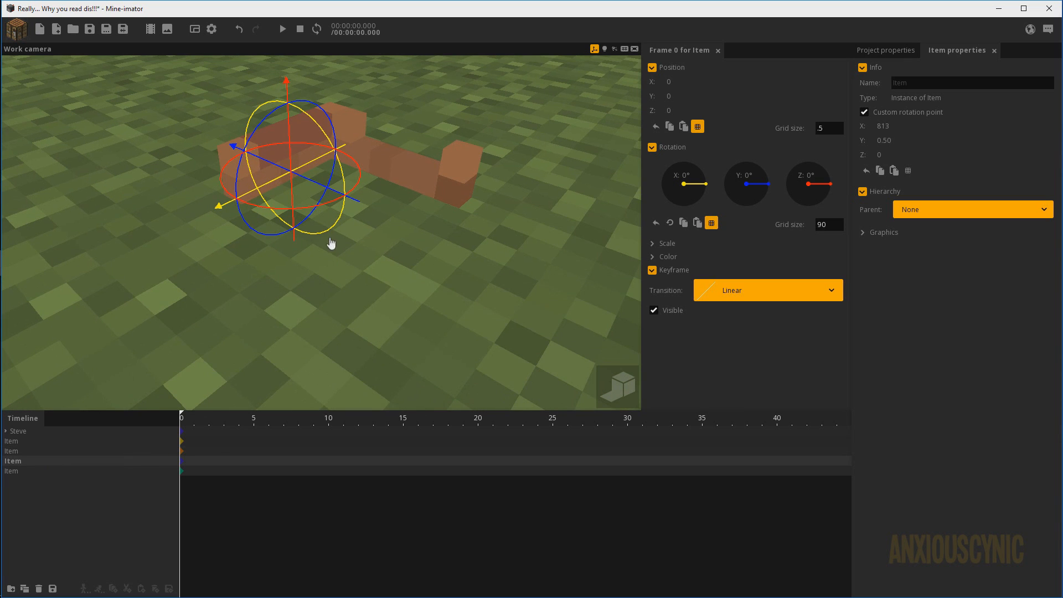
left_click_drag(360, 207, 525, 268)
left_click_drag(224, 259, 231, 287)
scroll(230, 287, "down", 4)
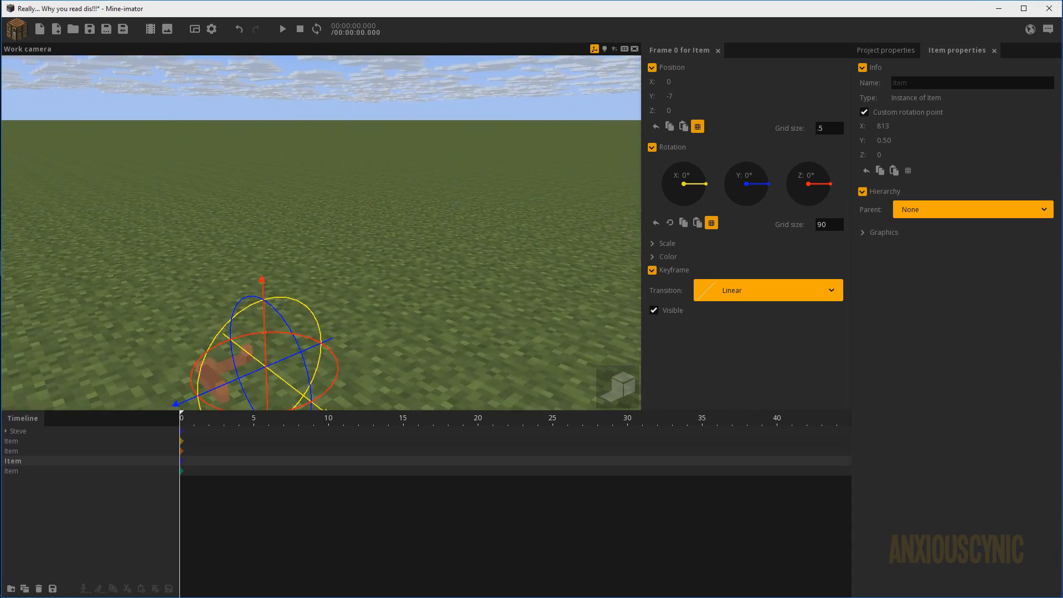
key("ctrl+z")
scroll(503, 223, "up", 4)
left_click_drag(503, 223, 470, 247)
Step: Rotate the fourth mouth item to -90° on Z and move it to X 2.50, Y -3.50
left_click(23, 472)
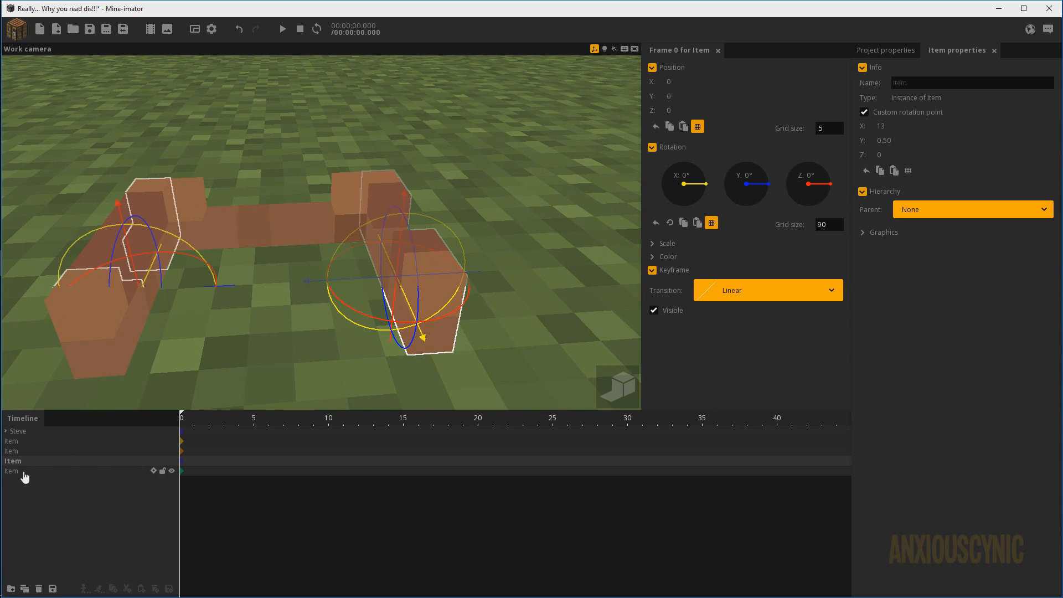
left_click_drag(174, 251, 308, 301)
left_click_drag(398, 324, 498, 210)
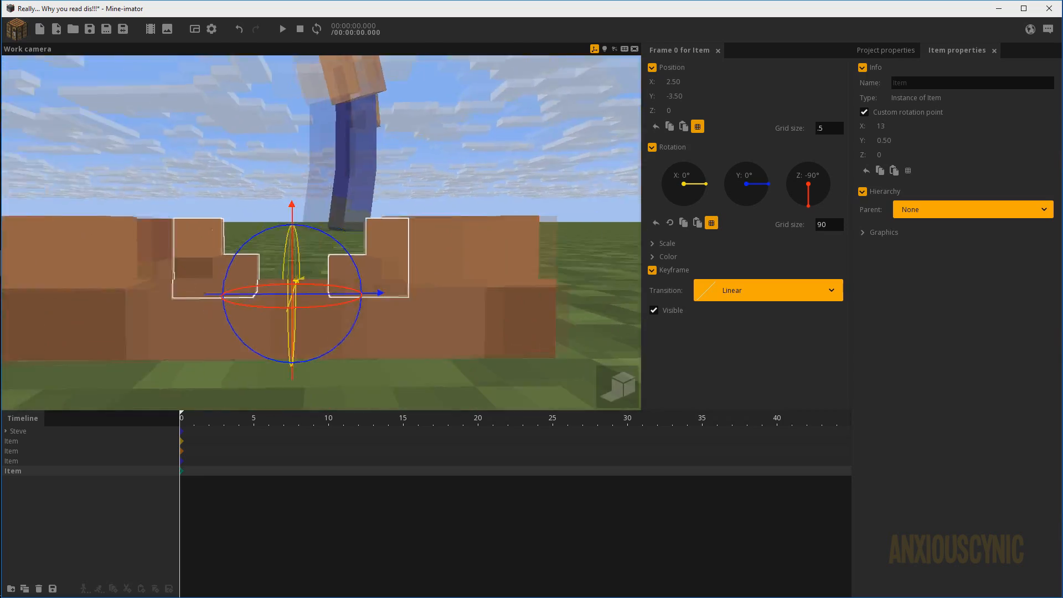
left_click_drag(354, 232, 348, 304)
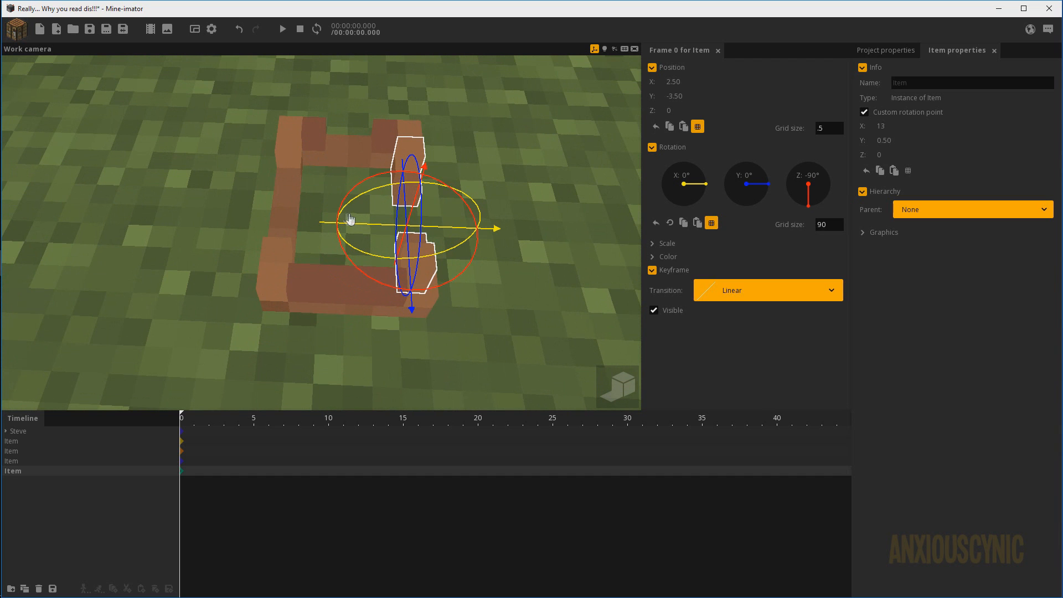
Step: Spread the two side mouth items outward, setting X to -3.50 for the second and 3.50 for the fourth
left_click(278, 215)
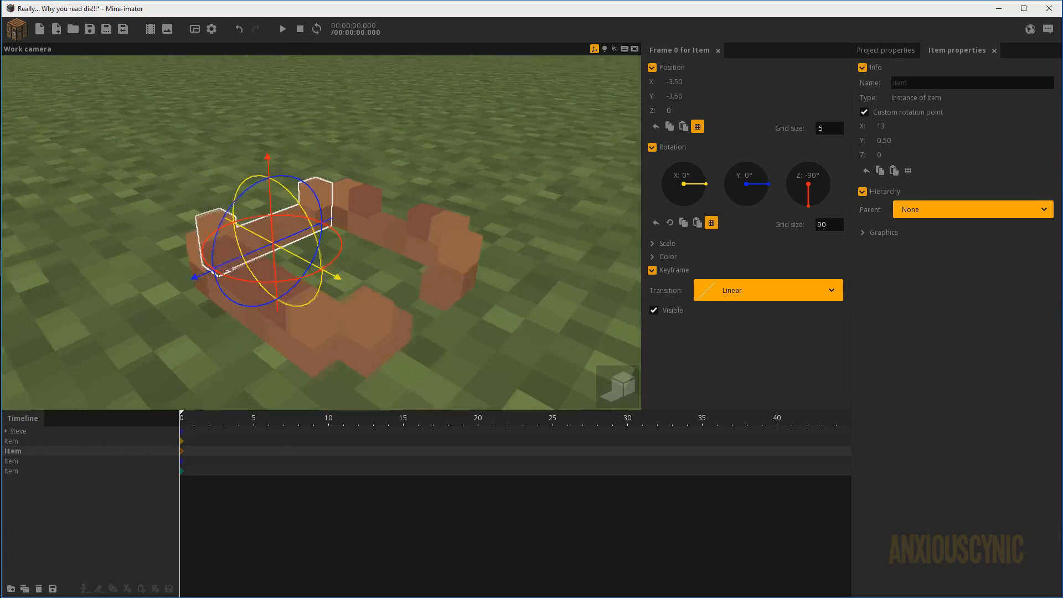
left_click_drag(321, 232, 421, 238)
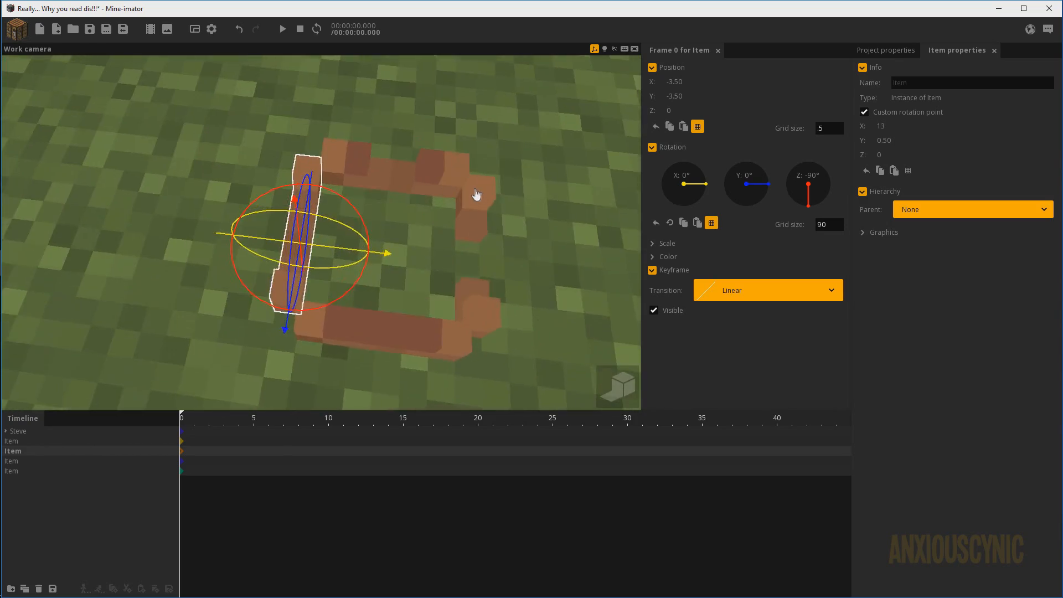
scroll(473, 190, "up", 3)
right_click_drag(446, 225, 469, 208)
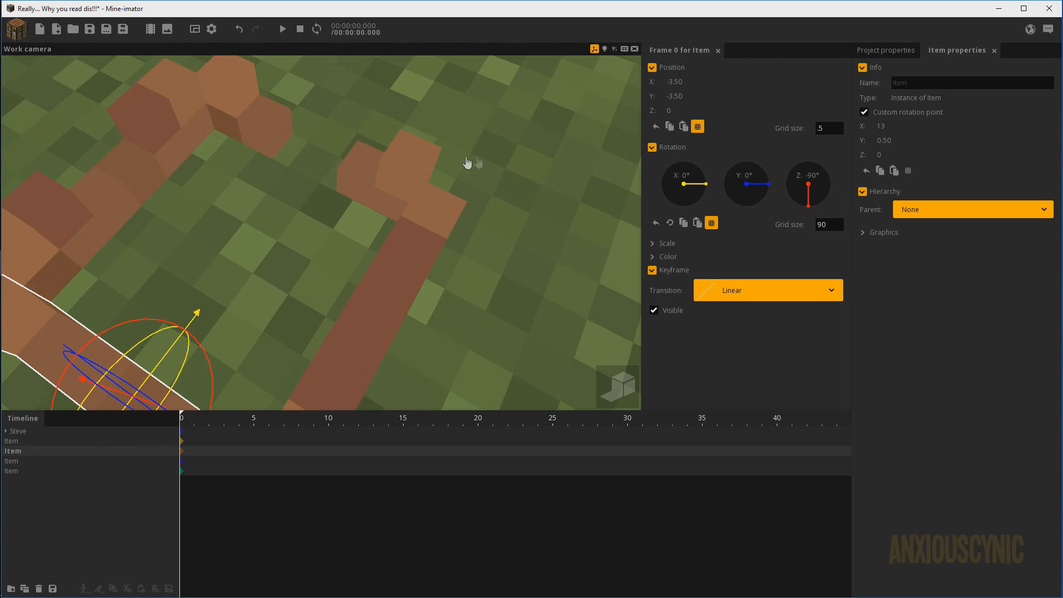
left_click(467, 162)
mouse_move(409, 171)
right_mouse_down()
mouse_move(365, 172)
mouse_move(409, 172)
right_mouse_up()
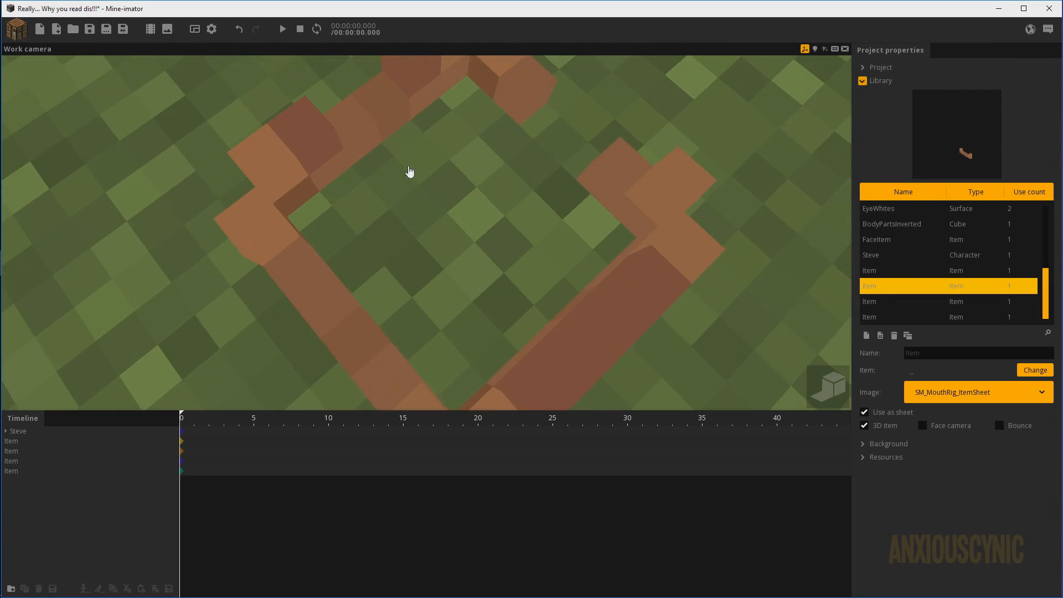
scroll(410, 172, "down", 5)
Step: Rename the four mouth items in timeline order as MouthClosed, MouthOpenWide, MouthOpenNarrow and MouthSmile
left_click(17, 450)
left_click(17, 442)
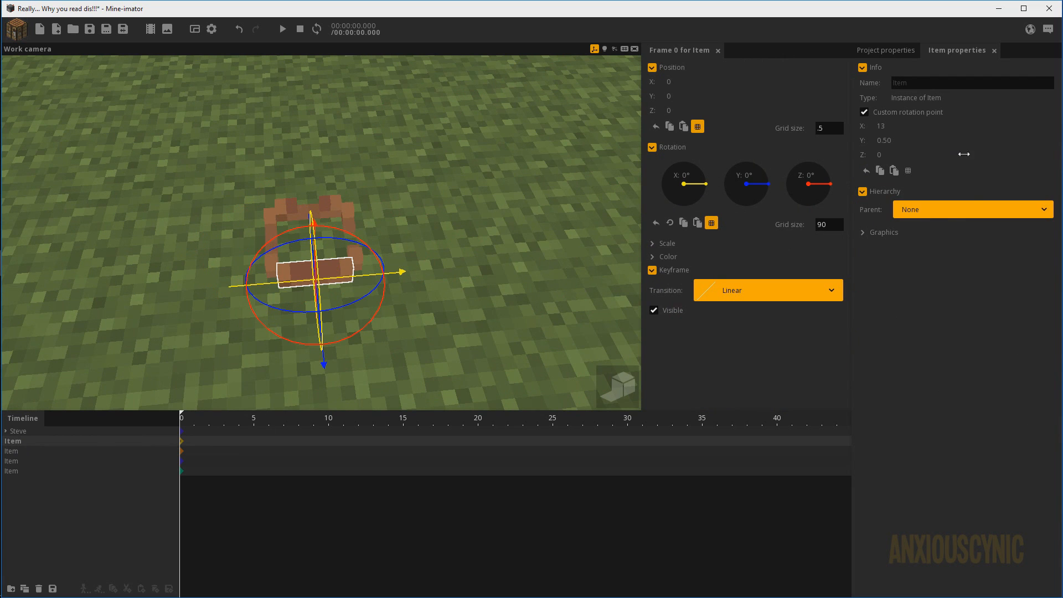
left_click_drag(466, 293, 492, 271)
scroll(467, 294, "up", 3)
scroll(474, 292, "up", 2)
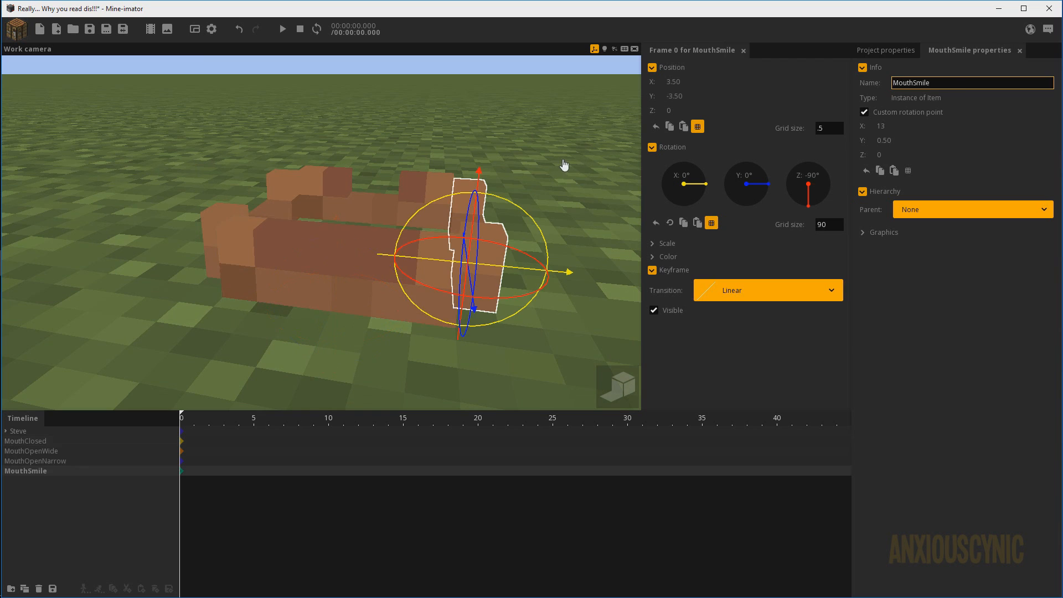
middle_click_drag(564, 166, 557, 170)
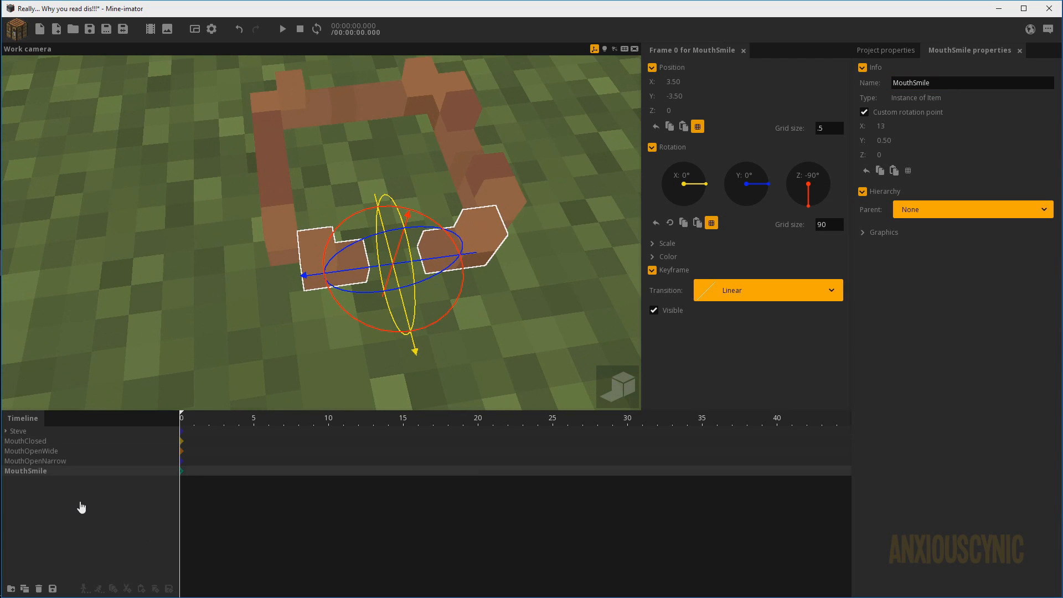
Step: Group MouthClosed, MouthOpenWide, MouthOpenNarrow and MouthSmile into a new timeline folder and select that folder
left_click_drag(57, 504, 25, 446)
left_click(57, 505)
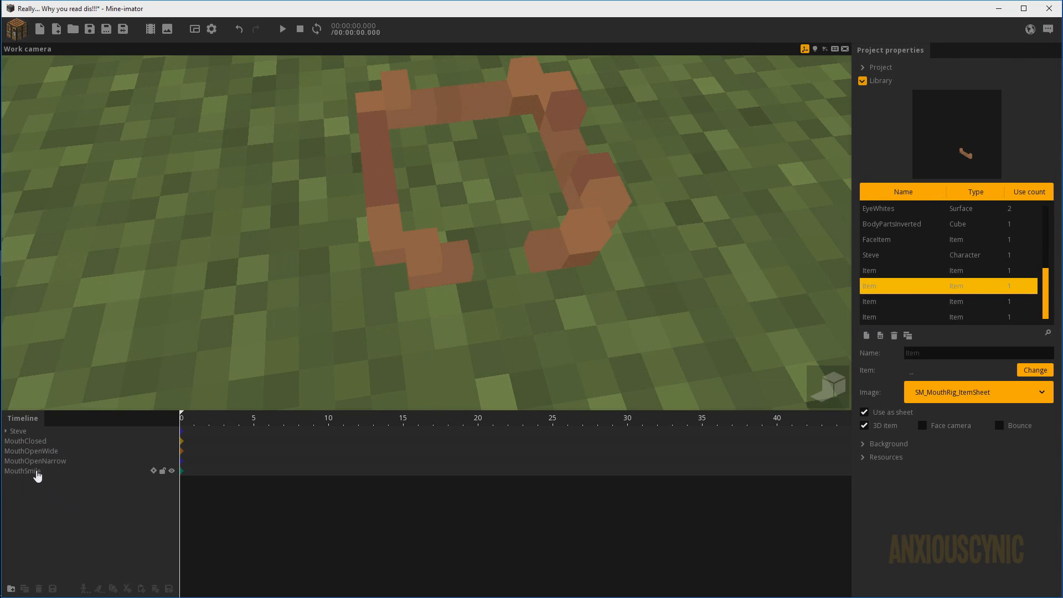
left_click(37, 474)
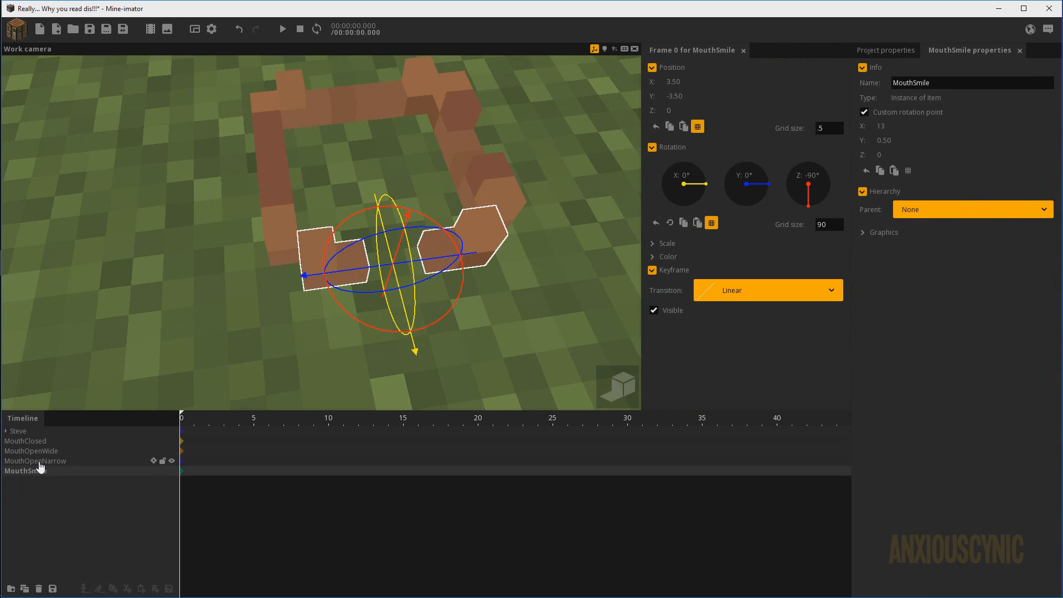
left_click(39, 462, "shift")
left_click(36, 451, "shift")
left_click(33, 441, "shift")
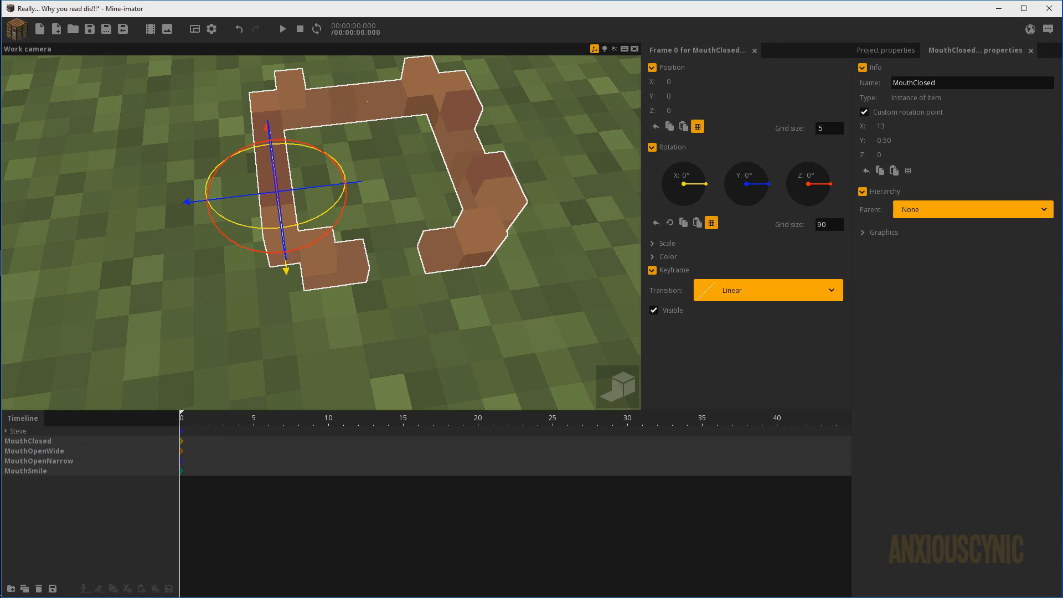
right_click_drag(380, 347, 394, 253)
left_click(11, 589)
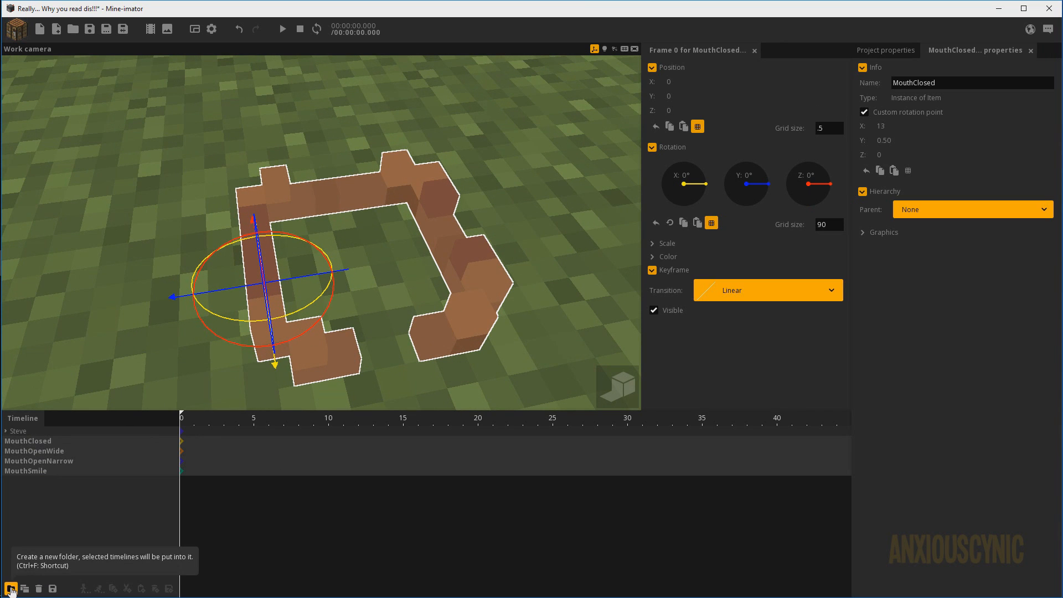
left_click(11, 588)
left_click(17, 449)
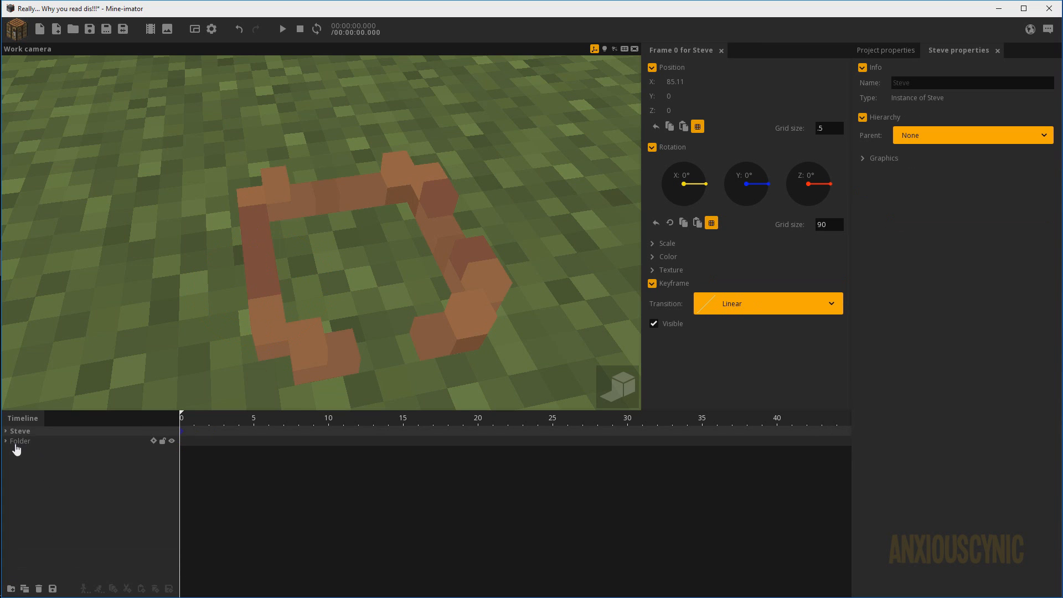
left_click(16, 447)
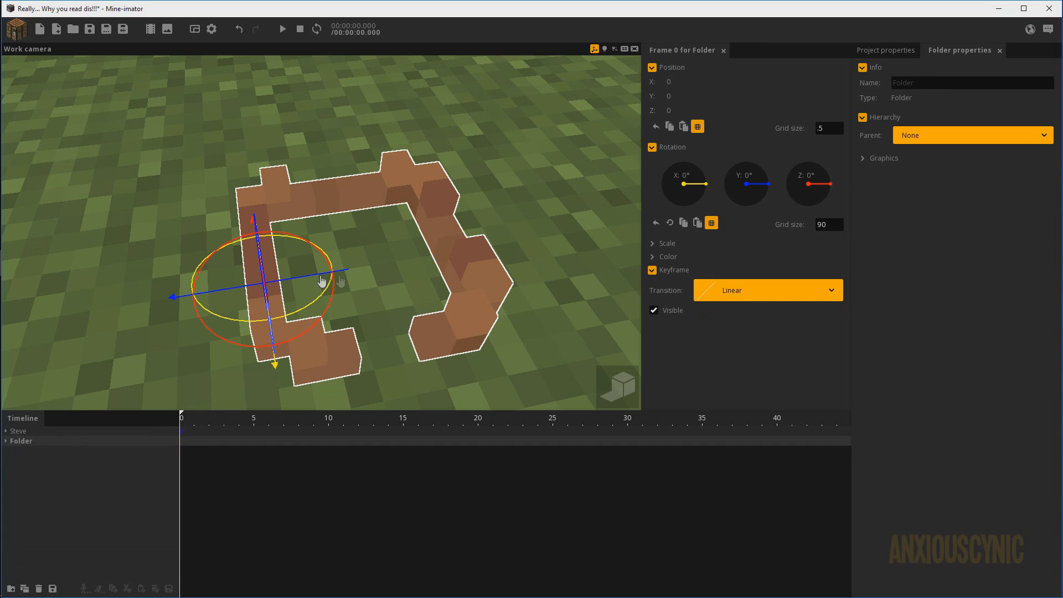
Step: Move all four mouth items inside the folder together to Y 3.50, centering them around the folder's pivot
left_click_drag(440, 298, 406, 237)
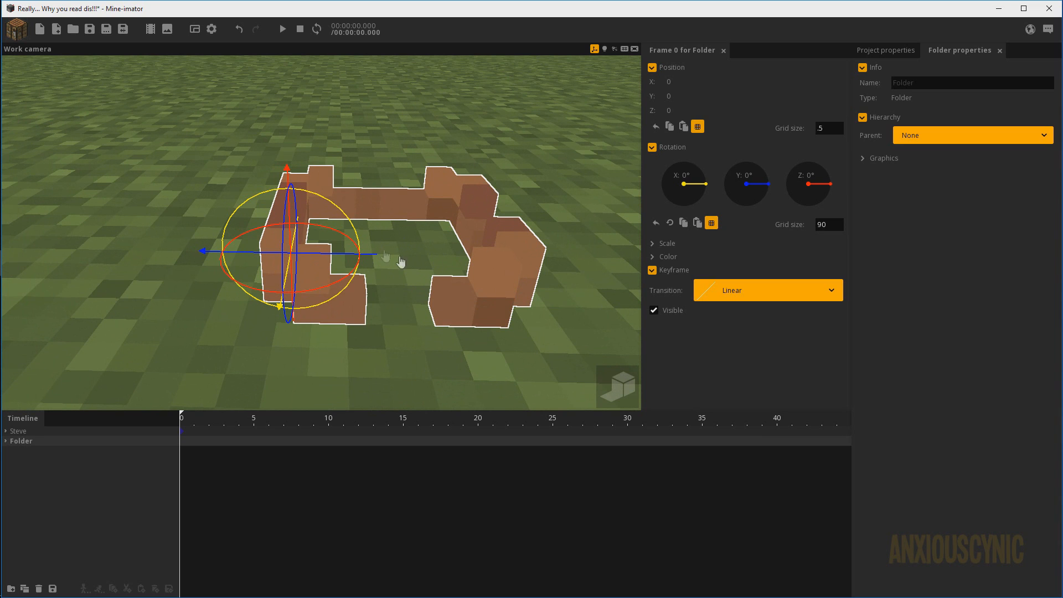
left_click(5, 441)
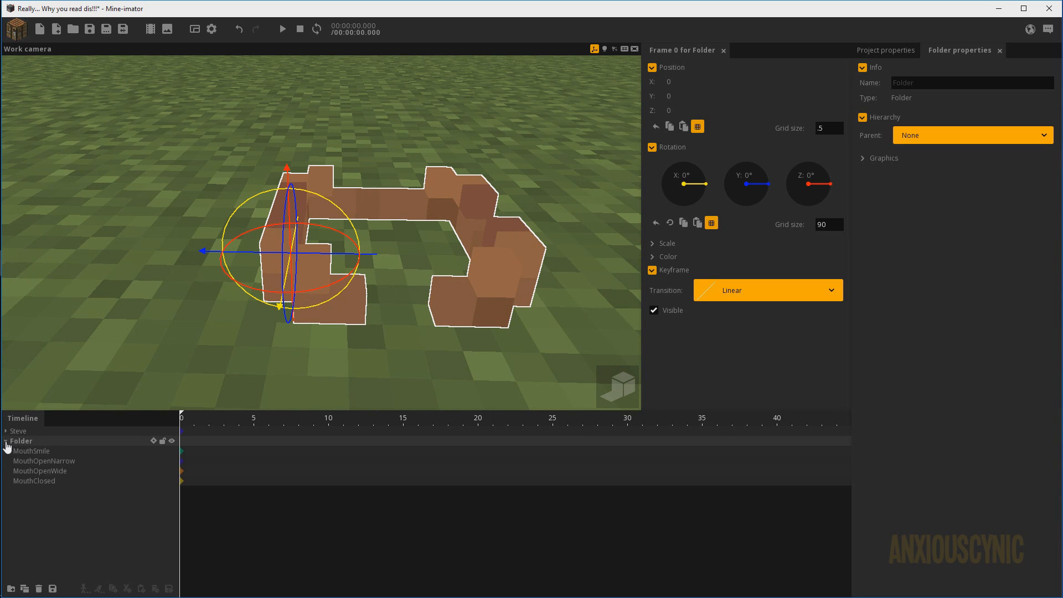
left_click(28, 481)
left_click_drag(39, 492, 32, 451)
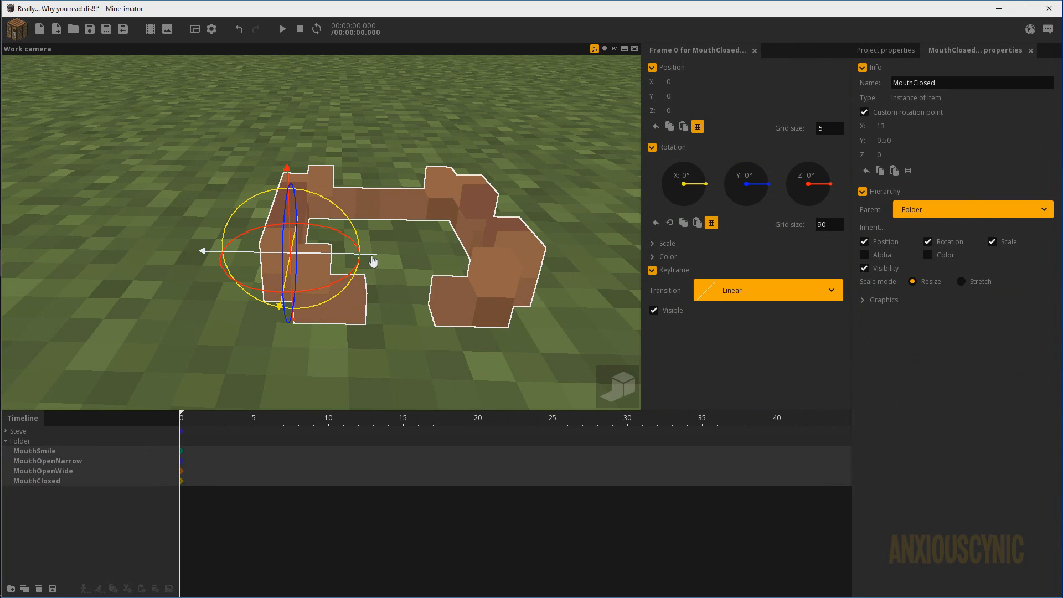
mouse_move(403, 237)
left_mouse_down()
mouse_move(408, 250)
mouse_move(415, 232)
left_mouse_up()
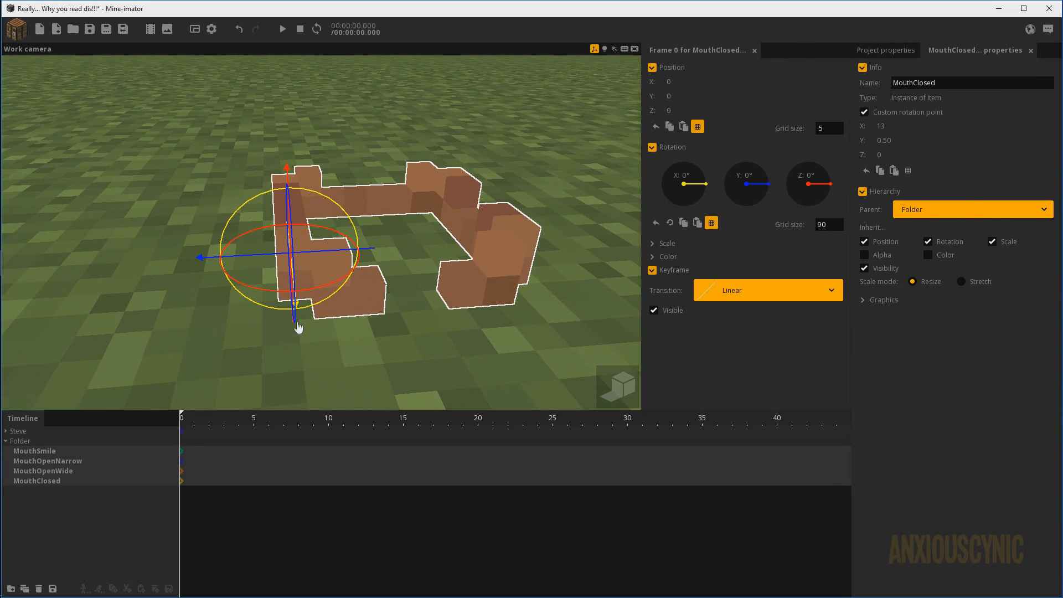
left_click_drag(404, 313, 264, 255)
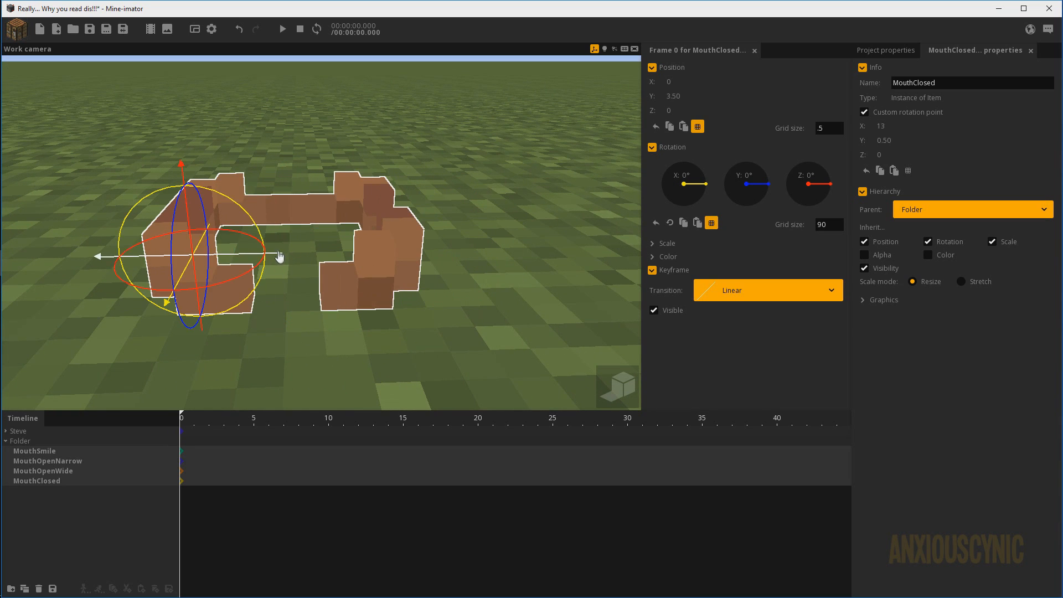
Step: Collapse the mouth folder in the timeline and rename it SM_MouthRig
left_click(6, 441)
left_click(41, 443)
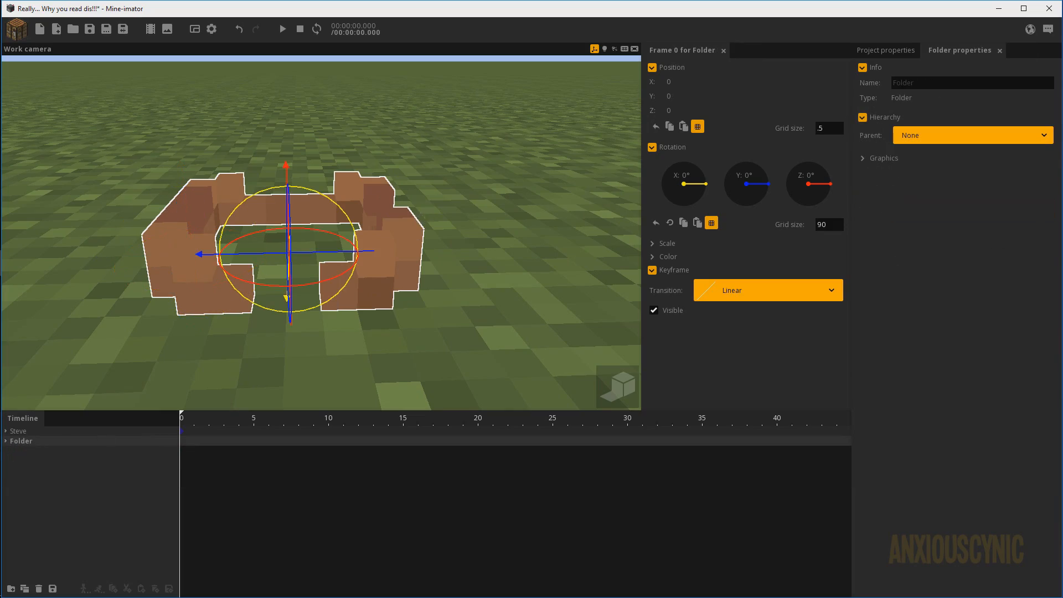
left_click_drag(417, 224, 452, 220)
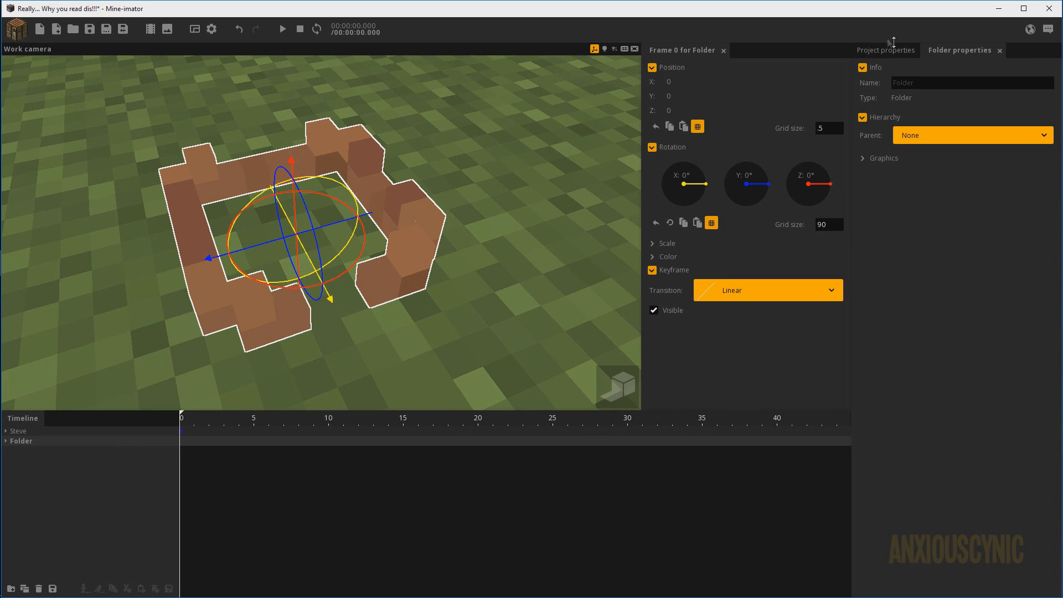
left_click(925, 83)
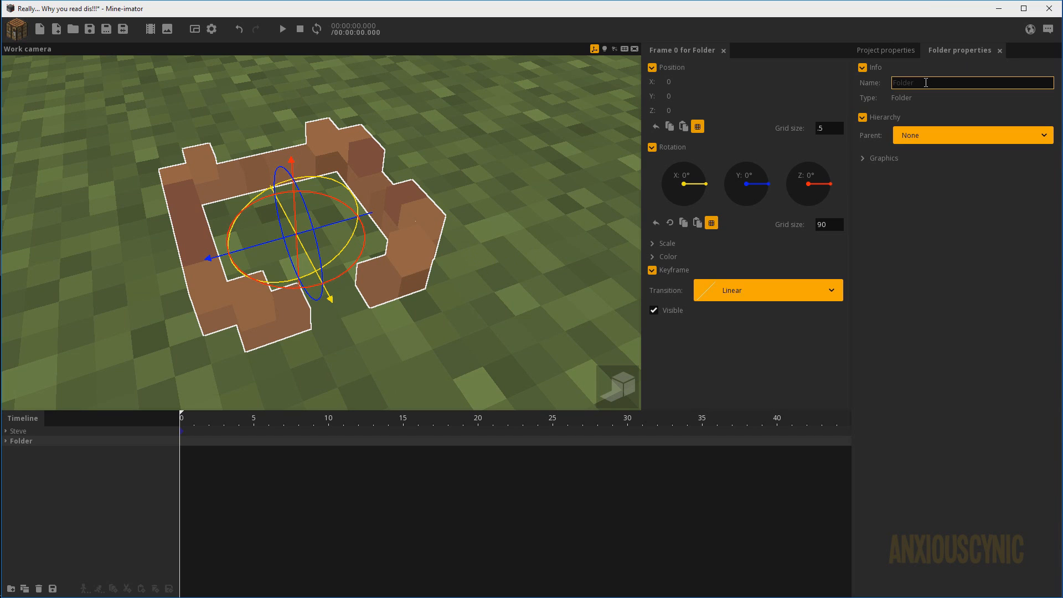
type("Mouh")
type("SM")
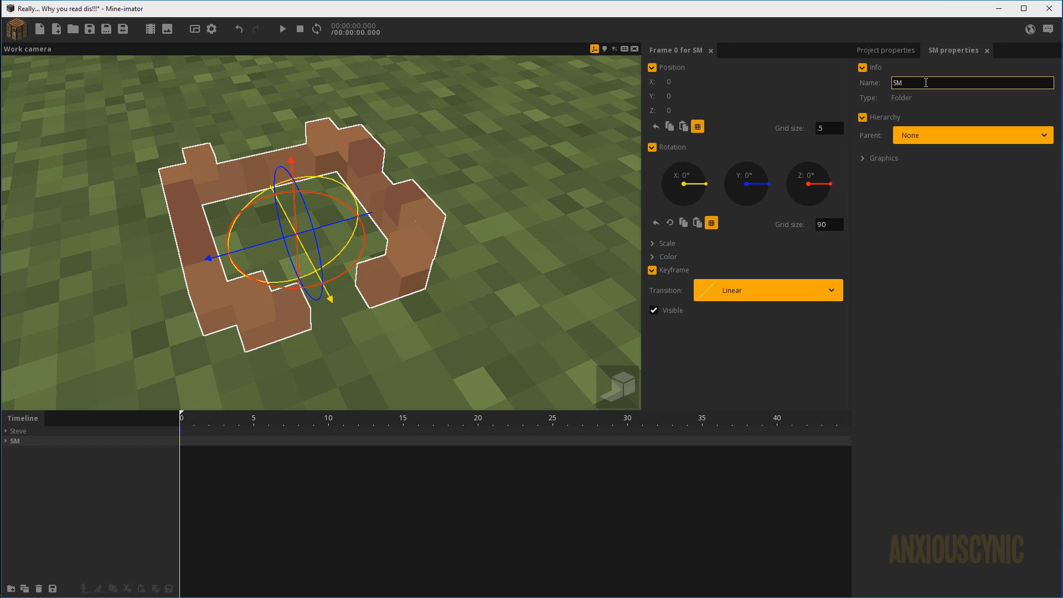
type("_MouthRig")
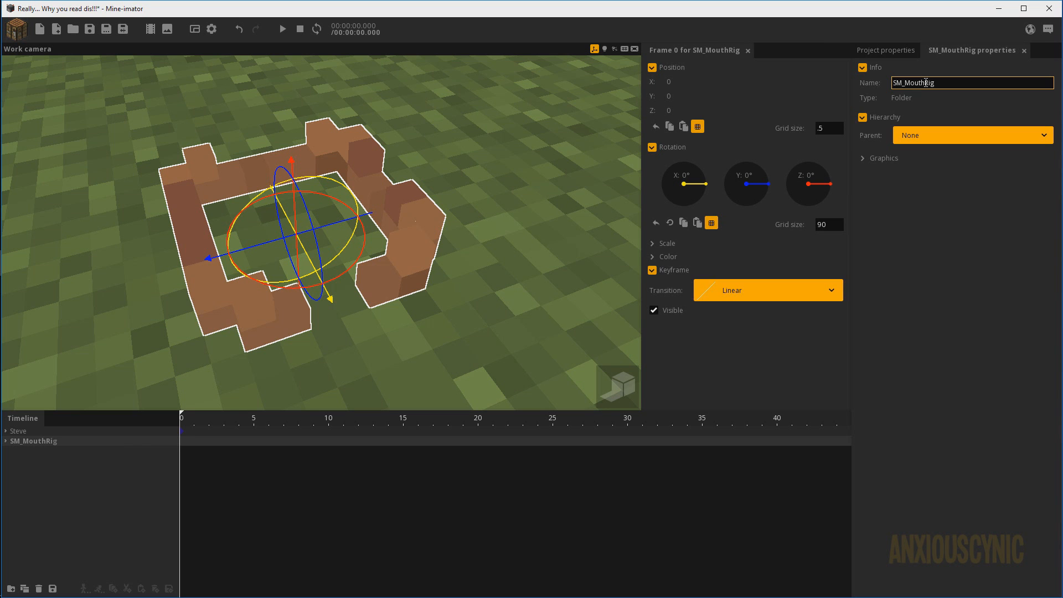
Step: Examine the arrangement of the four mouth shapes in SM_MouthRig from several camera angles and distances
left_click_drag(465, 231, 404, 304)
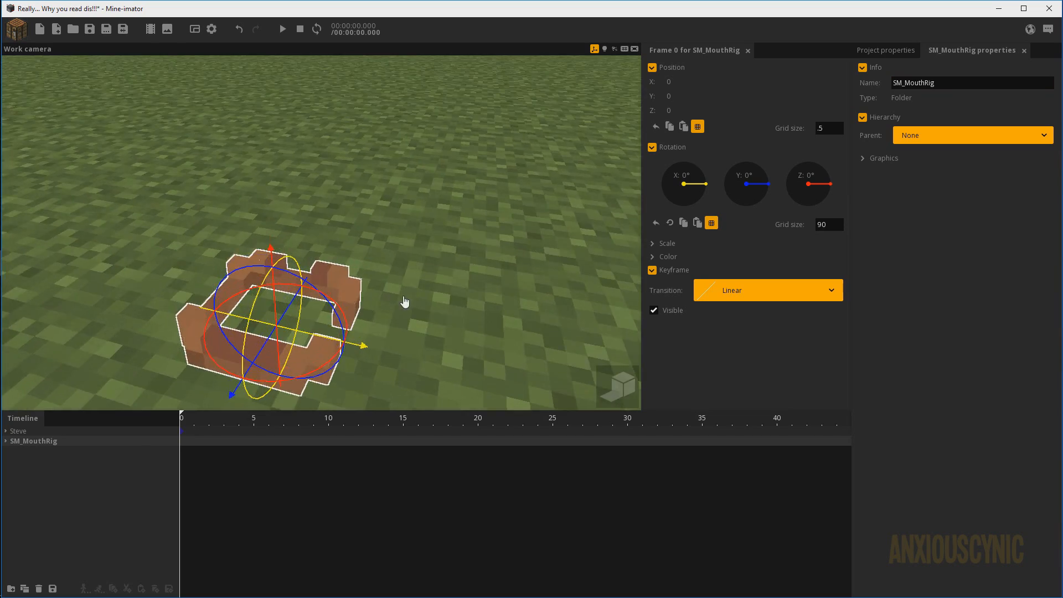
scroll(403, 303, "down", 2)
right_click_drag(404, 304, 416, 253)
left_click_drag(416, 253, 421, 246)
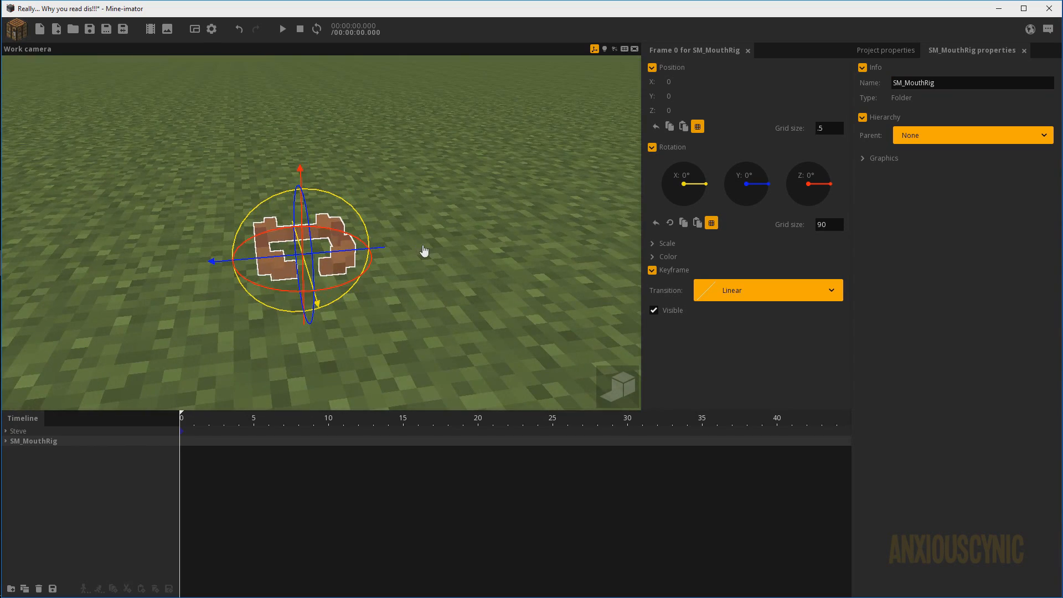
key("w")
right_click_drag(422, 251, 469, 189)
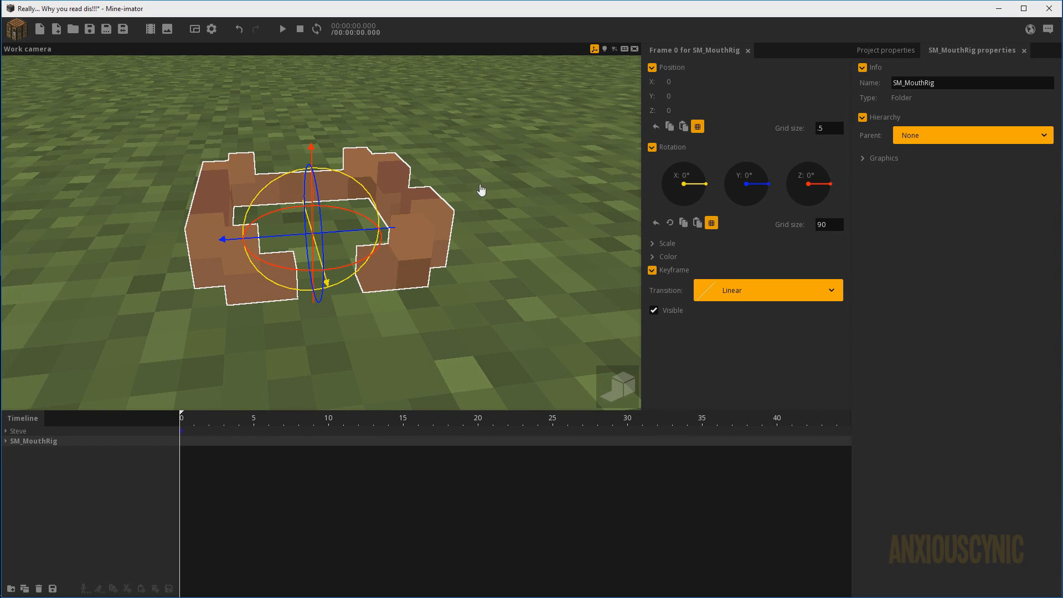
right_click_drag(455, 185, 449, 186)
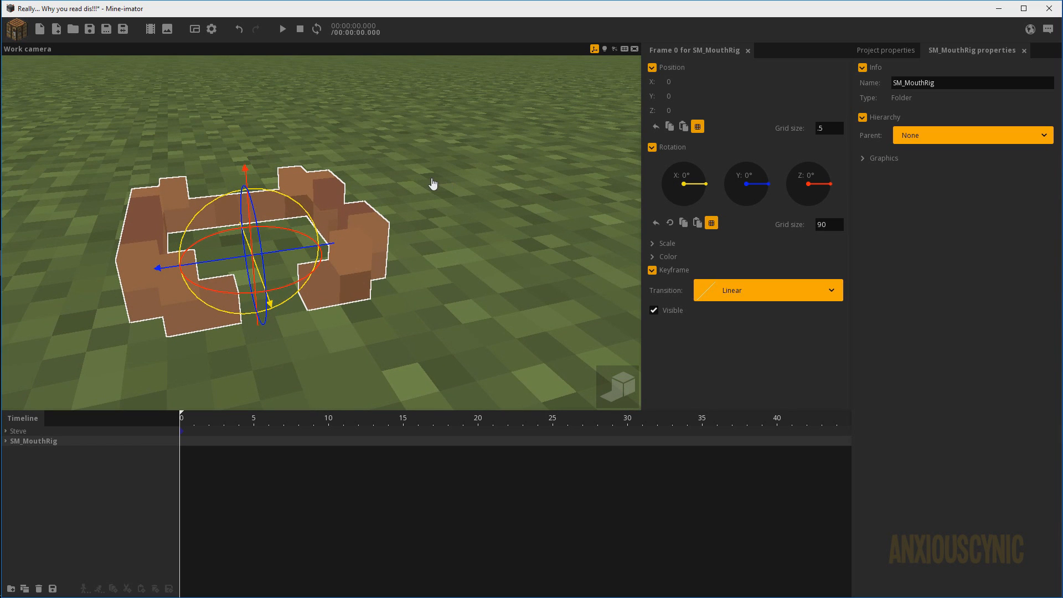
right_click_drag(380, 175, 385, 178)
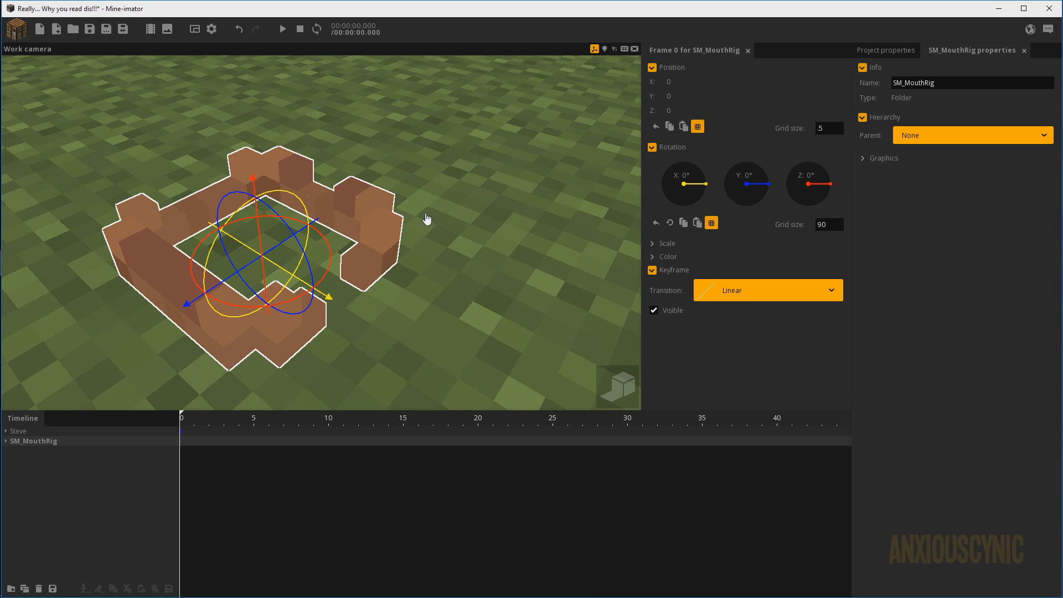
right_click_drag(429, 221, 415, 225)
key("s")
left_click_drag(415, 226, 387, 245)
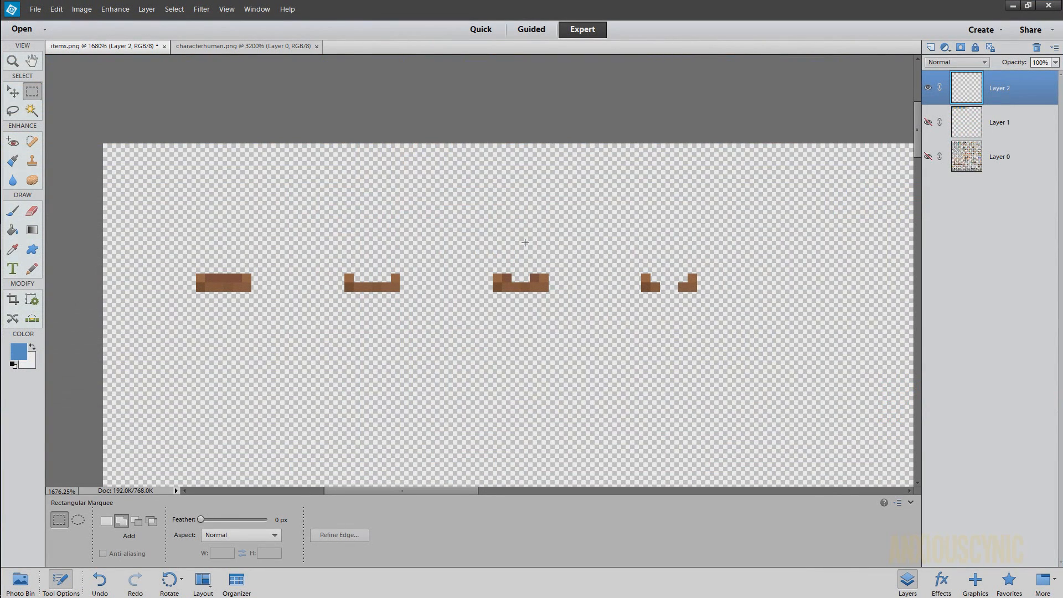
Step: Switch to characterhuman.png in Photoshop Elements, marquee-select the whole front face of the head and cut it out
left_click(207, 47)
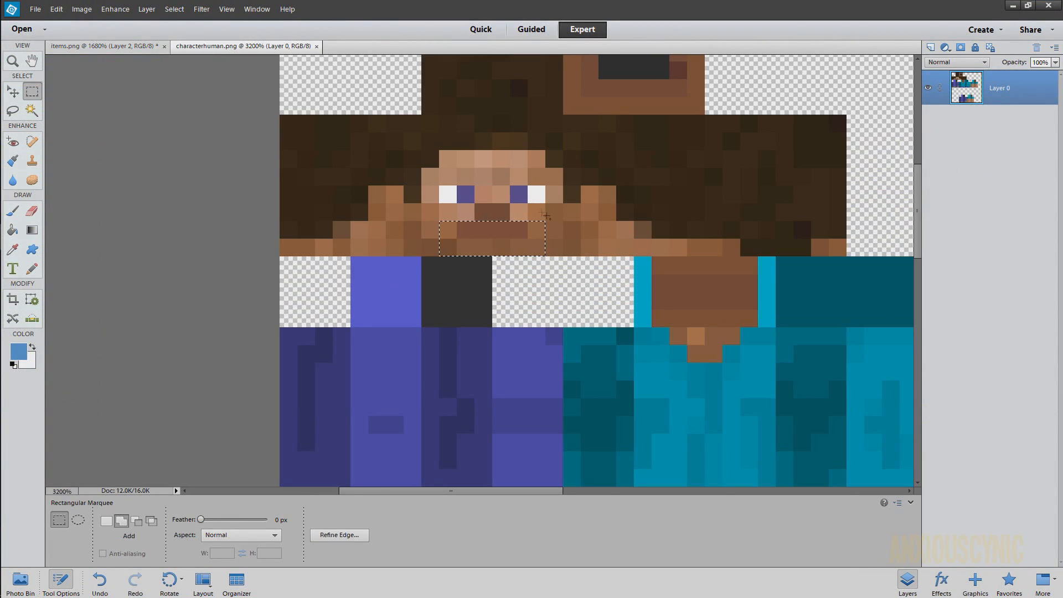
left_click(574, 247)
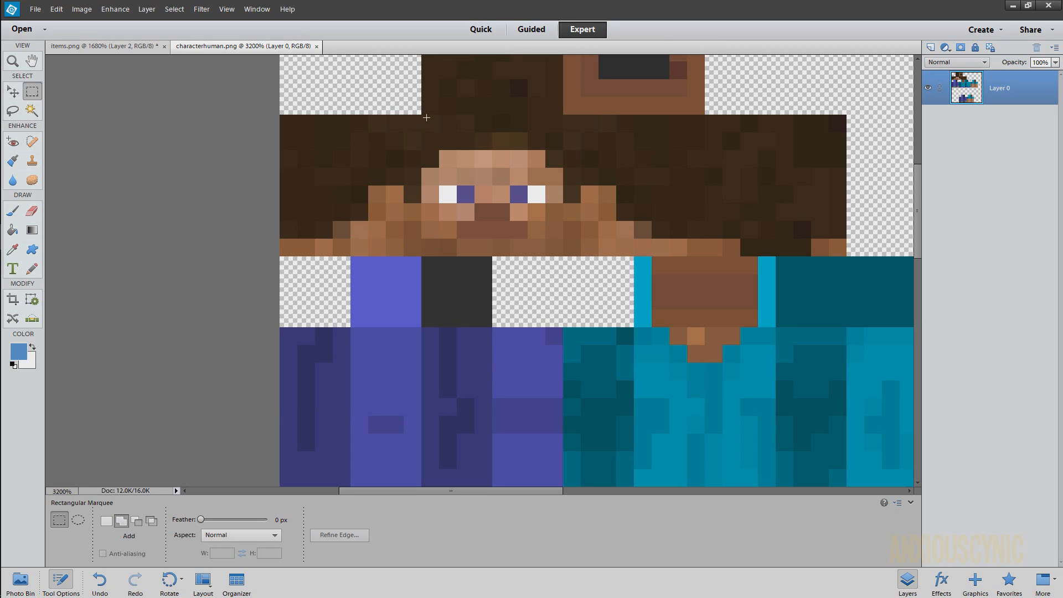
left_click_drag(423, 115, 432, 134)
mouse_move(560, 239)
left_mouse_down()
mouse_move(573, 243)
mouse_move(556, 242)
left_mouse_up()
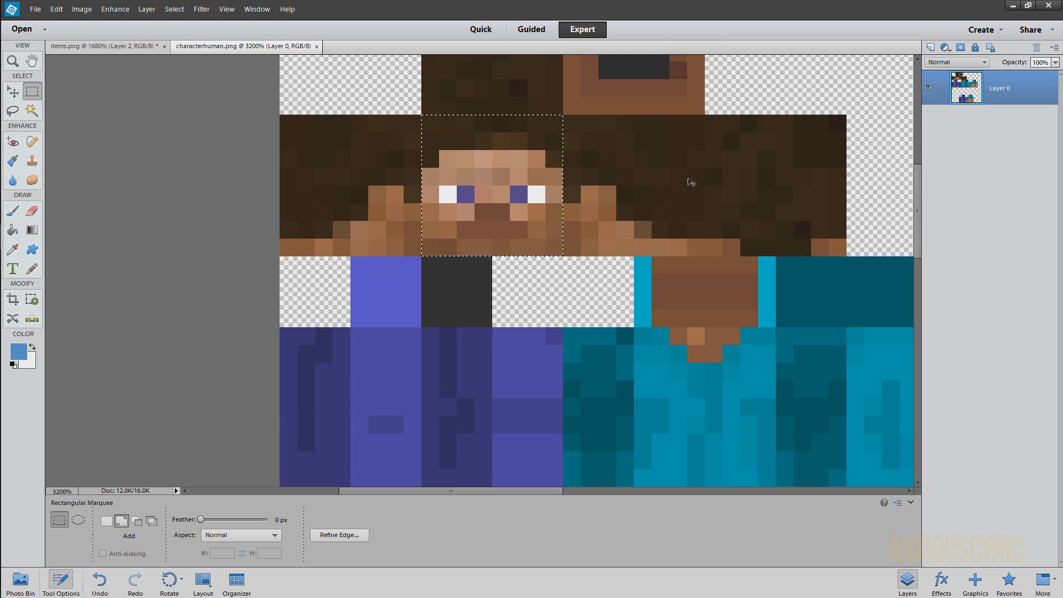
key("ctrl+x")
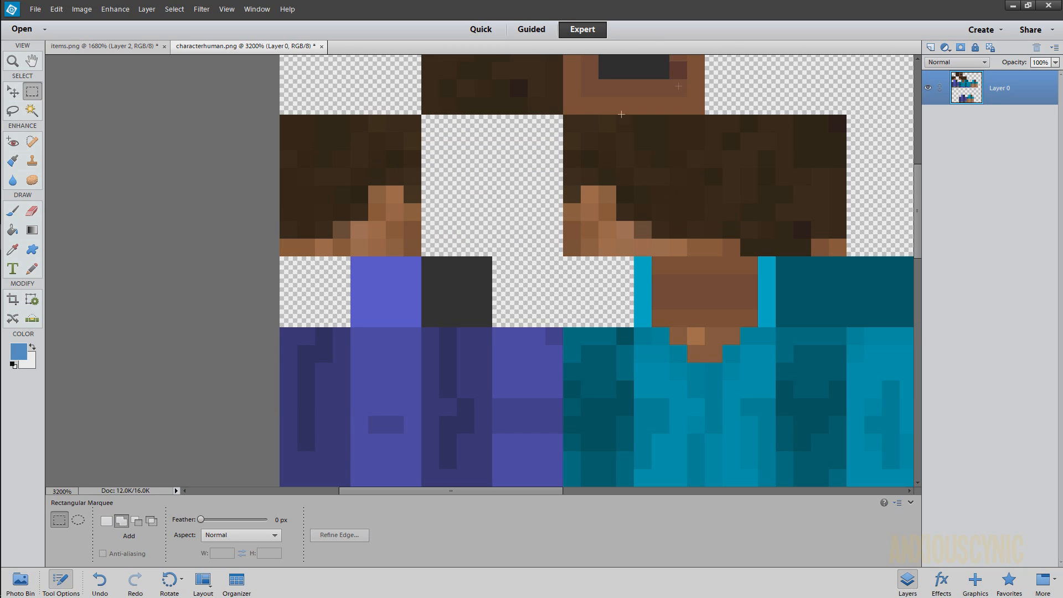
Step: Save the faceless skin as a non-interlaced PNG copy named SM_MouthRig_Cha in the Skins folder
left_click(35, 9)
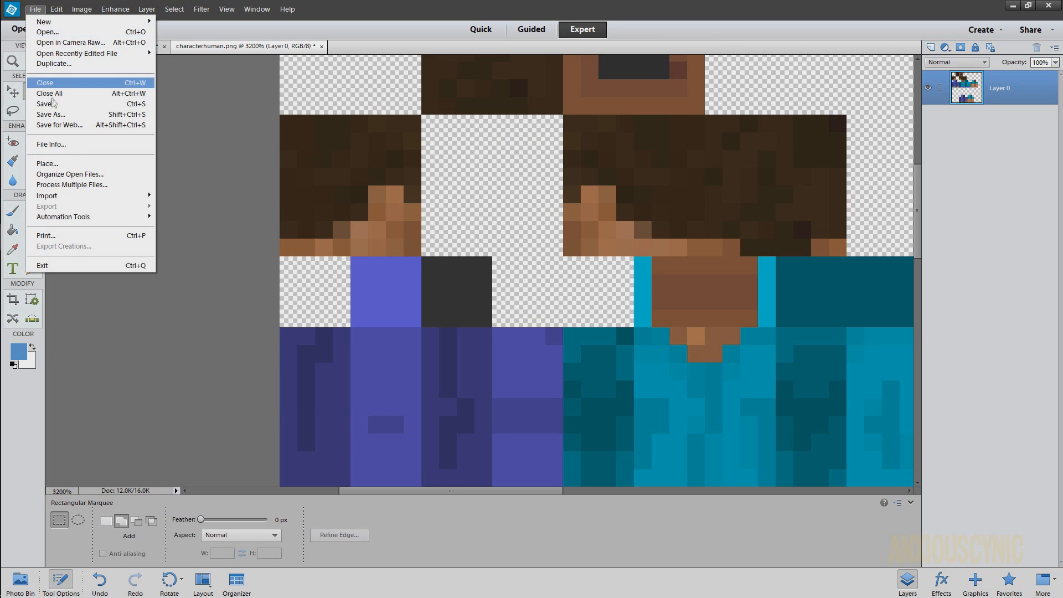
left_click(45, 123)
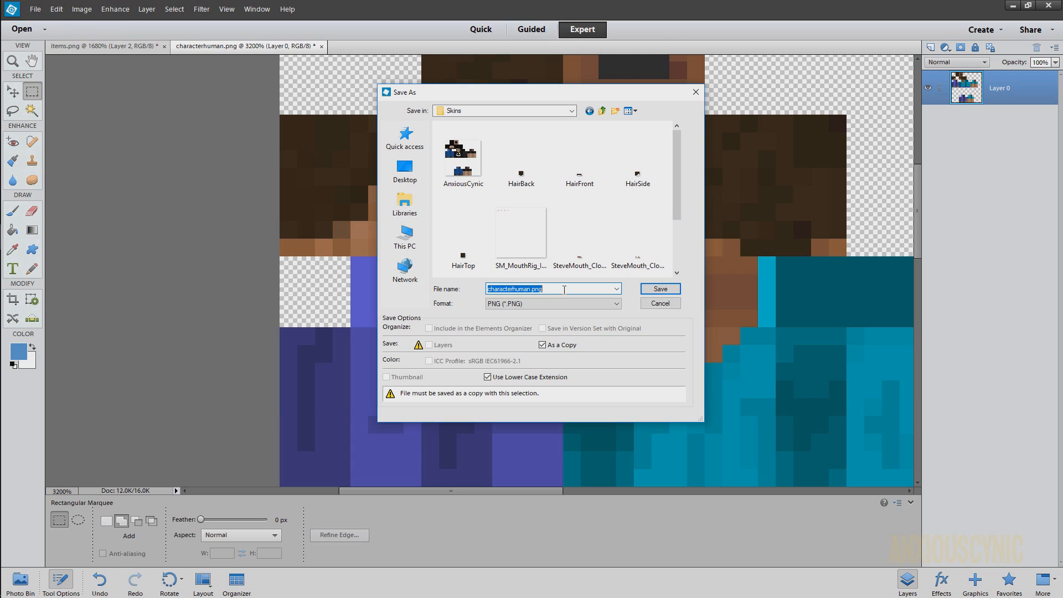
type("SM_MouthRig_Cha")
left_click(660, 288)
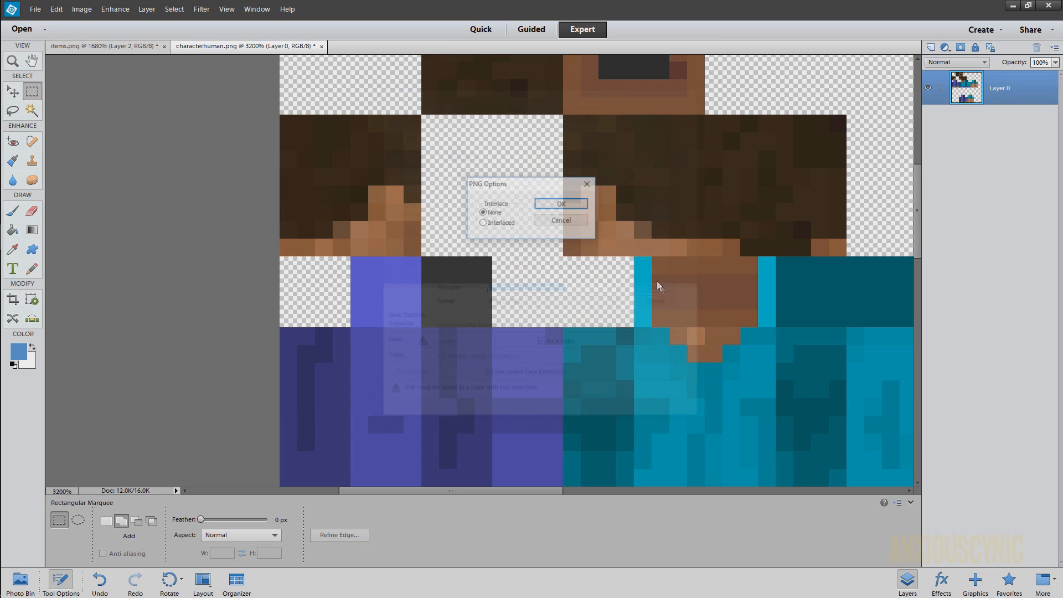
left_click(578, 210)
Step: Undo the cut of the front face in characterhuman.png
right_click(667, 204)
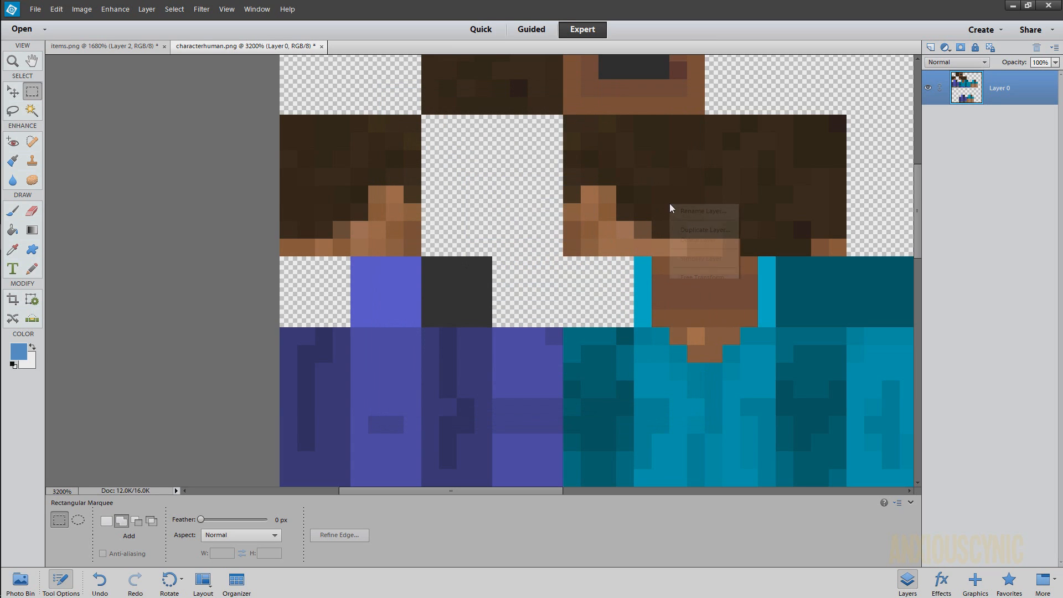
left_click(639, 198)
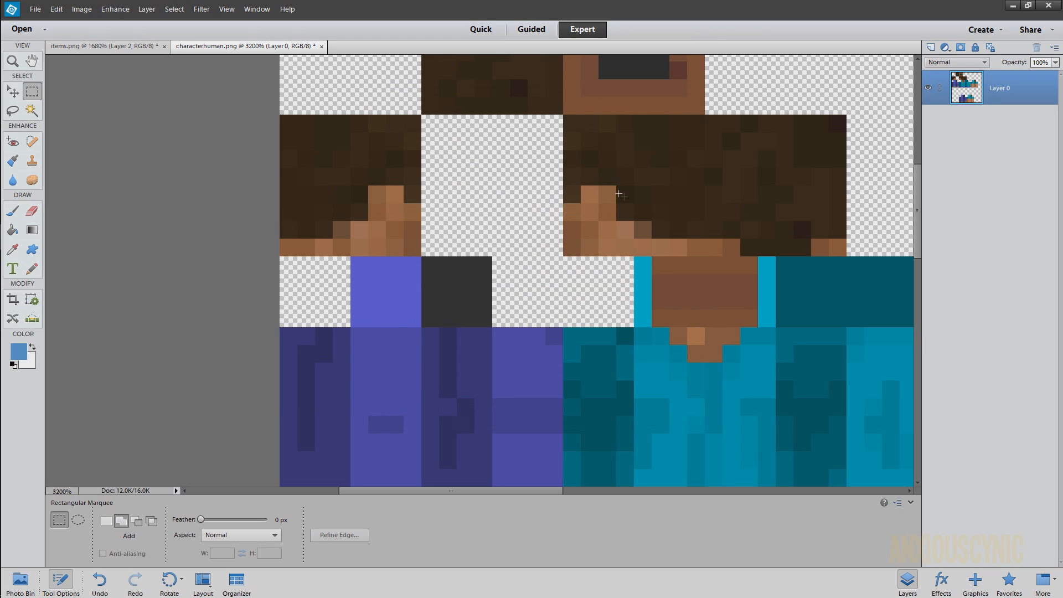
key("ctrl+z")
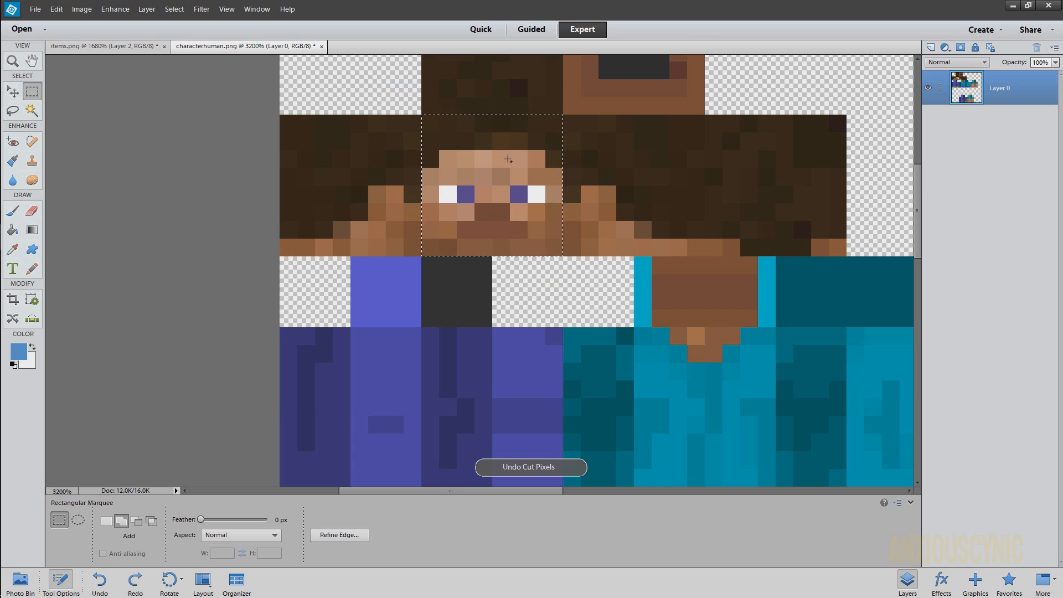
Step: Switch to items.png and show Layer 1 with the blue and yellow item grid
left_click(134, 45)
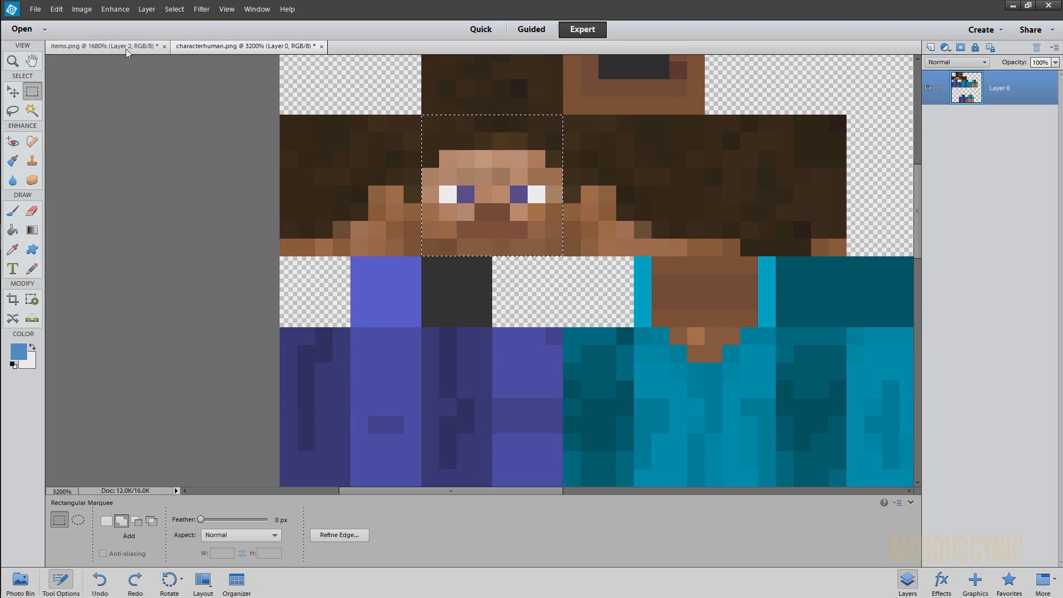
left_click_drag(699, 259, 549, 248)
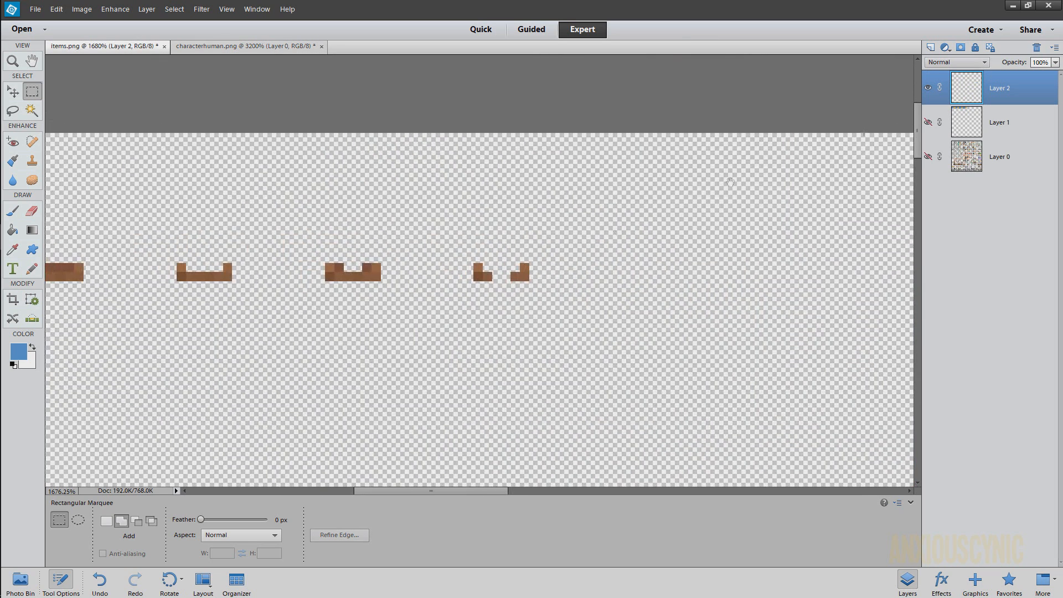
left_click(928, 122)
left_click_drag(707, 231, 633, 233)
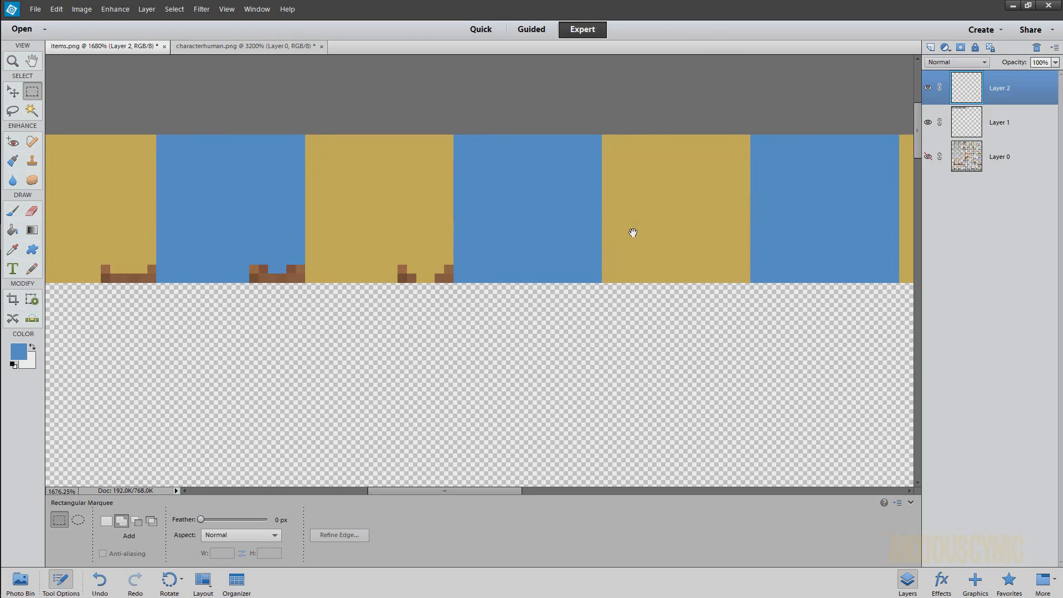
Step: Shift the row of mouth shapes on Layer 2 left until each is centered horizontally in its grid cell, then deselect the layer
left_click_drag(443, 240, 502, 237)
scroll(603, 244, "down", 1, "alt")
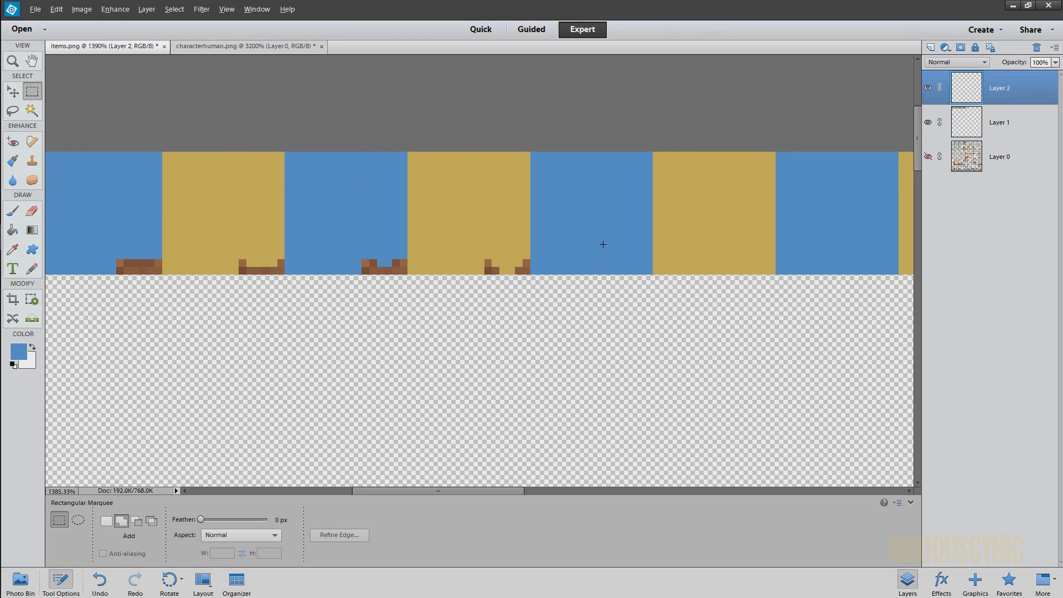
key("alt")
key("v")
left_click(390, 190)
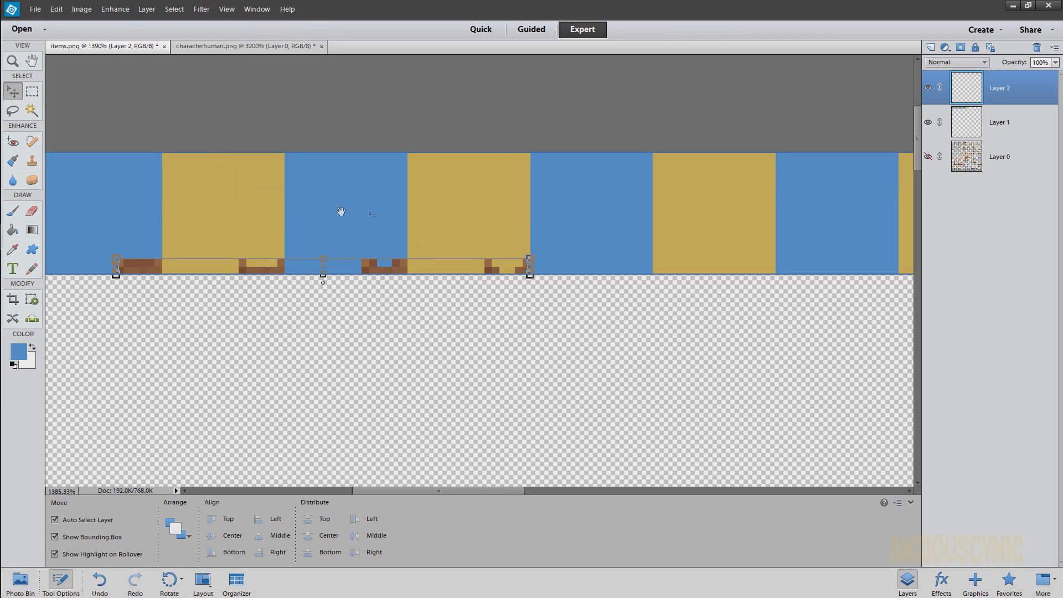
left_click_drag(341, 211, 561, 192)
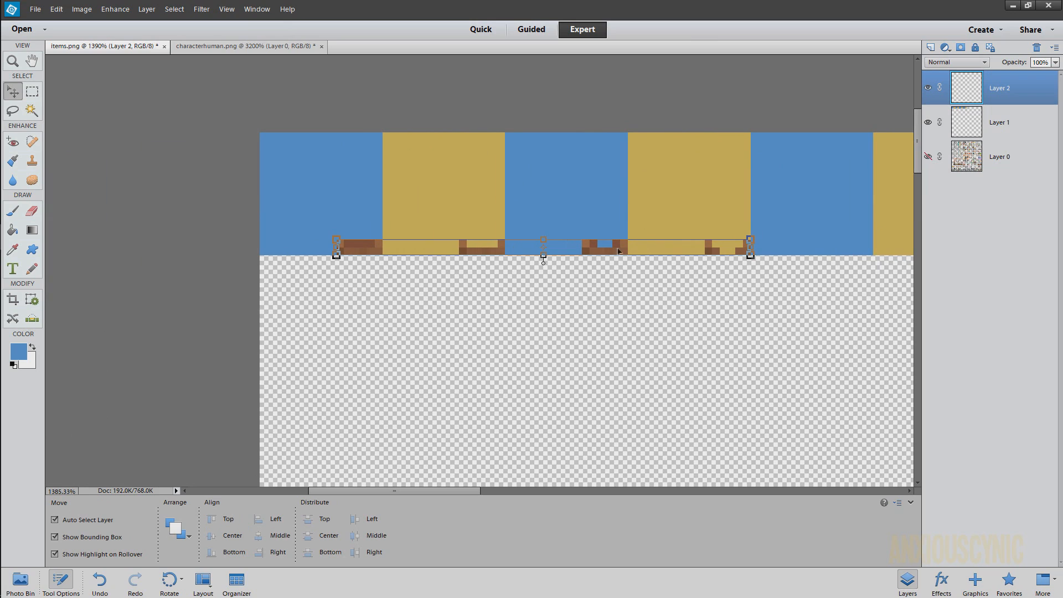
left_click_drag(618, 252, 583, 255)
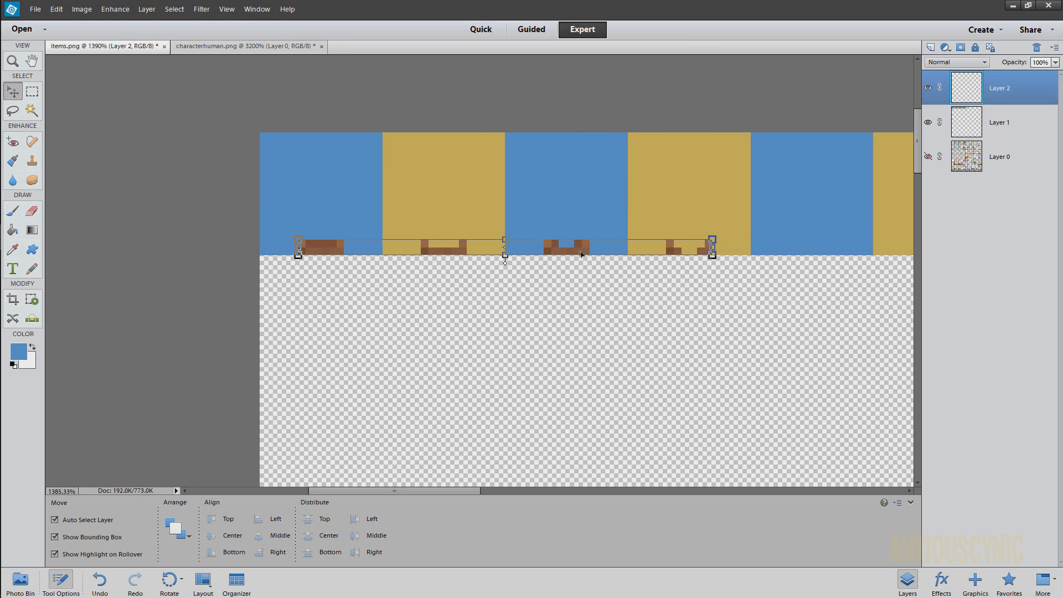
left_click(759, 268)
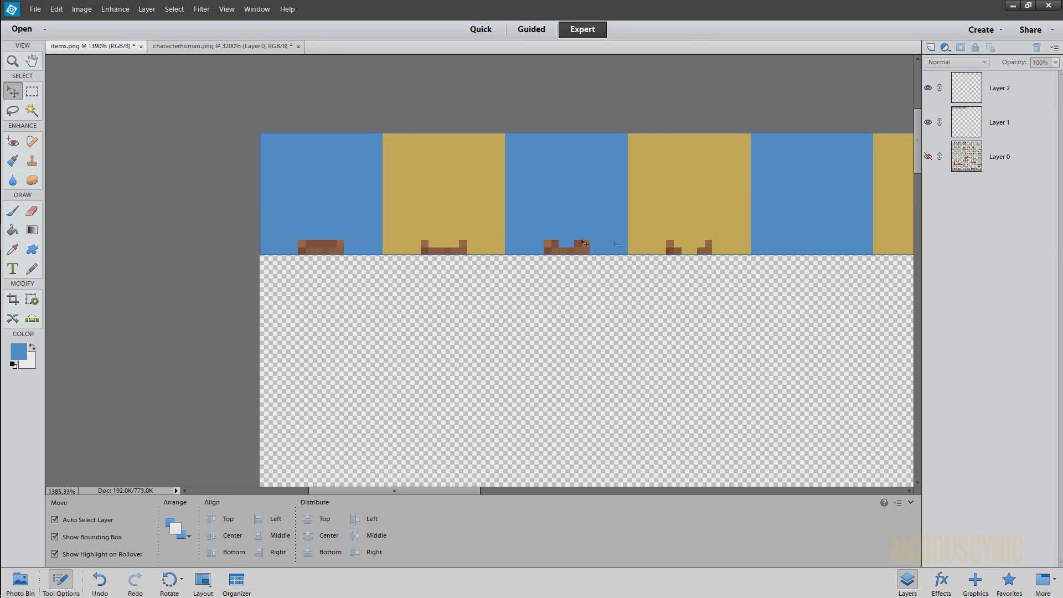
left_click_drag(827, 278, 627, 283)
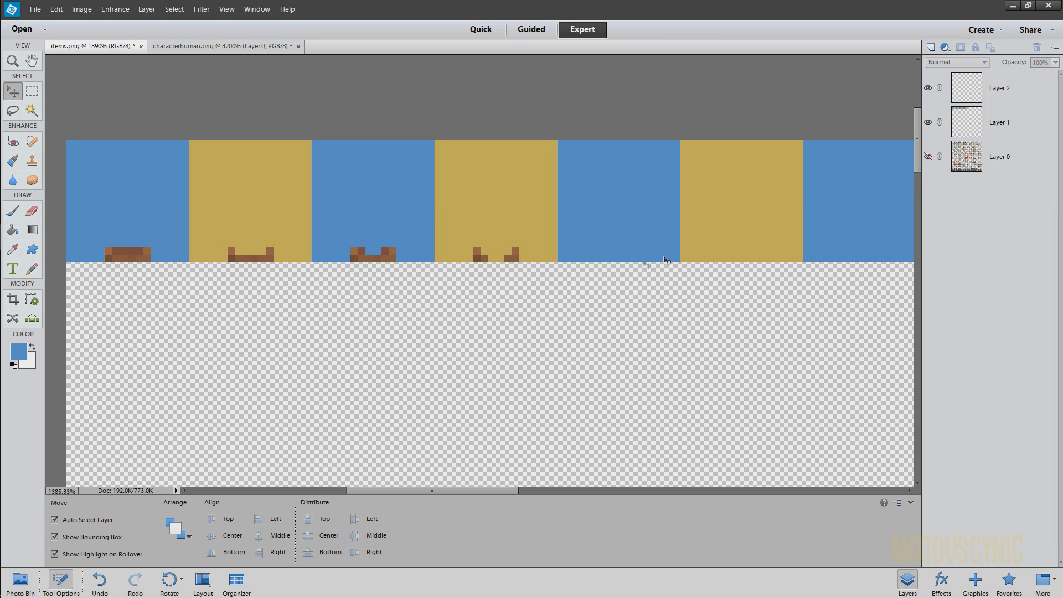
Step: Undo the last move of the mouth shapes on Layer 2
key("ctrl+z")
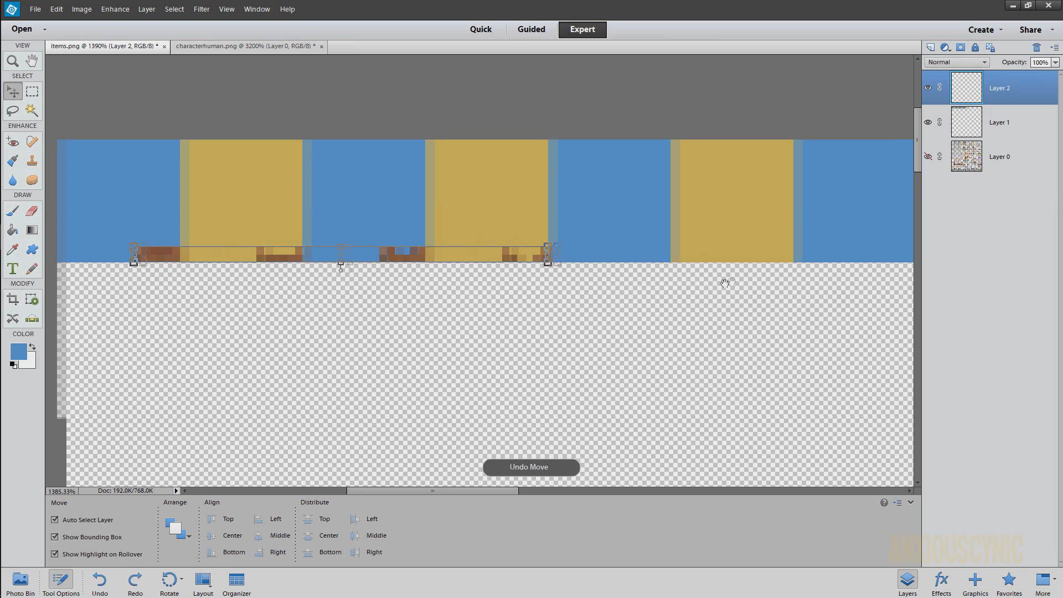
left_click_drag(725, 284, 700, 290)
left_click(928, 88)
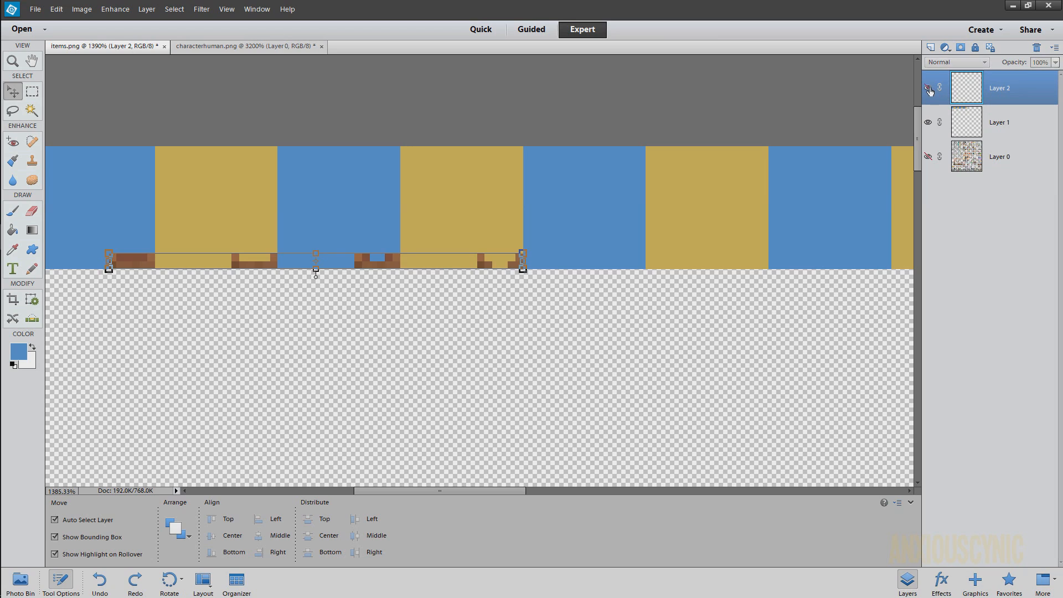
left_click(928, 88)
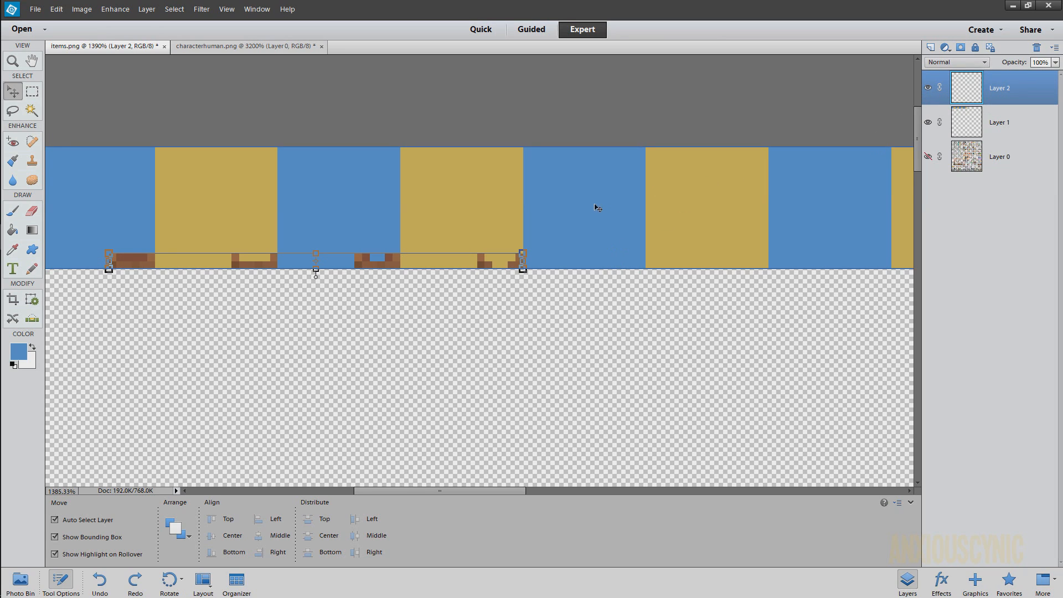
Step: Paste the cut front face into items.png and center it at the lower edge of the fifth grid cell
key("ctrl+v")
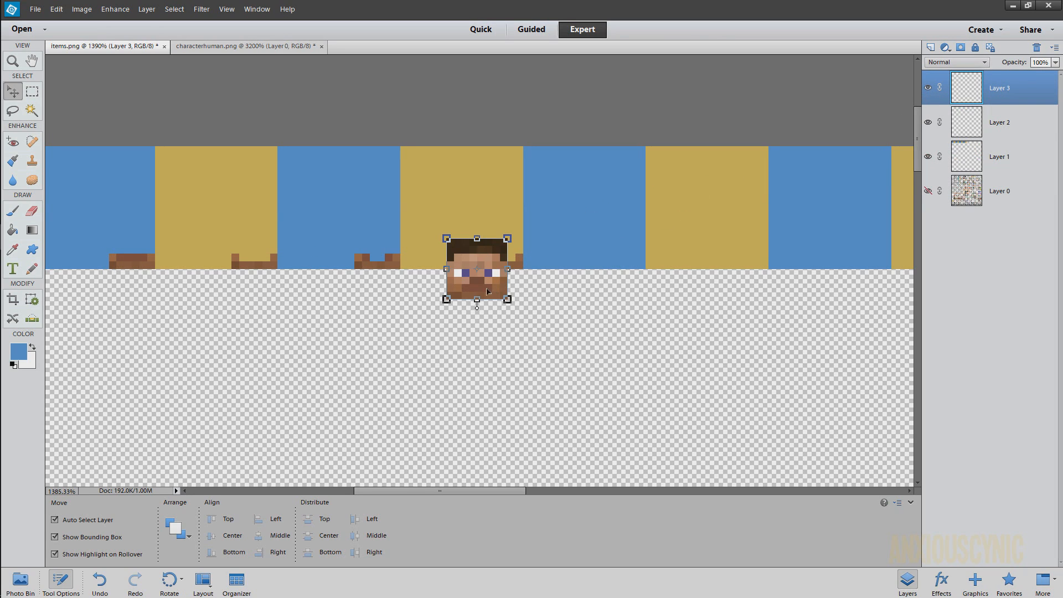
left_click_drag(483, 299, 591, 262)
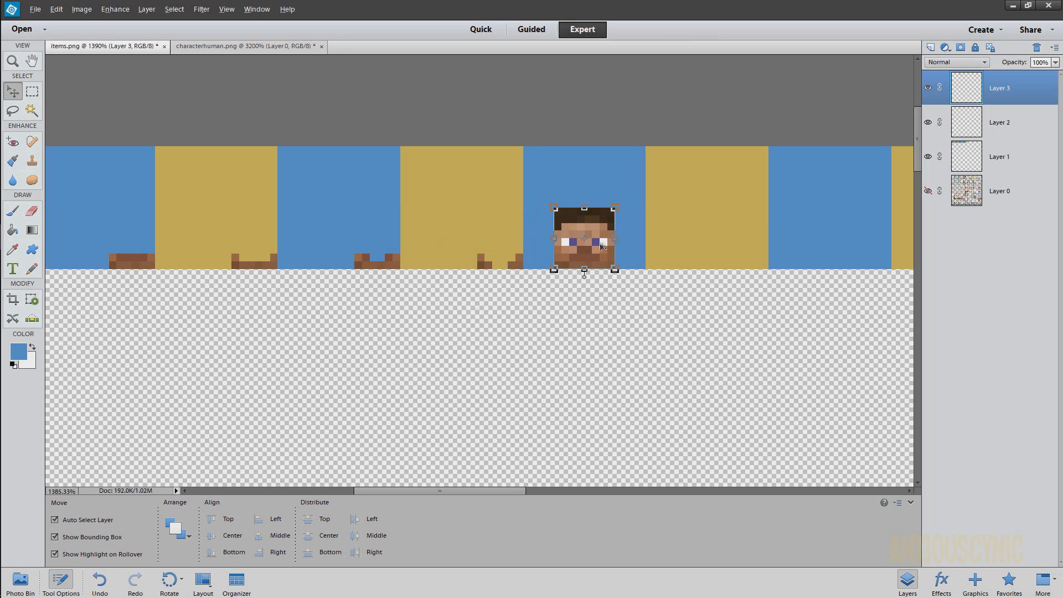
Step: Erase both eyes, each 2 pixels wide and 1 pixel high, from the pasted face on Layer 3, and deselect
scroll(590, 260, "up", 3, "alt")
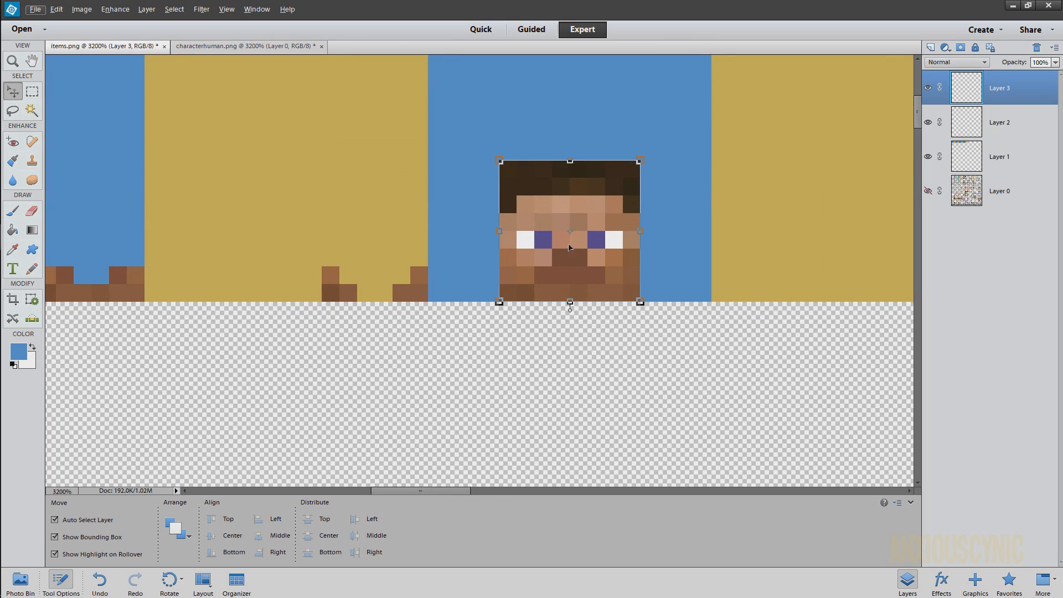
key("m")
left_click_drag(521, 234, 551, 247)
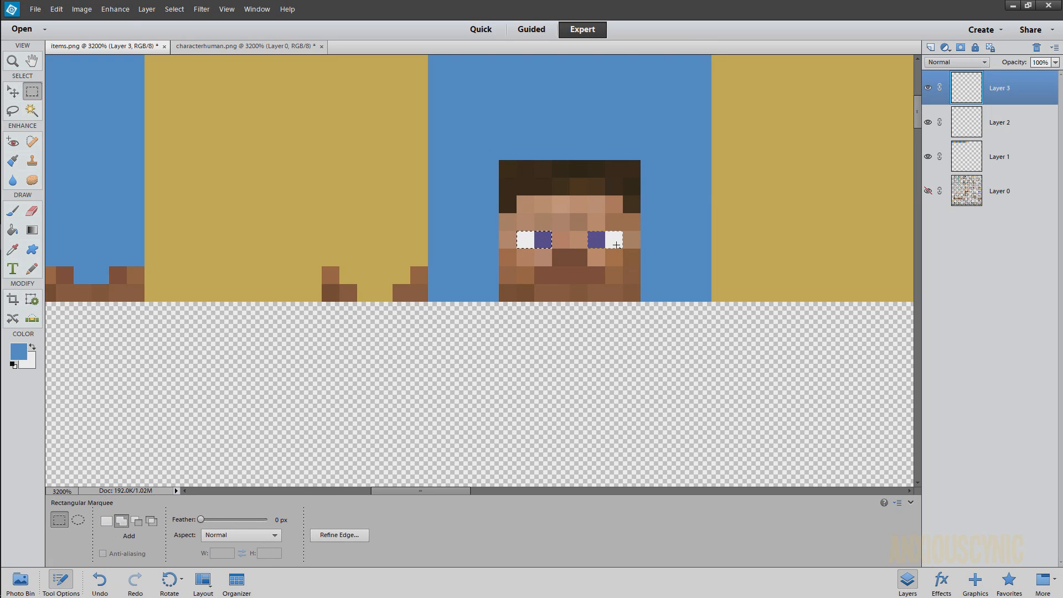
left_click_drag(616, 244, 617, 246)
key("alt+BackSpace")
key("ctrl+d")
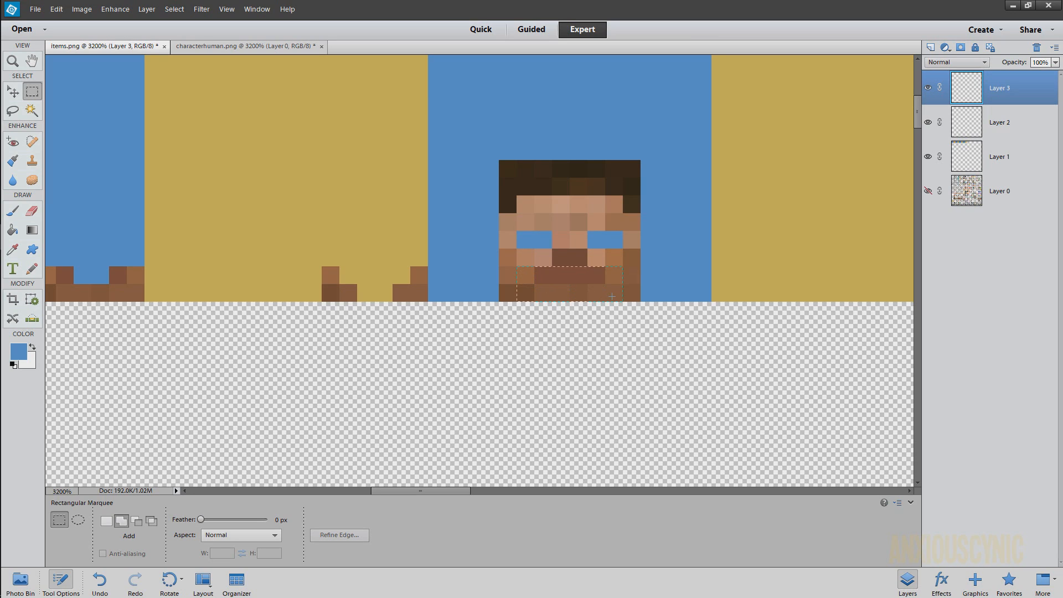
Step: Erase the 6 by 2 pixel mouth area from the bottom of the face on Layer 3, and deselect
left_click_drag(612, 296, 622, 300)
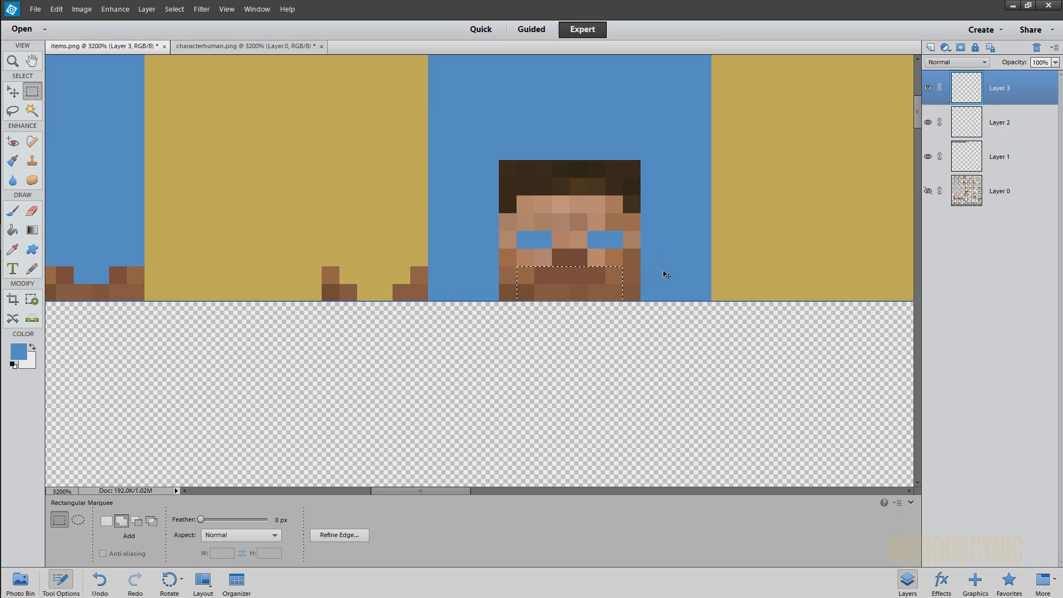
key("alt+BackSpace")
key("ctrl+d")
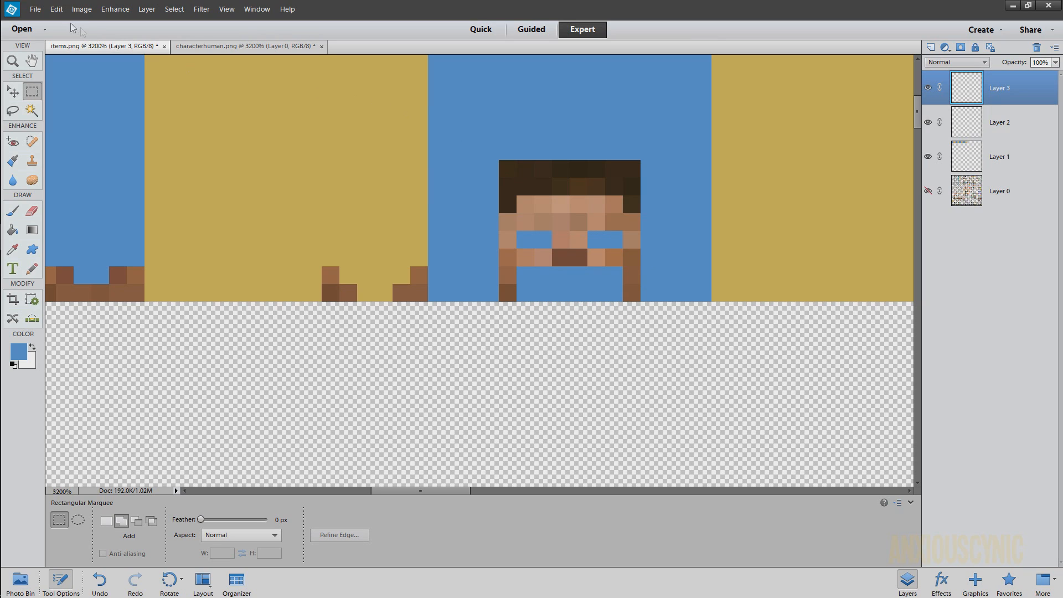
Step: Hide the grid on Layer 1, leaving only the mouth shapes on Layer 2 and the face on Layer 3 visible
left_click(927, 122)
left_click(928, 156)
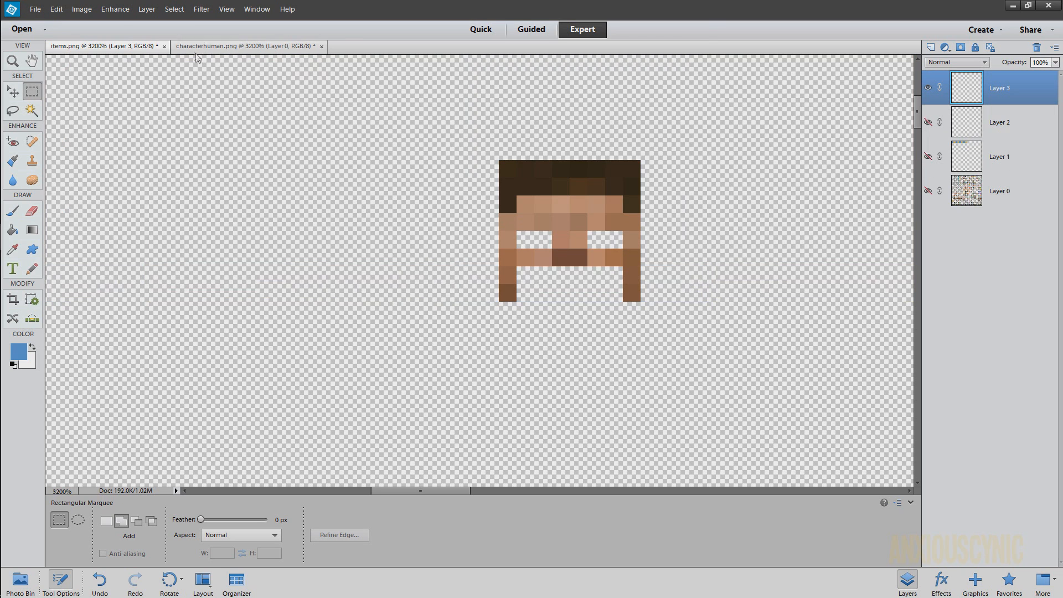
scroll(476, 161, "down", 1)
scroll(475, 165, "down", 3, "alt")
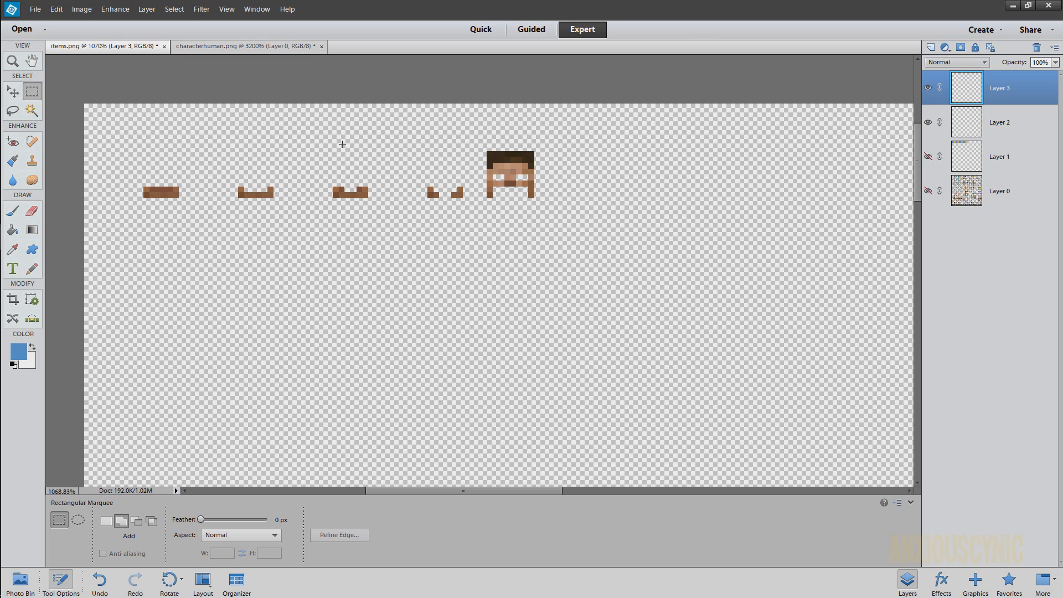
Step: Start saving the item sheet under a new name in the Skins folder of Mine-imator (Community Build)
left_click(35, 9)
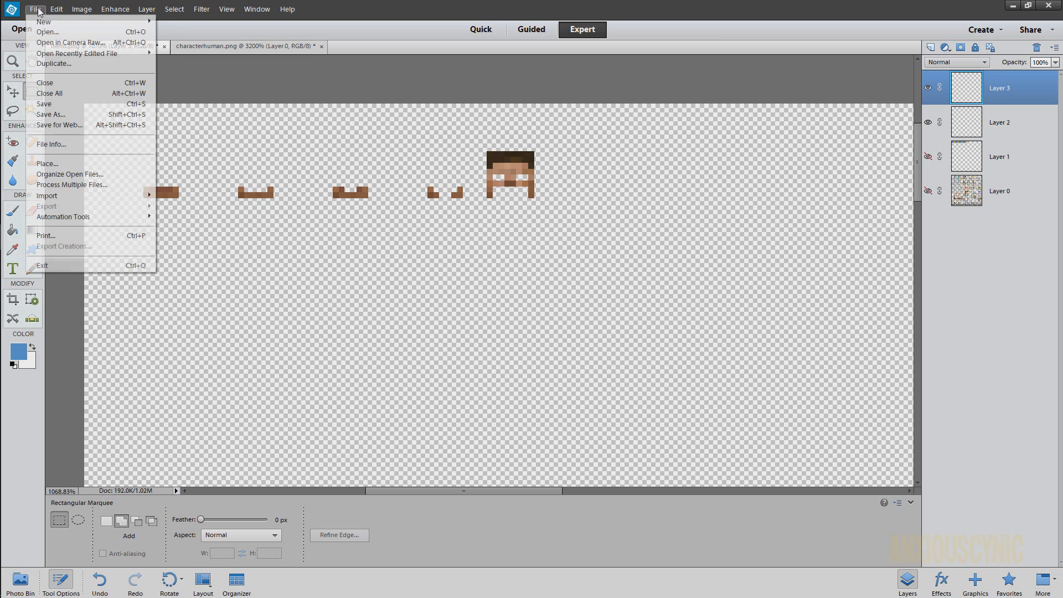
left_click(62, 115)
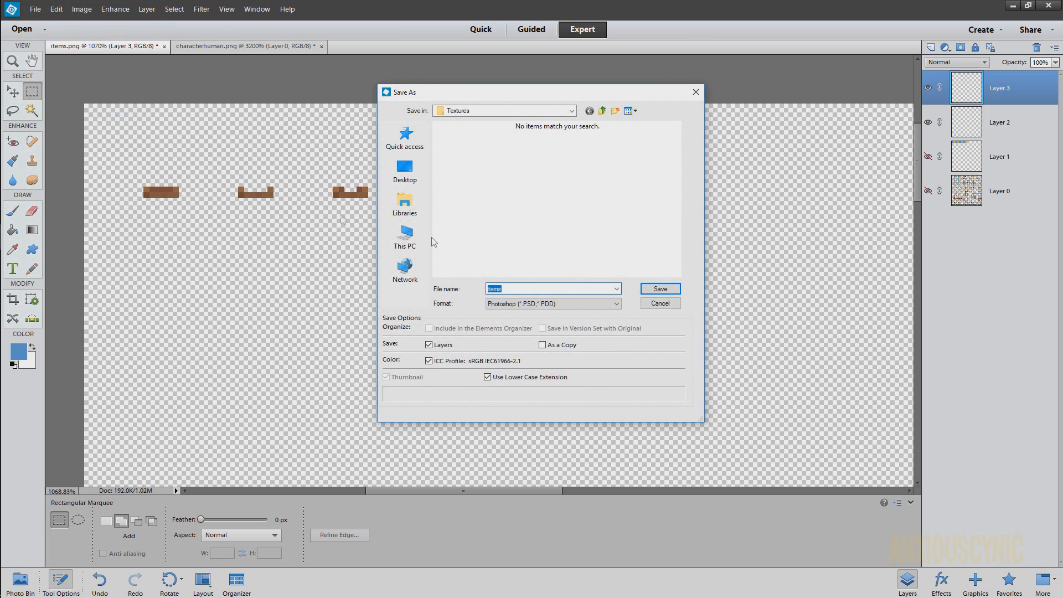
left_click(603, 111)
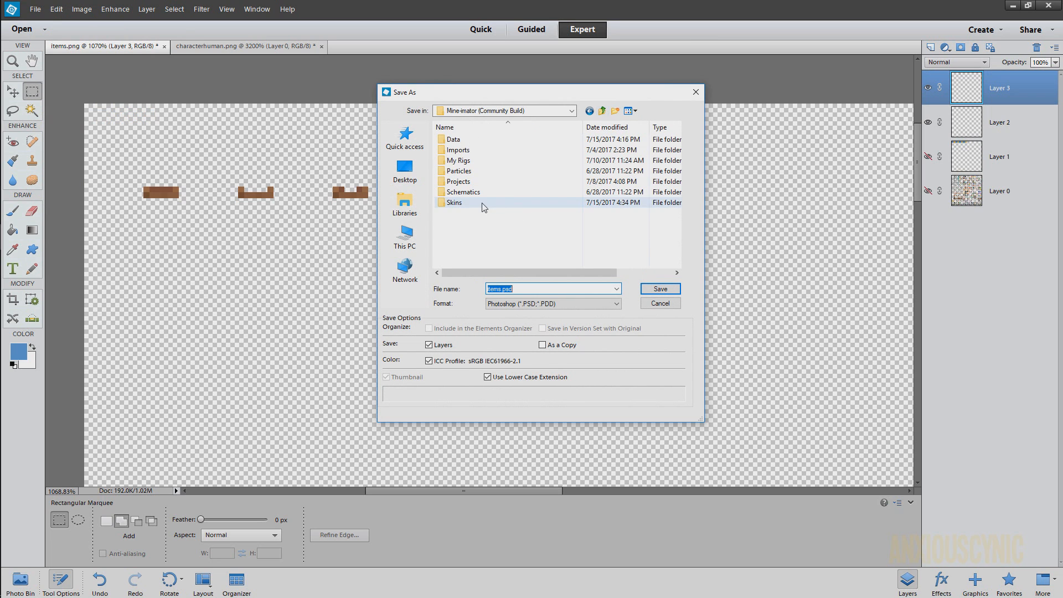
double_click(482, 207)
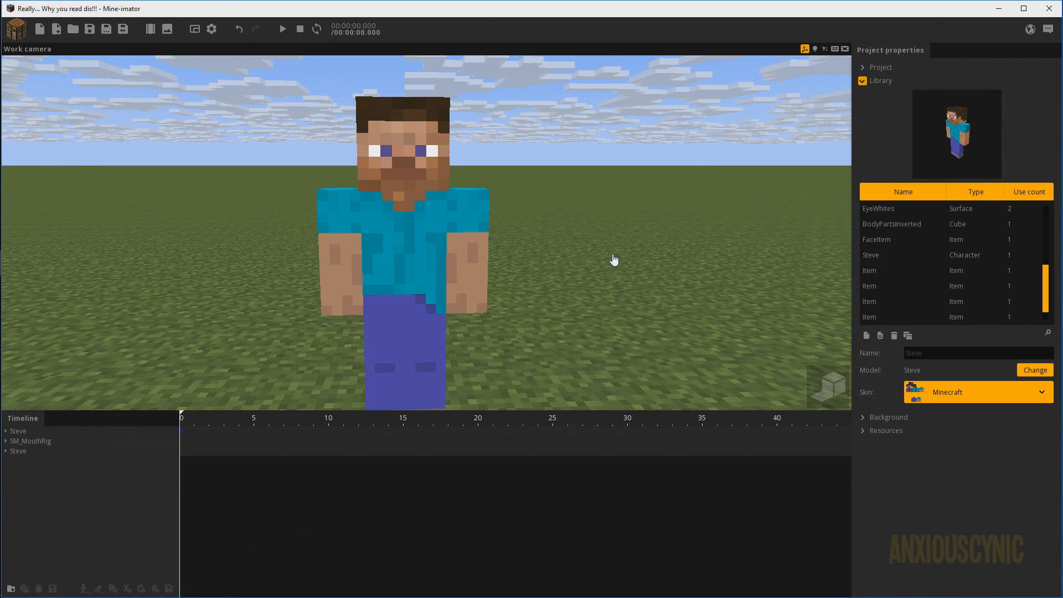
Step: Set the skin of the last Steve character in the Mine-imator library to SM_MouthRig_CharacterSkin from the Skins folder
left_click_drag(1045, 271, 1045, 277)
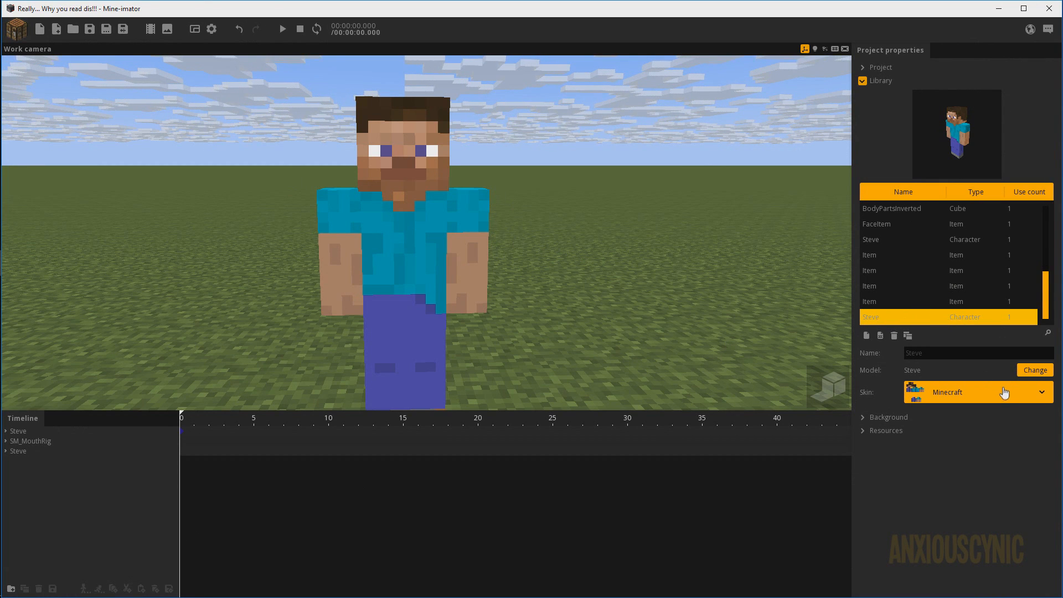
left_click(1003, 394)
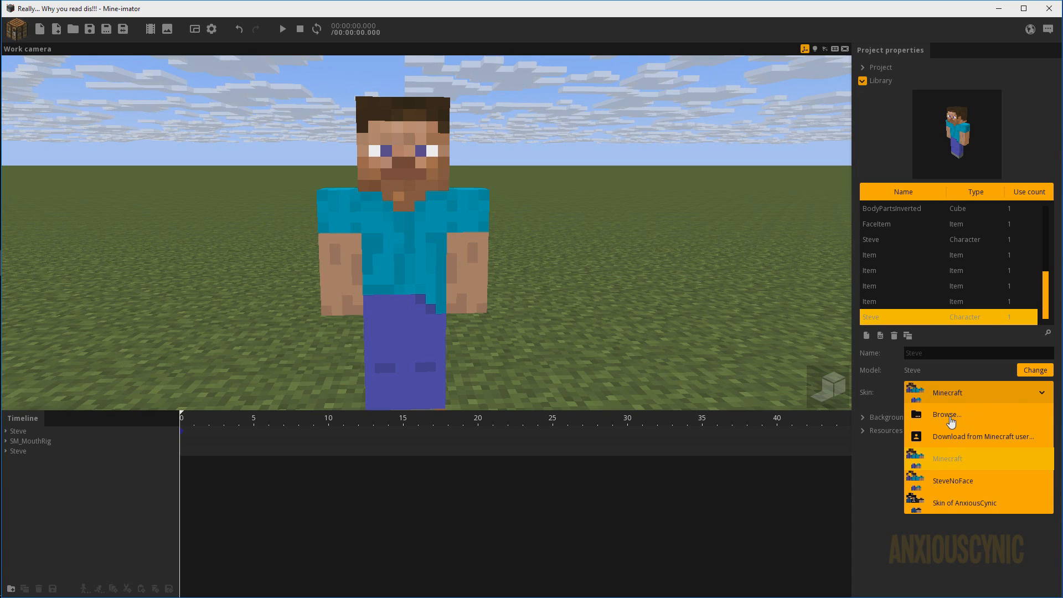
left_click(947, 416)
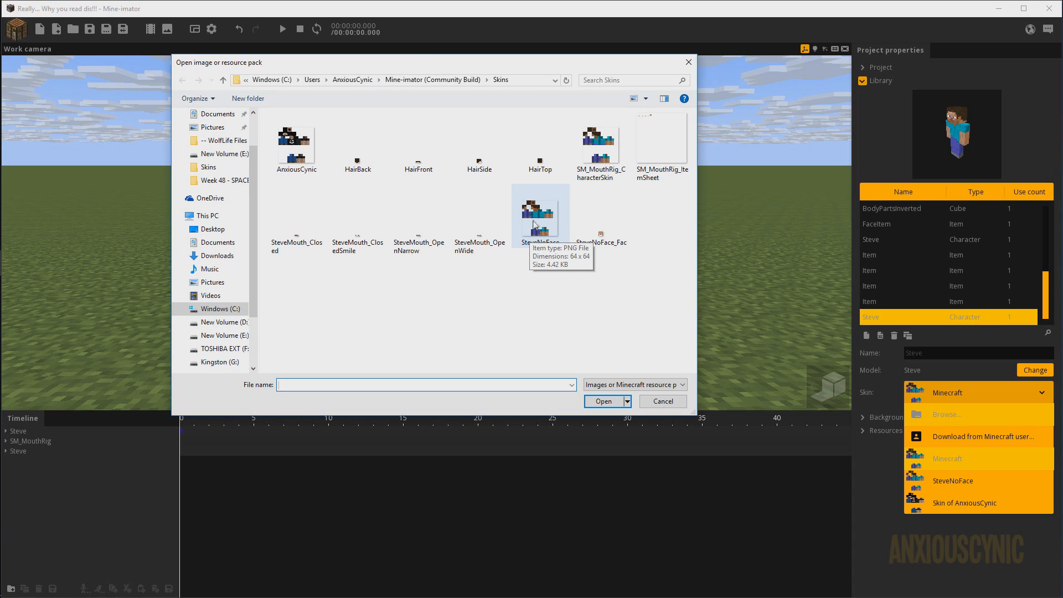
left_click(592, 137)
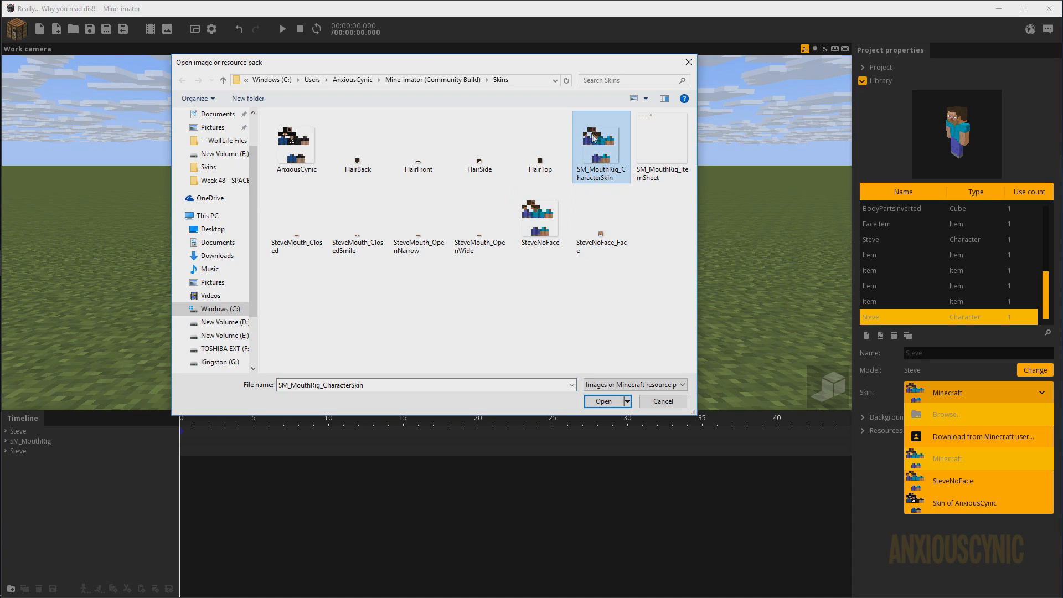
left_click(605, 402)
Step: Turn on Show backfaces in the graphics settings of the Steve with the faceless skin
left_click_drag(535, 239, 499, 249)
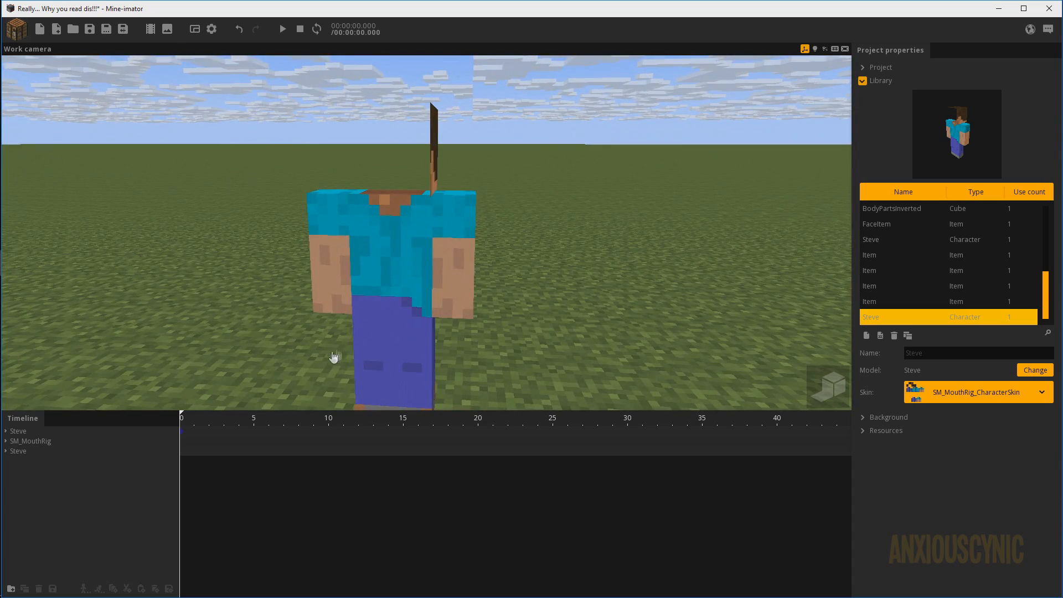
left_click(28, 452)
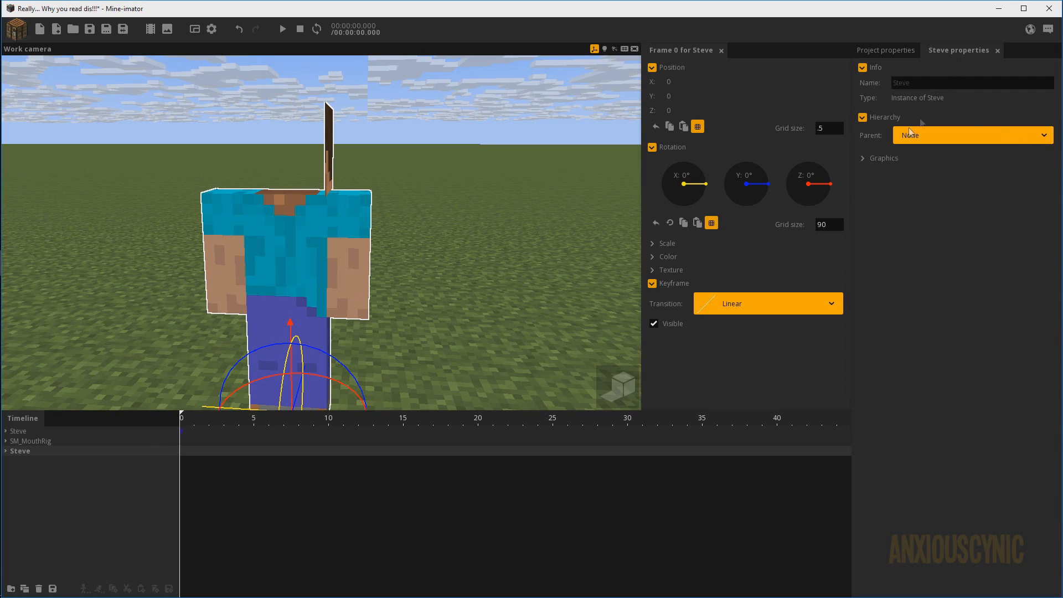
left_click(865, 160)
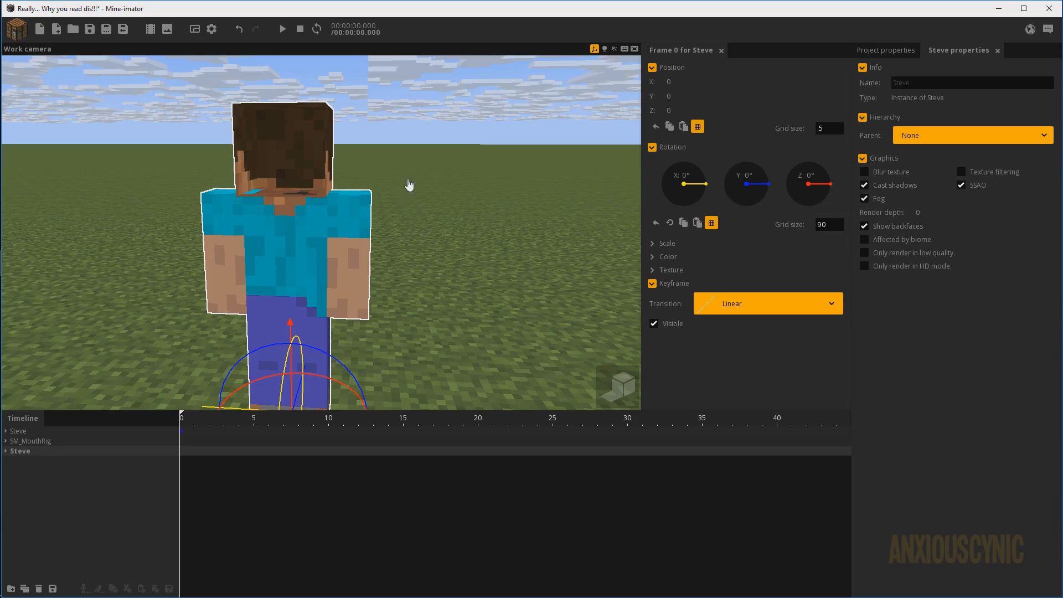
Step: Examine the faceless Steve's open head from several angles alongside the other Steve
left_click_drag(408, 185, 385, 102)
left_click_drag(436, 173, 493, 221)
left_click_drag(428, 154, 415, 119)
right_click_drag(428, 154, 470, 144)
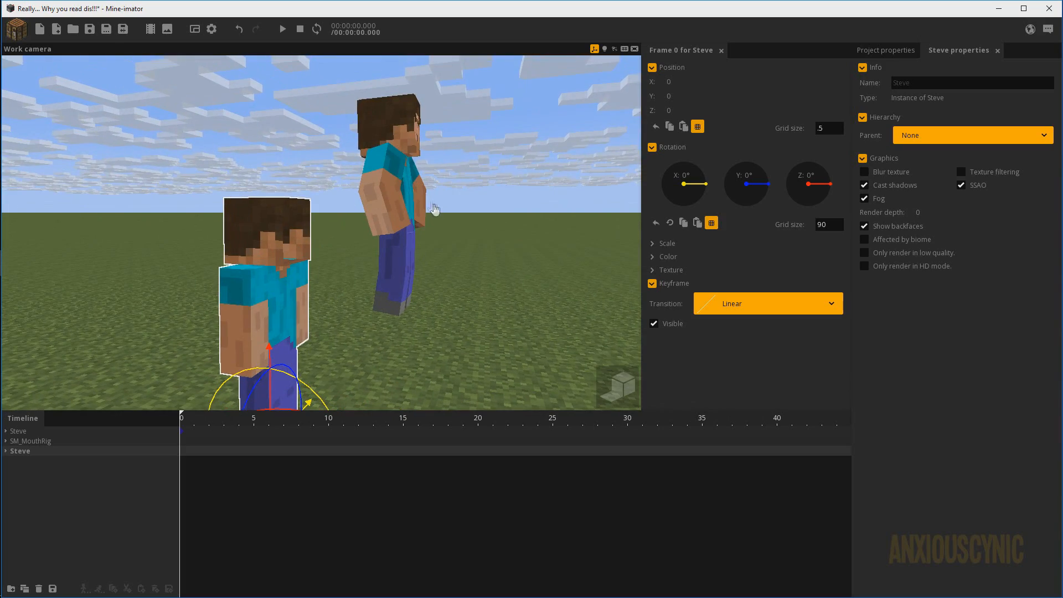
right_click_drag(434, 209, 436, 227)
left_click_drag(403, 233, 503, 232)
right_click_drag(404, 233, 387, 183)
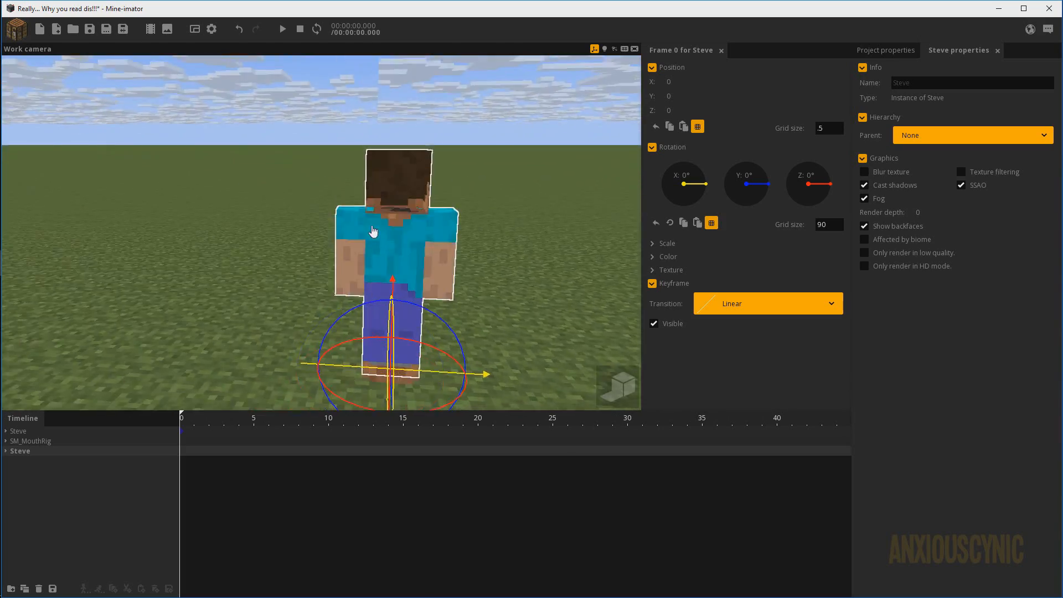
mouse_move(420, 216)
left_mouse_down()
mouse_move(420, 260)
mouse_move(424, 227)
left_mouse_up()
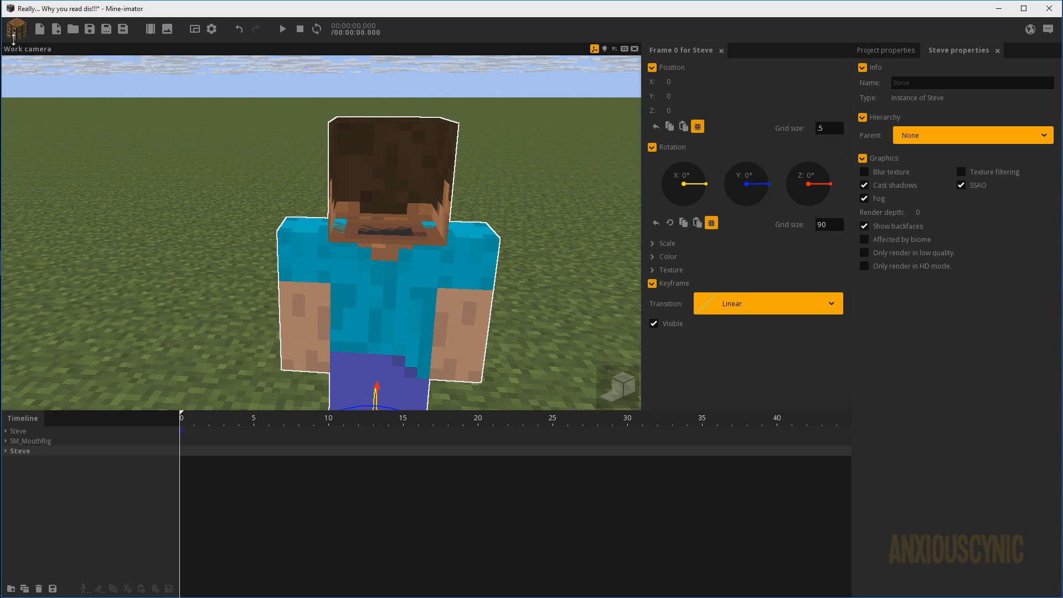
Step: Re-import SM_MouthRig_ItemSheet, replacing the existing resource, and create a 3D item from its fifth sprite, the face
left_click(17, 30)
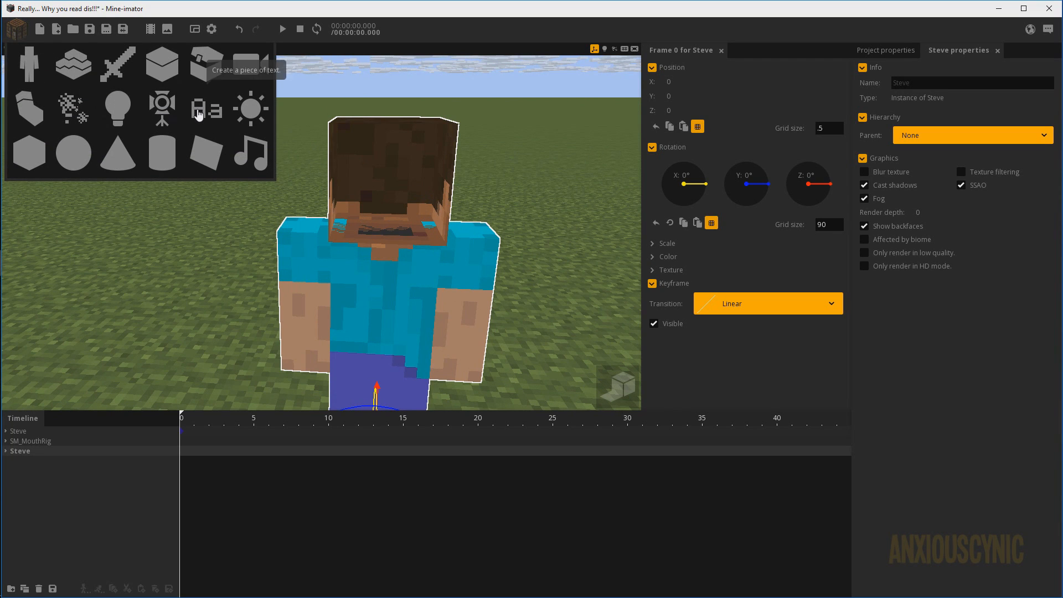
left_click(114, 72)
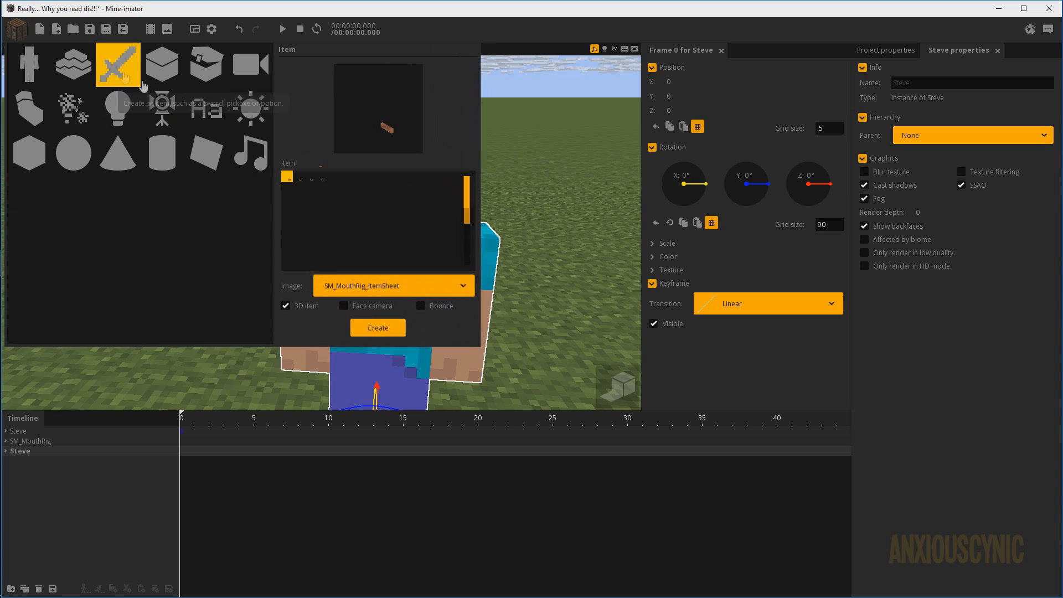
left_click(367, 292)
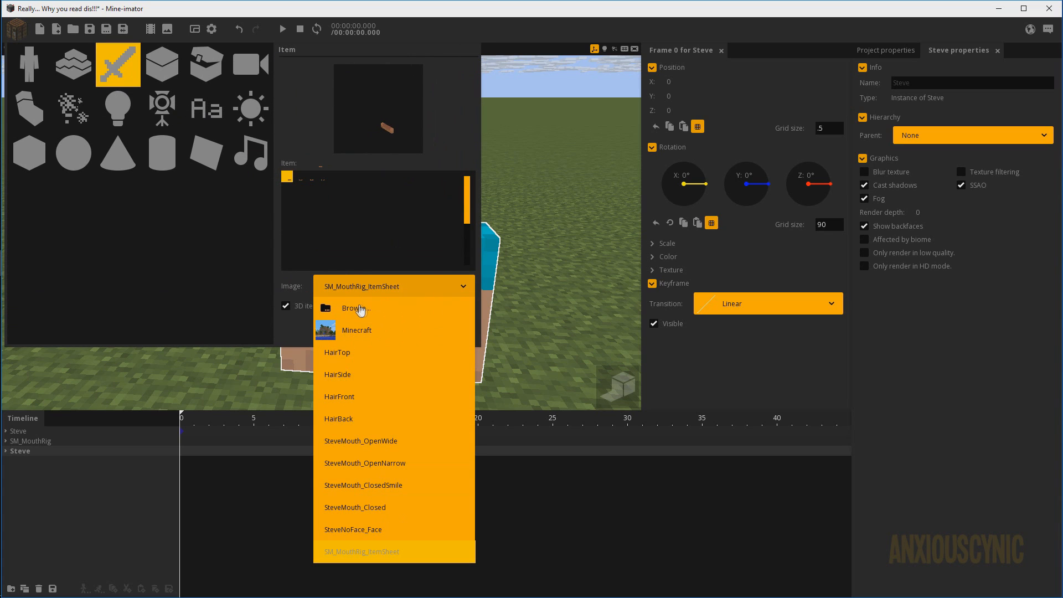
left_click(357, 309)
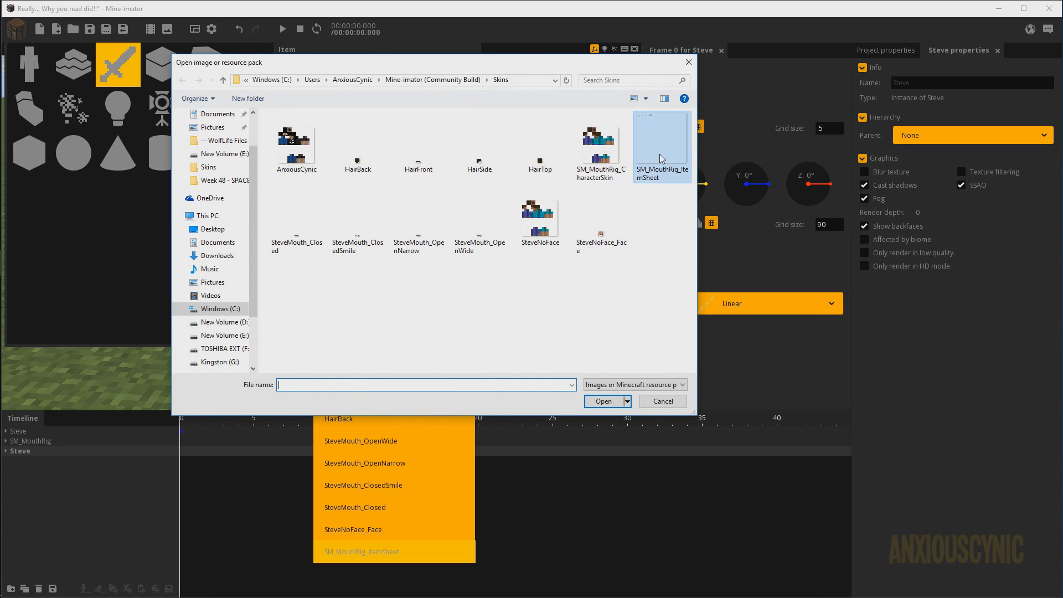
left_click(604, 400)
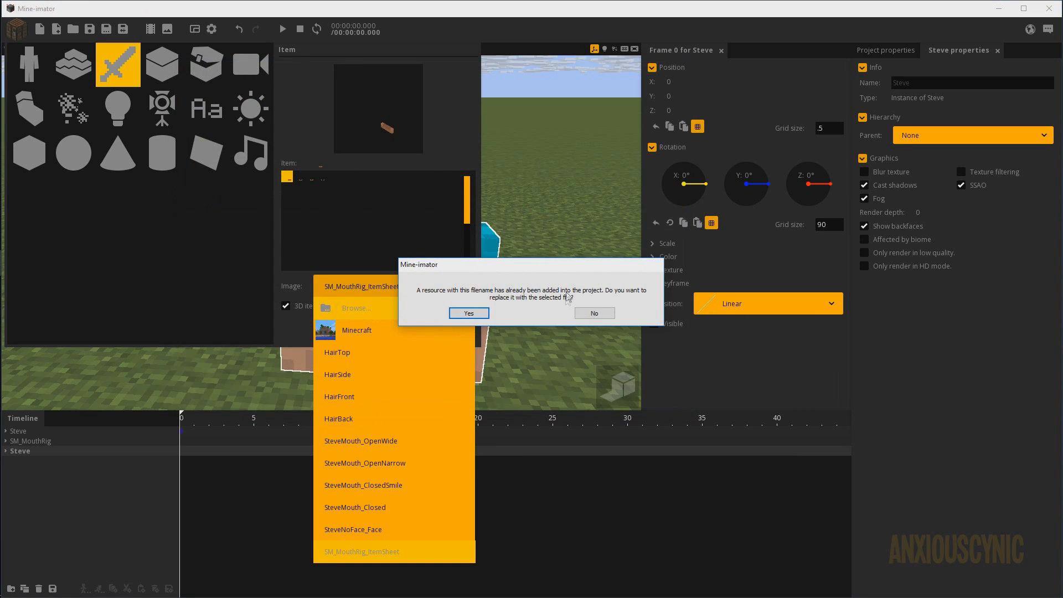
left_click(469, 314)
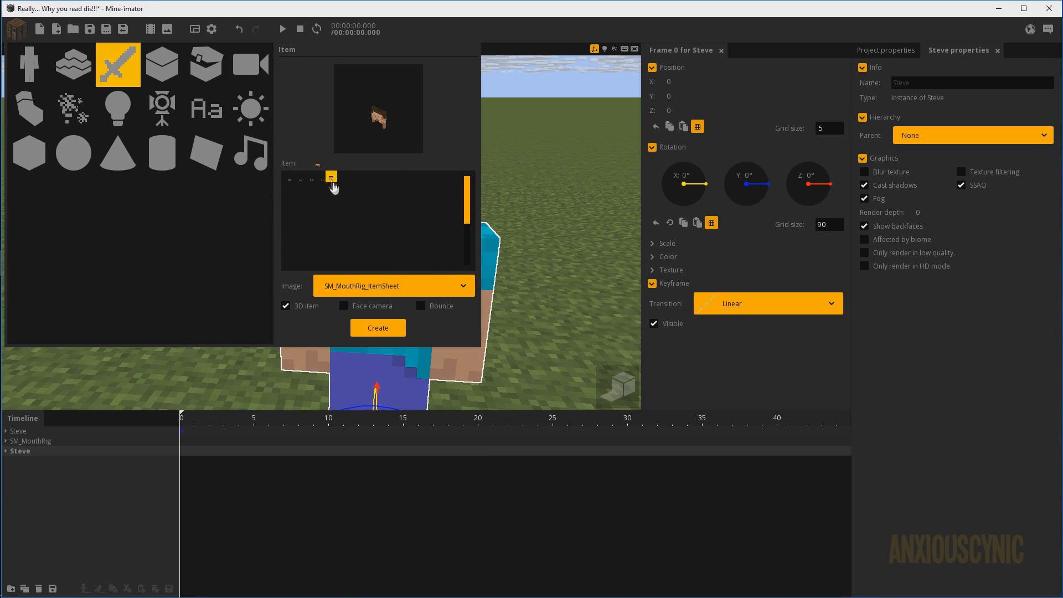
left_click(371, 328)
Step: Name the new face item Face and parent it to the Head of the faceless Steve
left_click_drag(464, 239, 387, 265)
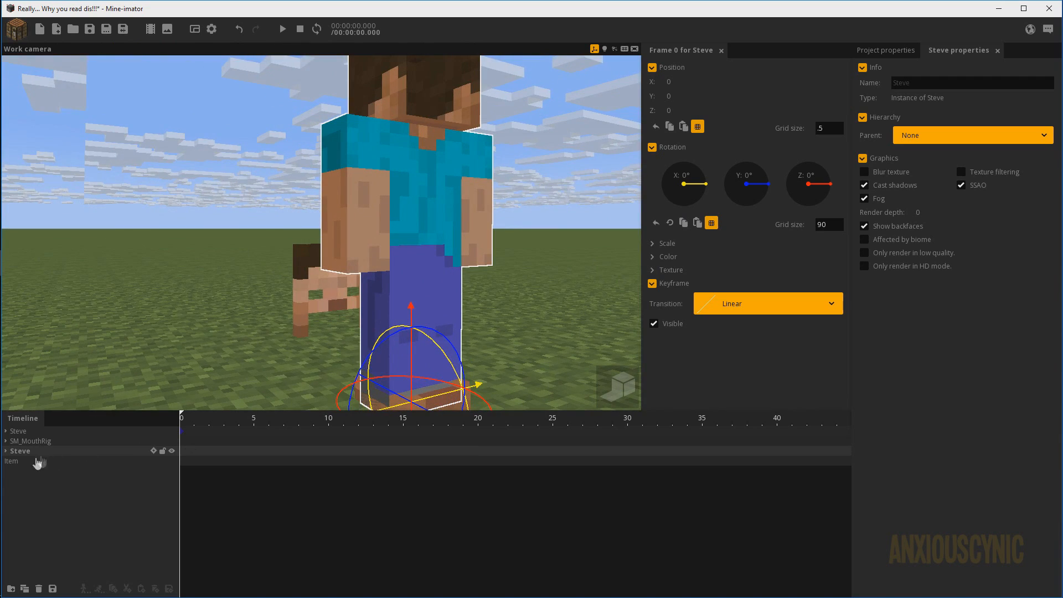
left_click(38, 461)
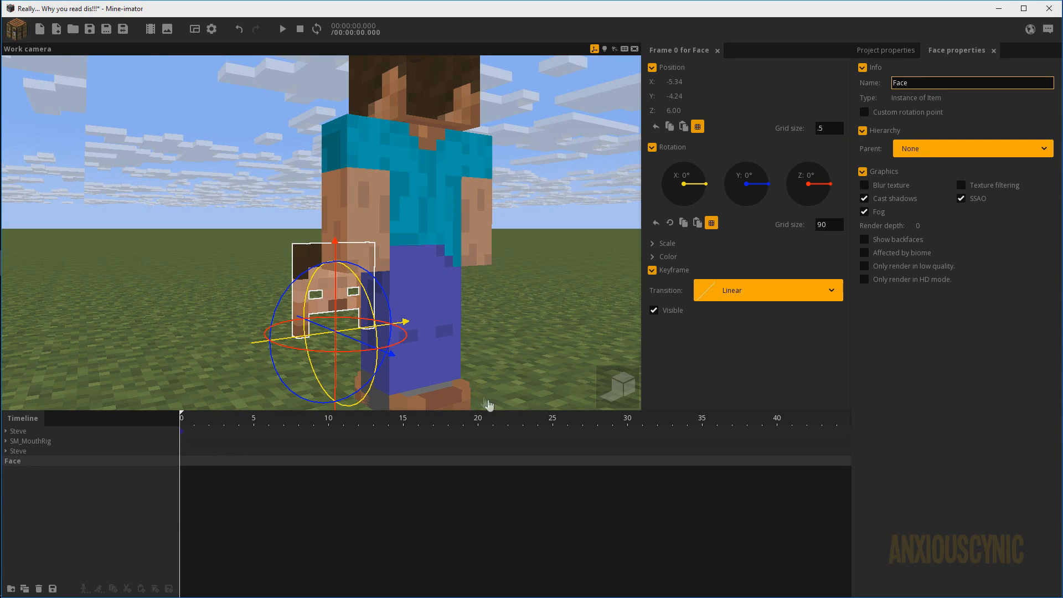
left_click(918, 153)
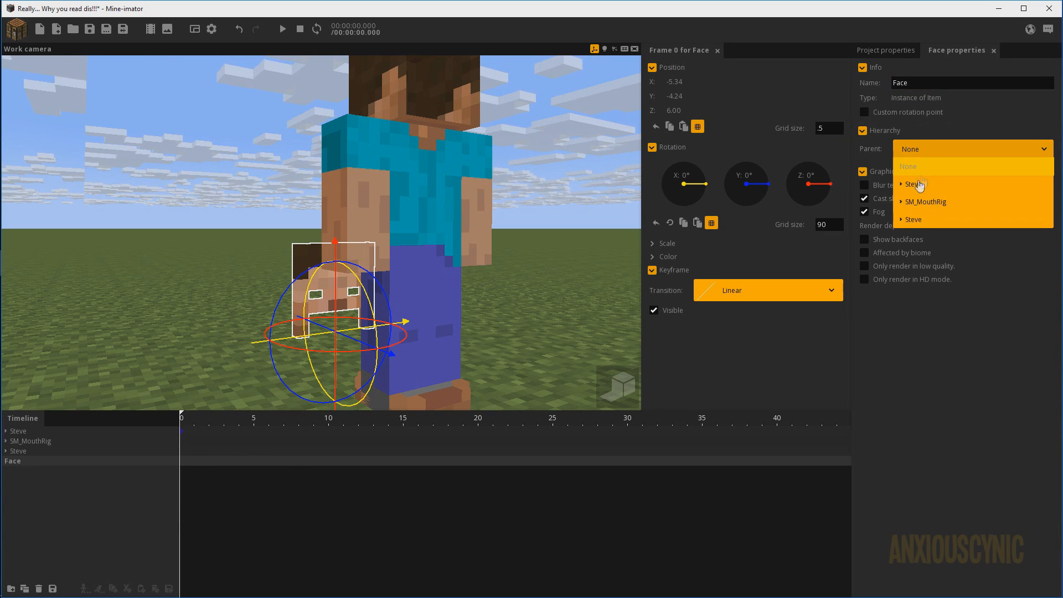
left_click(901, 220)
left_click(908, 272)
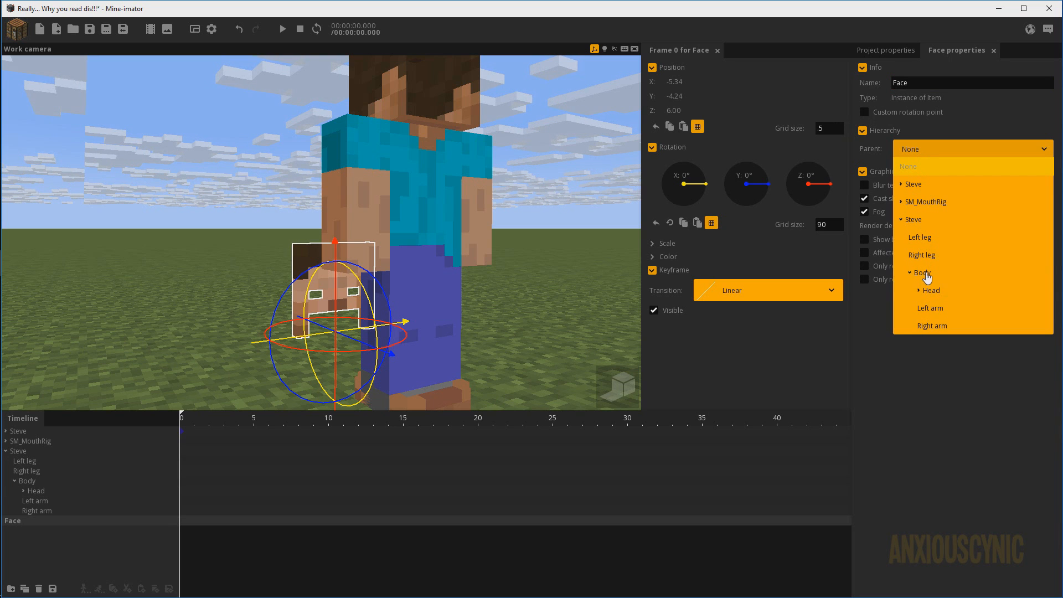
left_click(932, 290)
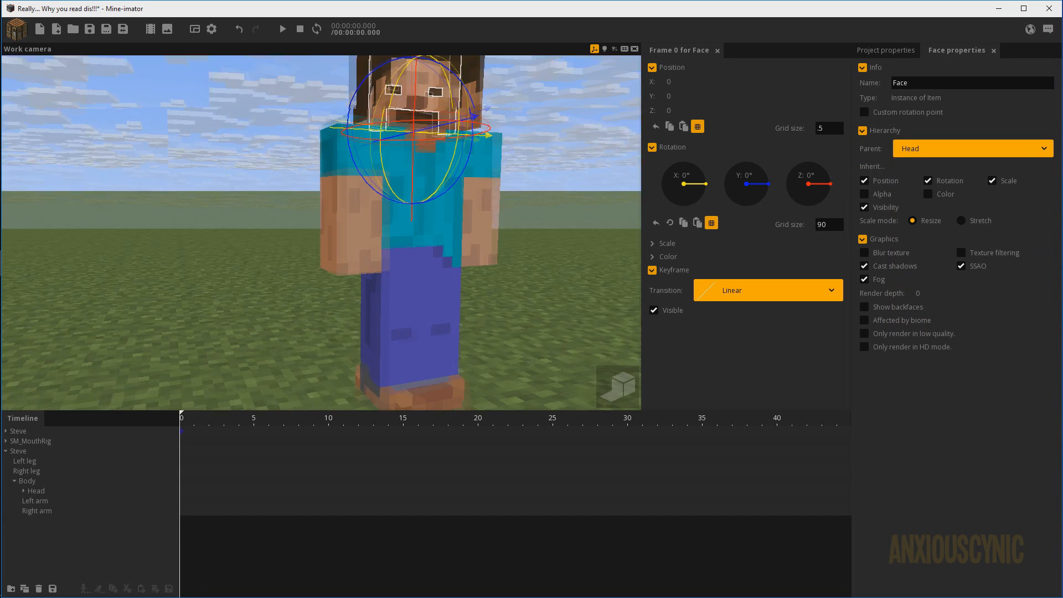
Step: Set the position grid size to 1 and move the Face item forward out of the head to Y 4
left_click_drag(548, 198, 509, 194)
scroll(510, 194, "up", 3)
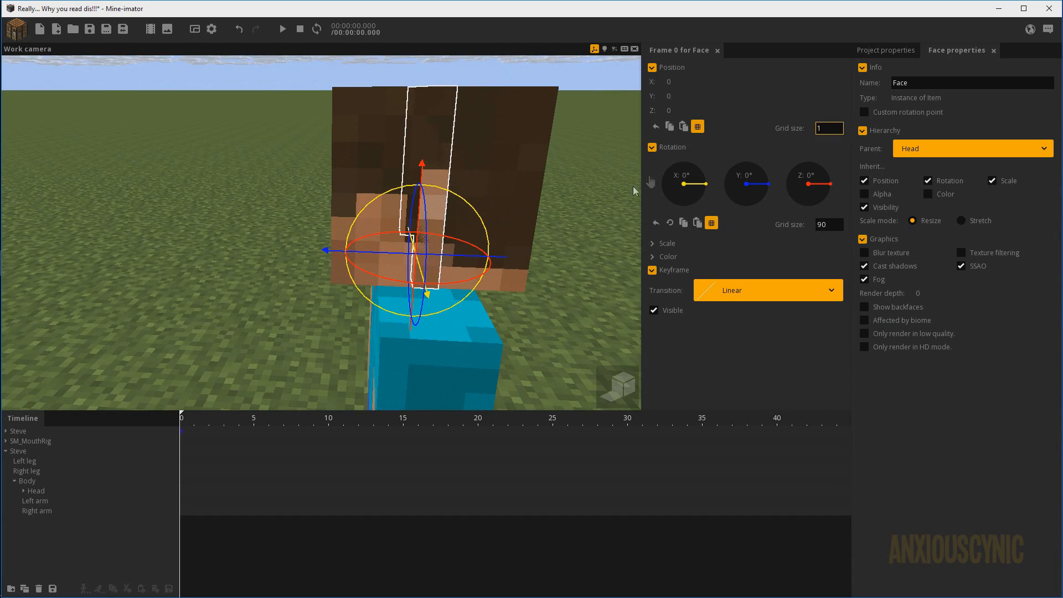
left_click_drag(545, 206, 531, 220)
left_click_drag(453, 254, 377, 265)
left_click_drag(482, 173, 317, 105)
scroll(463, 182, "up", 3)
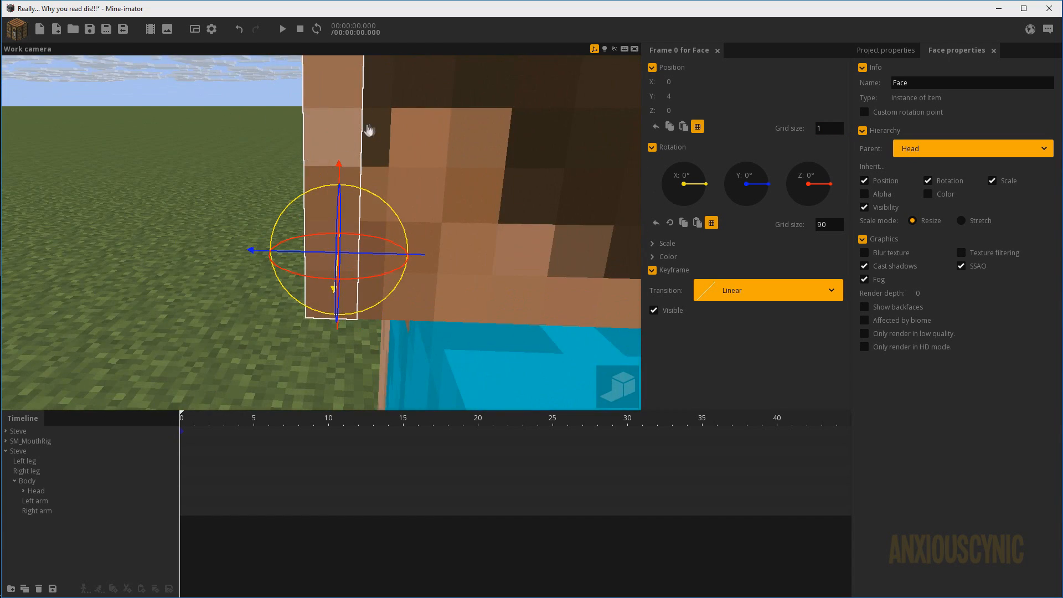
middle_click_drag(434, 179, 444, 192)
left_click_drag(146, 225, 326, 105)
left_click(513, 330)
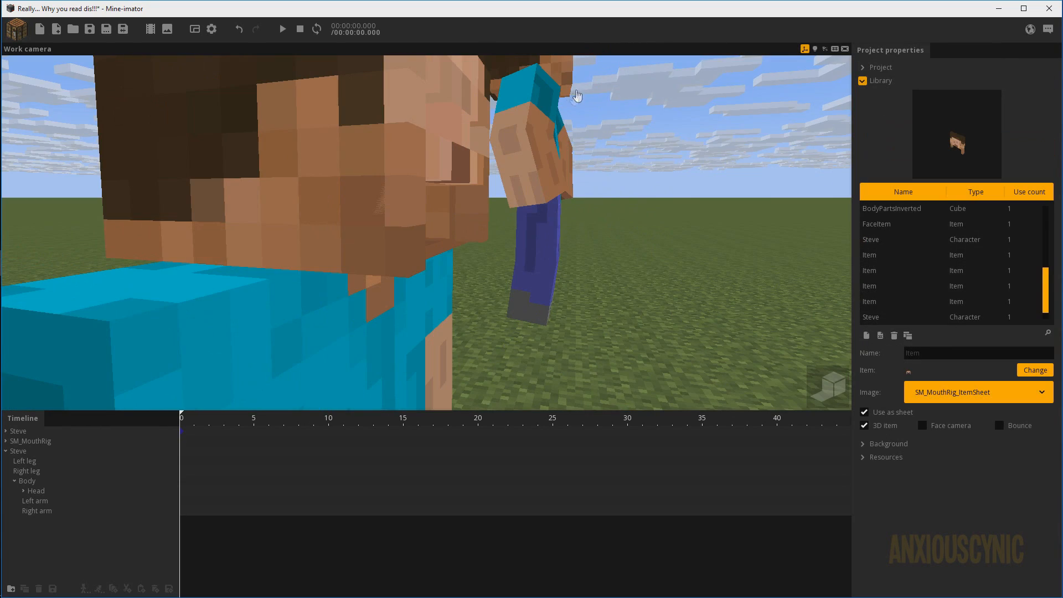
Step: Examine how the Face item meets the side of the head, comparing it with the finished Steve's head
left_click_drag(558, 201, 488, 239)
scroll(519, 228, "down", 3)
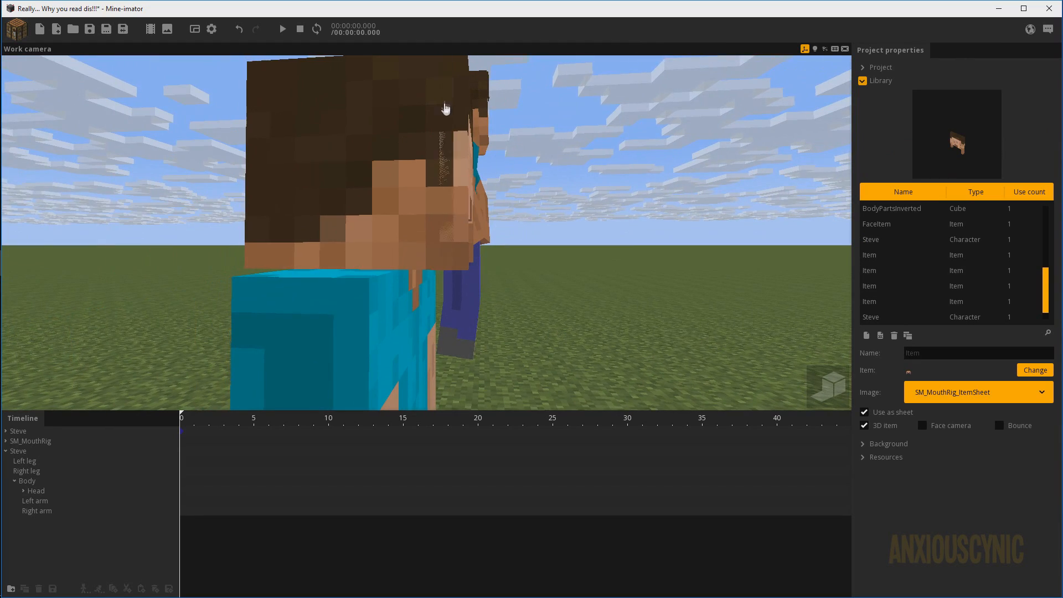
right_click_drag(557, 223, 417, 121)
key("w")
key("w")
mouse_move(417, 121)
left_mouse_down()
mouse_move(559, 127)
mouse_move(421, 136)
left_mouse_up()
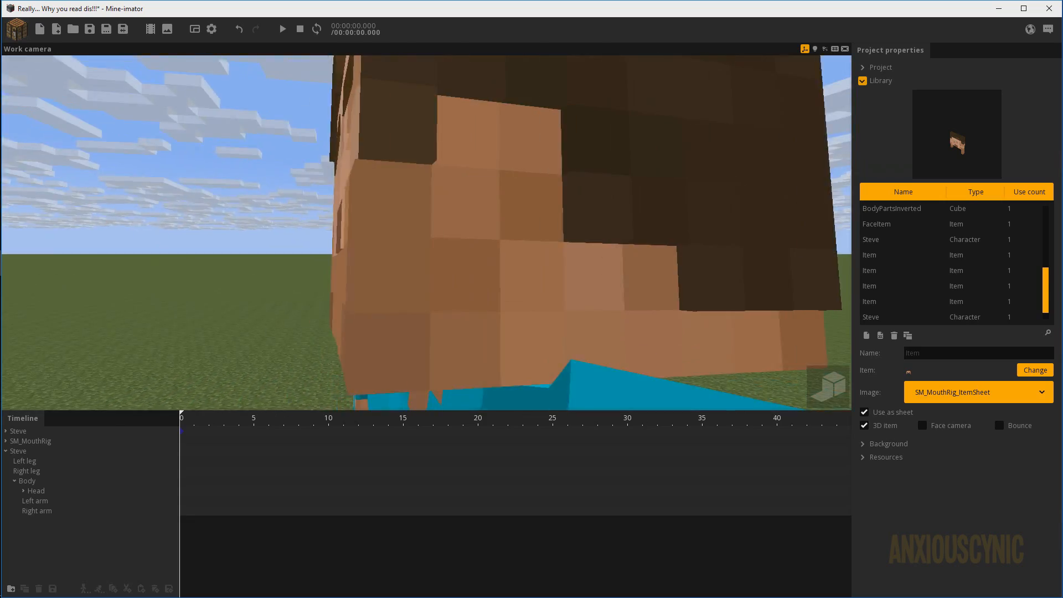
left_click_drag(421, 136, 553, 144)
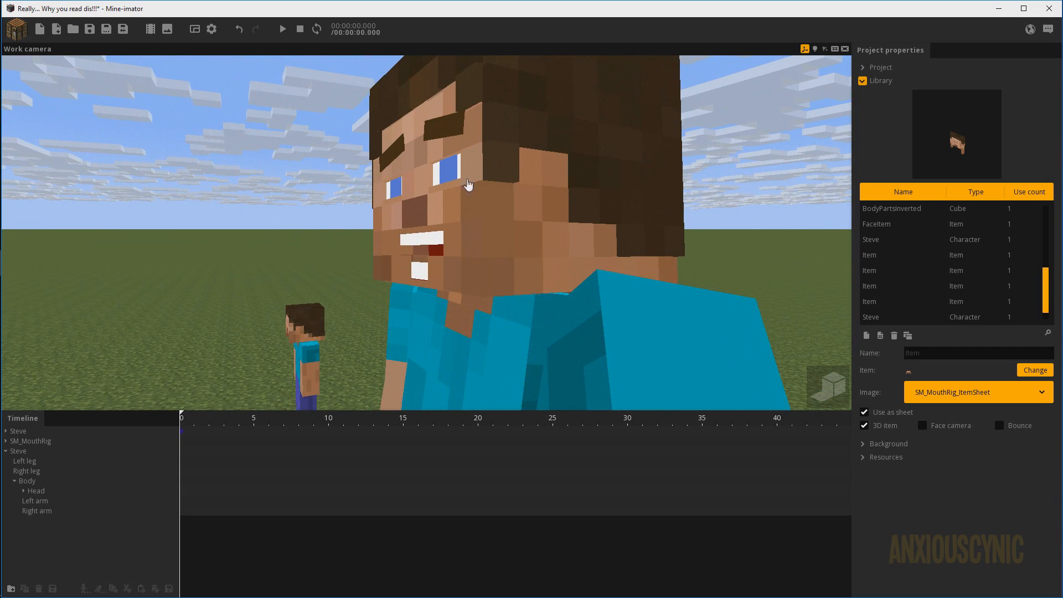
left_click_drag(426, 232, 597, 233)
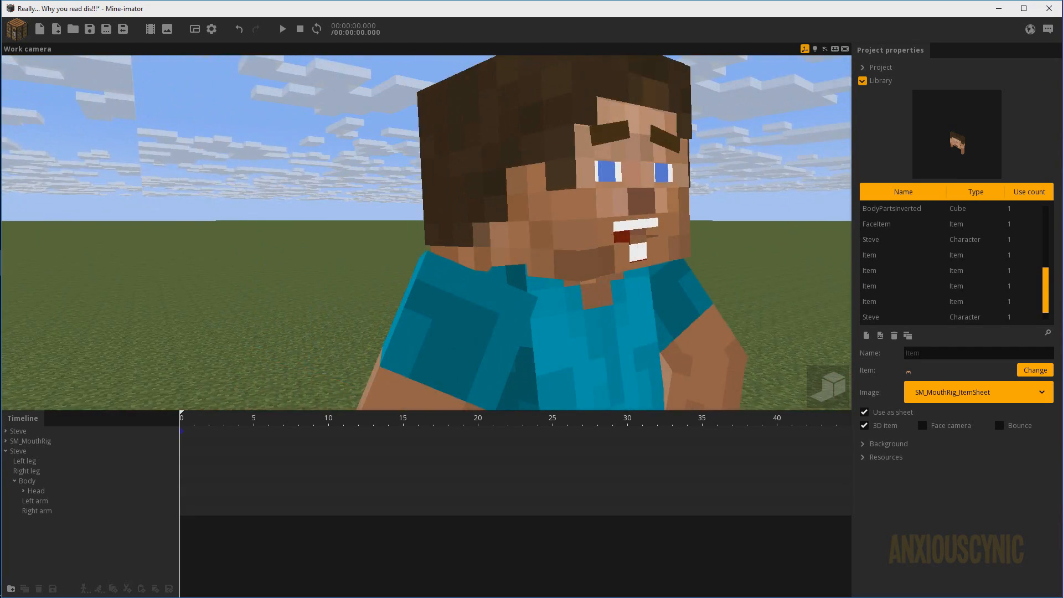
right_click_drag(426, 233, 576, 166)
key("w")
right_click_drag(409, 277, 554, 277)
key("a")
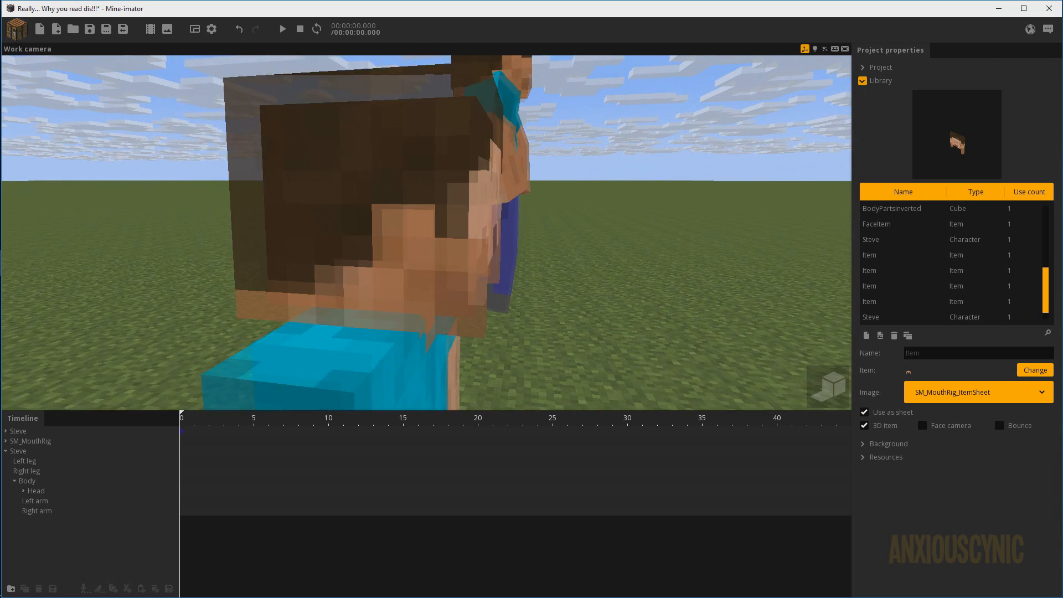
key("w")
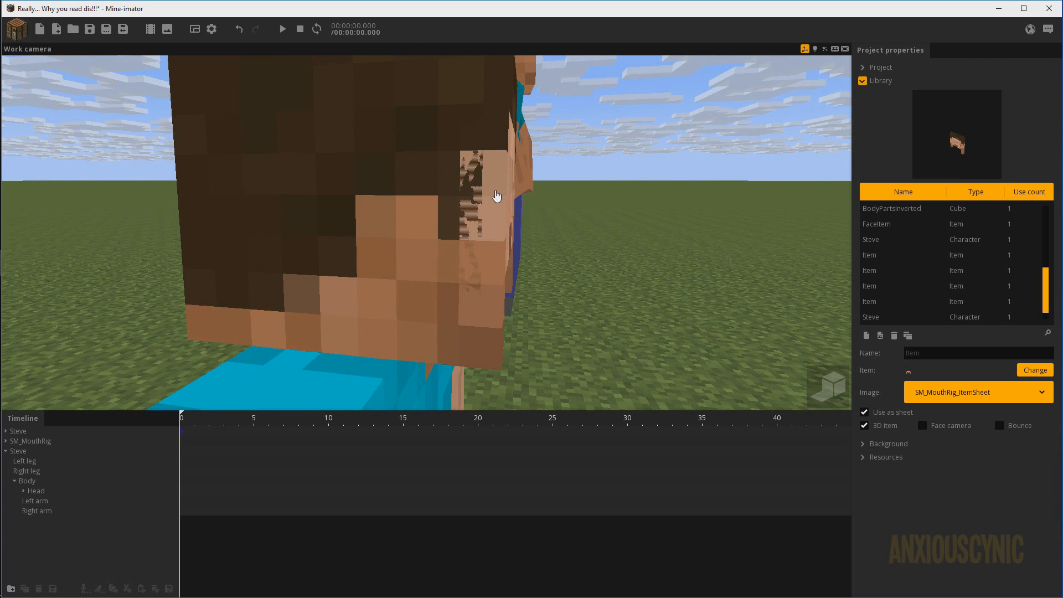
Step: Set the position grid size to .5 and move the Face item forward to Y 4.50
left_click(497, 196)
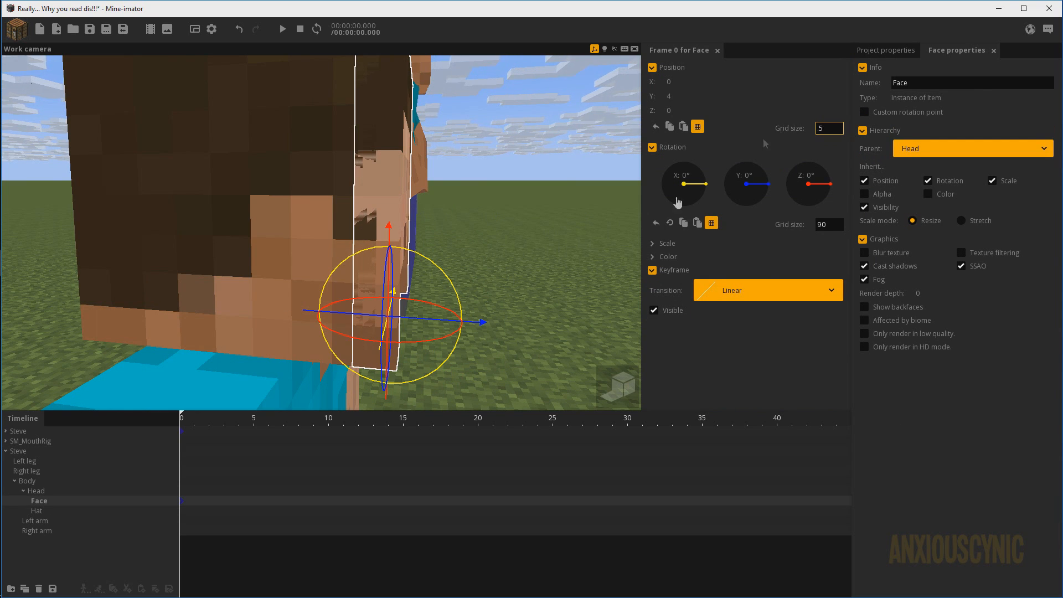
left_click_drag(408, 320, 424, 322)
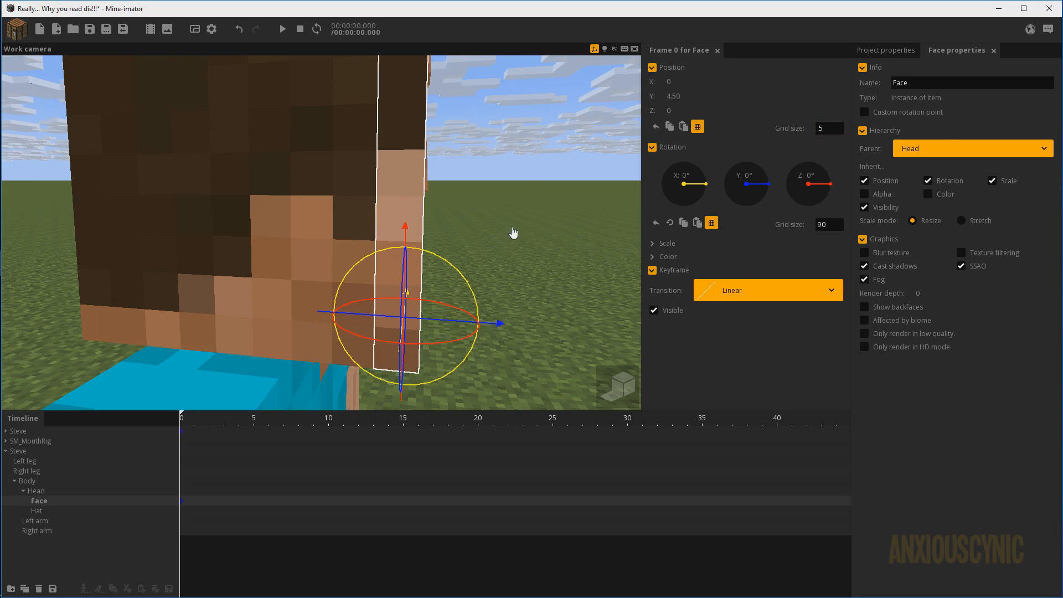
left_click(513, 232)
left_click_drag(564, 236, 507, 269)
scroll(550, 243, "down", 3)
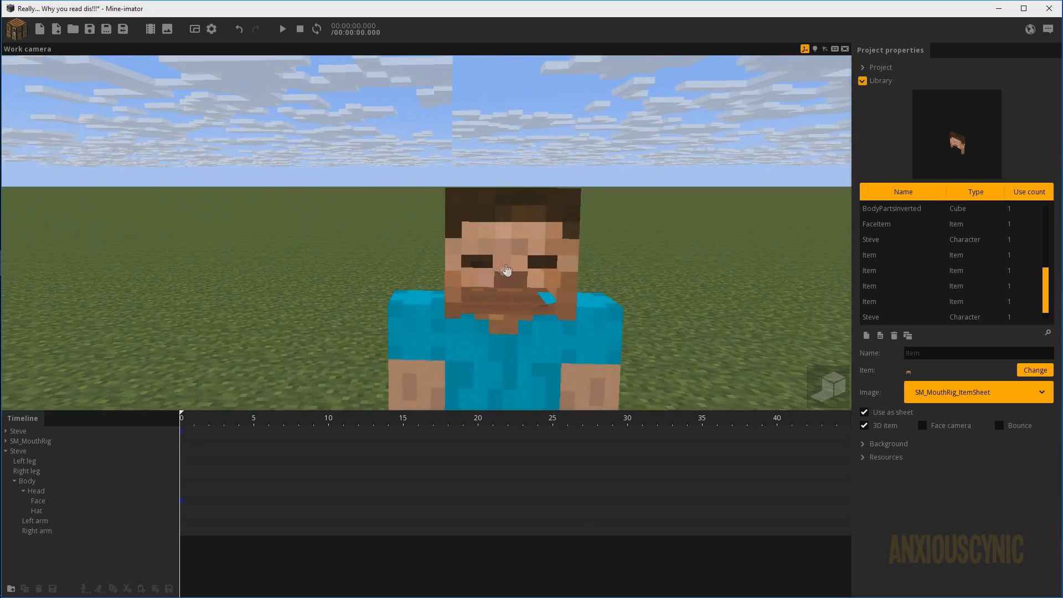
scroll(554, 283, "up", 2)
left_click_drag(581, 289, 605, 282)
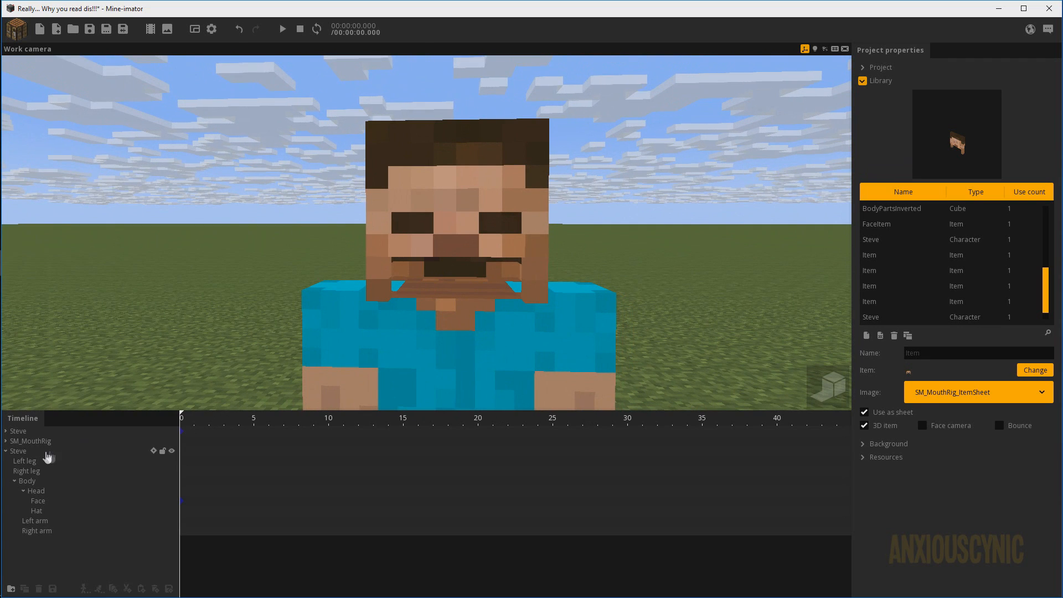
Step: Parent the SM_MouthRig folder to the faceless Steve's Head and move it forward to Y 1
left_click(30, 441)
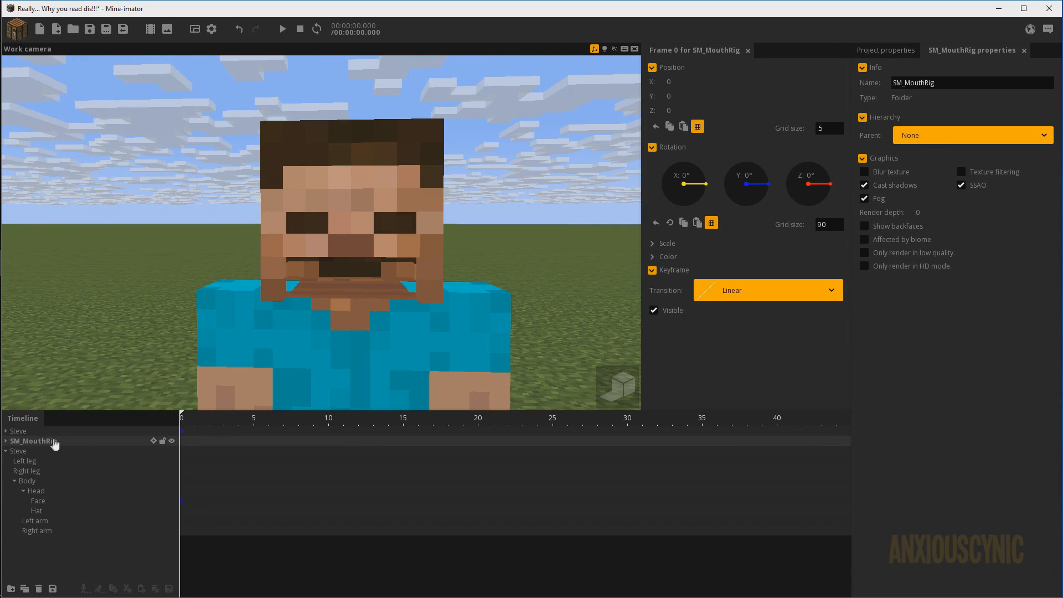
left_click_drag(42, 447, 65, 487)
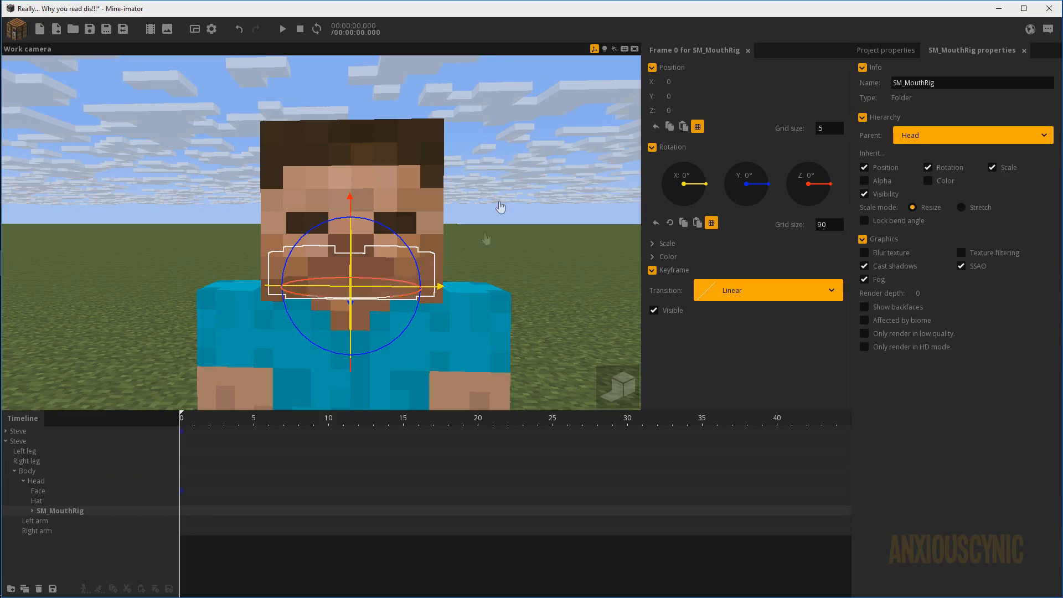
left_click_drag(500, 208, 446, 213)
scroll(457, 265, "up", 4)
left_click_drag(457, 265, 427, 254)
scroll(426, 254, "down", 2)
left_click_drag(420, 218, 460, 219)
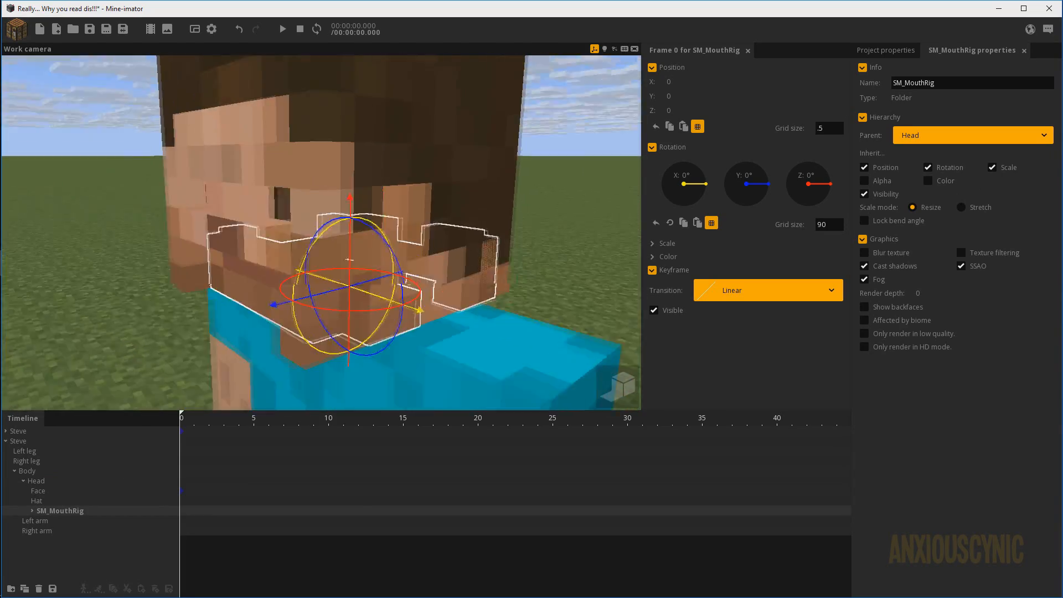
left_click_drag(395, 194, 388, 222)
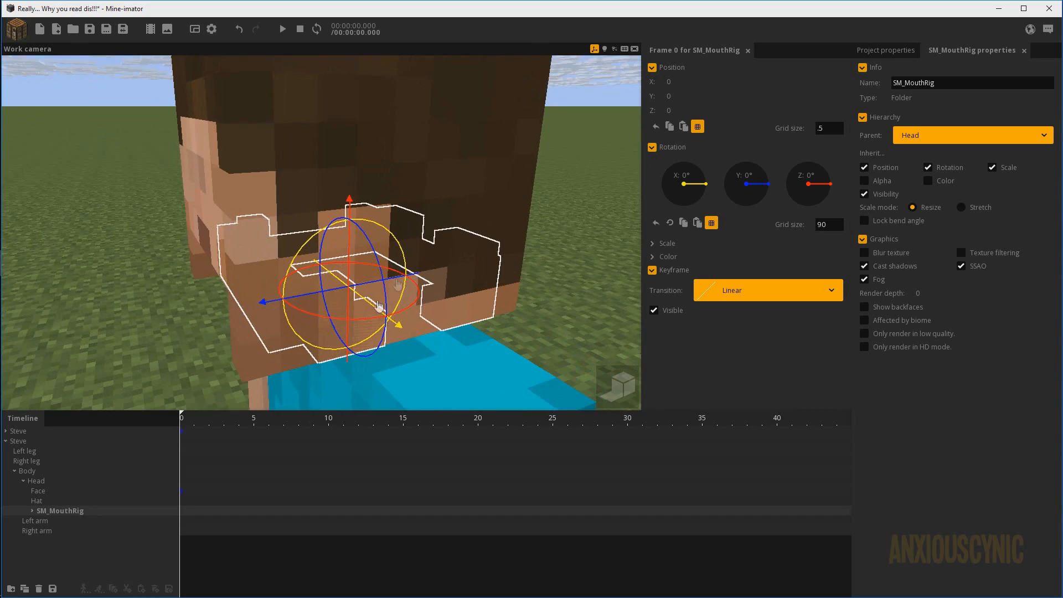
left_click_drag(371, 290, 349, 293)
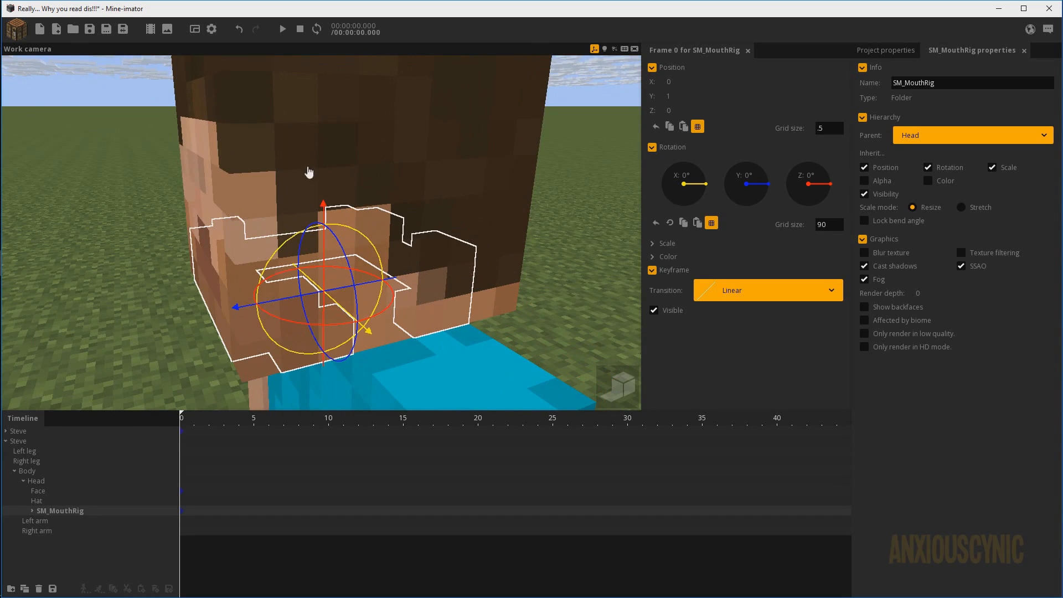
Step: Examine the fit of the mouth rig on the head from the front and both sides
left_click_drag(309, 172, 388, 180)
left_click(457, 190)
left_click(501, 205)
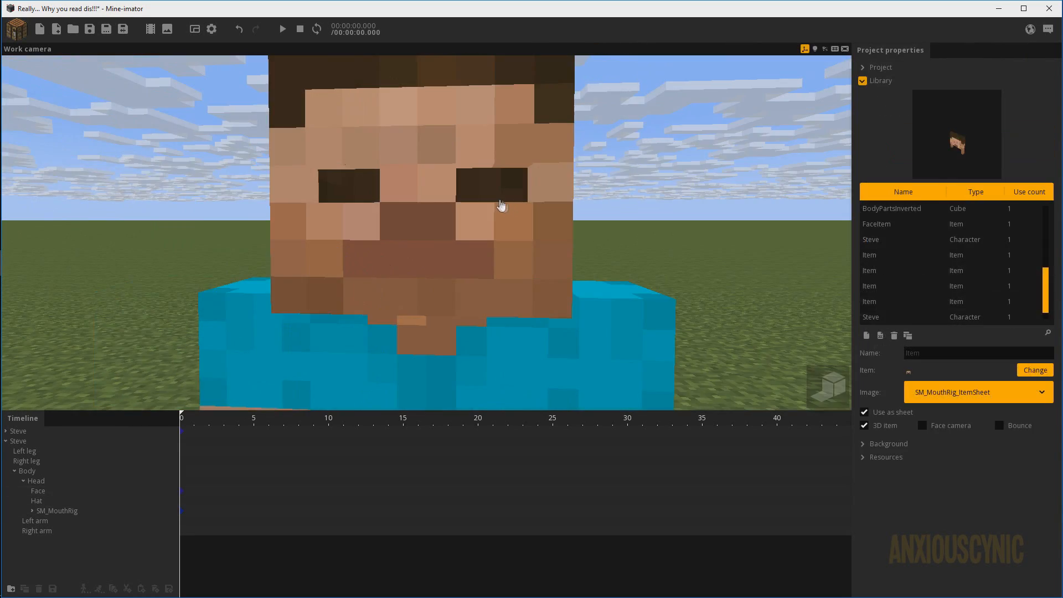
left_click_drag(500, 201, 477, 248)
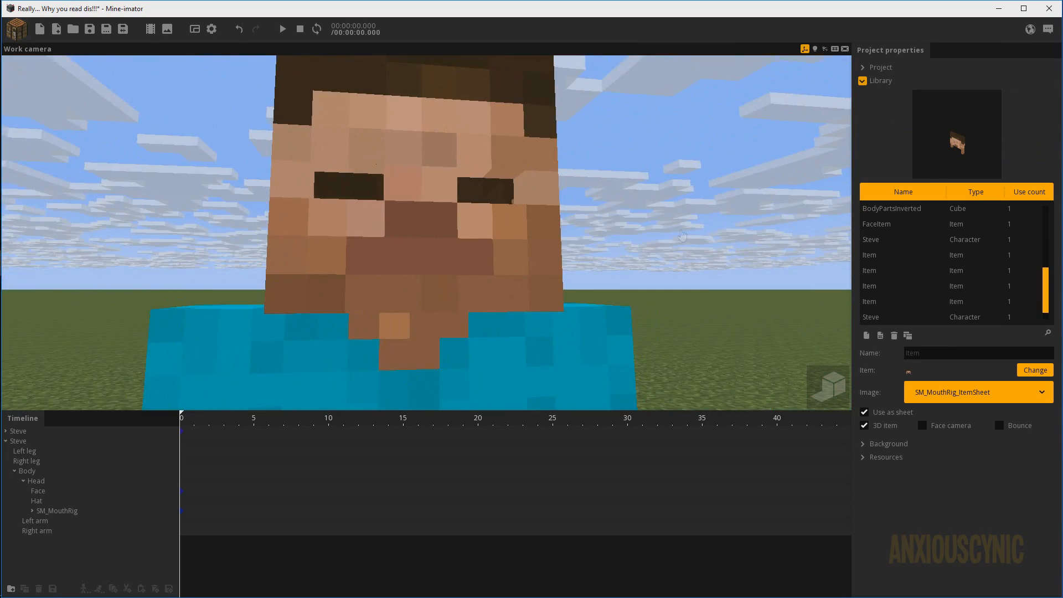
left_click_drag(682, 236, 749, 315)
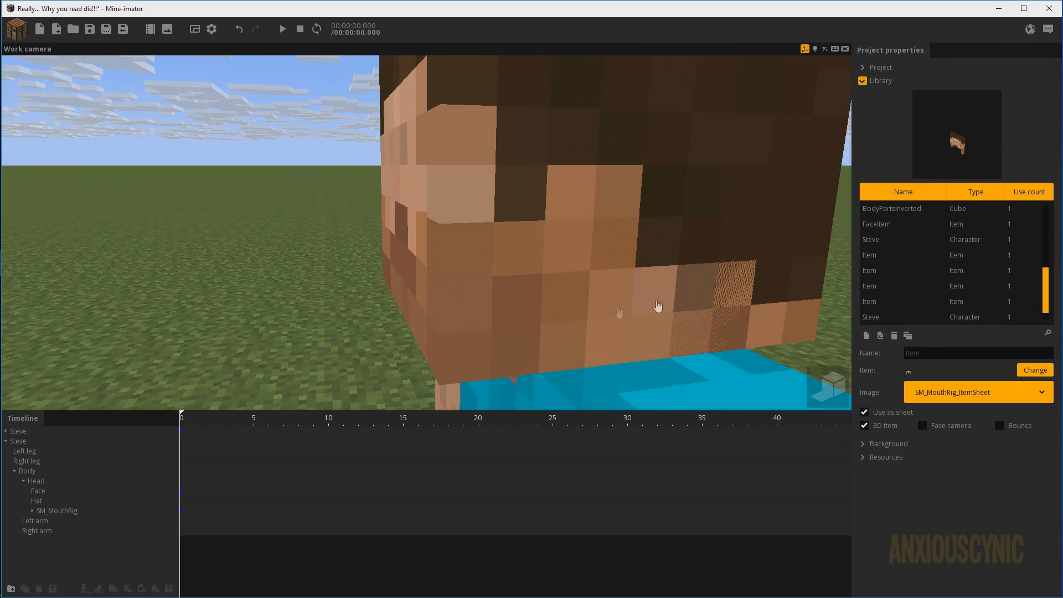
scroll(554, 221, "down", 3)
left_click_drag(548, 218, 792, 224)
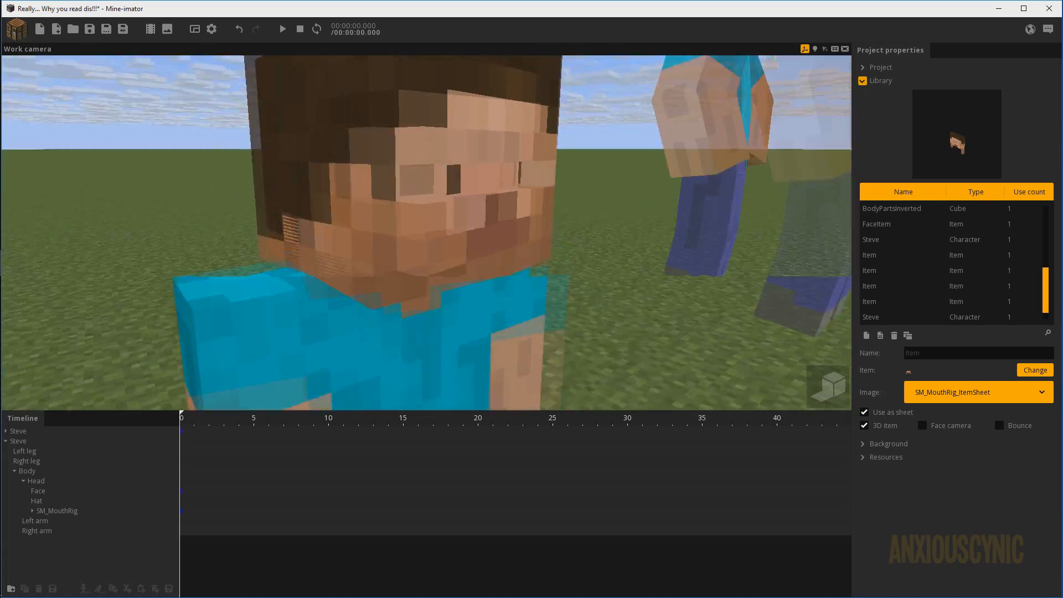
right_click_drag(426, 233, 494, 252)
Step: Inspect the Mouth - Rotate folder inside the finished Steve's head hierarchy
left_click(8, 431)
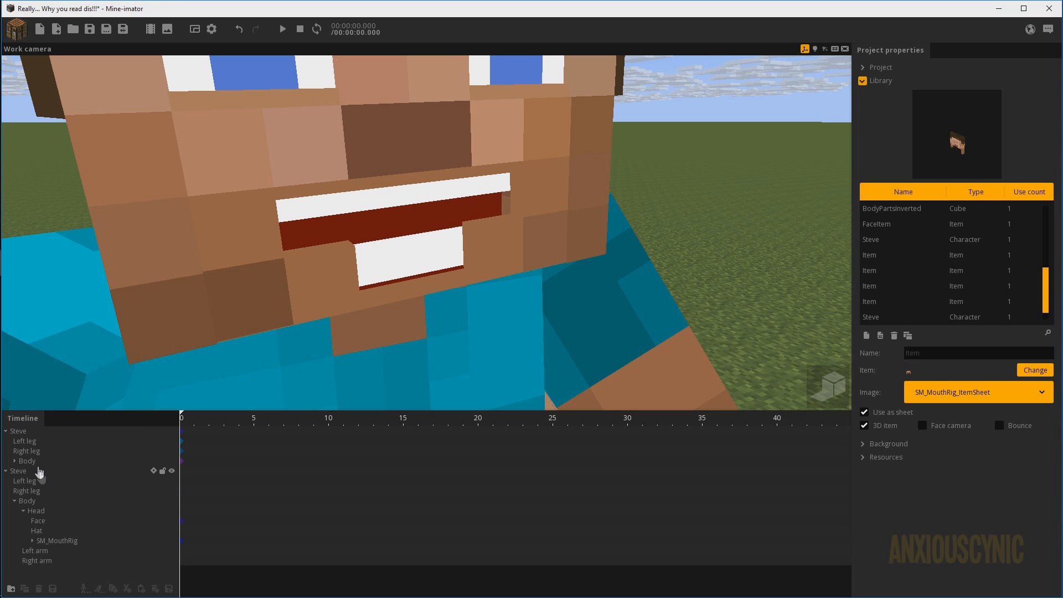
left_click(16, 462)
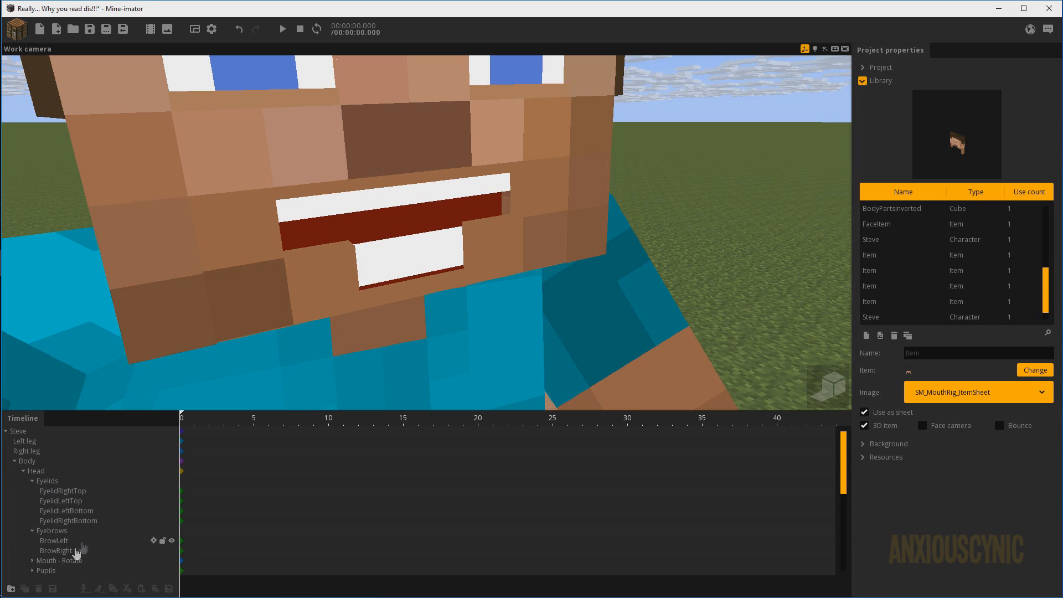
left_click(55, 560)
right_click_drag(370, 326, 409, 307)
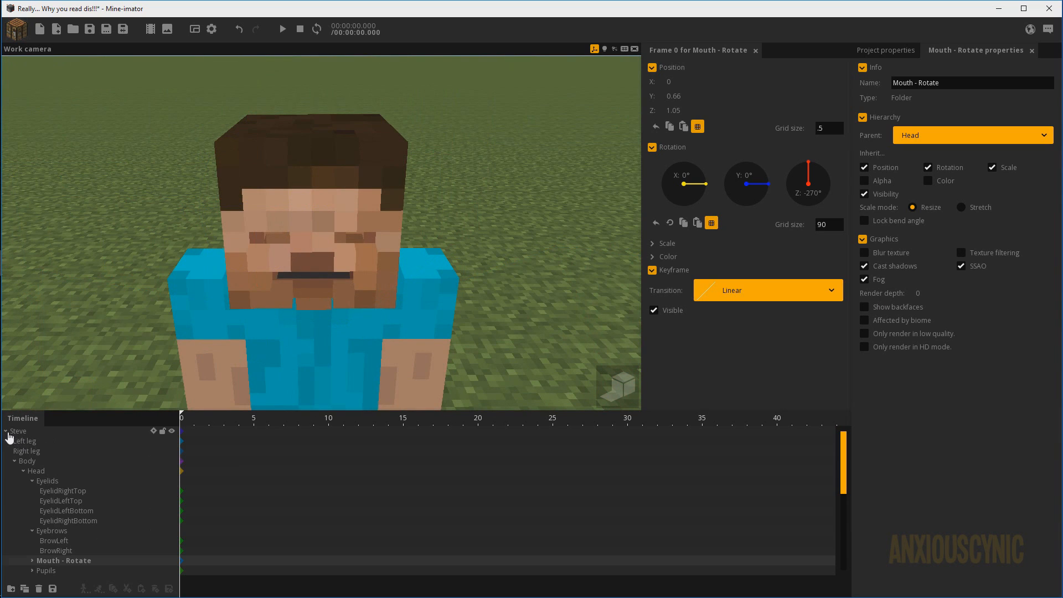
left_click(7, 431)
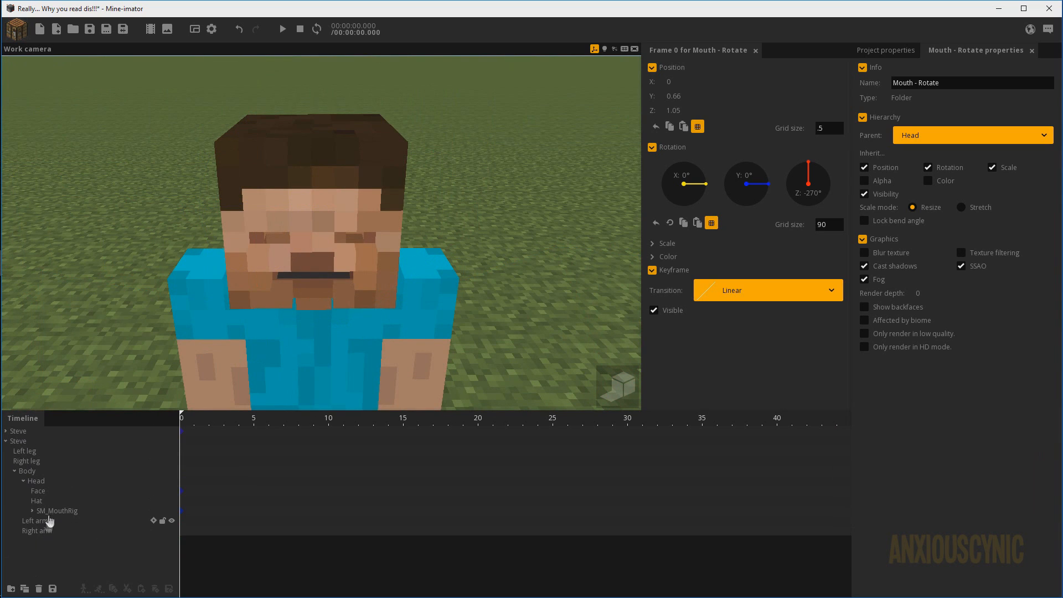
Step: Rotate the SM_MouthRig folder to Z -90° and move it out in front of the head to Y 13
left_click(55, 510)
right_click_drag(277, 392, 372, 263)
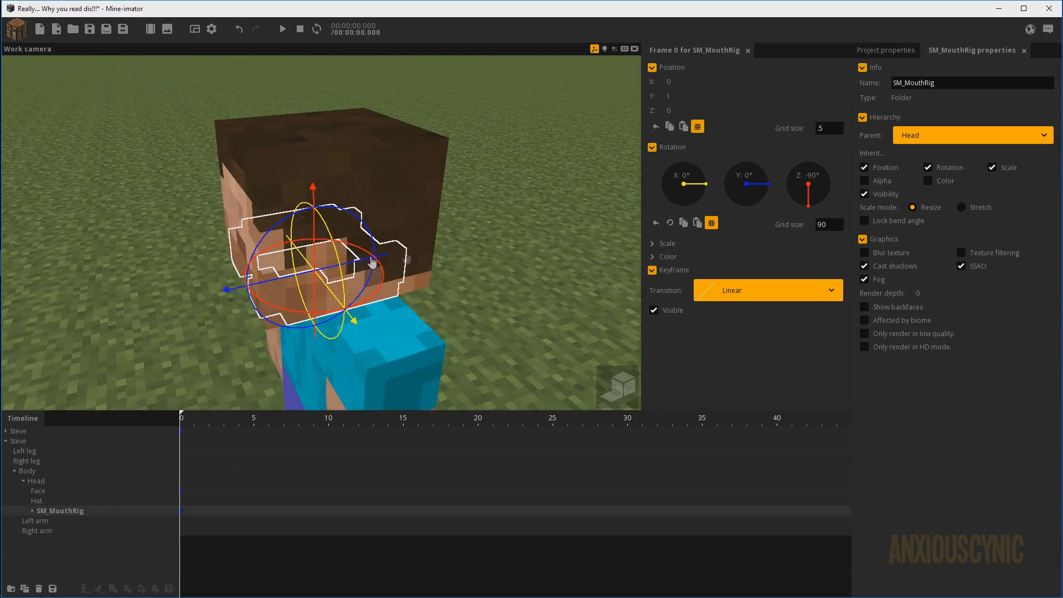
left_click_drag(333, 272, 91, 335)
left_click_drag(182, 116, 318, 167)
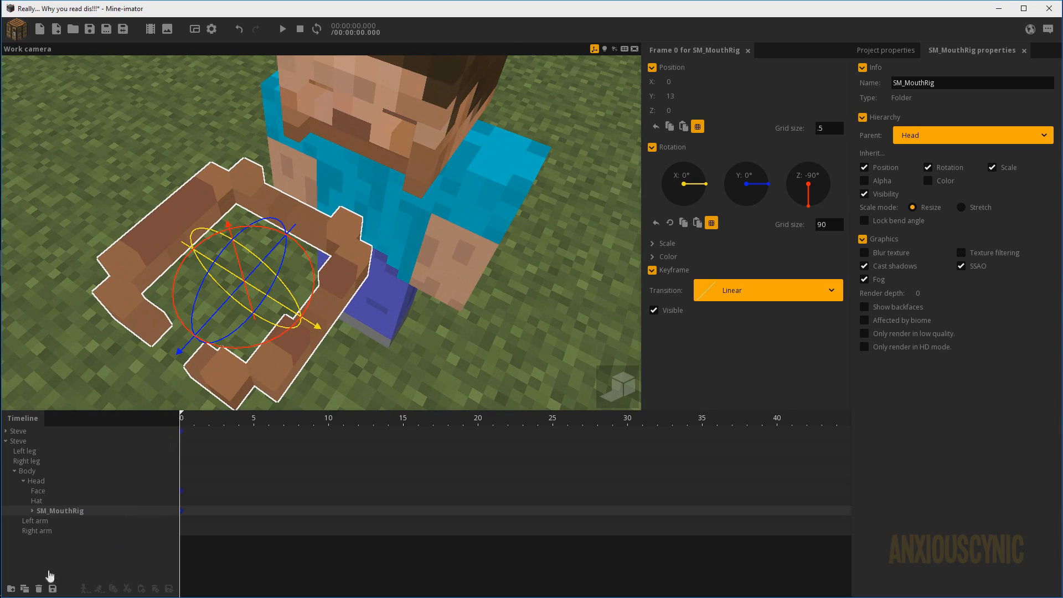
Step: In the SM_MouthRig folder, move MouthOpenNarrow to Y -3 and MouthOpenWide to X -3
left_click(33, 511)
double_click(58, 521)
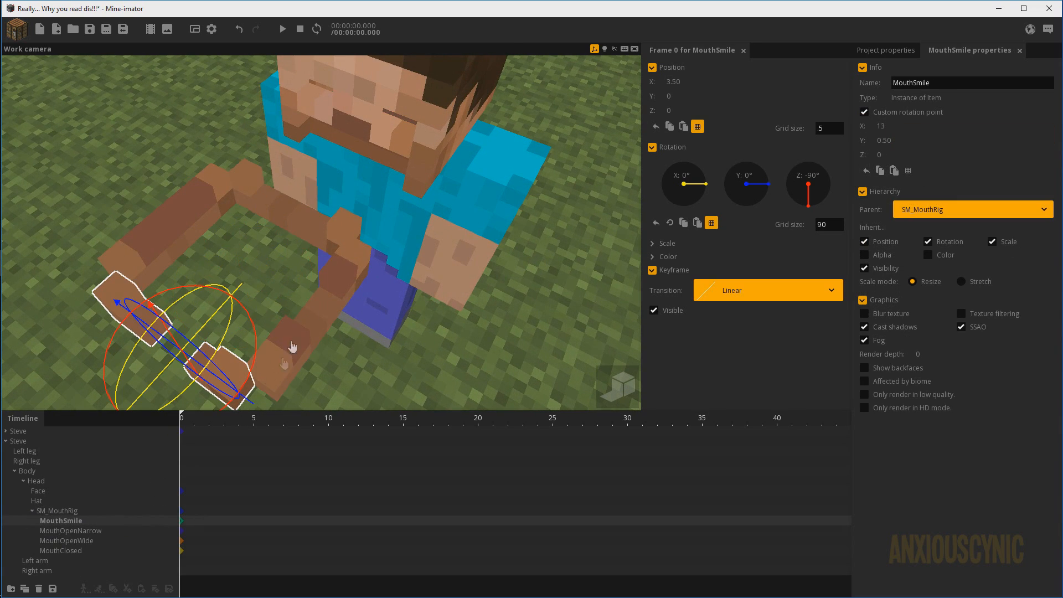
left_click(61, 531)
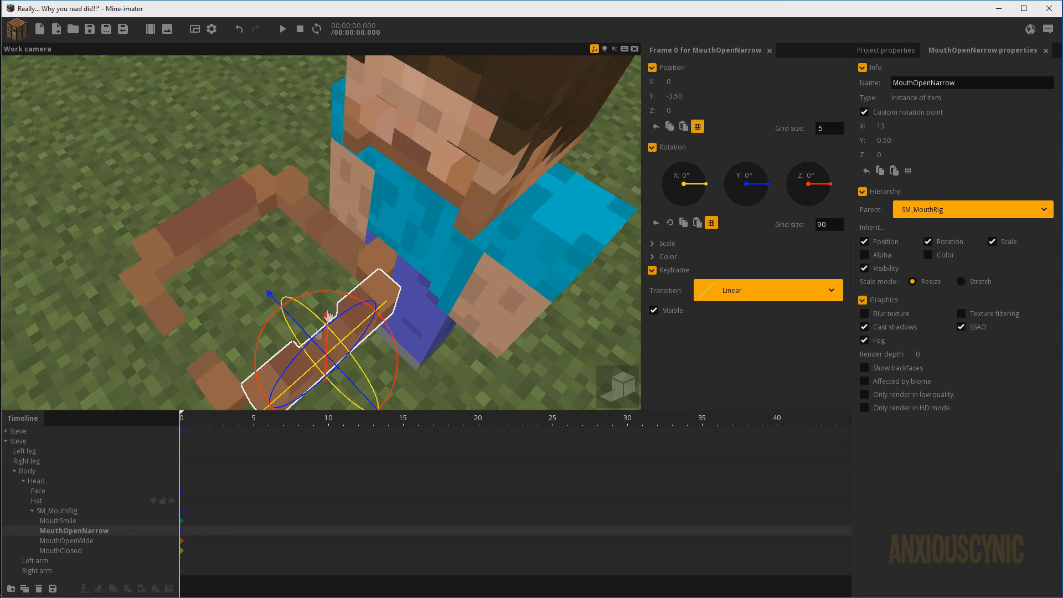
left_click_drag(375, 221, 492, 281)
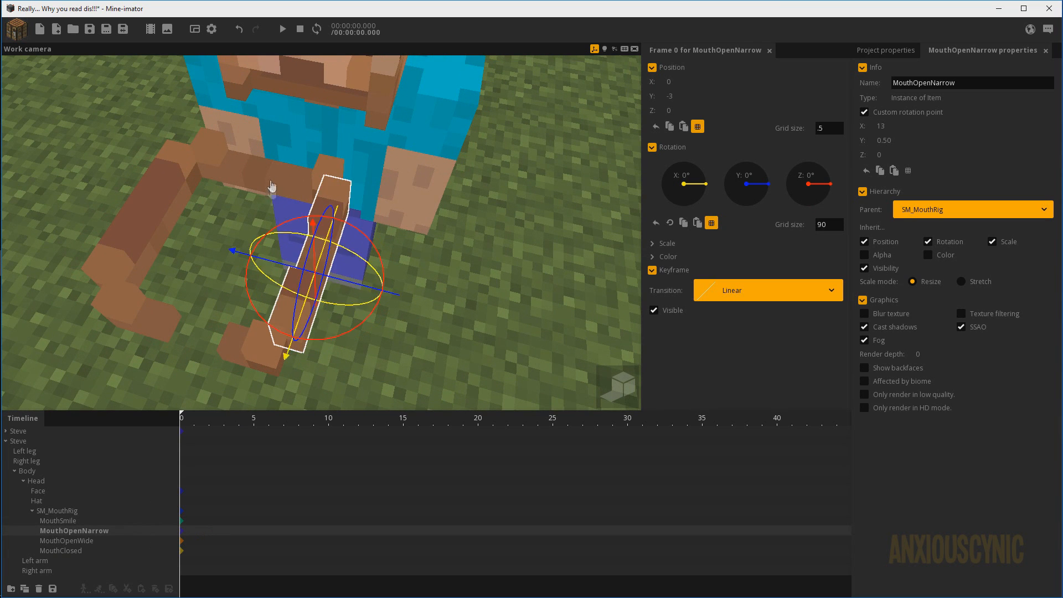
left_click(271, 180)
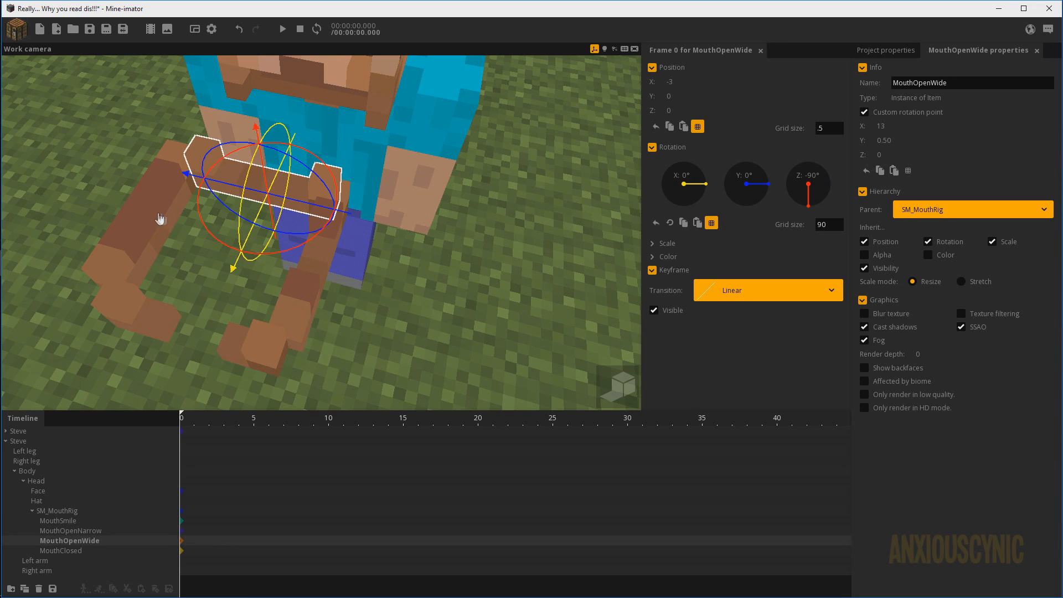
Step: Move MouthClosed inward to Y 3, keeping X at 0, and move MouthSmile to X 3
left_click(159, 219)
left_click_drag(166, 220, 159, 234)
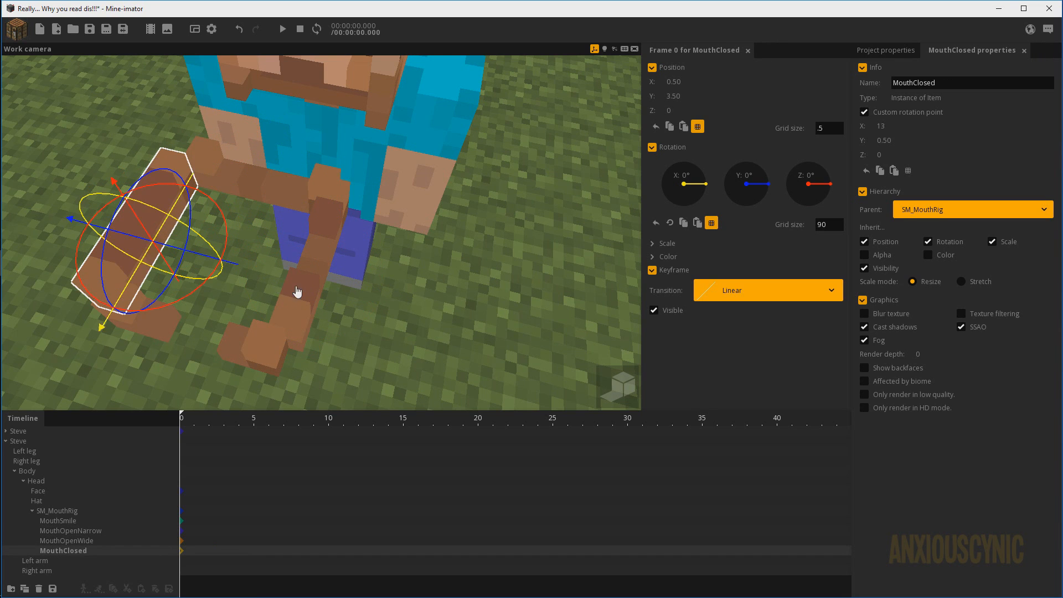
left_click_drag(295, 287, 293, 381)
key("ctrl+z")
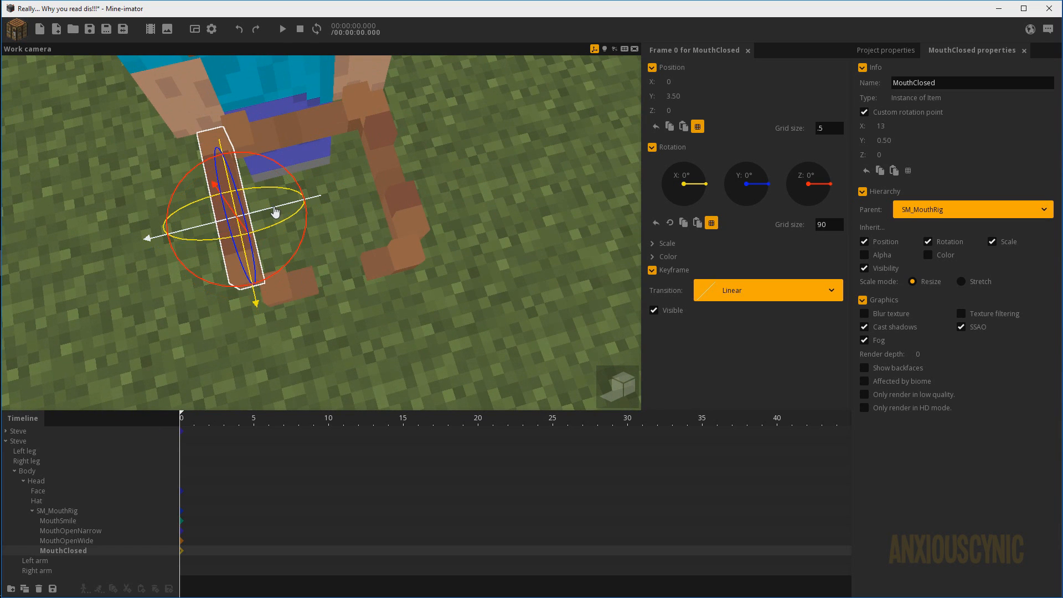
left_click_drag(273, 208, 288, 210)
left_click(387, 261)
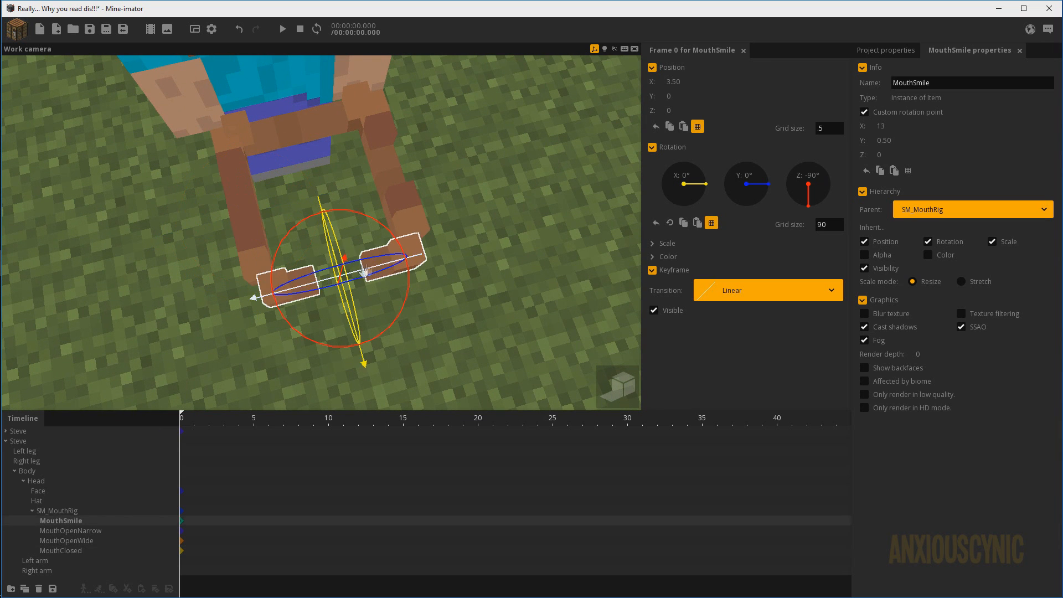
left_click_drag(363, 356, 360, 347)
left_click_drag(462, 208, 497, 229)
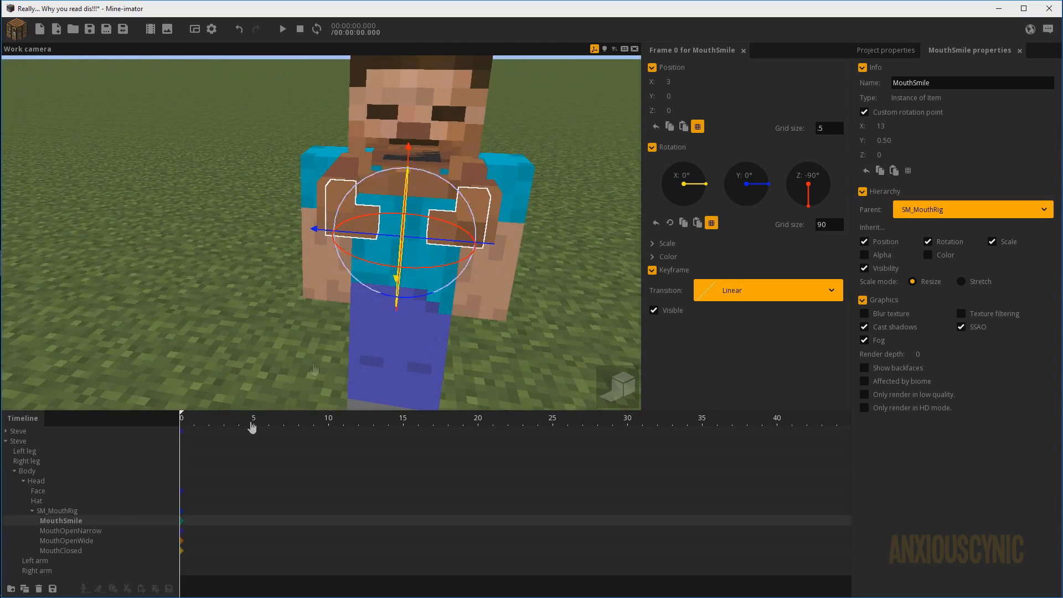
Step: Collapse the SM_MouthRig folder and move it back against the head to Y 1.50
left_click(74, 511)
left_click(32, 511)
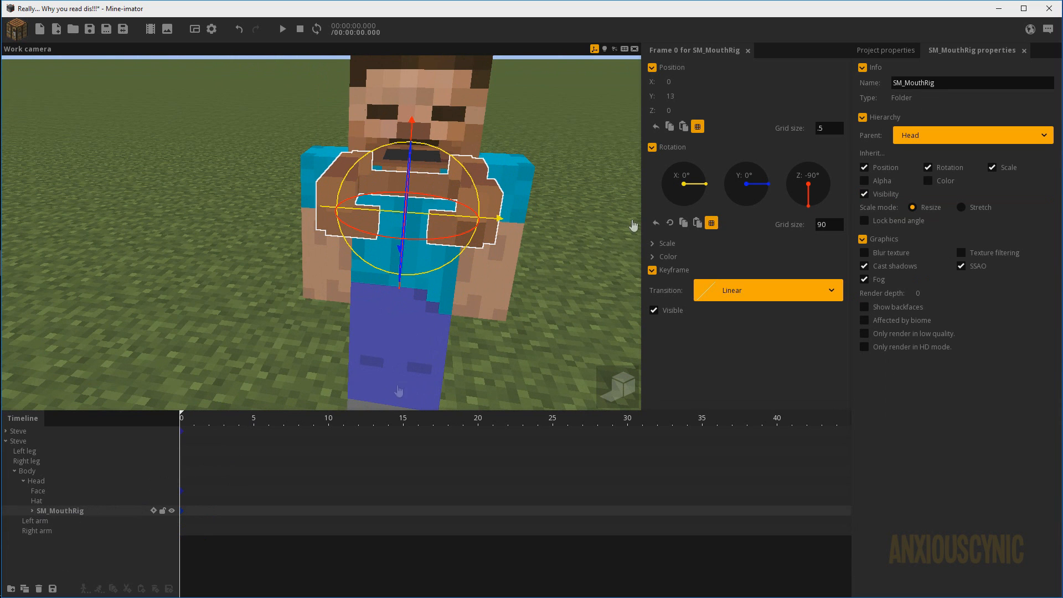
left_click_drag(597, 151, 531, 166)
left_click_drag(446, 219, 616, 192)
left_click_drag(426, 166, 403, 197)
scroll(350, 212, "up", 1)
left_click_drag(221, 164, 200, 159)
left_click(147, 160)
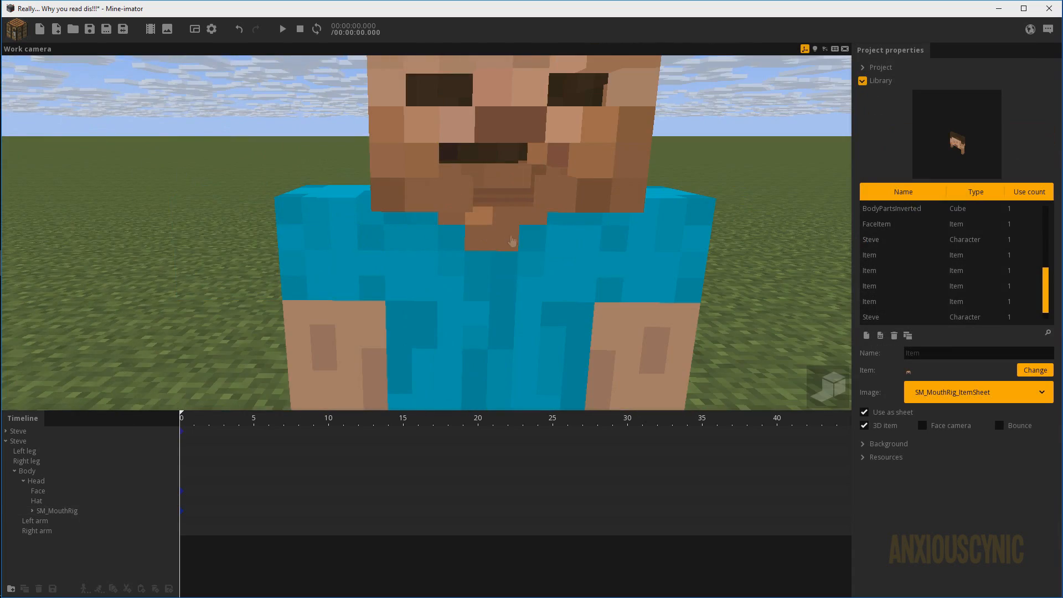
Step: Examine the mouth rig's fit on Steve's face from the front and at an angle
left_click_drag(512, 241, 479, 191)
left_click_drag(614, 200, 605, 191)
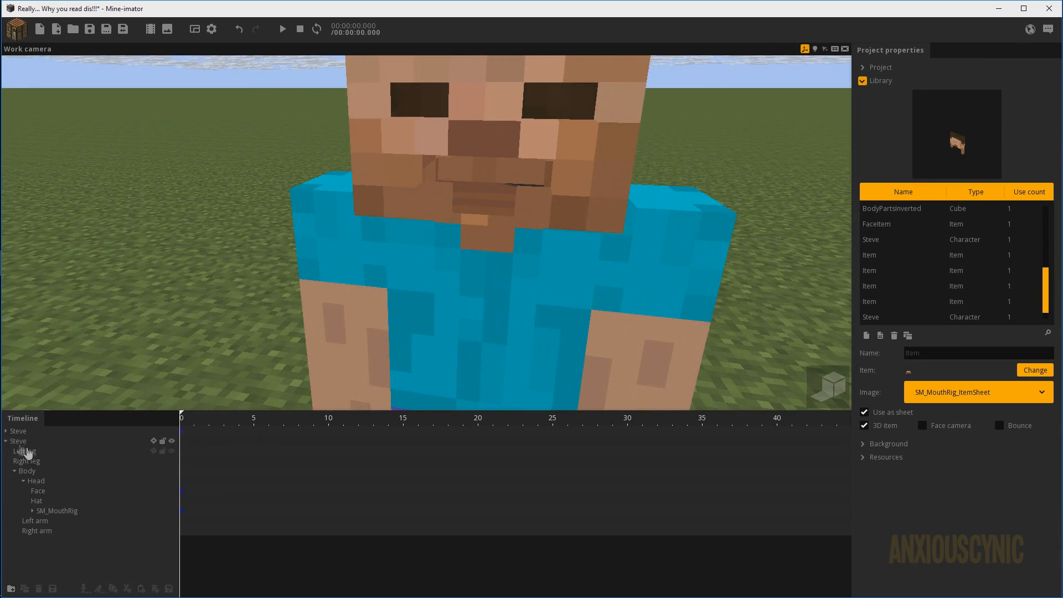
left_click(45, 510)
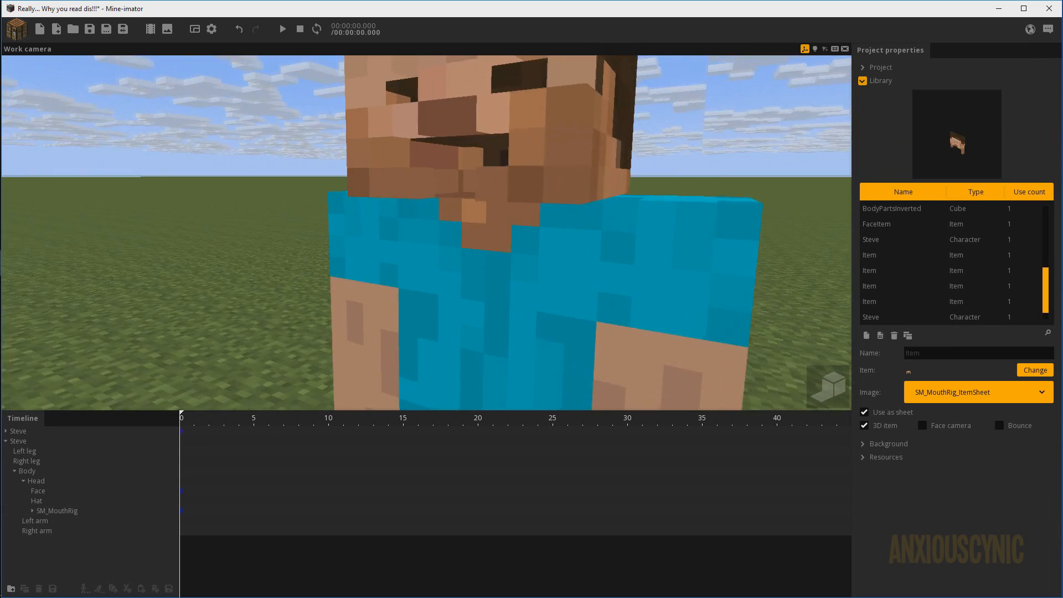
left_click_drag(507, 204, 543, 218)
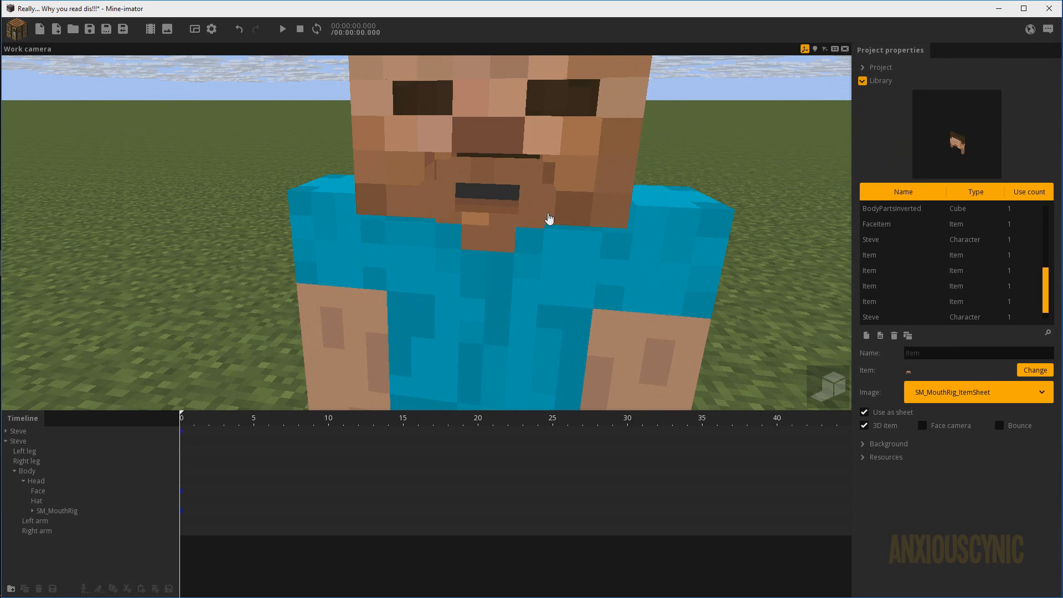
right_click_drag(405, 242, 430, 224)
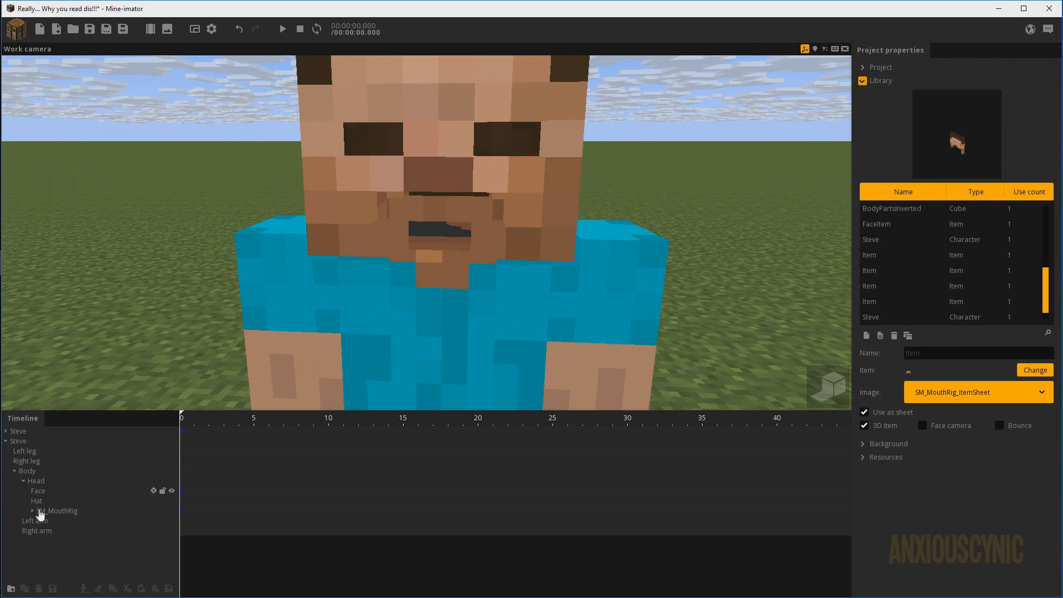
Step: Rotate the SM_MouthRig folder to Z 0° and check the closed mouth on the face
left_click(38, 510)
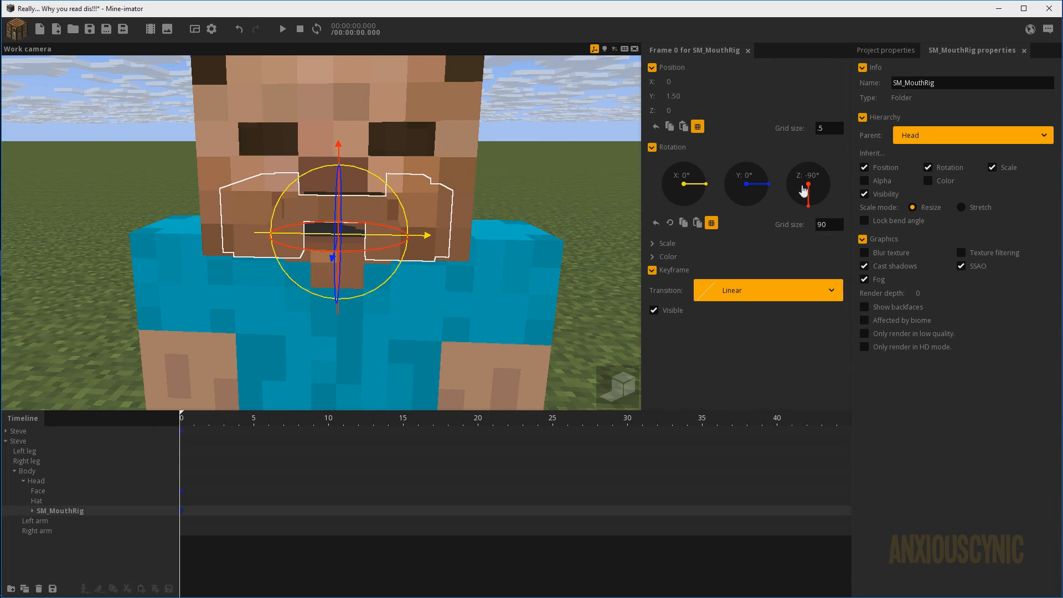
right_click(803, 191)
left_click(502, 187)
left_click_drag(577, 199, 562, 177)
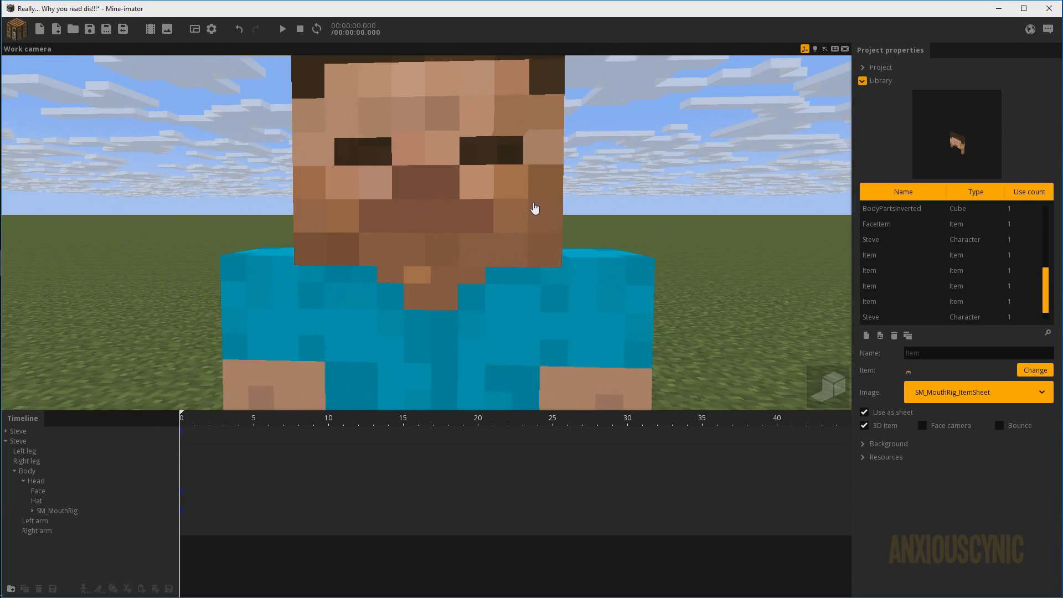
left_click(66, 510)
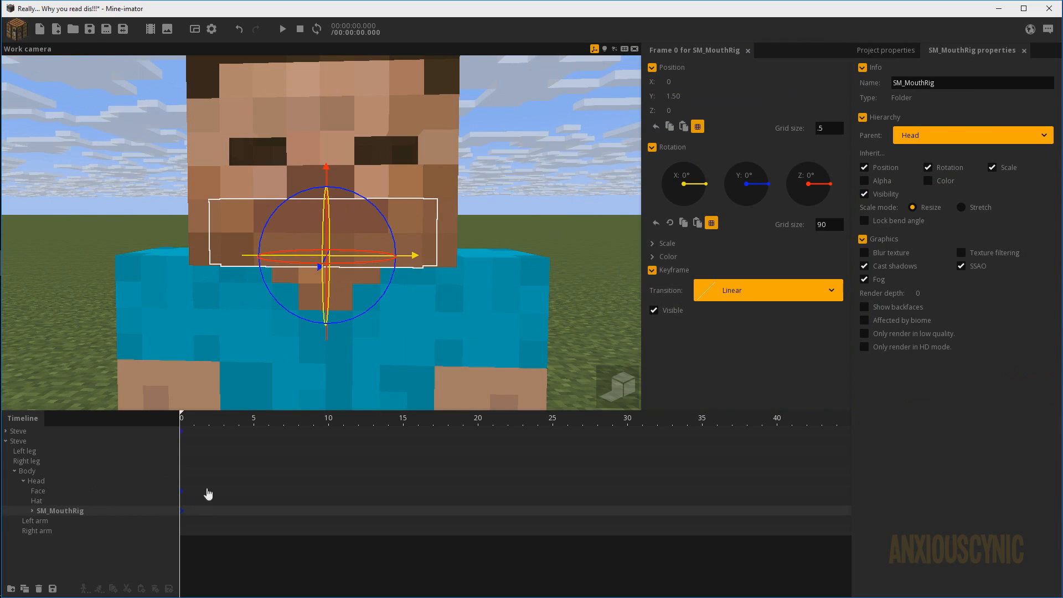
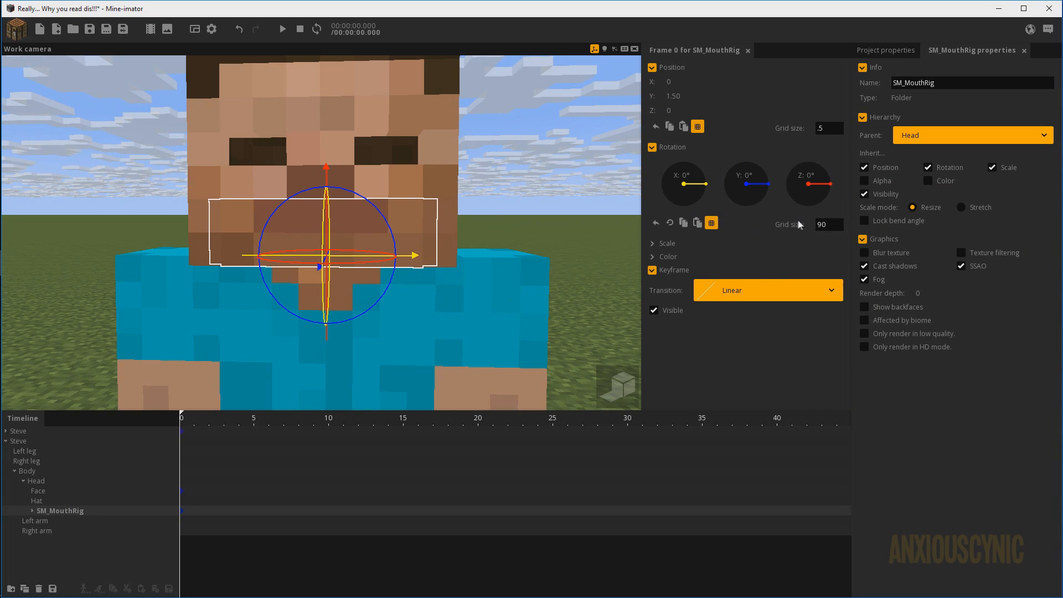
middle_click_drag(472, 180, 463, 173)
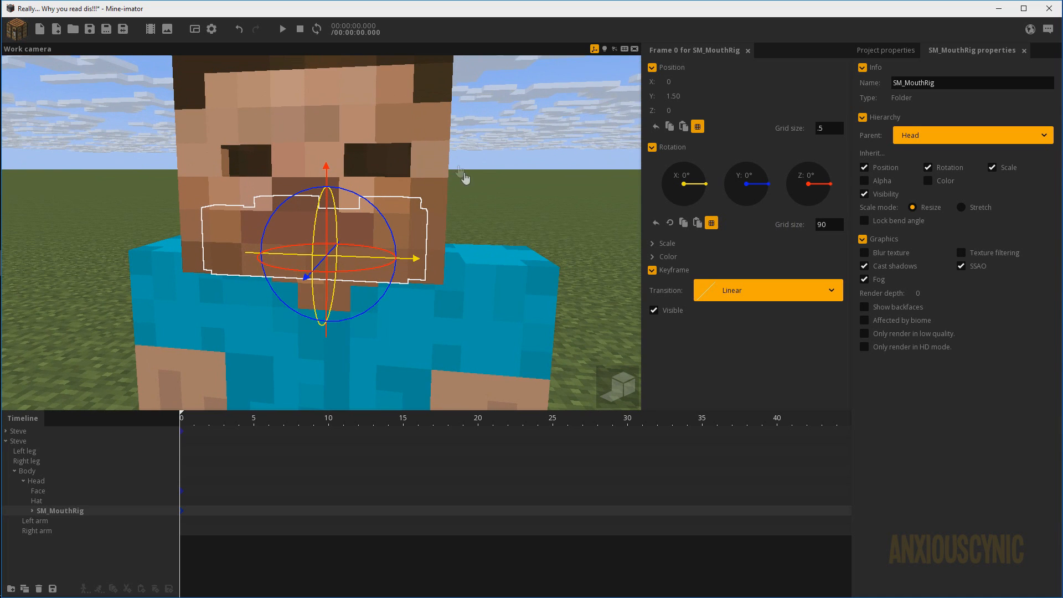
Step: Rotate the SM_MouthRig folder to Z -90° and on to Z -180°, checking each mouth shape
left_click_drag(830, 197, 831, 217)
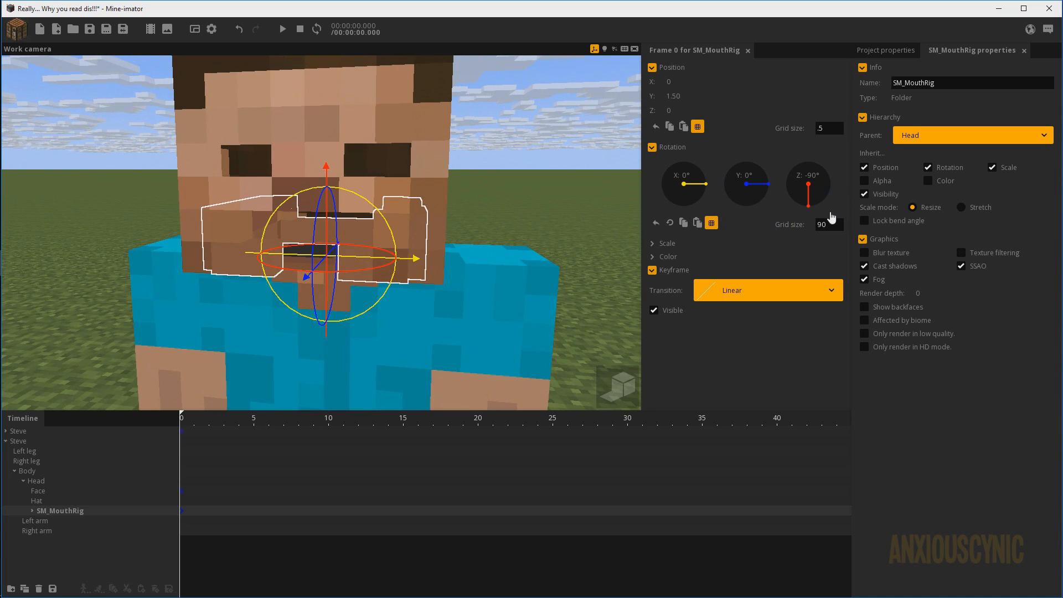
mouse_move(488, 171)
left_mouse_down()
mouse_move(501, 155)
mouse_move(492, 182)
mouse_move(489, 171)
left_mouse_up()
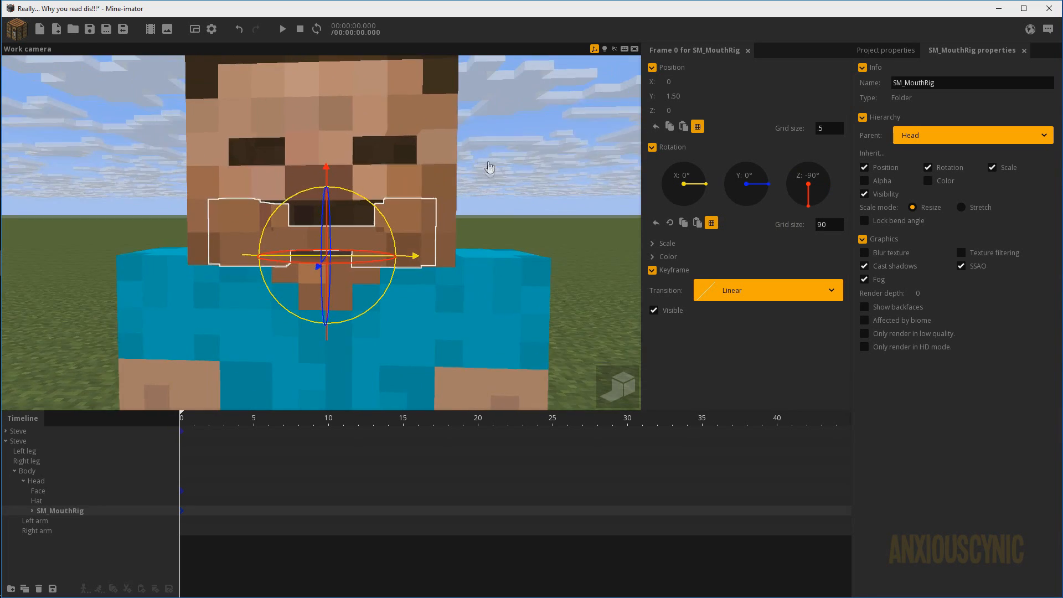
right_click_drag(489, 171, 476, 195)
mouse_move(489, 171)
left_mouse_down()
mouse_move(488, 194)
mouse_move(399, 194)
mouse_move(489, 188)
left_mouse_up()
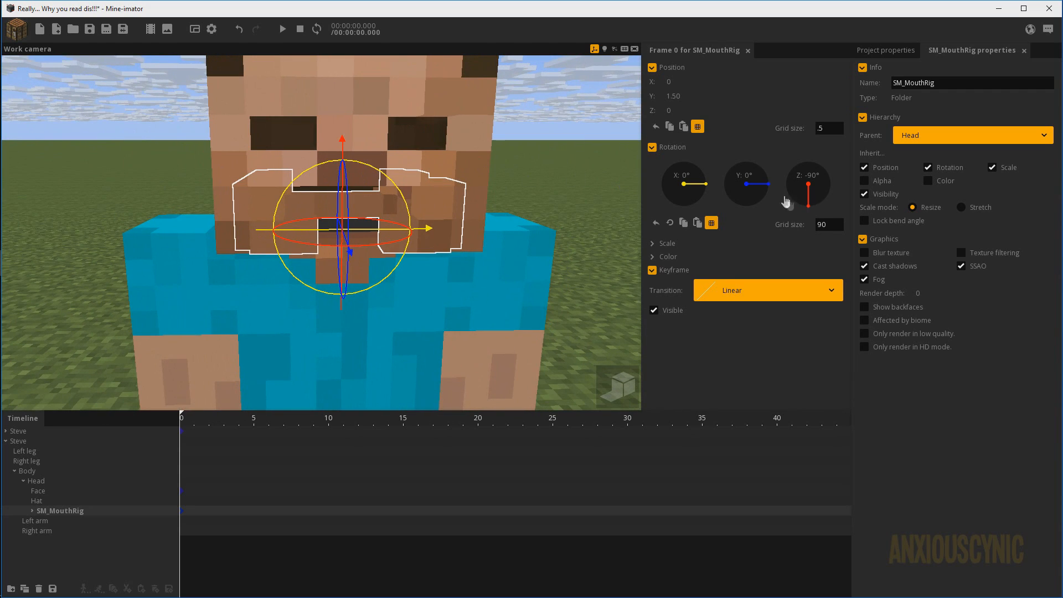
left_click_drag(784, 197, 771, 183)
mouse_move(484, 185)
left_mouse_down()
mouse_move(470, 122)
mouse_move(481, 194)
left_mouse_up()
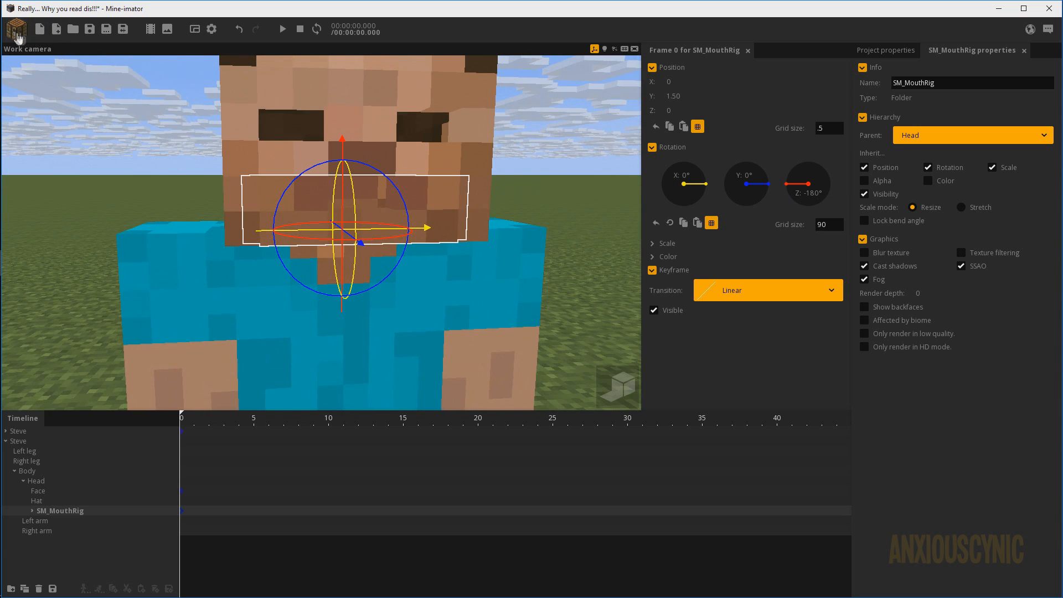
Step: Create an untextured Surface and place it inside the head behind the eyes and mouth at Y 1.50, Z 17.50
left_click(16, 35)
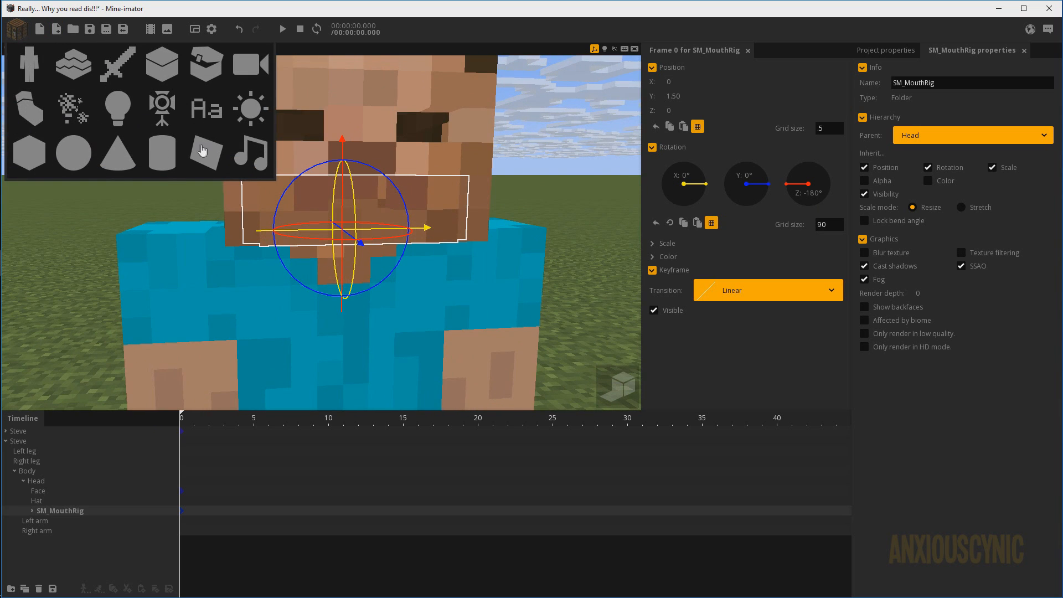
left_click(205, 156)
left_click(381, 212)
scroll(294, 194, "down", 3)
left_click_drag(294, 195, 194, 174)
left_click(43, 540)
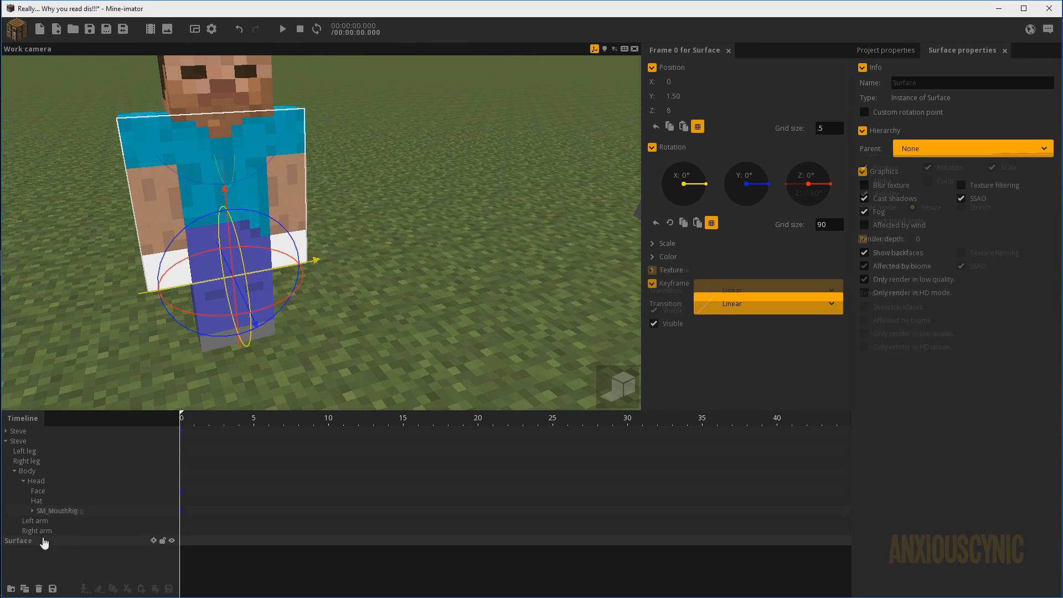
left_click_drag(225, 209, 229, 113)
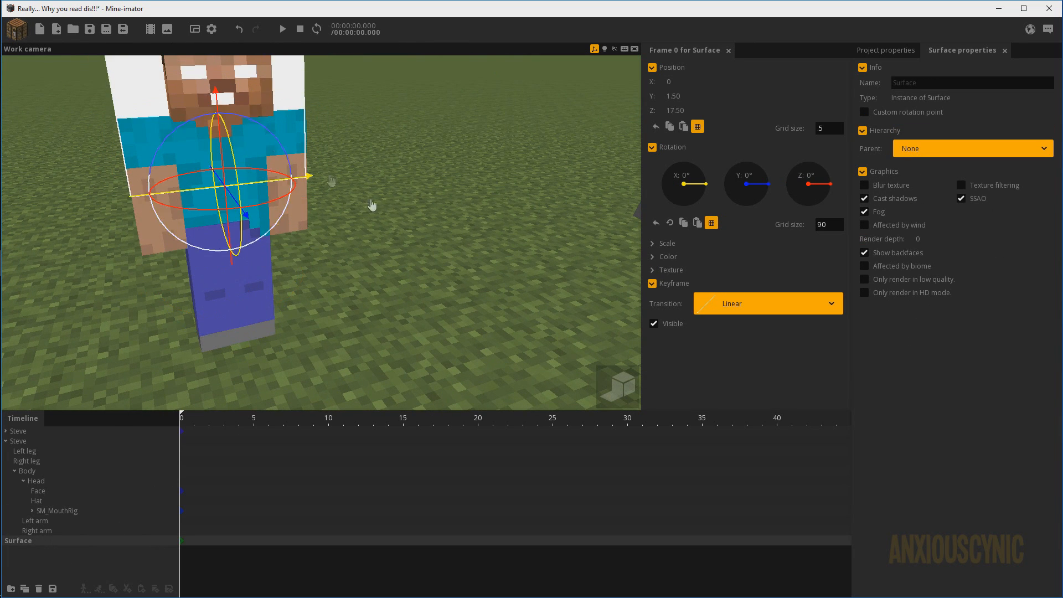
Step: Color the Surface red and lower it so that it backs the mouth opening but not the eyes
left_click_drag(372, 207, 372, 247)
right_click_drag(410, 246, 372, 206)
scroll(410, 247, "up", 3)
left_click_drag(410, 247, 410, 288)
left_click_drag(410, 193, 439, 164)
right_click_drag(439, 164, 395, 167)
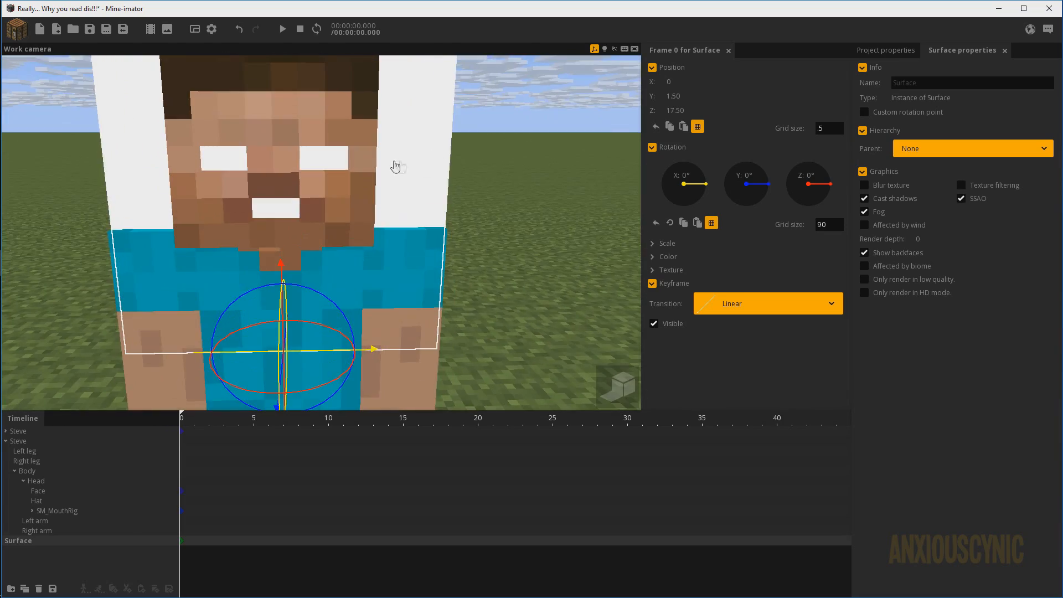
left_click(413, 167)
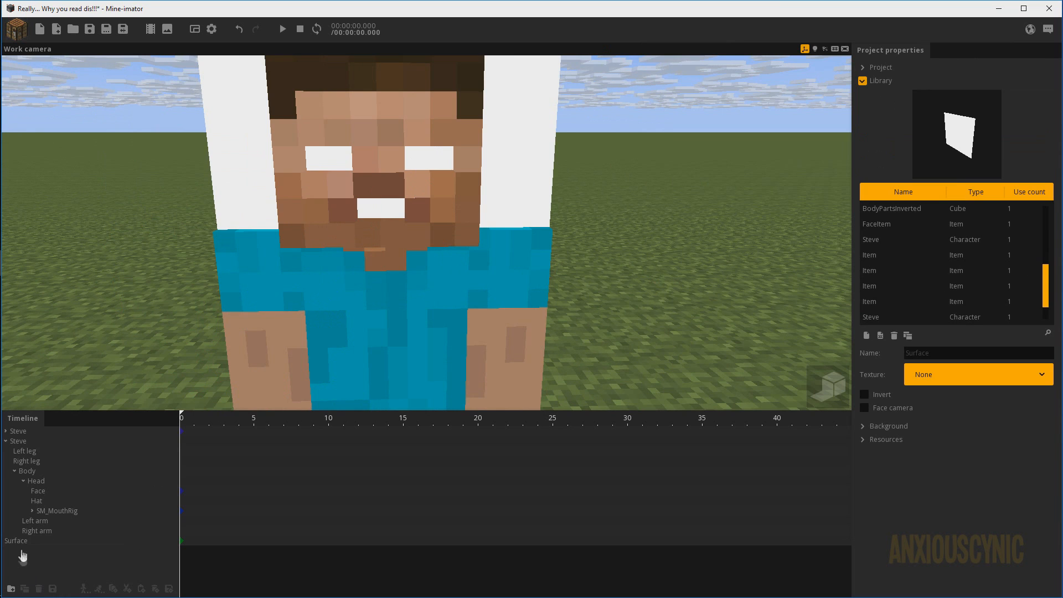
left_click(21, 543)
Step: Rotate the SM_MouthRig folder to Z -270° and back to Z 0° to compare the mouths against the red surface
left_click(58, 510)
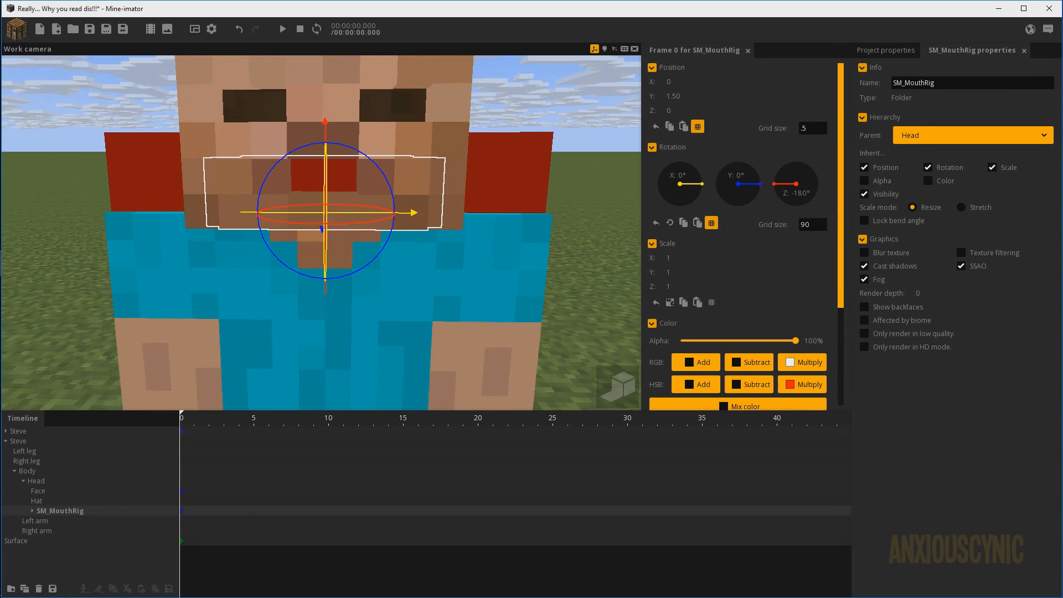
left_click_drag(448, 158, 448, 154)
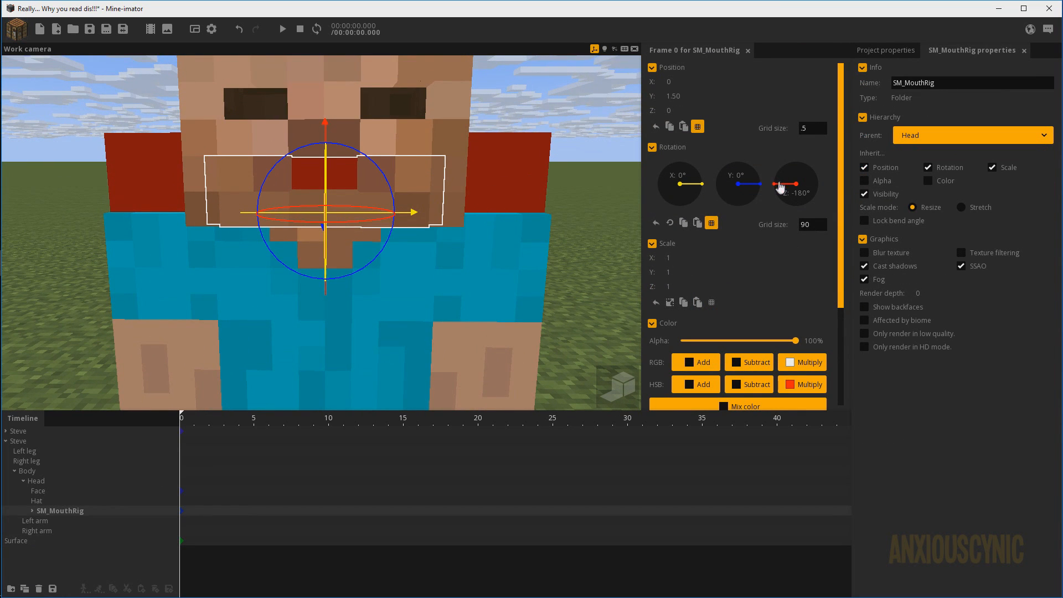
left_click_drag(779, 187, 791, 159)
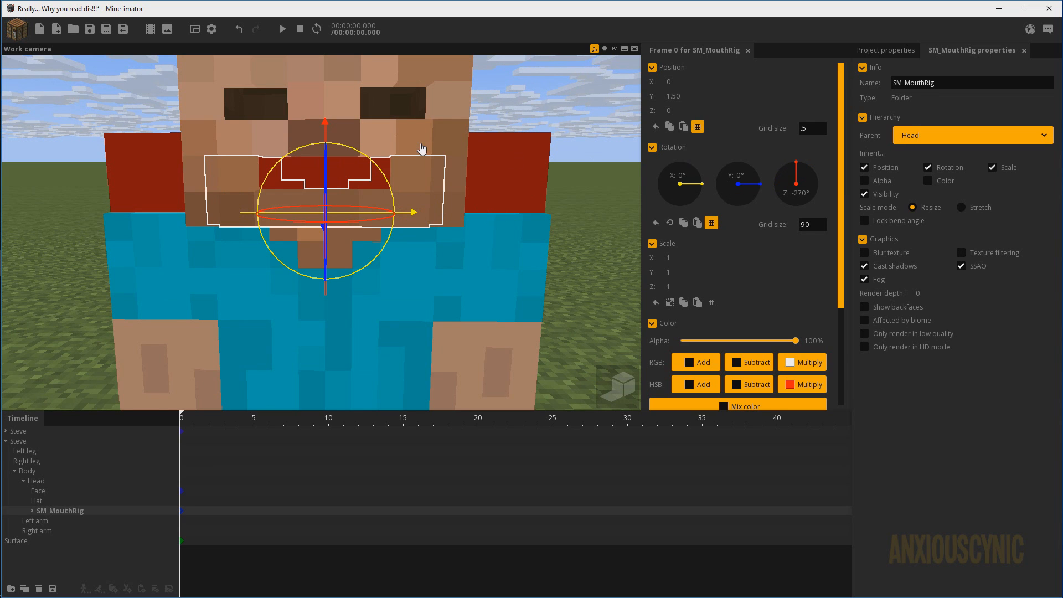
mouse_move(443, 142)
left_mouse_down()
mouse_move(360, 143)
mouse_move(453, 140)
left_mouse_up()
left_click_drag(796, 172, 822, 188)
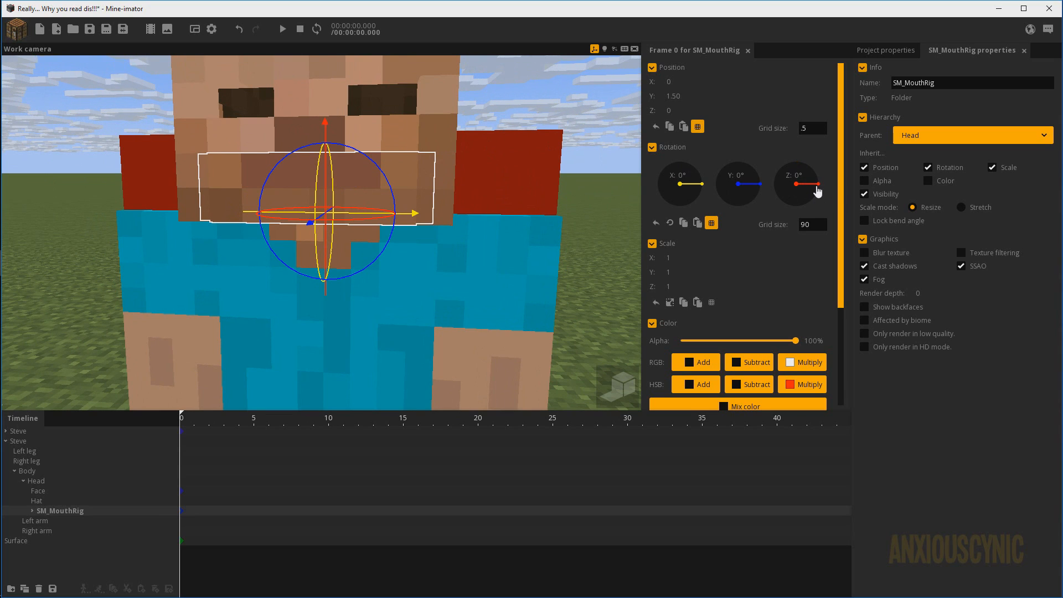
Step: Rotate the SM_MouthRig folder to Z 270° and flip it upside down to Y -180°
left_click_drag(817, 192, 779, 217)
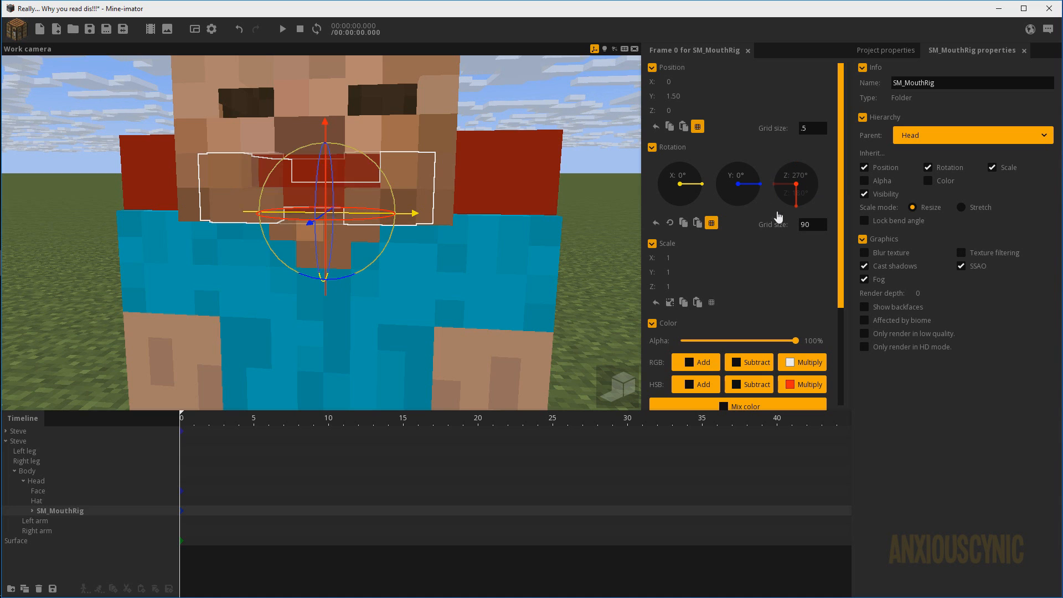
left_click_drag(504, 154, 465, 177)
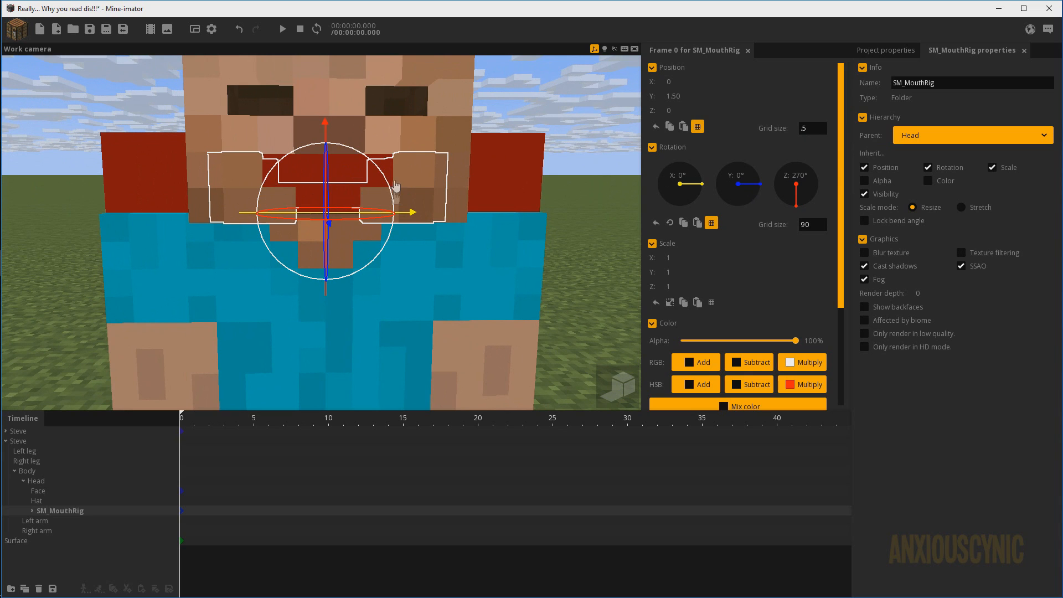
left_click_drag(762, 189, 696, 188)
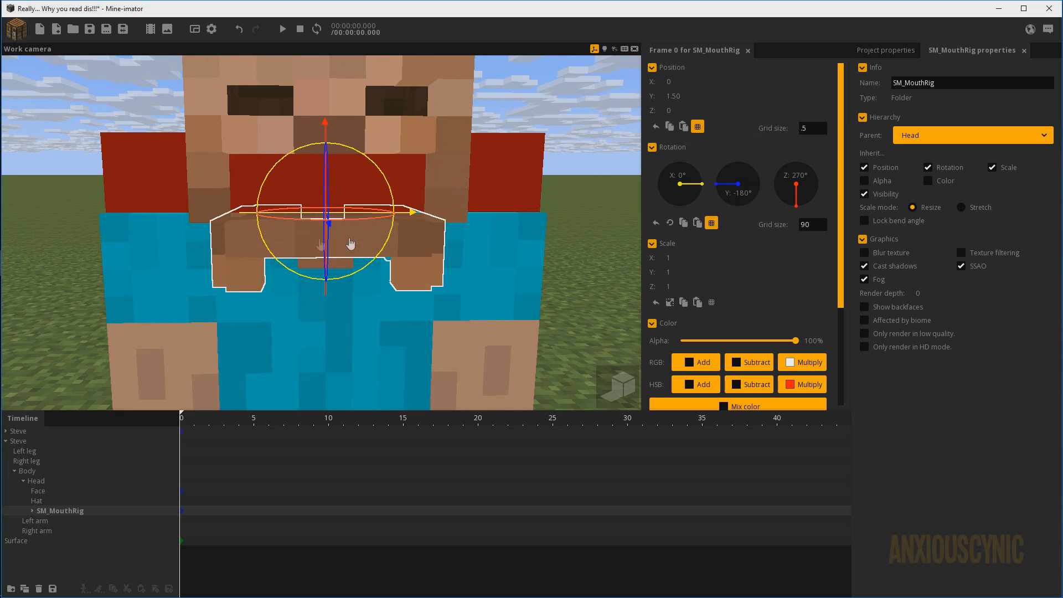
Step: Raise the four mouth shapes inside the SM_MouthRig folder together, bringing MouthSmile to Z -1
left_click_drag(487, 229, 436, 281)
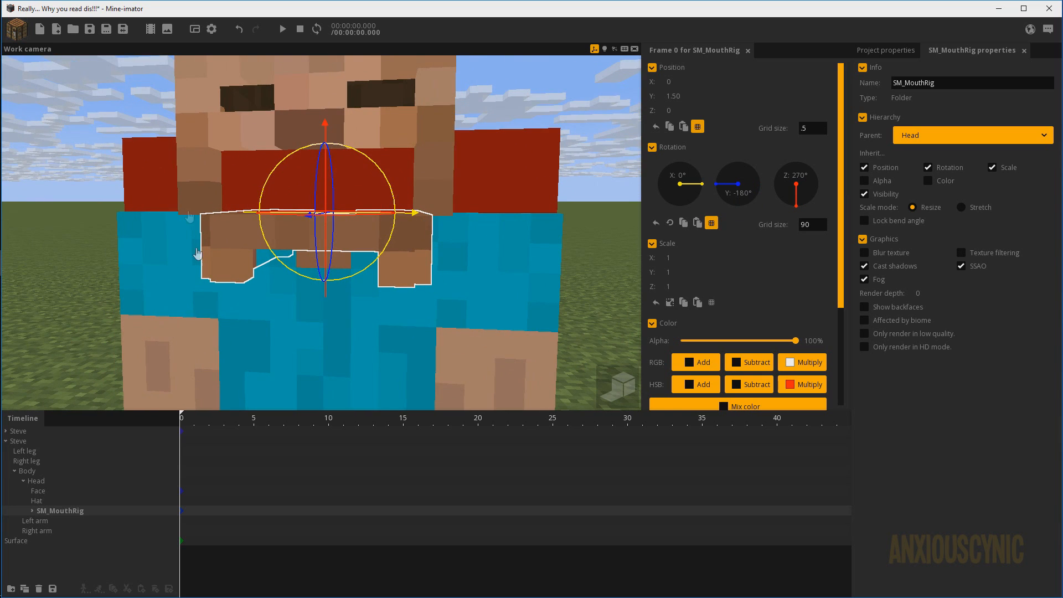
right_click_drag(477, 192, 477, 197)
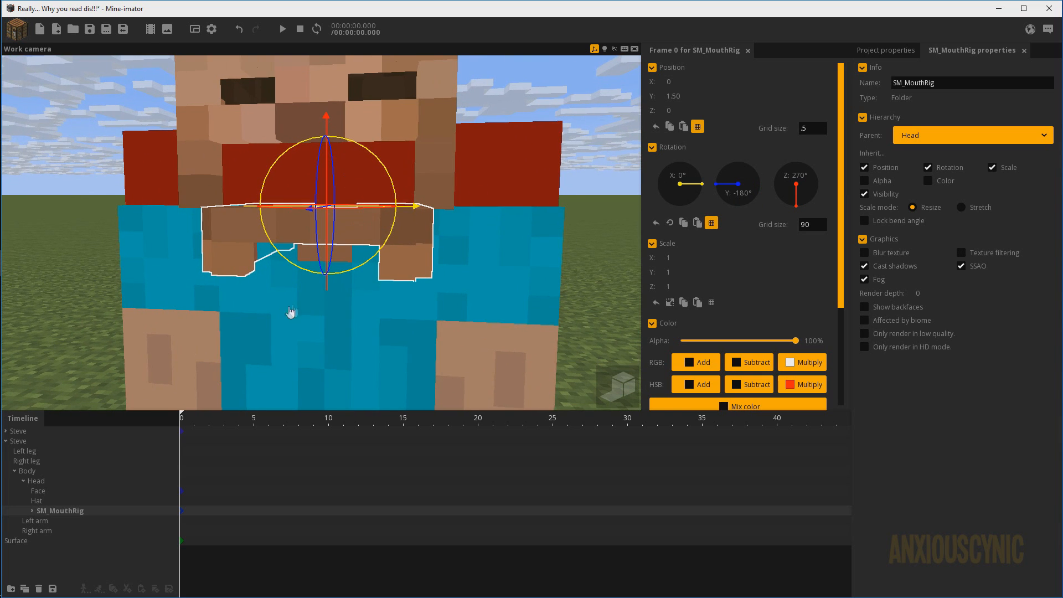
left_click(32, 511)
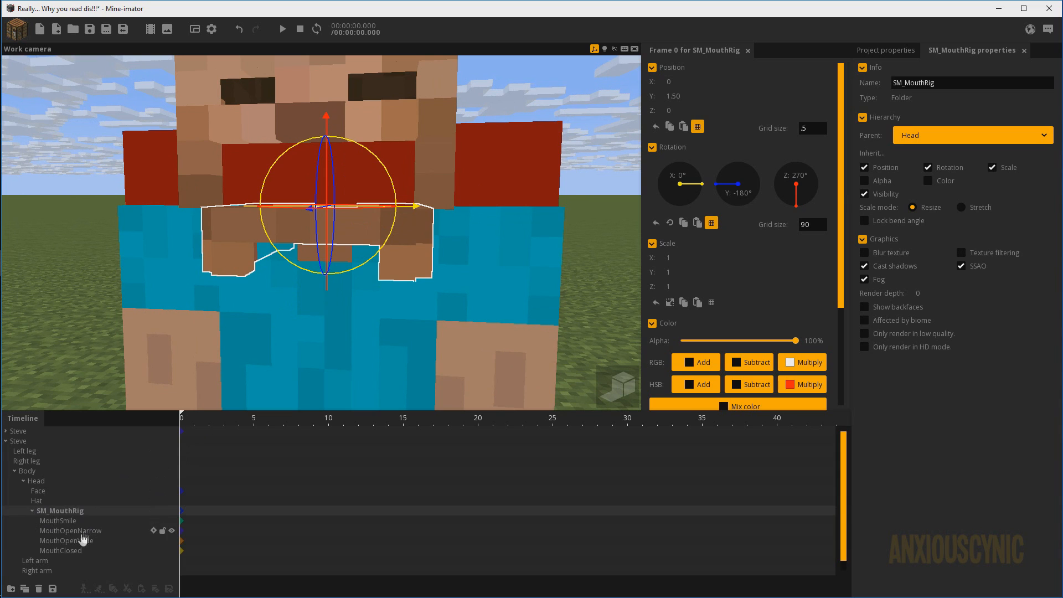
left_click(67, 549)
left_click(66, 541, "shift")
left_click(66, 530, "shift")
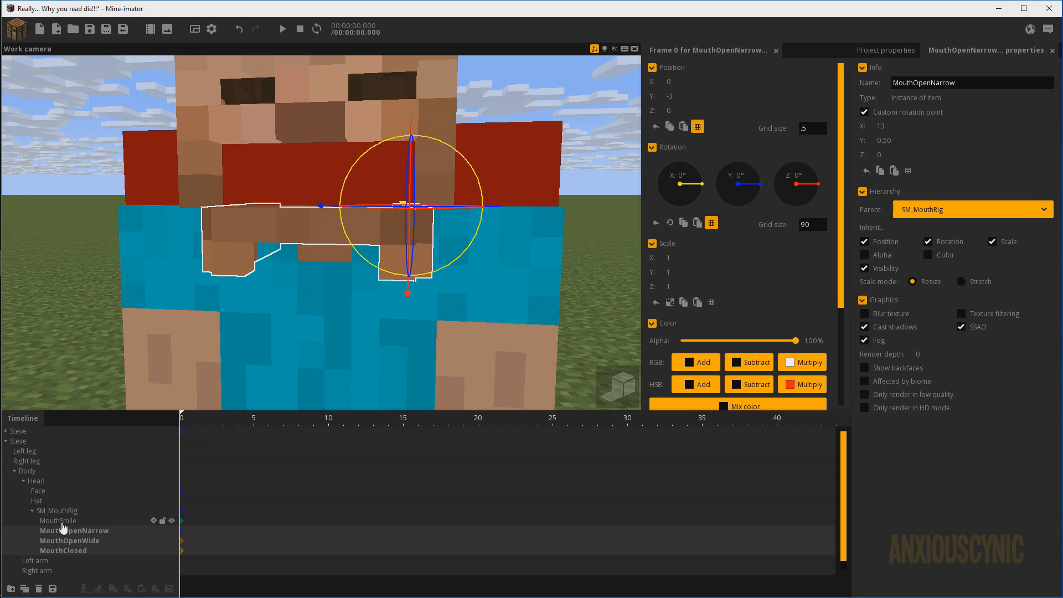
left_click(61, 521, "shift")
left_click_drag(337, 294, 335, 263)
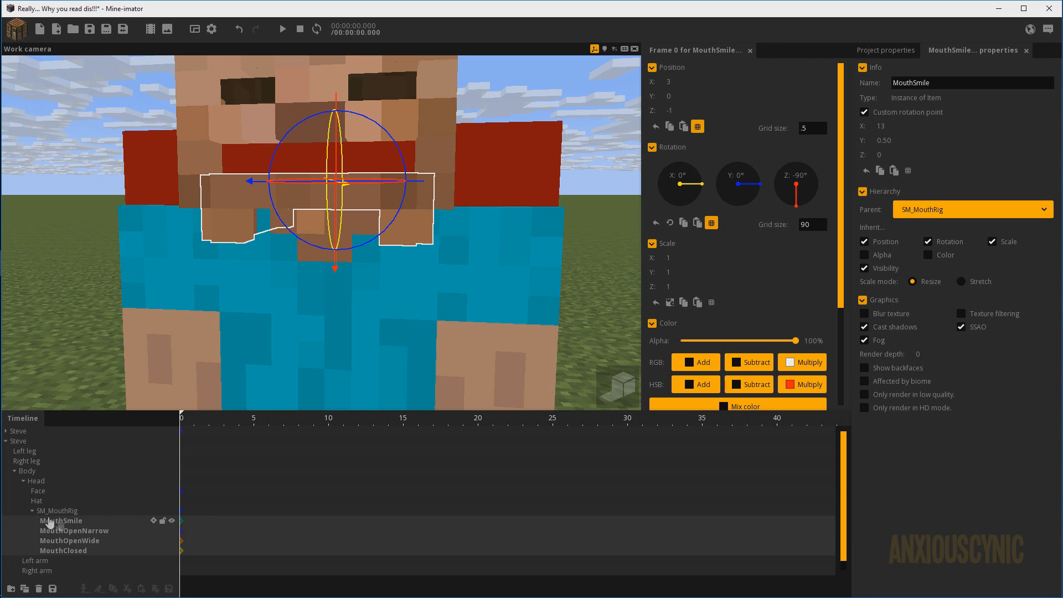
Step: Raise the SM_MouthRig folder to Z 1 and collapse its mouth shapes in the timeline
left_click(46, 512)
left_click_drag(465, 255, 408, 280)
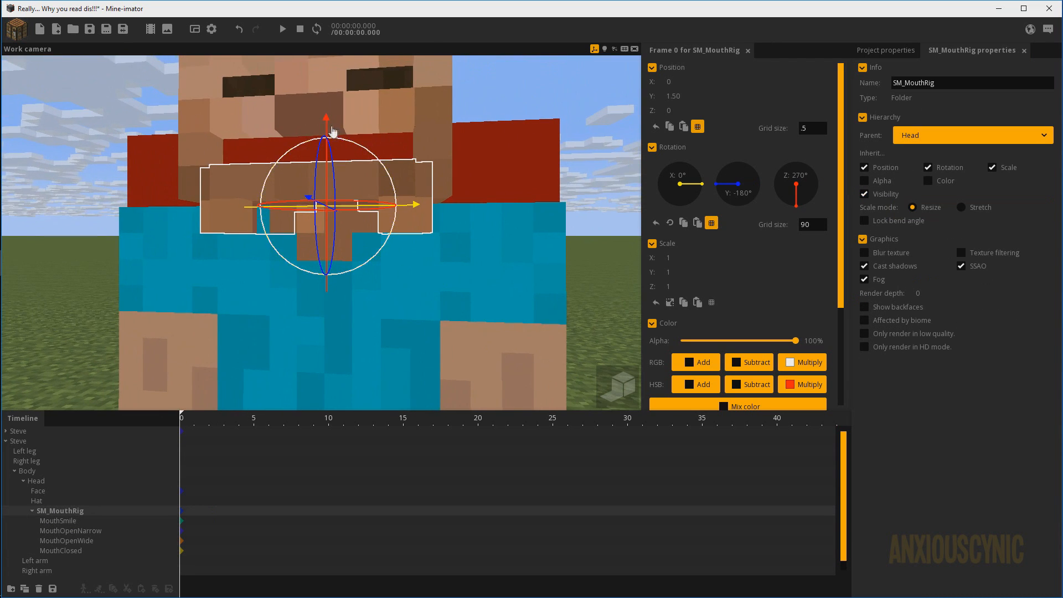
left_click_drag(332, 132, 326, 101)
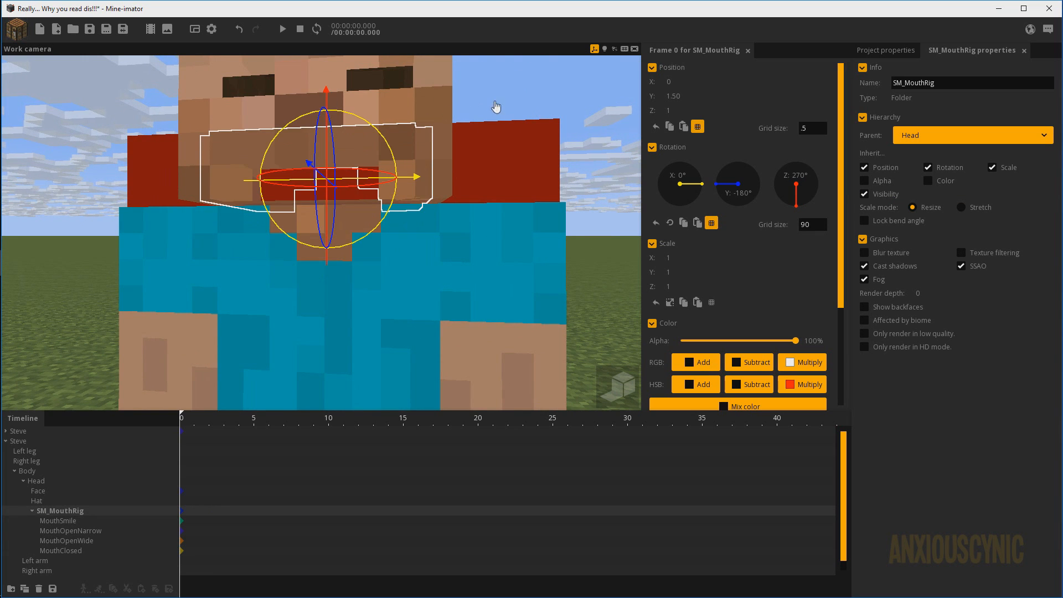
mouse_move(496, 106)
left_mouse_down()
mouse_move(498, 138)
mouse_move(499, 111)
left_mouse_up()
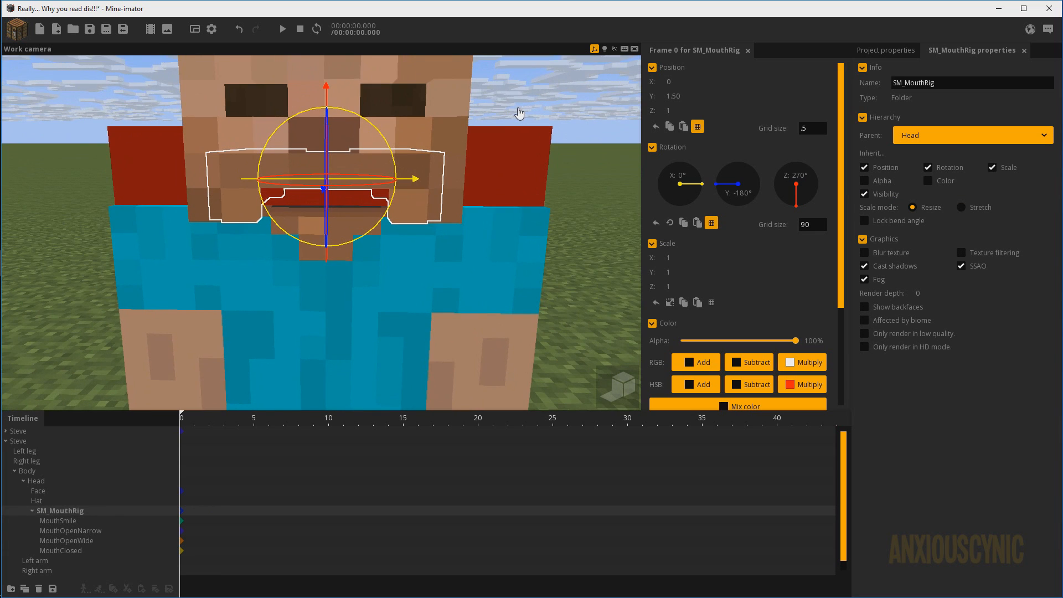
left_click(518, 112)
left_click(436, 183)
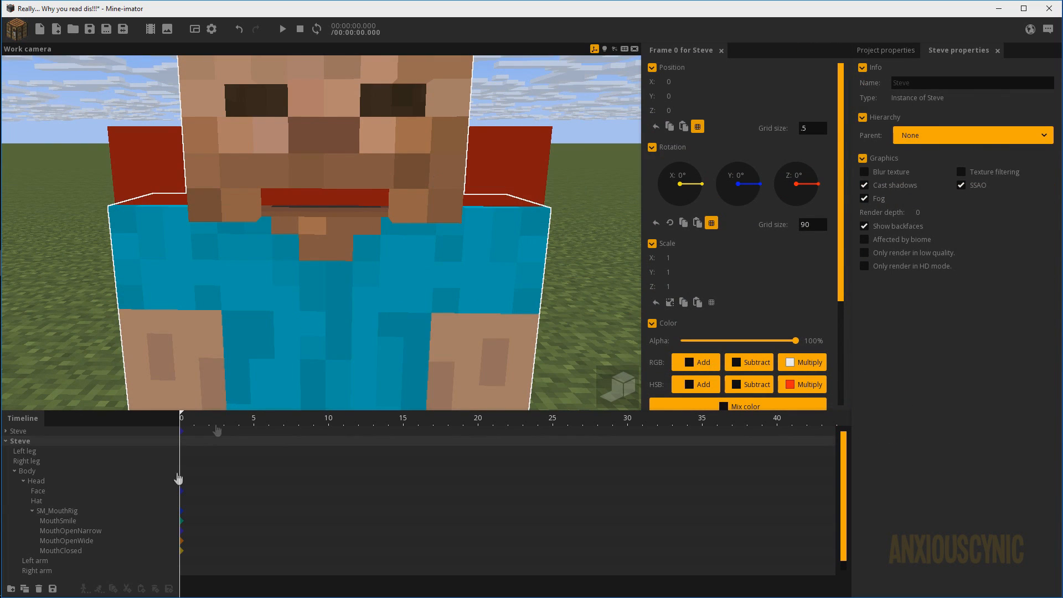
left_click(38, 513)
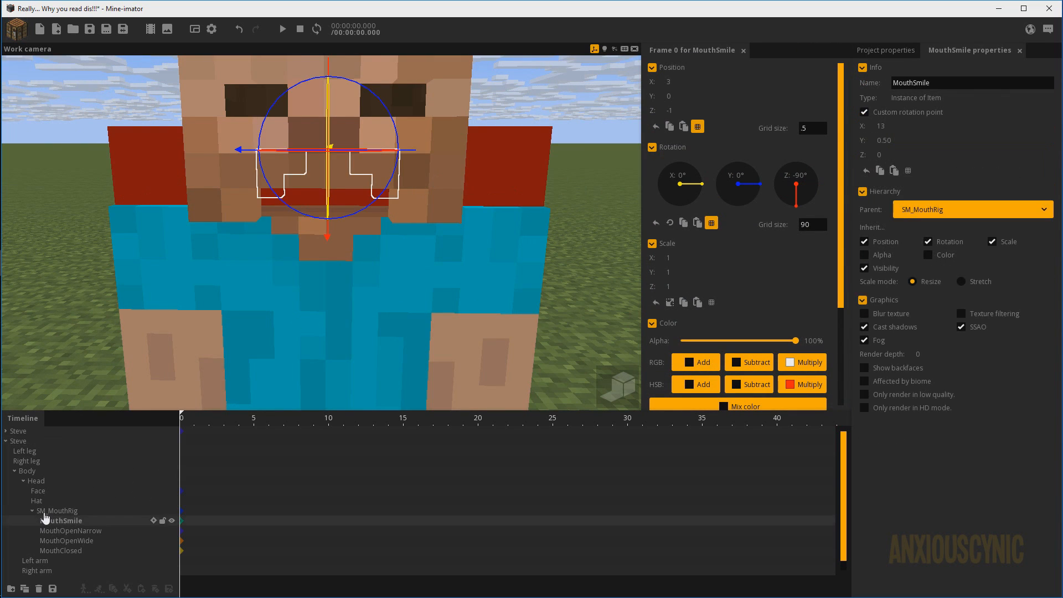
left_click(33, 511)
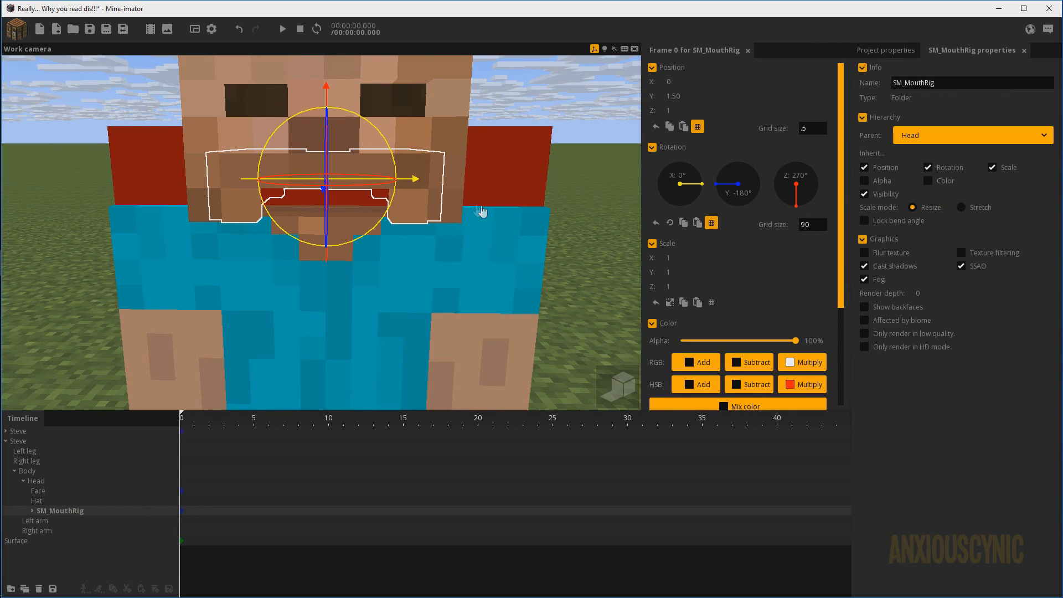
Step: Rotate the flipped SM_MouthRig folder to Z 450° and inspect the resulting mouth from several angles
left_click_drag(479, 210, 488, 225)
right_click_drag(489, 226, 490, 227)
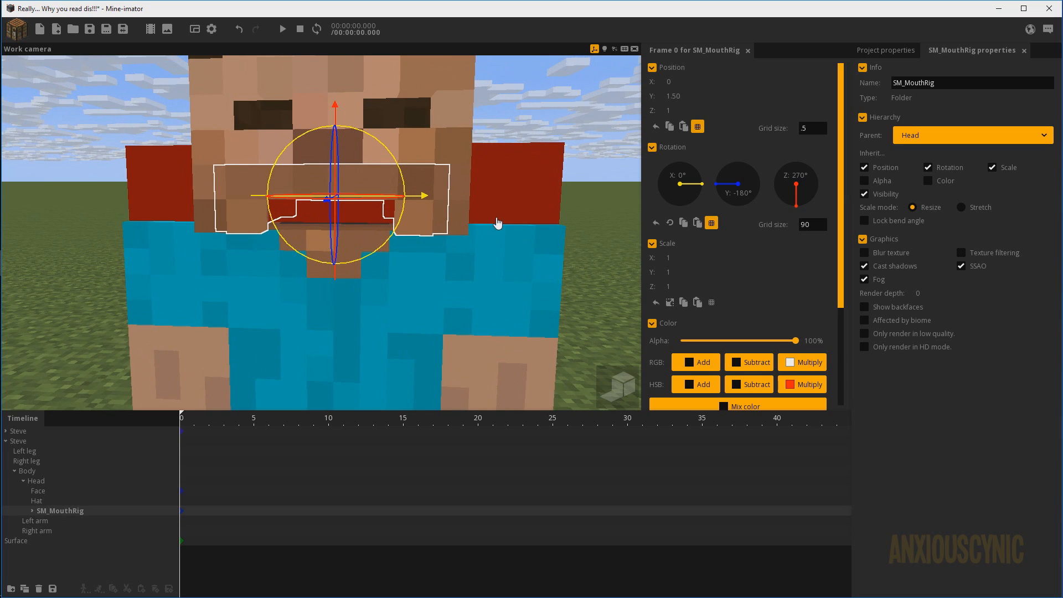
left_click_drag(730, 191, 703, 167)
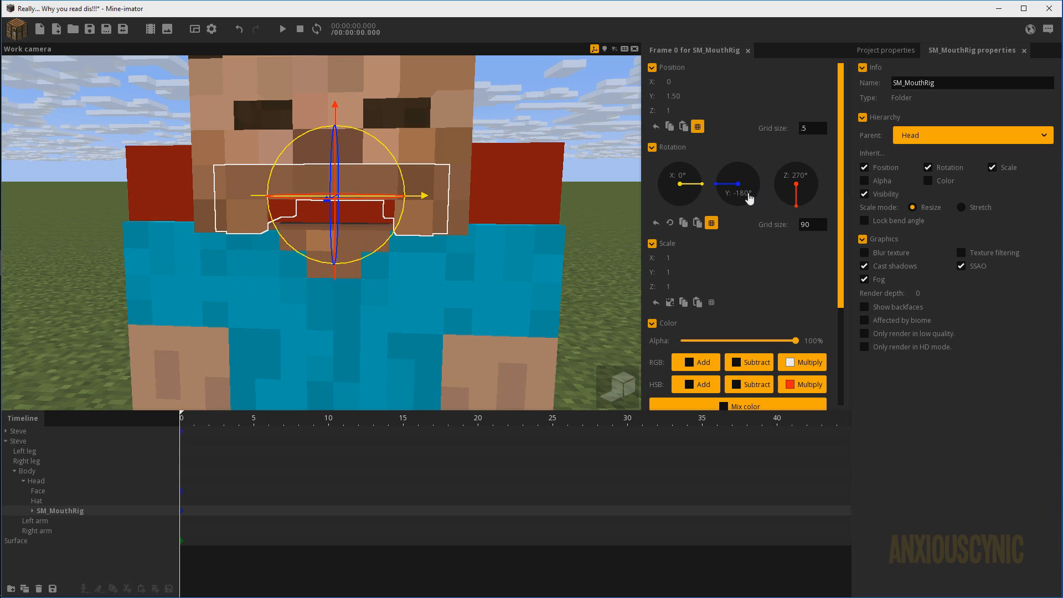
left_click_drag(802, 202, 808, 171)
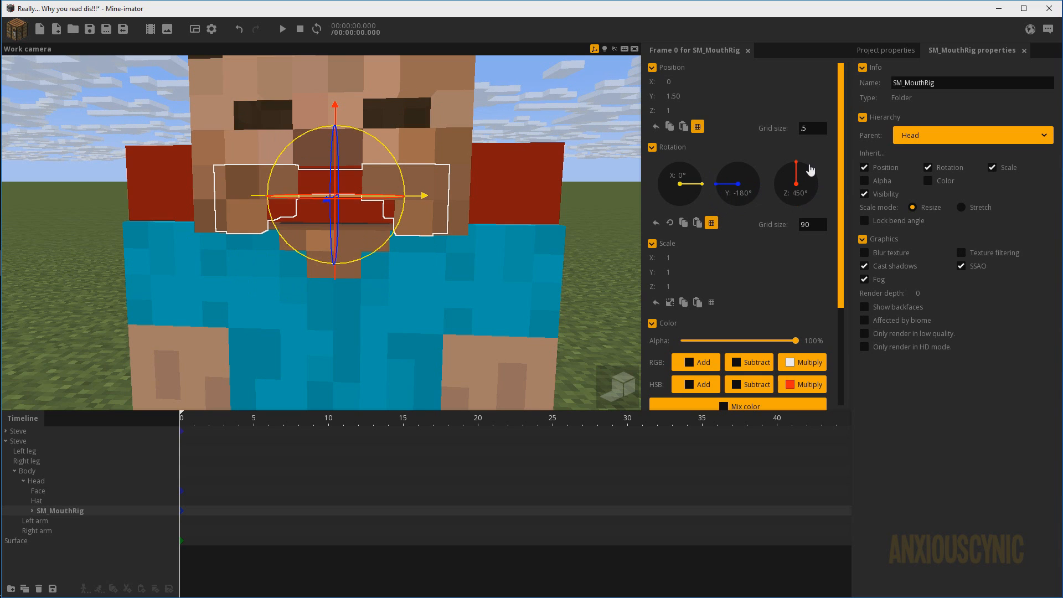
left_click_drag(510, 191, 505, 204)
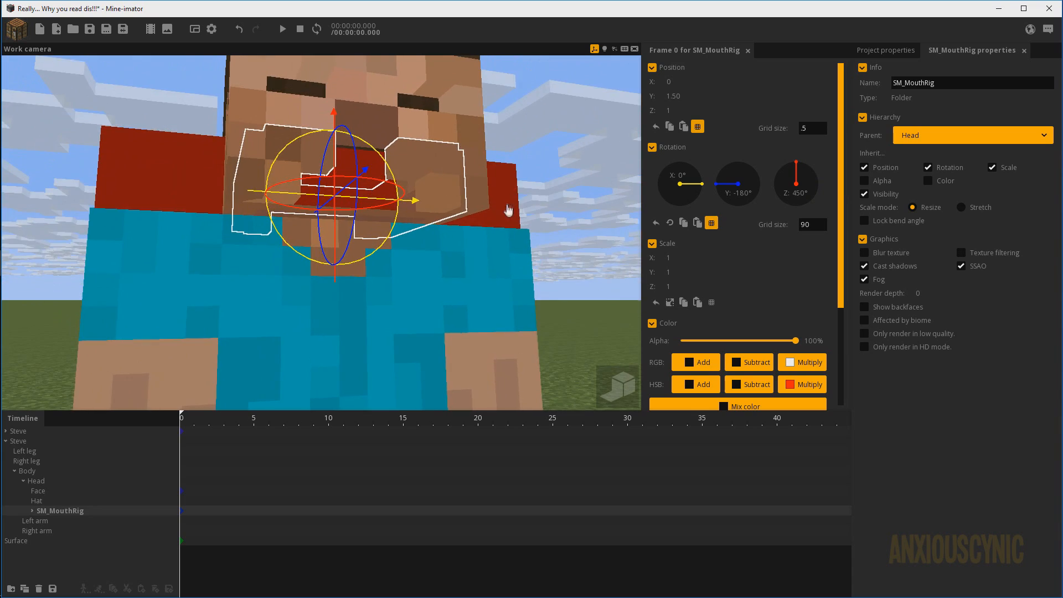
left_click(532, 149)
left_click_drag(533, 159, 533, 150)
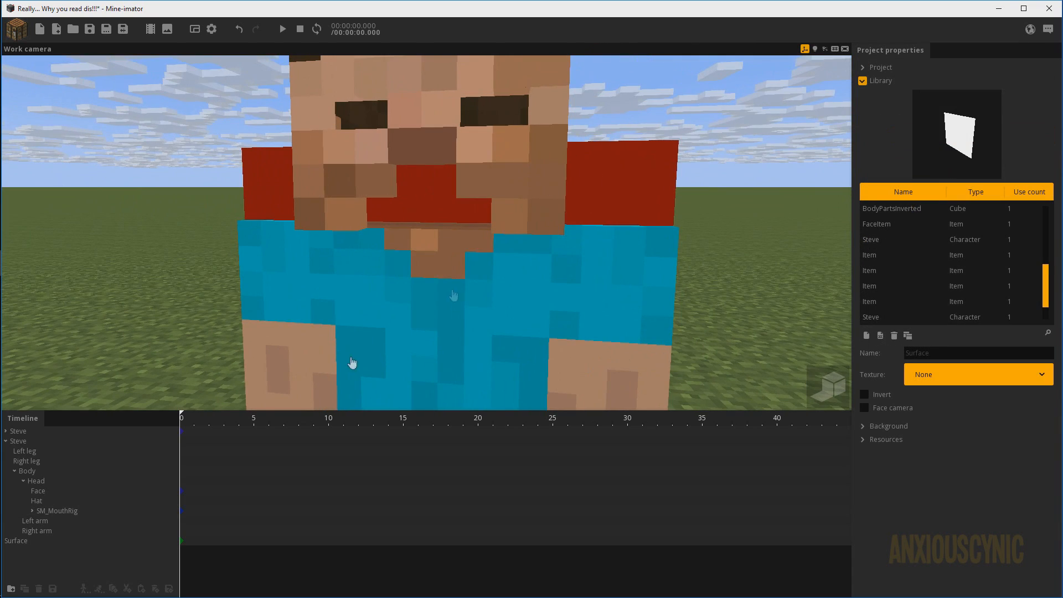
Step: Rotate the SM_MouthRig folder to Z 720° and on to Z -270° to compare the flipped mouth shapes
left_click(58, 511)
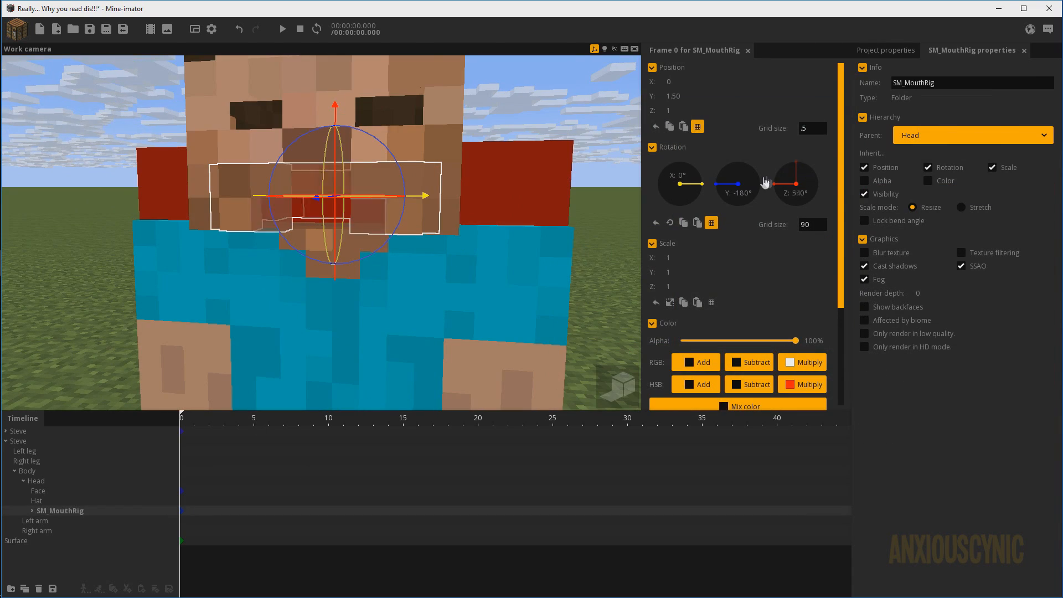
left_click_drag(797, 173, 844, 192)
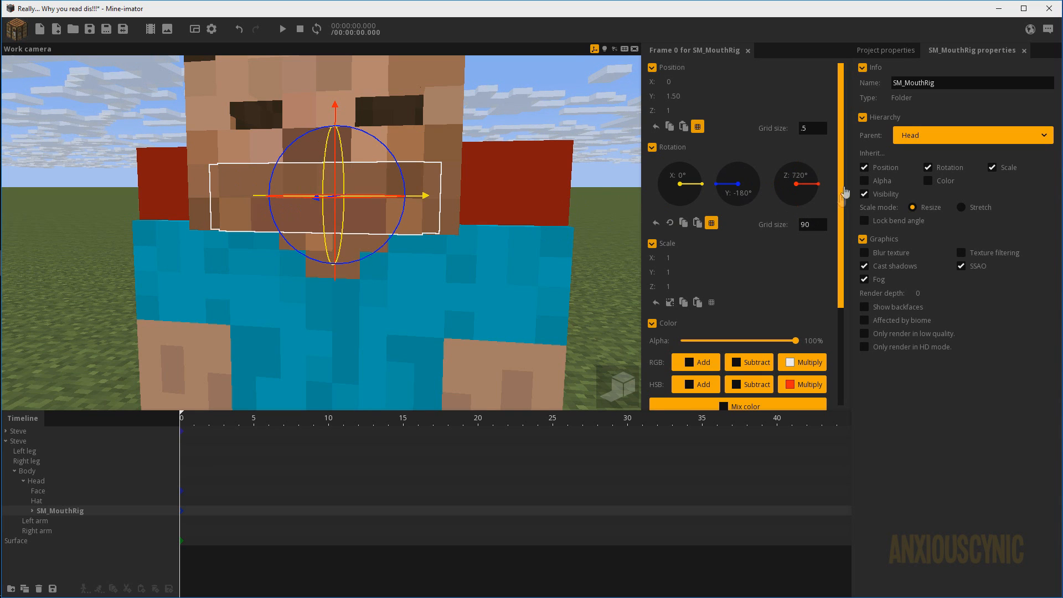
left_click_drag(560, 199, 573, 199)
left_click(522, 122)
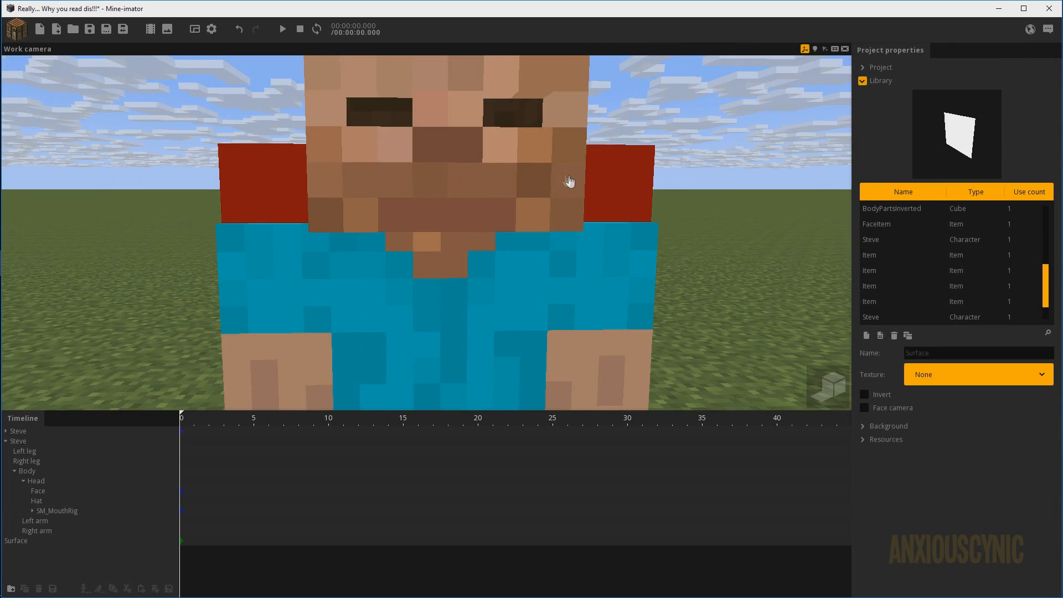
left_click(66, 510)
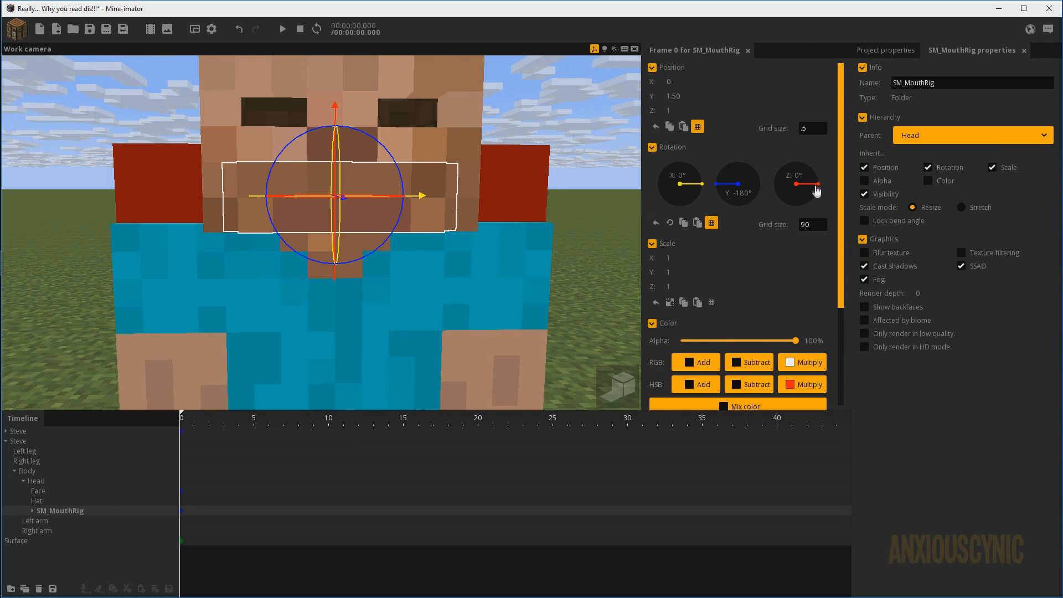
left_click_drag(817, 190, 771, 148)
right_click_drag(568, 194, 571, 194)
left_click_drag(571, 193, 506, 195)
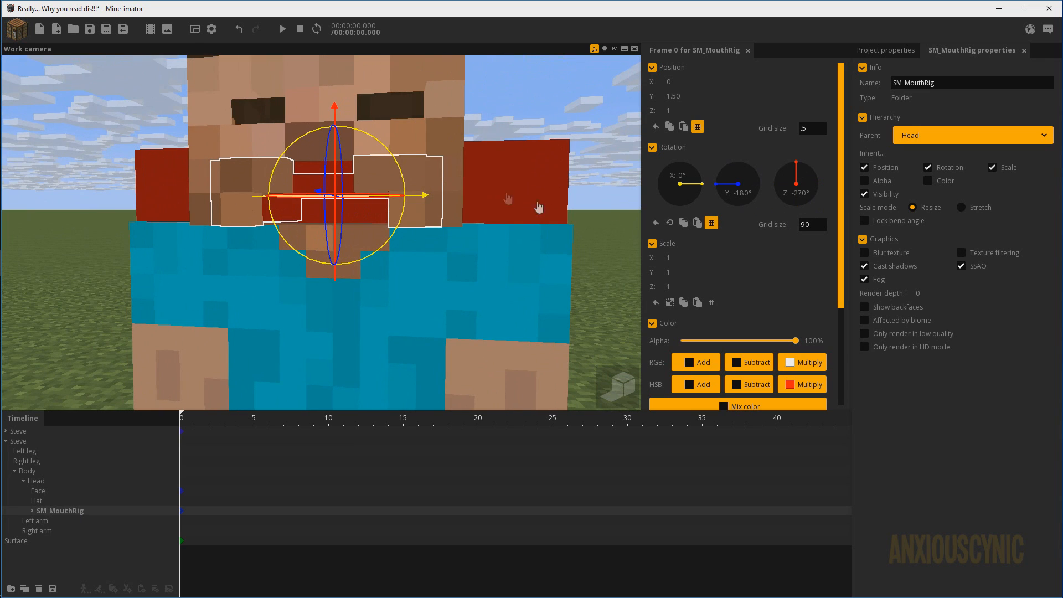
Step: Set the SM_MouthRig folder's rotation to X 180°, Y 0°, Z -90° and collapse the folder
left_click(734, 192)
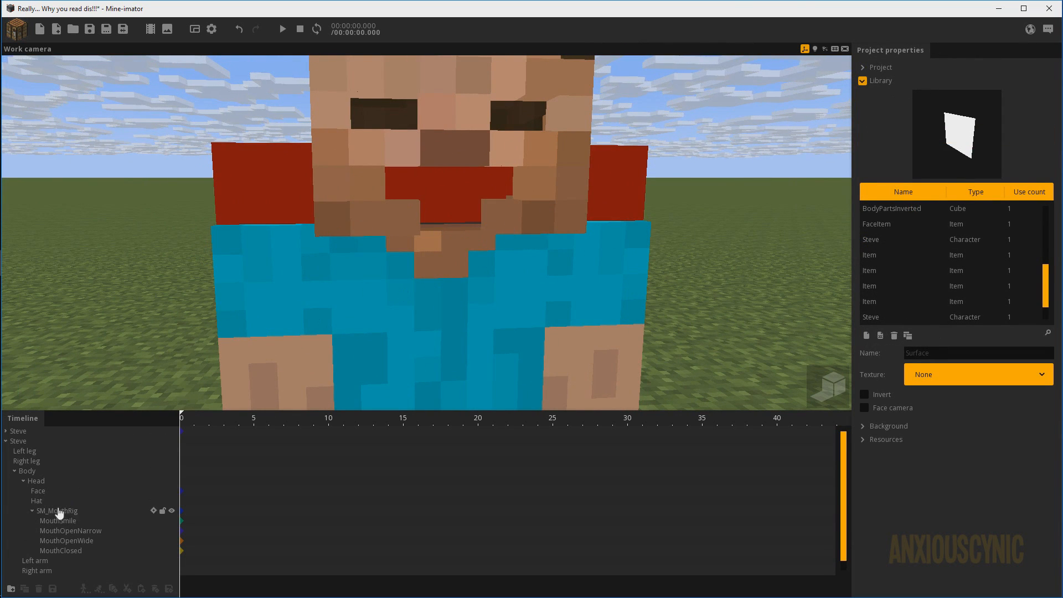
left_click(59, 511)
left_click_drag(699, 185, 674, 190)
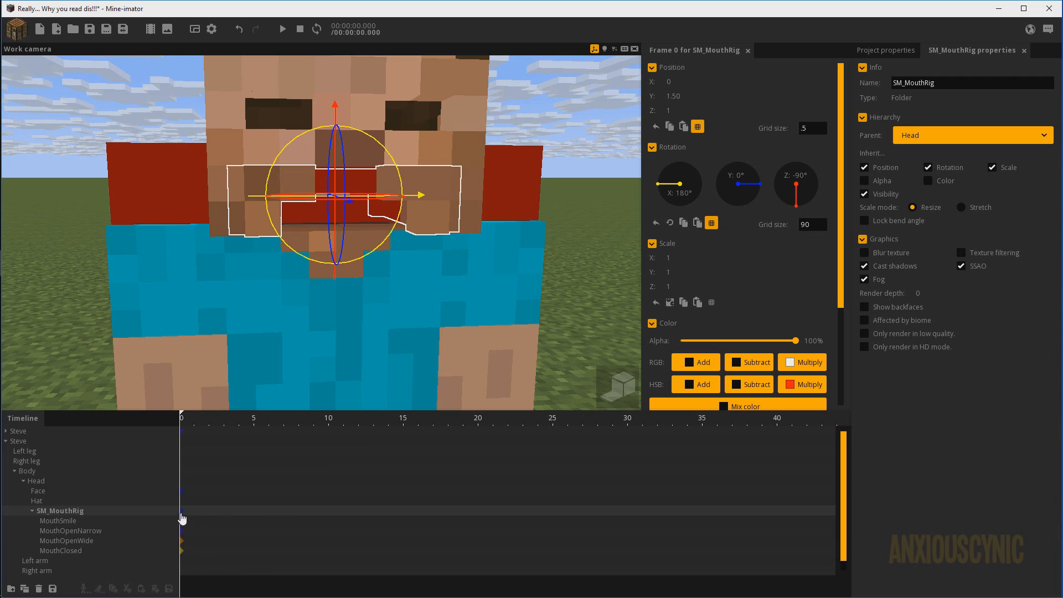
left_click(32, 510)
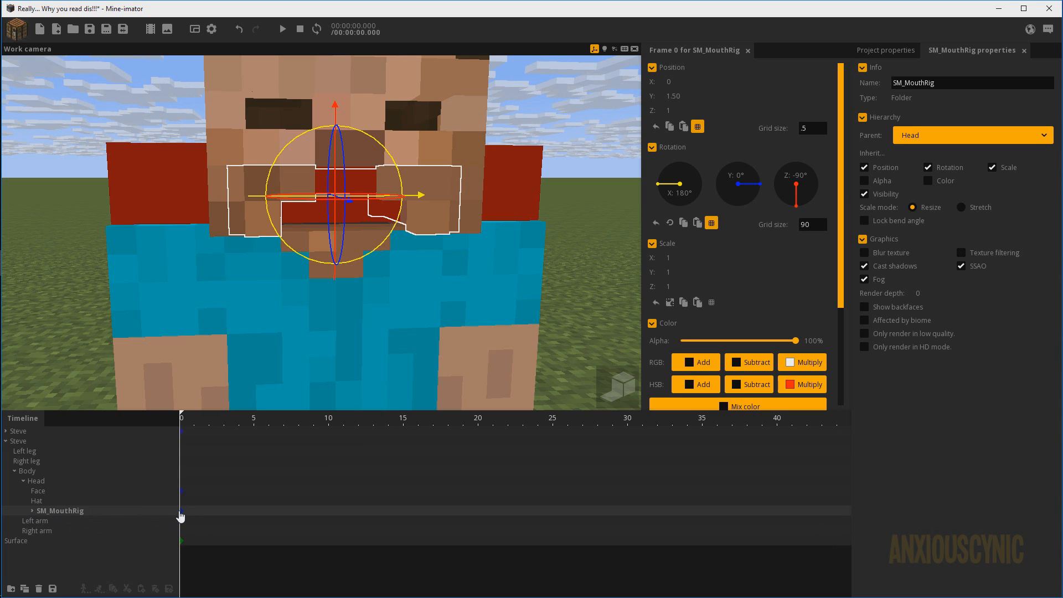
Step: Set the transition of SM_MouthRig's keyframe at frame 0 to Instant
left_click(181, 510)
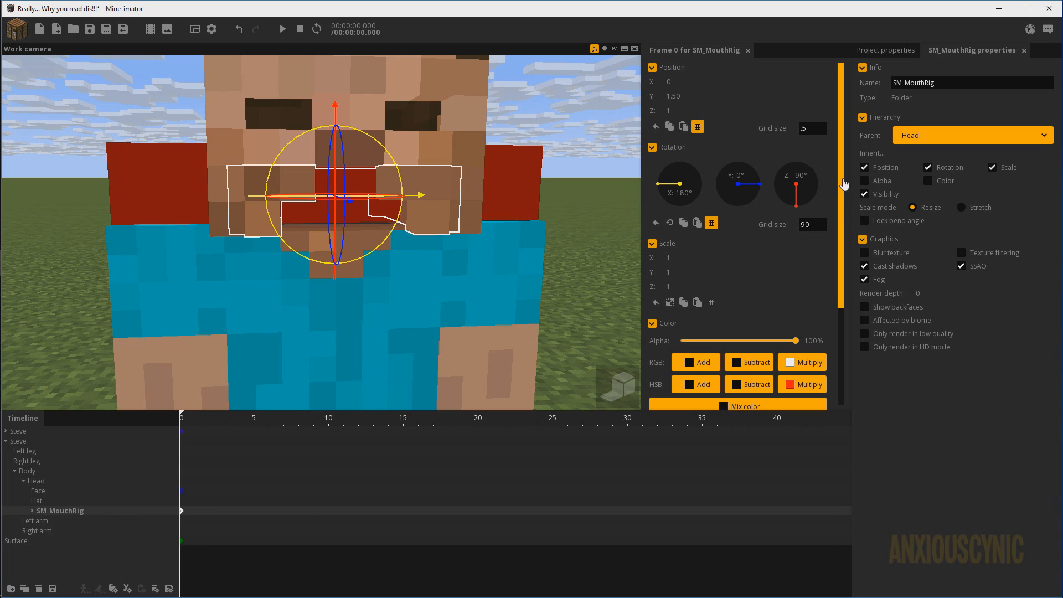
scroll(844, 184, "down", 4)
left_click(745, 370)
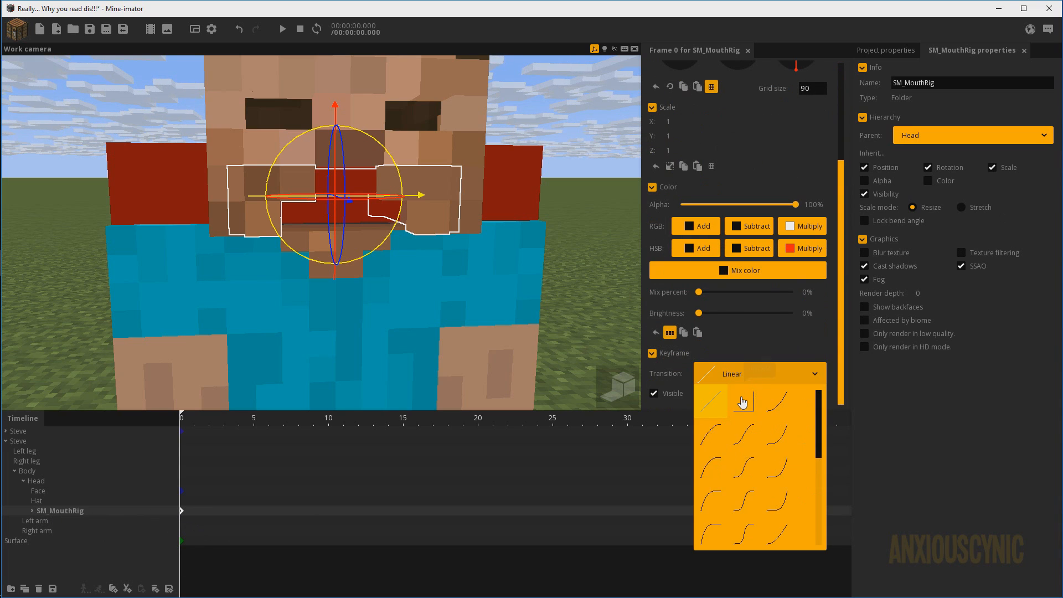
left_click(742, 403)
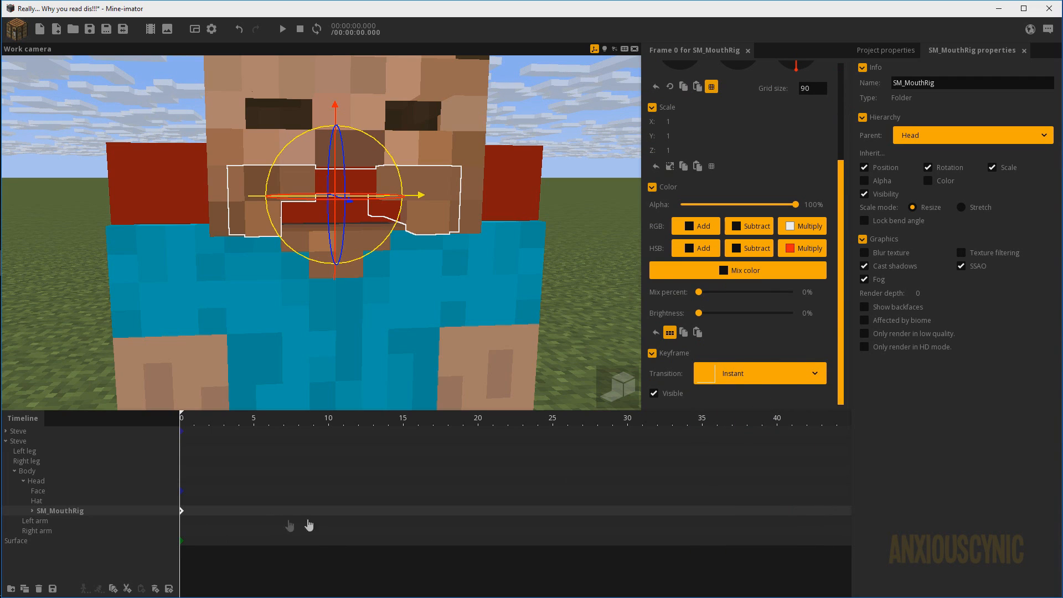
Step: Add an SM_MouthRig keyframe at frame 20 and reset its X rotation to 0°
left_click(253, 516)
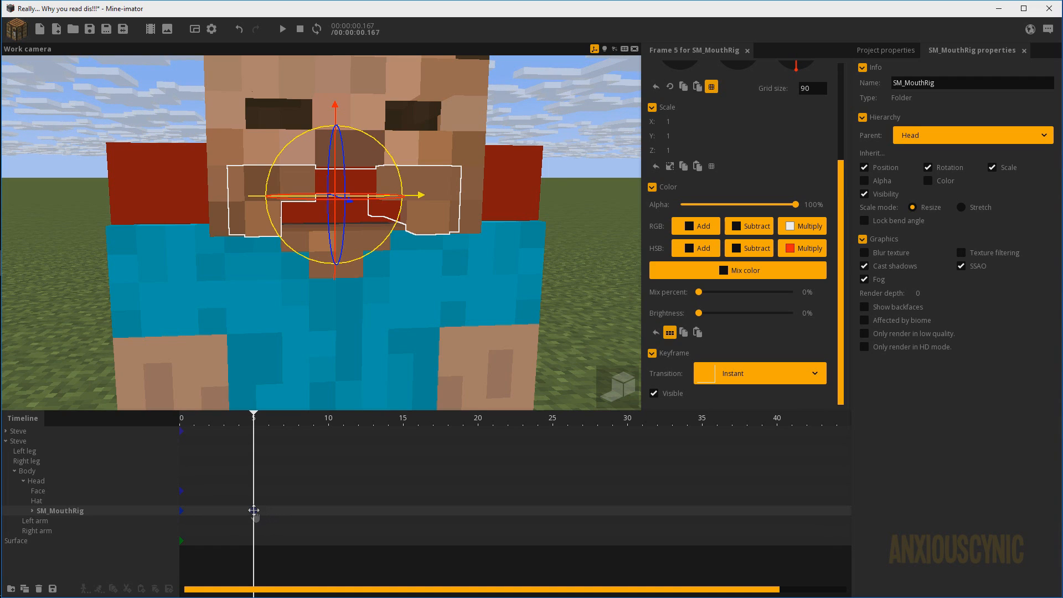
left_click_drag(255, 510, 478, 509)
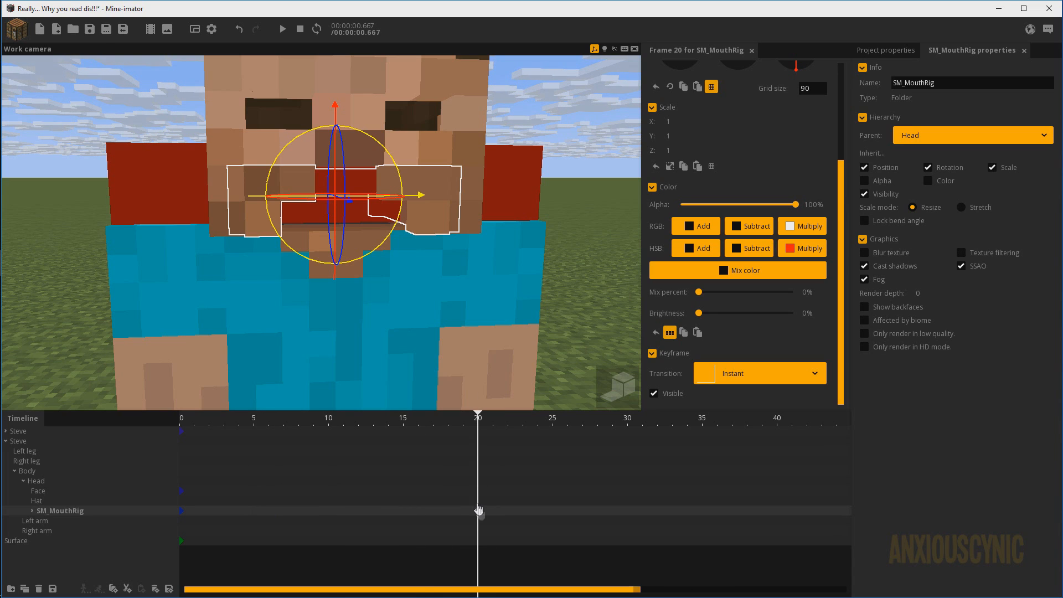
scroll(844, 192, "up", 4)
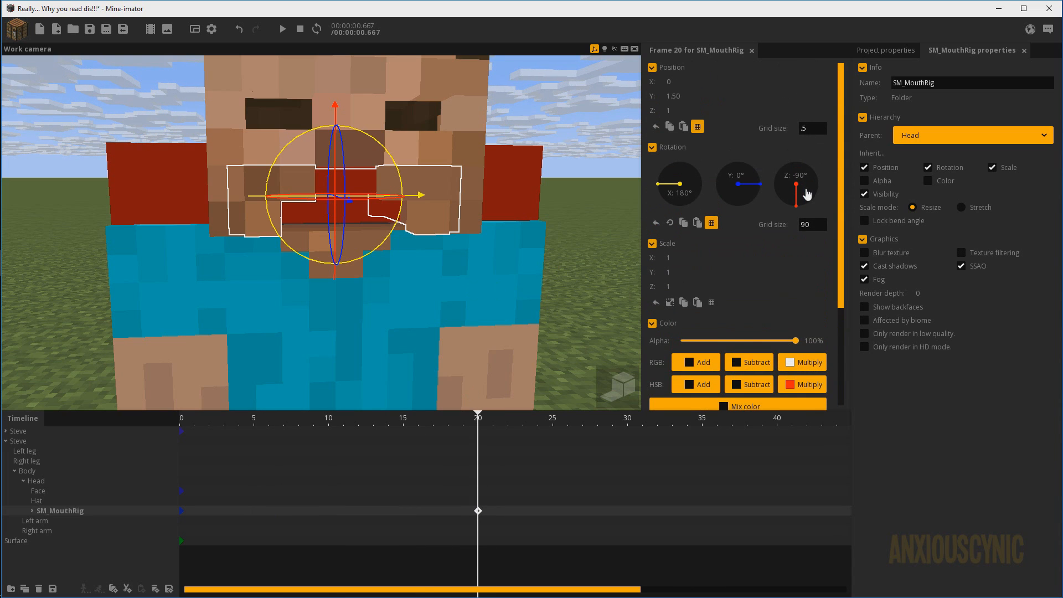
right_click(684, 191)
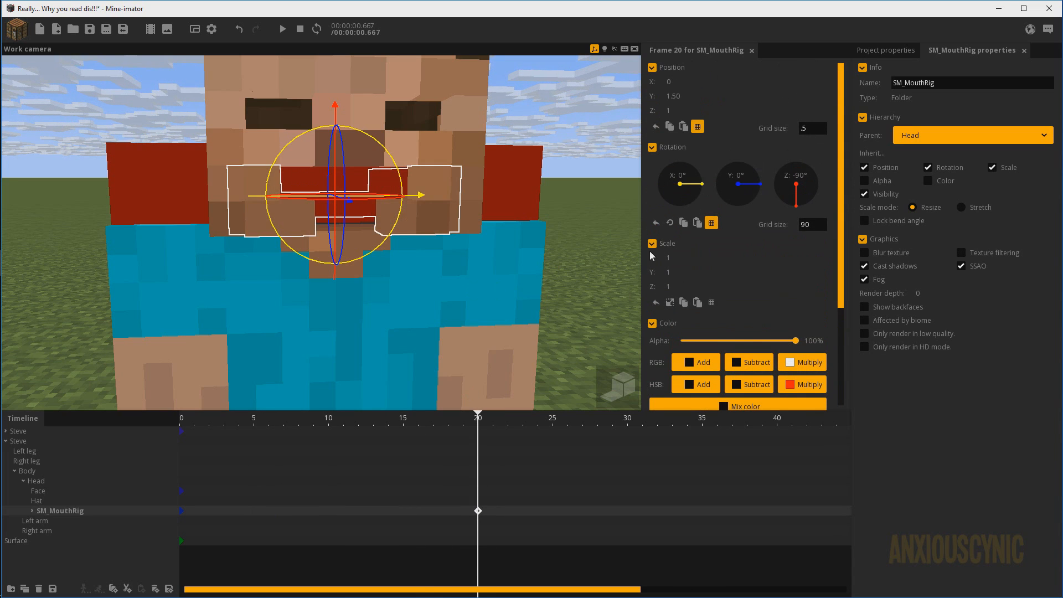
Step: Play the animation from frame 0 with nothing selected to check the switch between the two mouth poses
left_click_drag(396, 421, 180, 420)
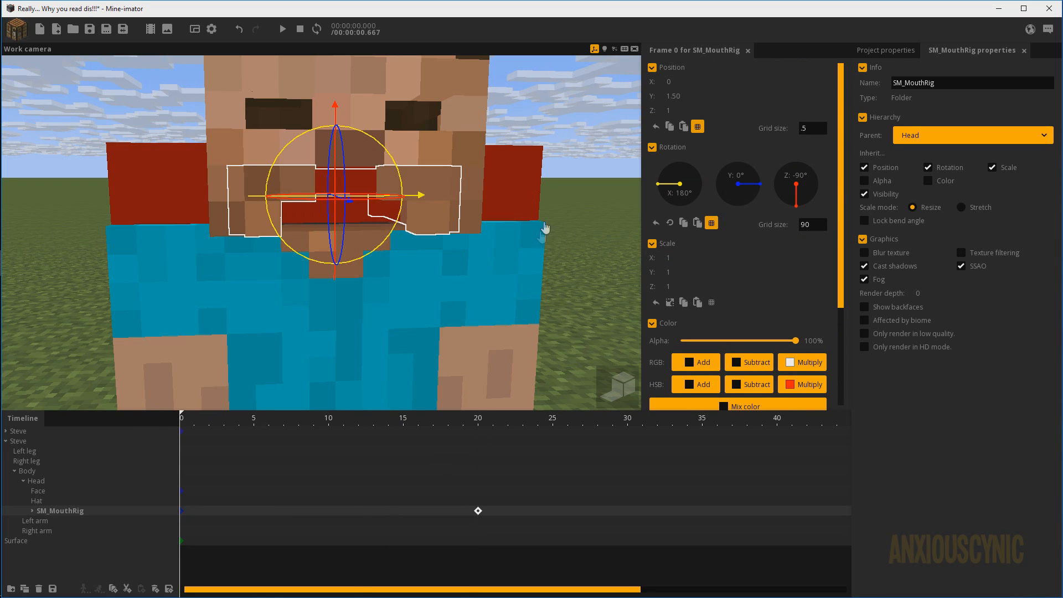
left_click(572, 160)
left_click_drag(582, 202, 561, 193)
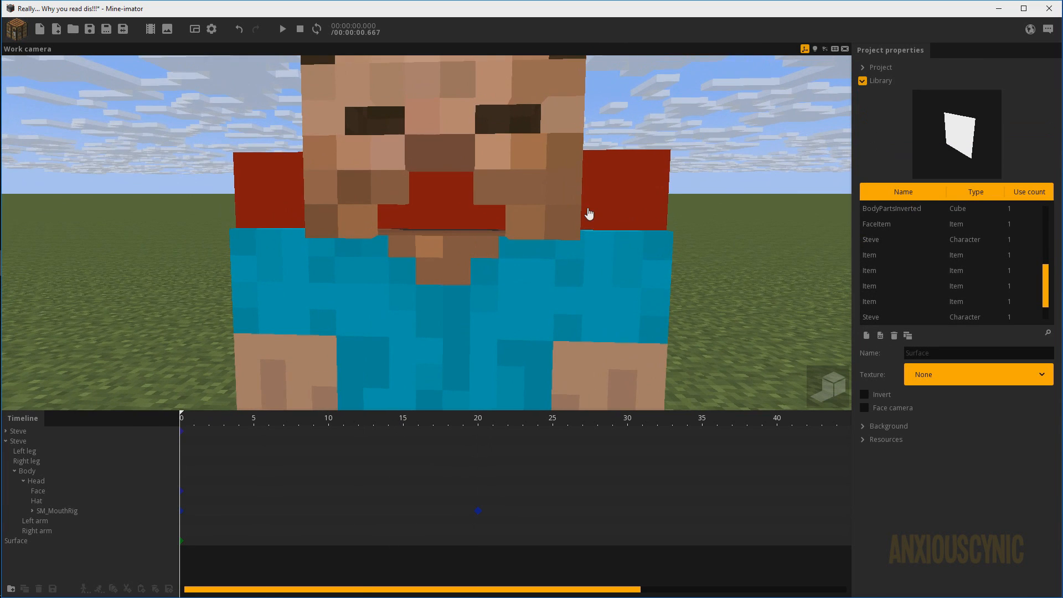
key("space")
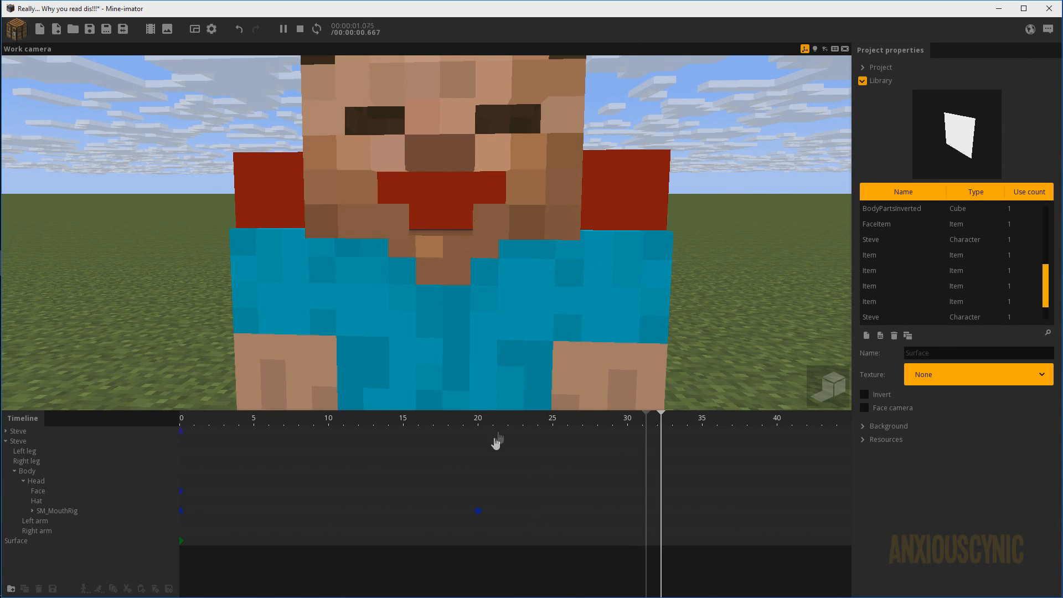
key("space")
Step: Add an SM_MouthRig keyframe at frame 35 and set its Z rotation to 90°
left_click(660, 510)
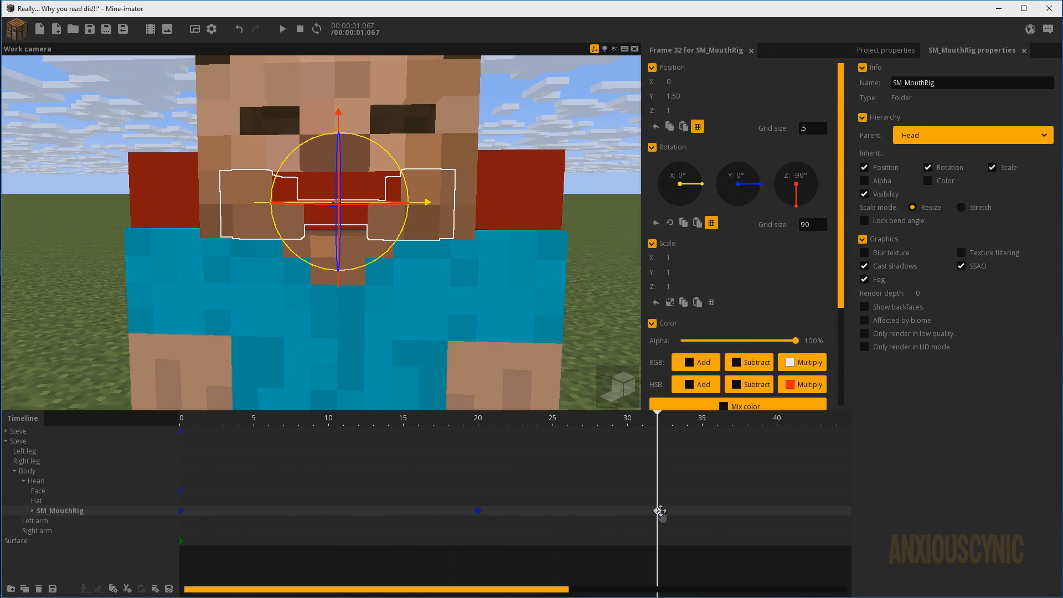
left_click_drag(660, 511, 699, 510)
right_click(796, 194)
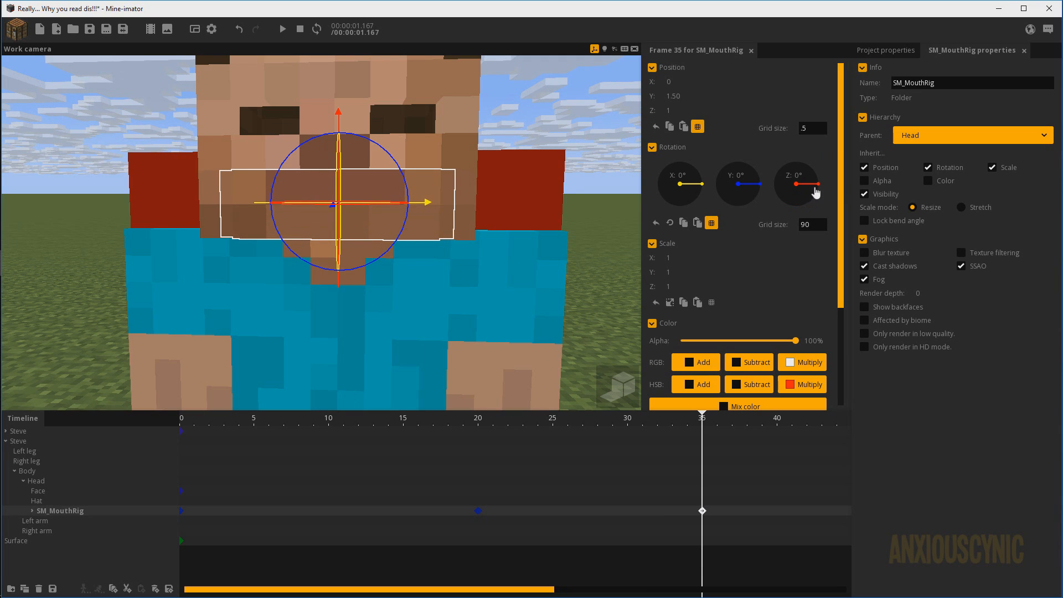
left_click_drag(820, 206, 794, 159)
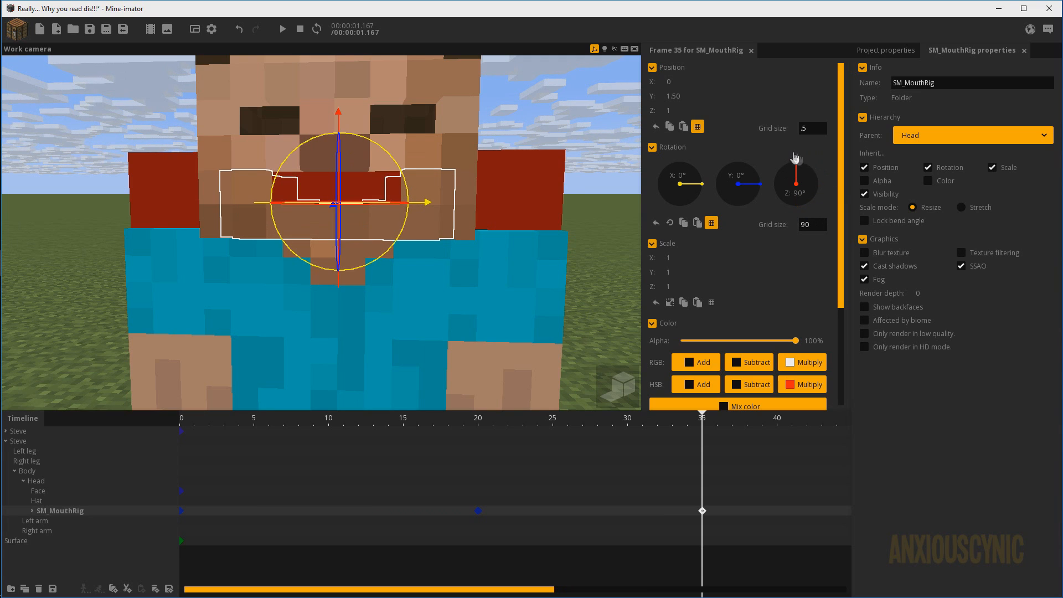
Step: Add another SM_MouthRig keyframe at frame 55 with a Z rotation of 0°
scroll(604, 506, "right", 5)
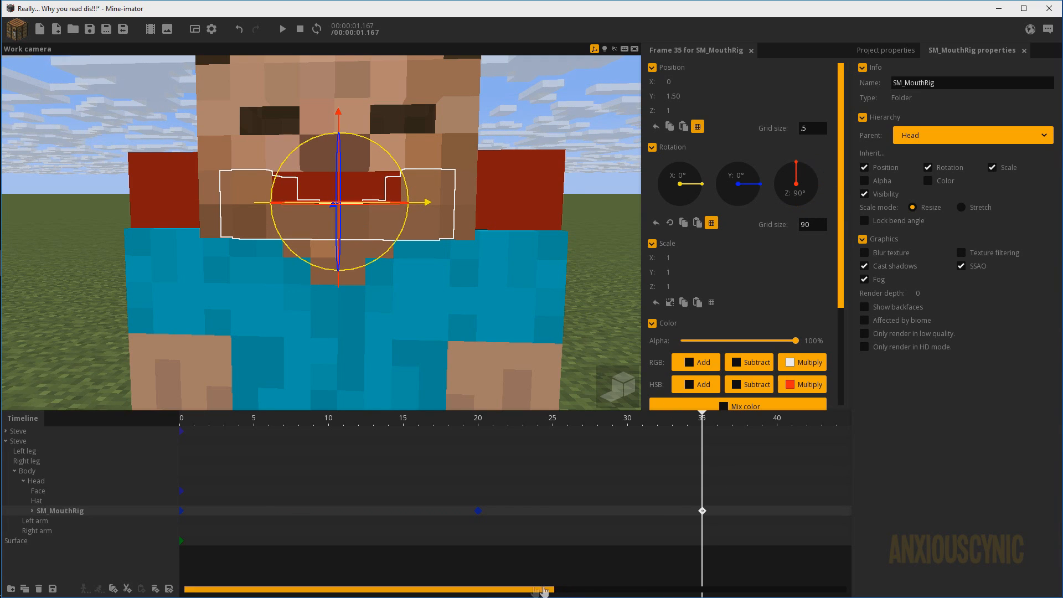
left_click_drag(634, 514, 678, 506)
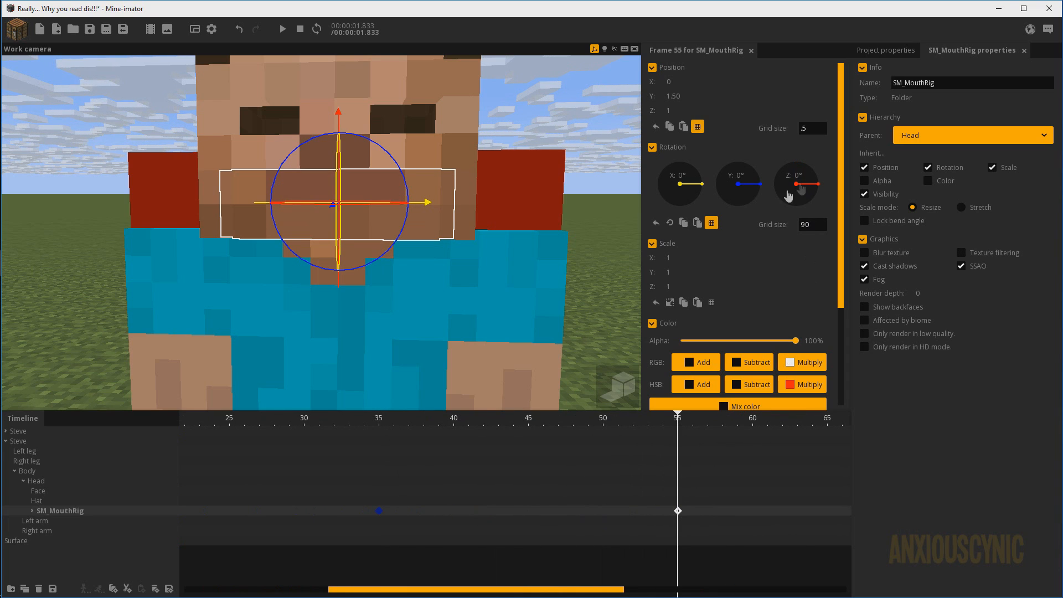
Step: Deselect everything and play the animation from frame 0 to check the switches between all the mouth poses
left_click(554, 419)
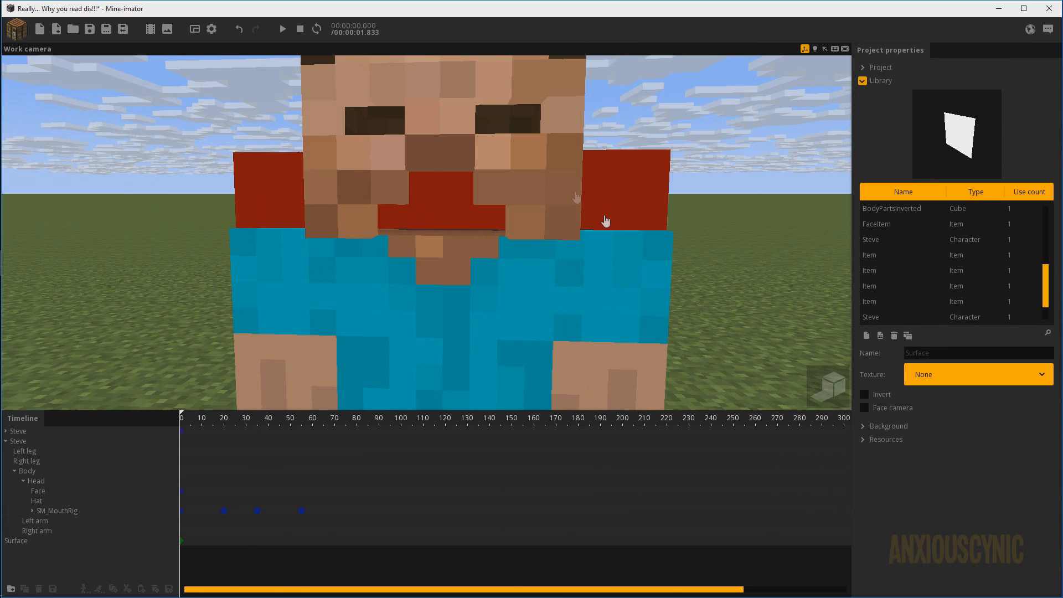
left_click(602, 220)
key("space")
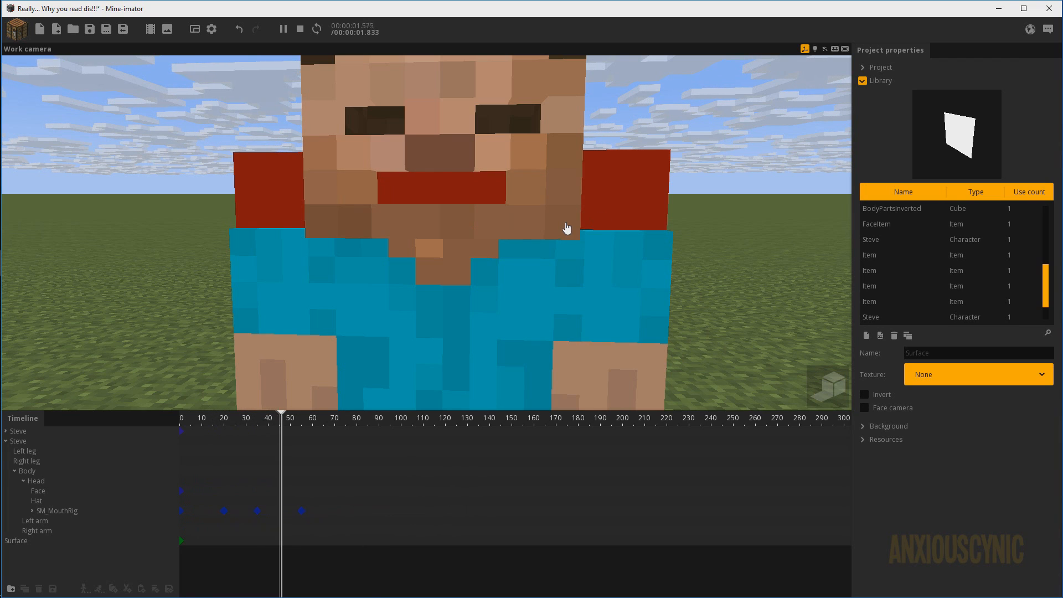
key("space")
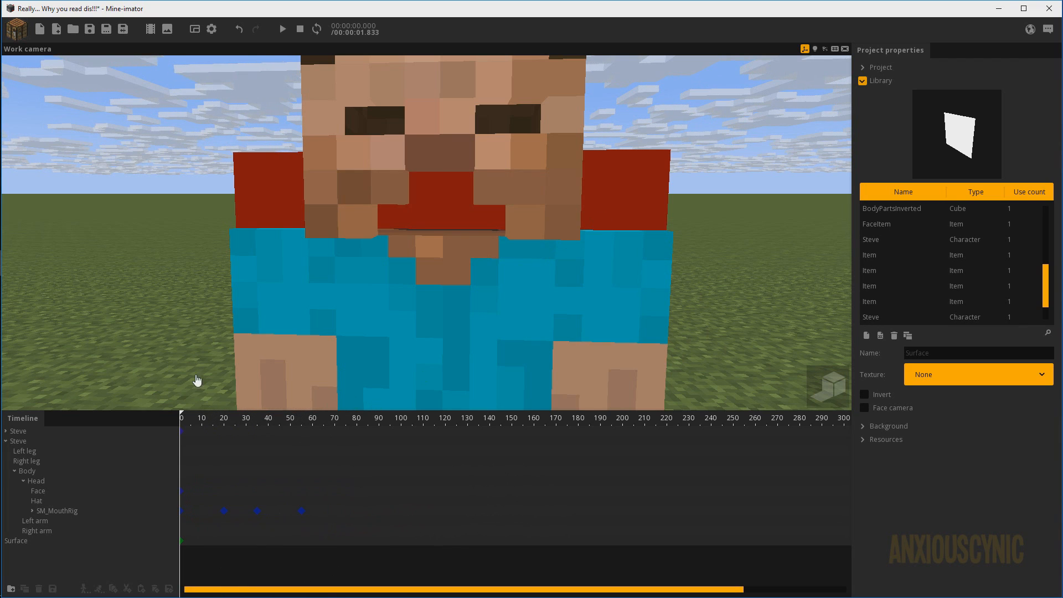
Step: Delete the SM_MouthRig keyframes at frames 20, 35 and 55, keeping only the one at frame 0
scroll(226, 457, "up", 3, "ctrl")
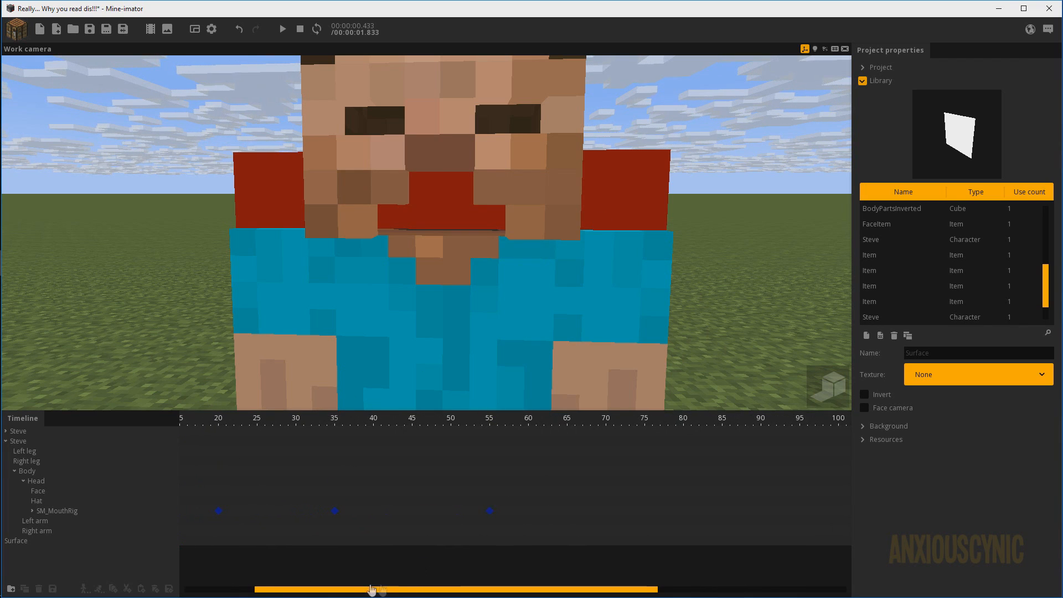
left_click_drag(372, 589, 302, 590)
left_click_drag(637, 501, 322, 527)
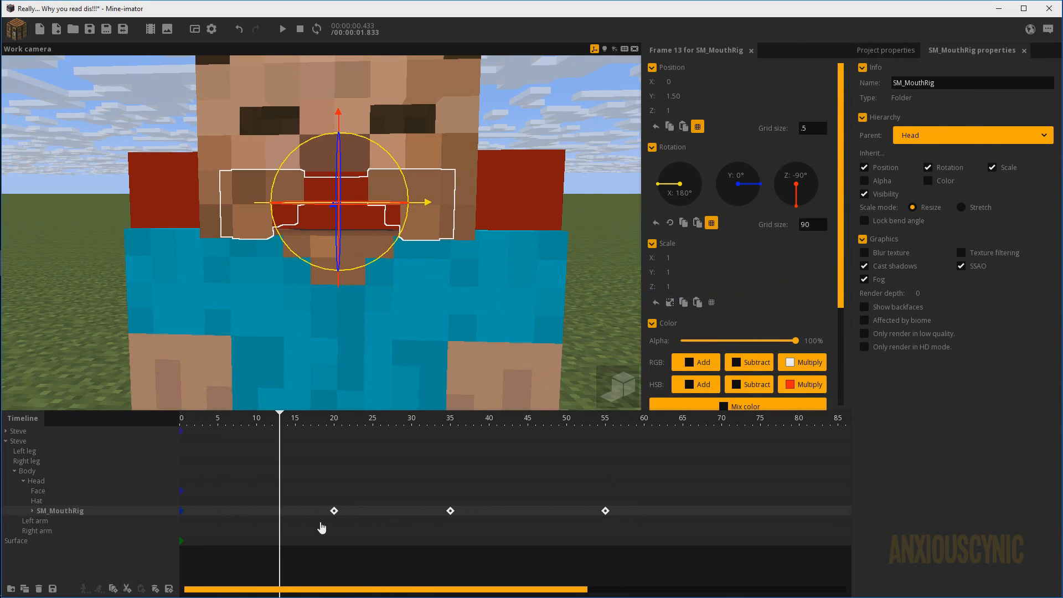
key("Delete")
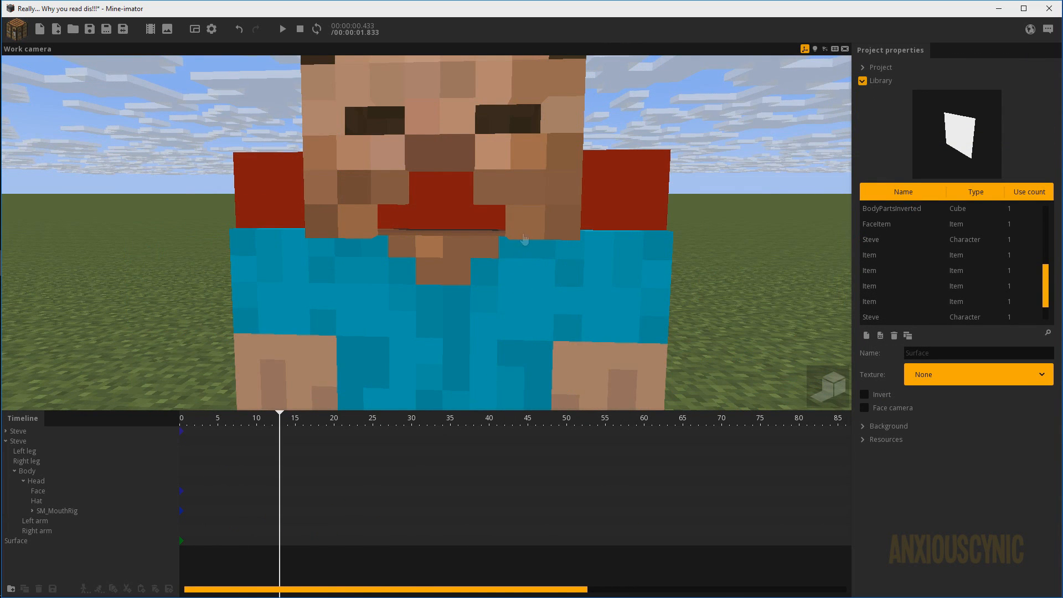
Step: Examine the mouth and lips of the other Steve with the finished face up close
left_click_drag(524, 239, 496, 244)
left_click_drag(373, 256, 489, 221)
right_click_drag(463, 296, 429, 299)
key("w")
key("w")
key("s")
key("e")
key("w")
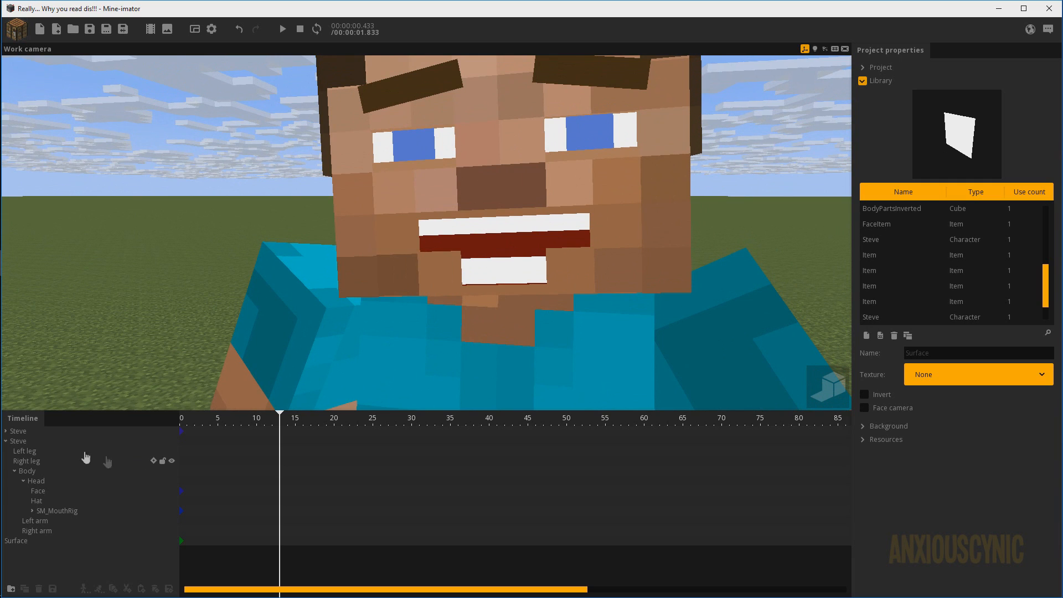
Step: Duplicate the LipsBottom and LipsTop parts inside the finished Steve's FaceItem
left_click(13, 441)
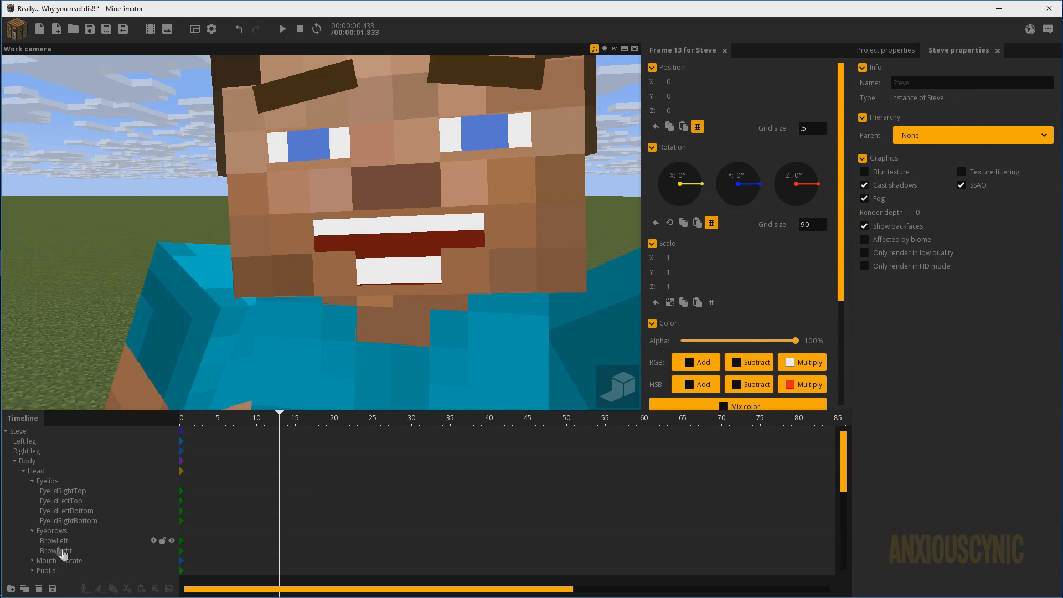
scroll(50, 554, "down", 7)
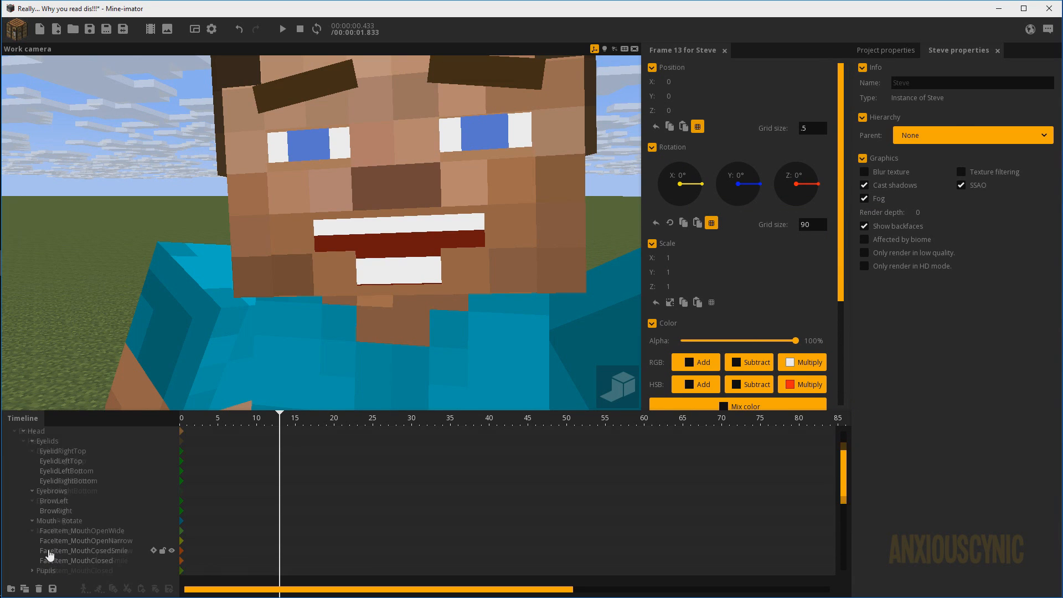
left_click(32, 491)
scroll(55, 512, "down", 1)
left_click(62, 532)
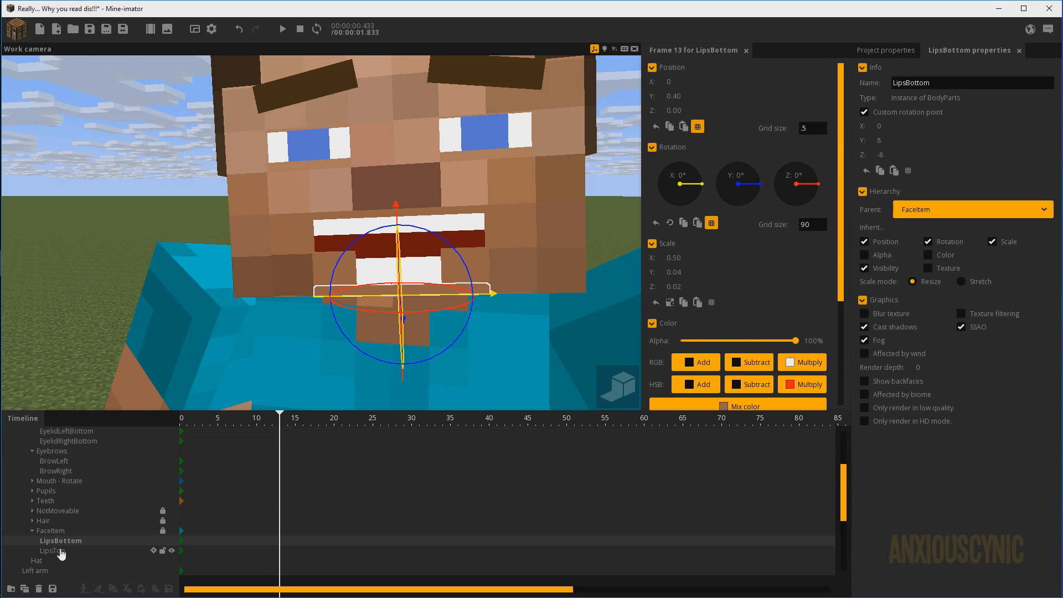
left_click(55, 551)
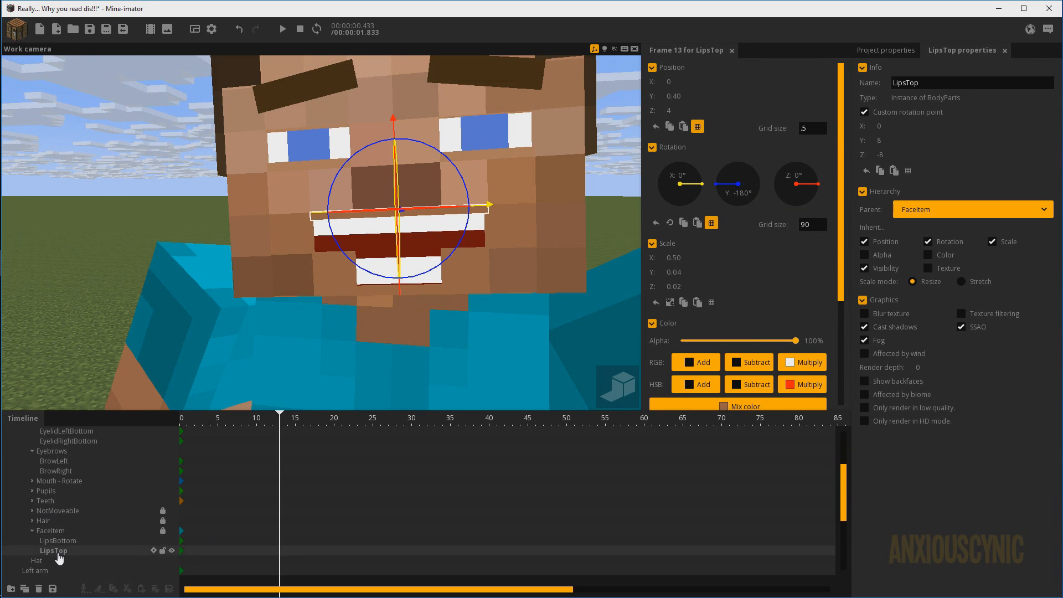
left_click(60, 540)
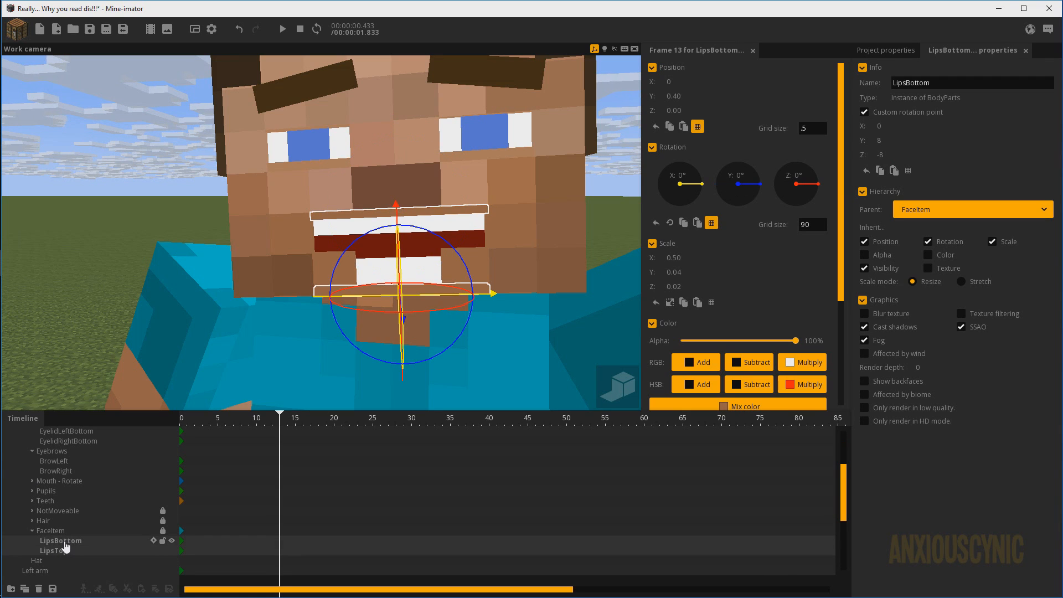
left_click(26, 588)
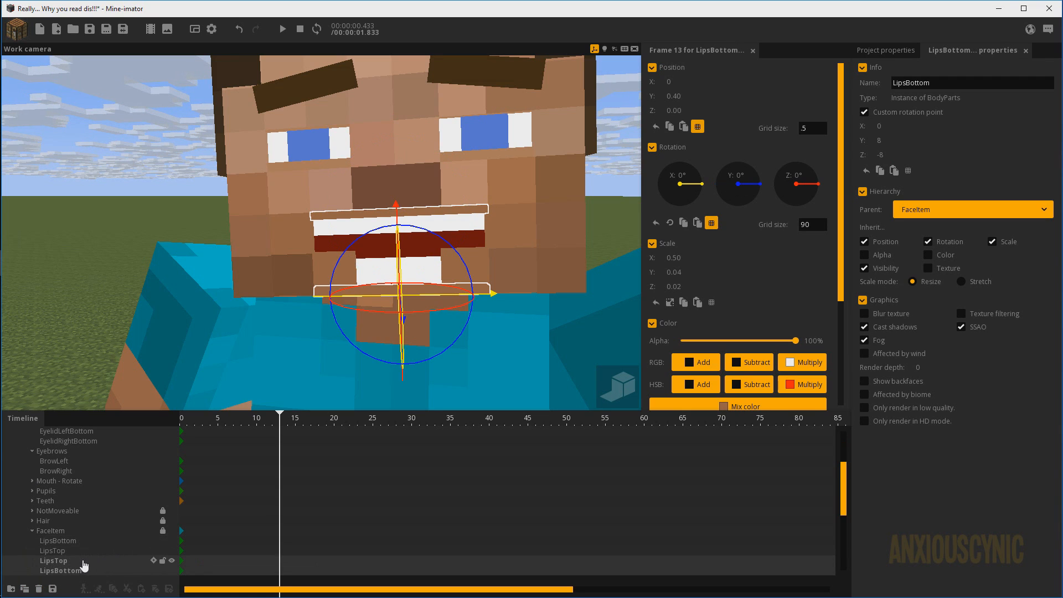
Step: Parent the duplicated LipsTop and LipsBottom to the Head of the Steve with SM_MouthRig
left_click(922, 215)
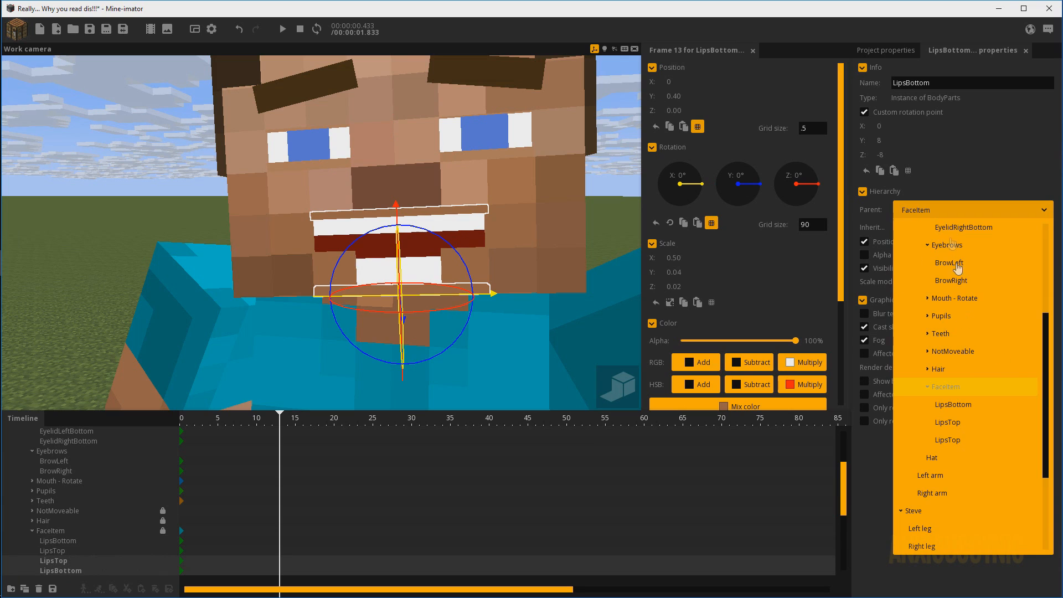
left_click(930, 515)
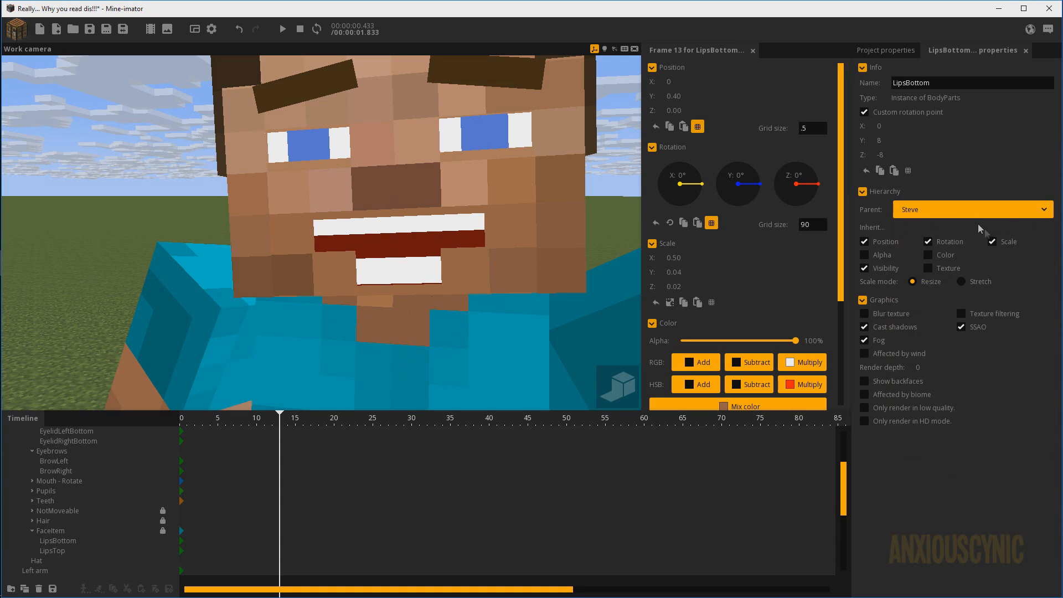
left_click(969, 217)
scroll(965, 431, "down", 1)
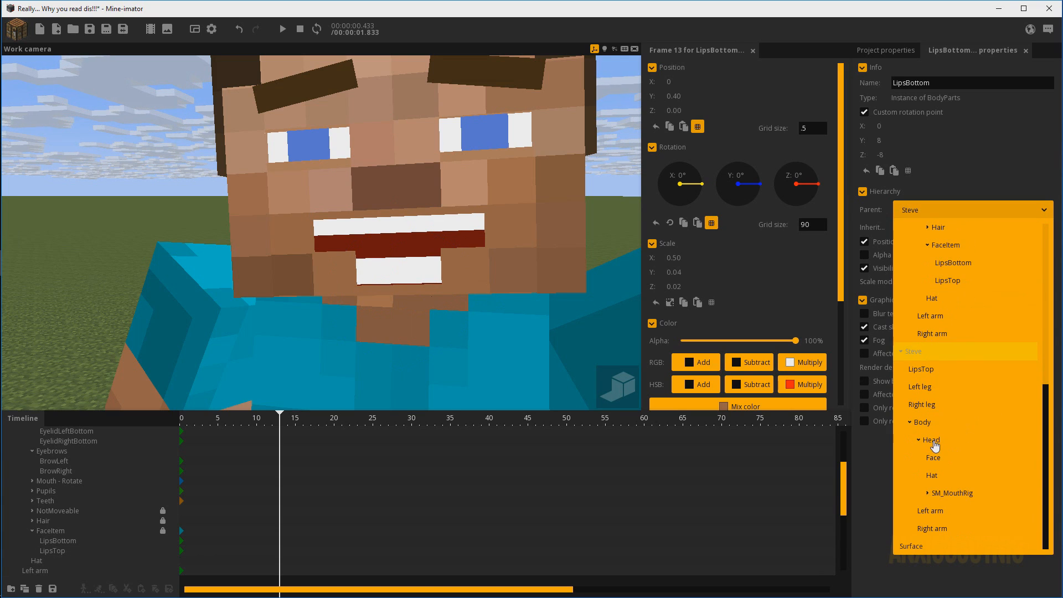
left_click(933, 441)
Step: Move both duplicated lips to Y position 5 and set their X scale to 0.25
left_click_drag(267, 224, 402, 171)
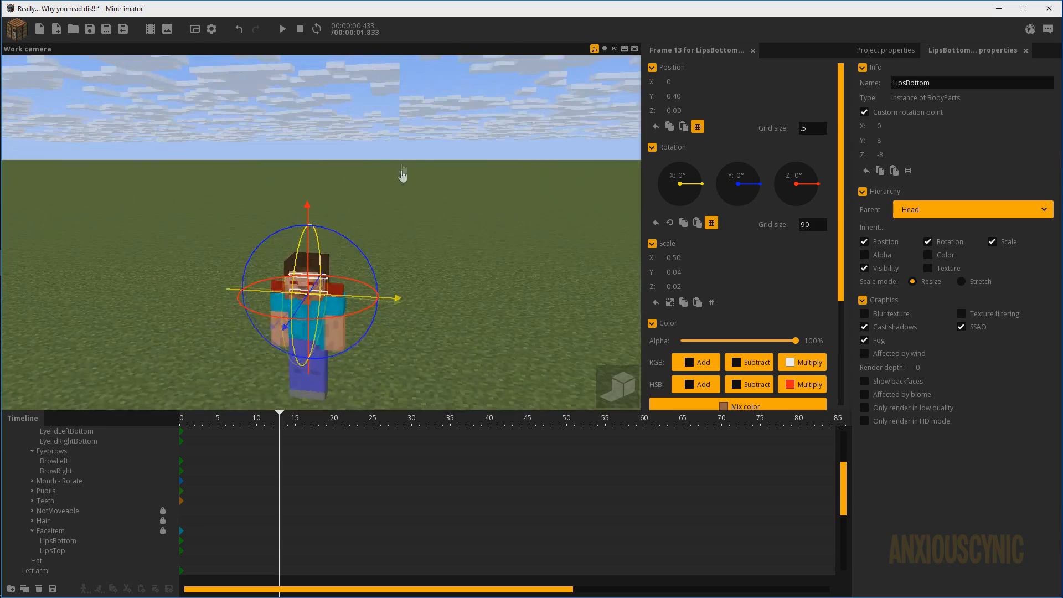
scroll(402, 173, "up", 5)
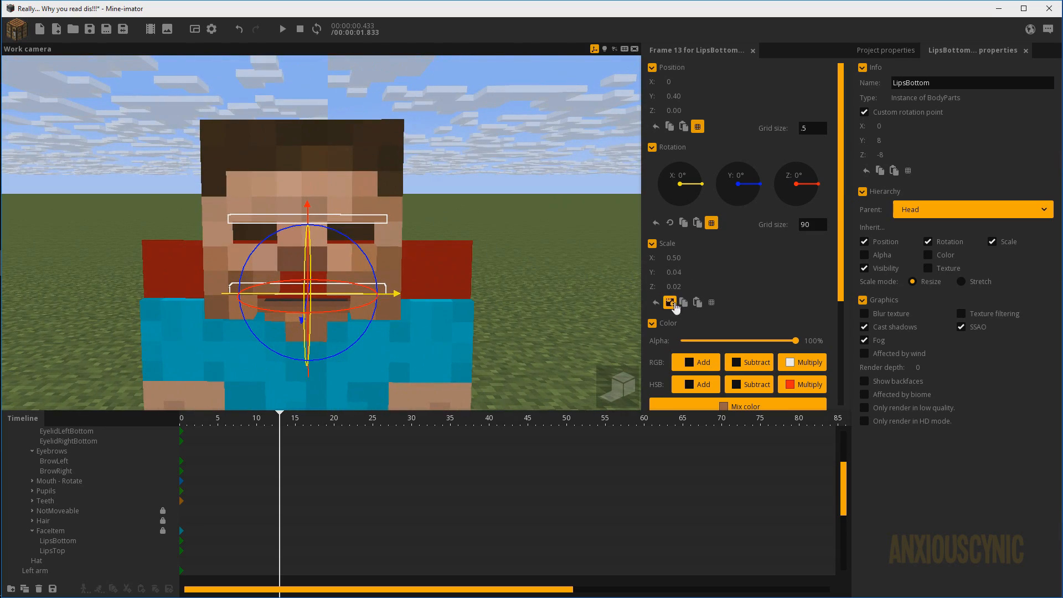
left_click_drag(484, 254, 446, 273)
left_click_drag(319, 296, 410, 223)
scroll(380, 239, "up", 3)
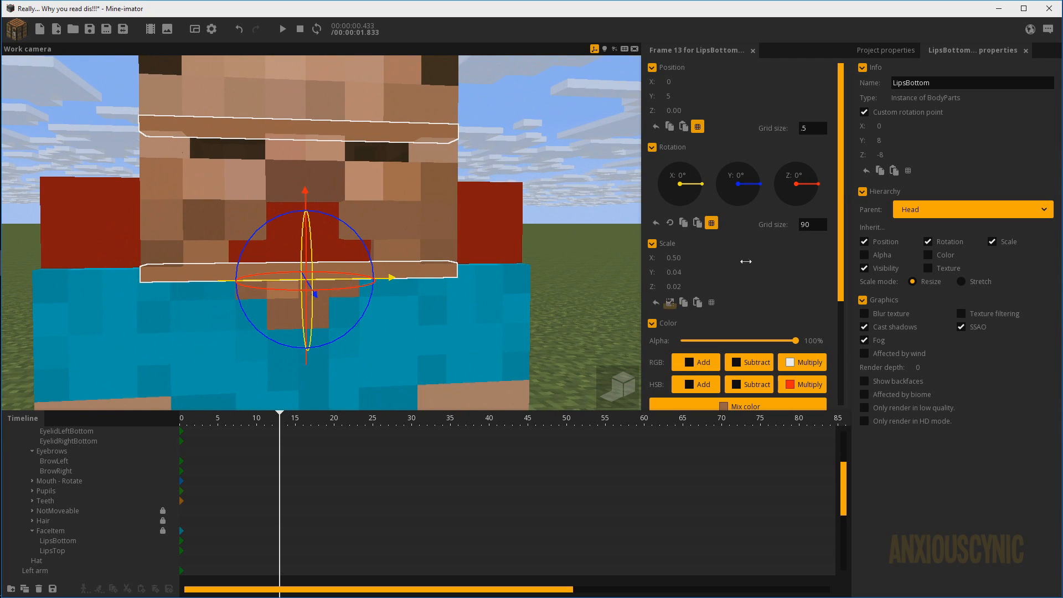
mouse_move(677, 272)
left_mouse_down()
mouse_move(665, 272)
mouse_move(679, 272)
mouse_move(671, 258)
left_mouse_up()
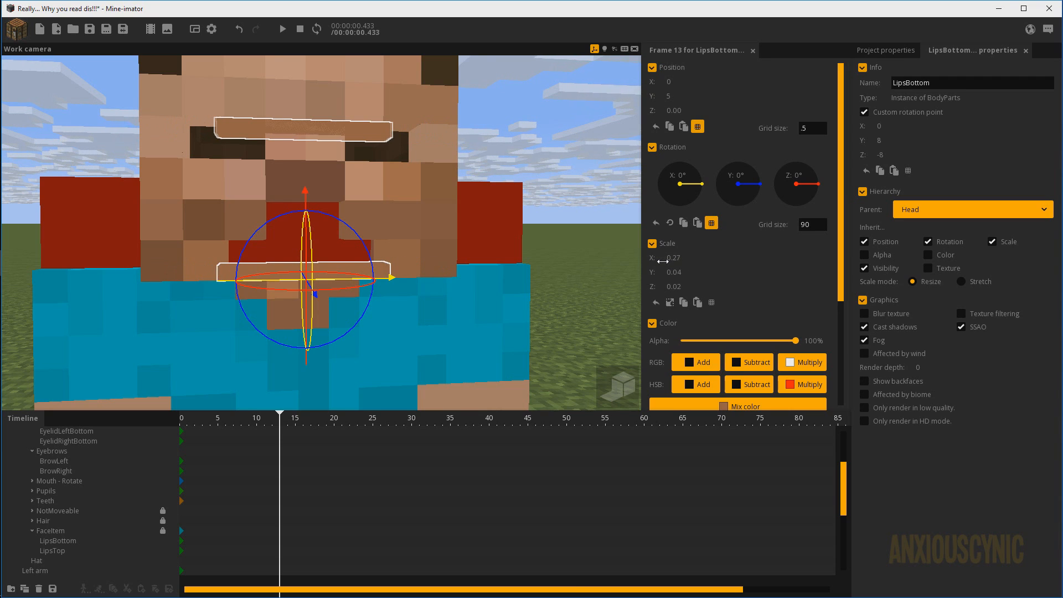
left_click_drag(665, 261, 670, 261)
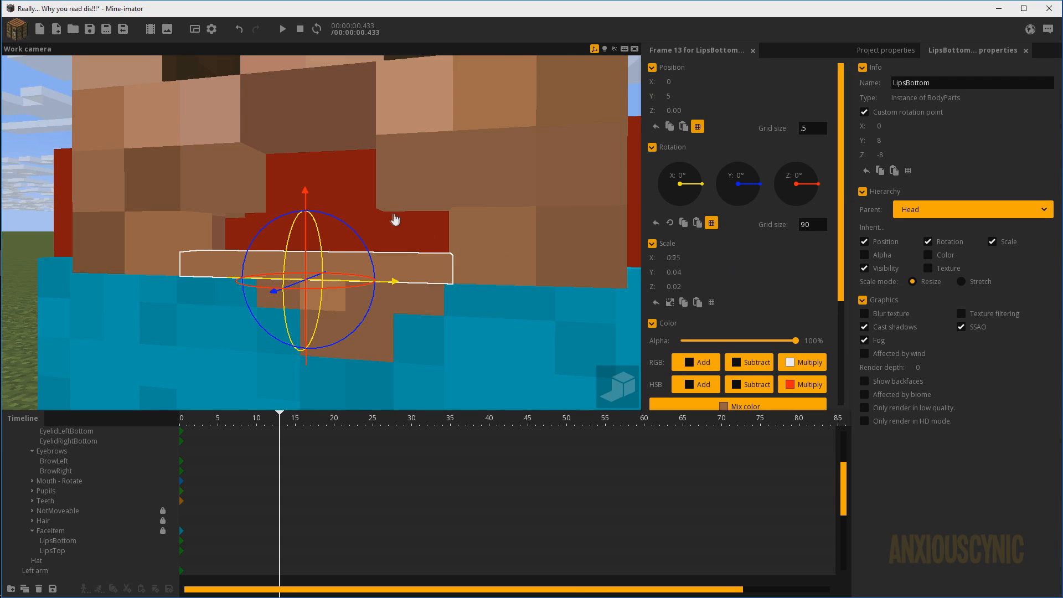
Step: Lower the duplicated LipsTop to Z position 2 so it sits along the mouth's upper edge
middle_click_drag(395, 220, 409, 227)
left_click(568, 126)
left_click_drag(555, 144, 436, 294)
scroll(436, 294, "down", 3)
left_click(416, 278)
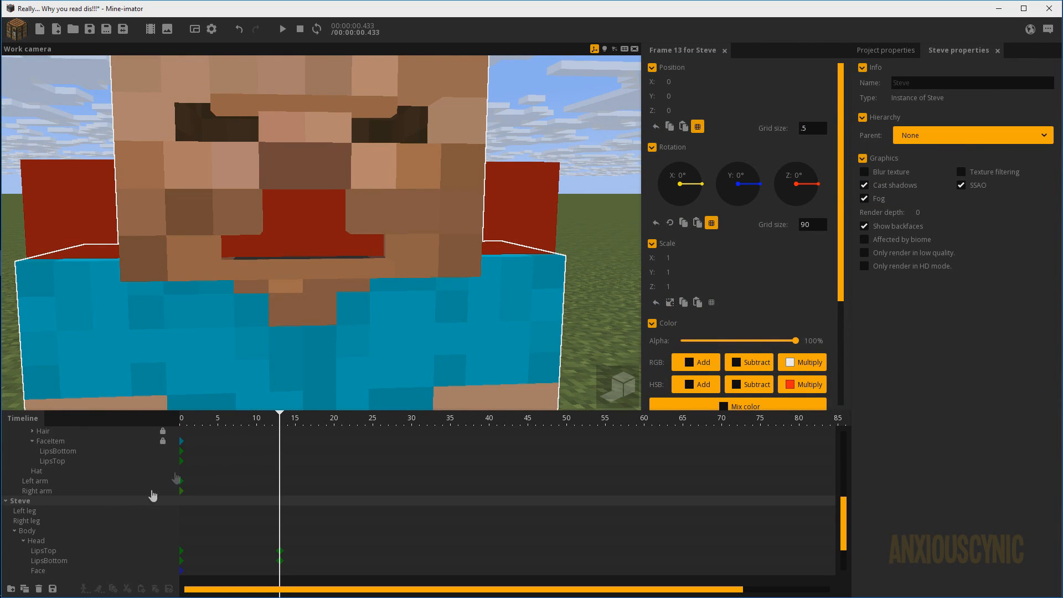
left_click(52, 514)
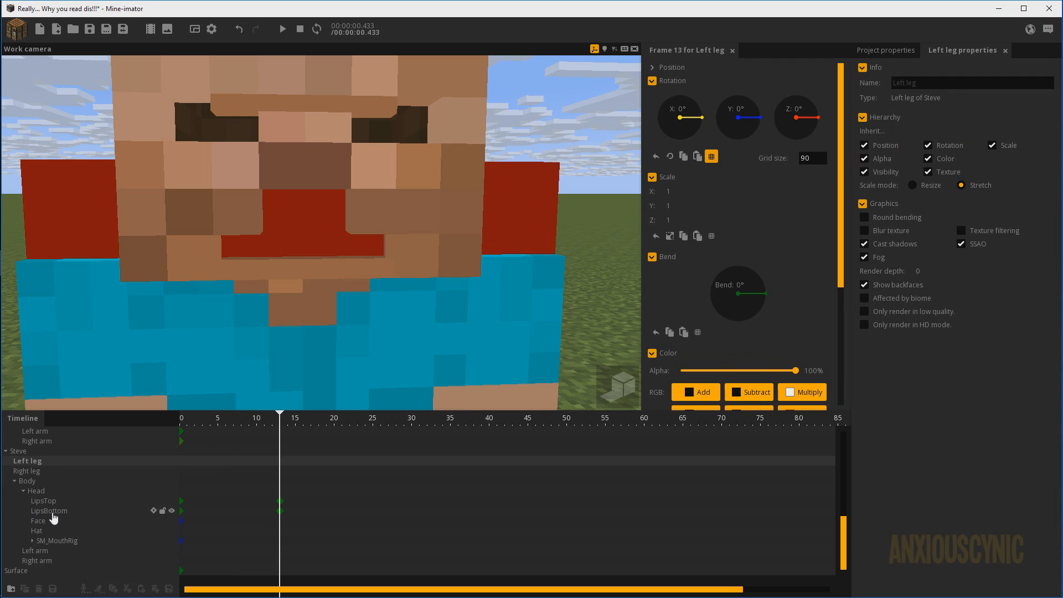
left_click(50, 502)
left_click_drag(306, 186, 306, 278)
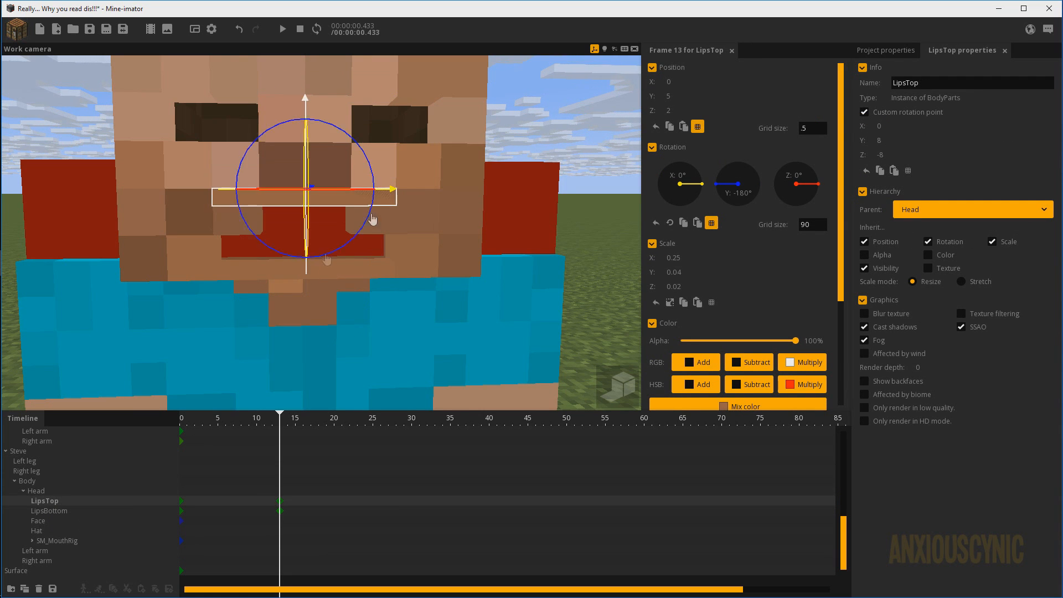
Step: Set LipsTop's Z scale to 0.01 and nudge it along Y with position snapping off
left_click_drag(471, 194, 501, 181)
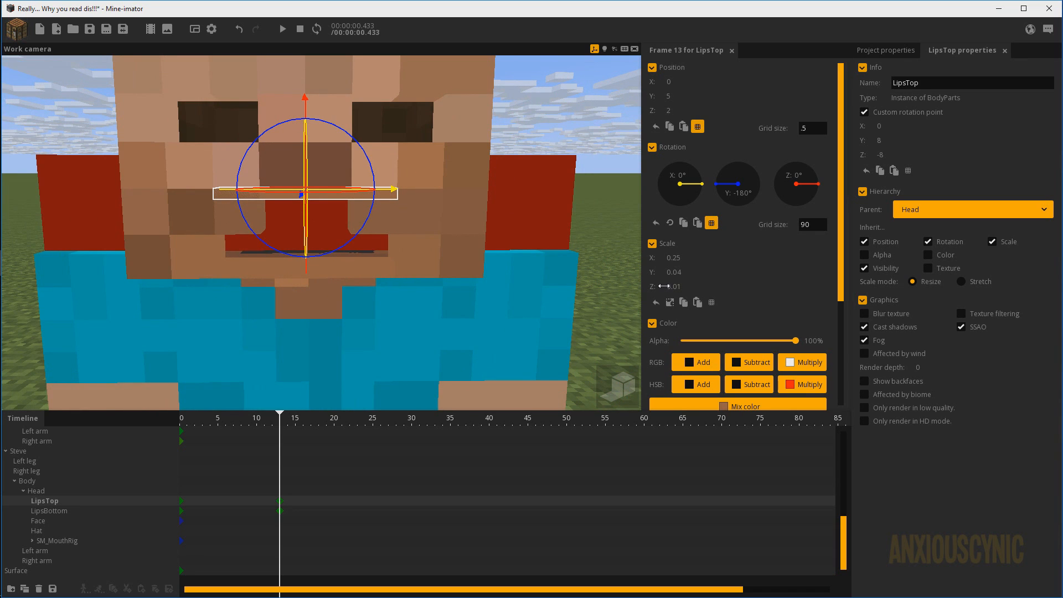
scroll(410, 206, "up", 5)
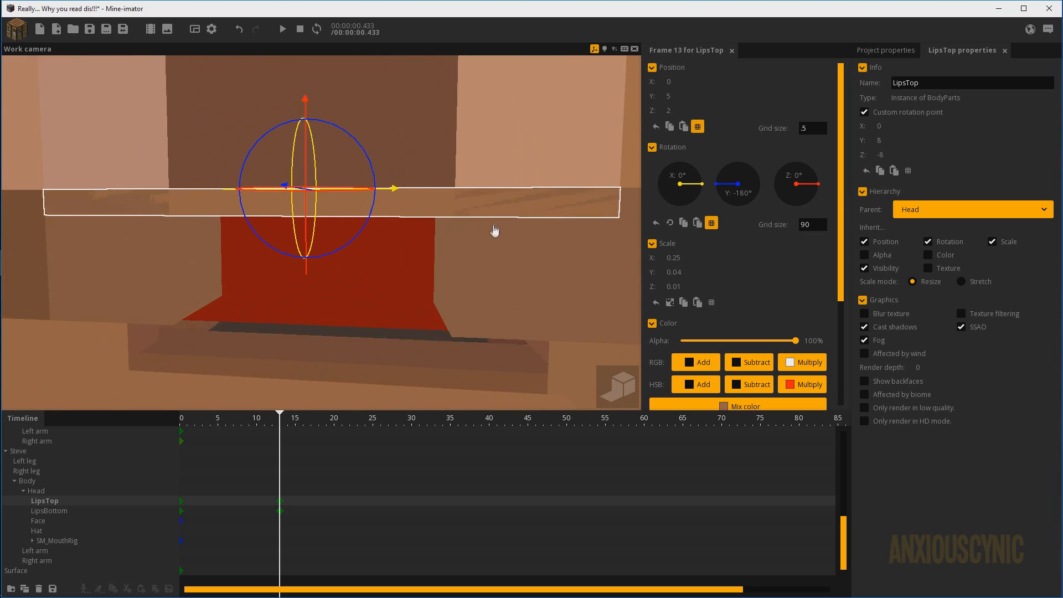
left_click_drag(491, 226, 447, 270)
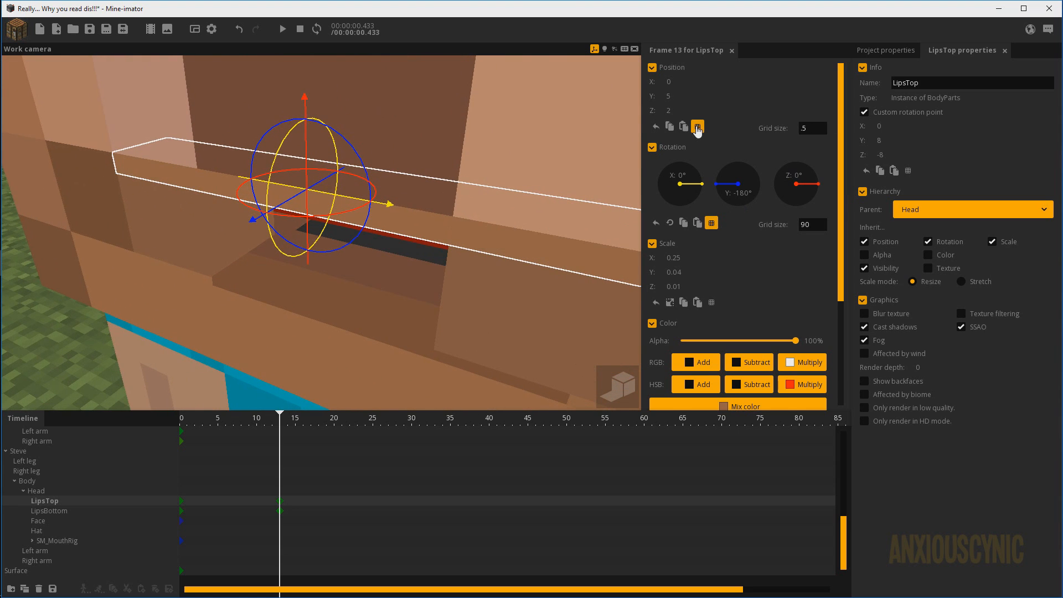
left_click_drag(288, 206, 355, 291)
left_click_drag(303, 315, 364, 289)
Step: Push the duplicated LipsBottom slightly into the face to Y position 4.97
left_click(365, 290)
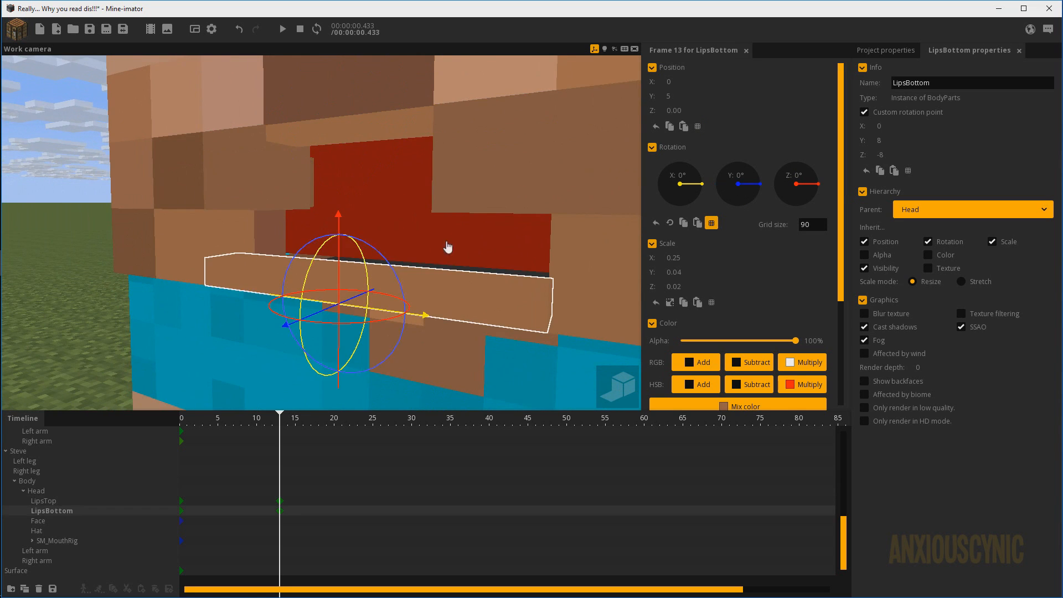
middle_click_drag(365, 290, 401, 286)
left_click_drag(379, 302, 381, 302)
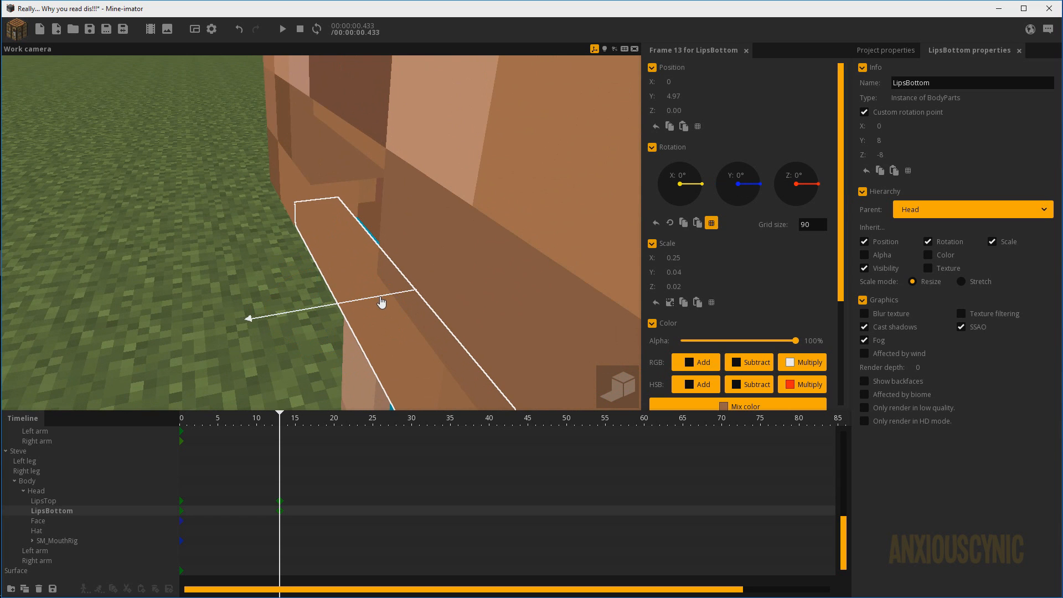
middle_click_drag(427, 178, 207, 194)
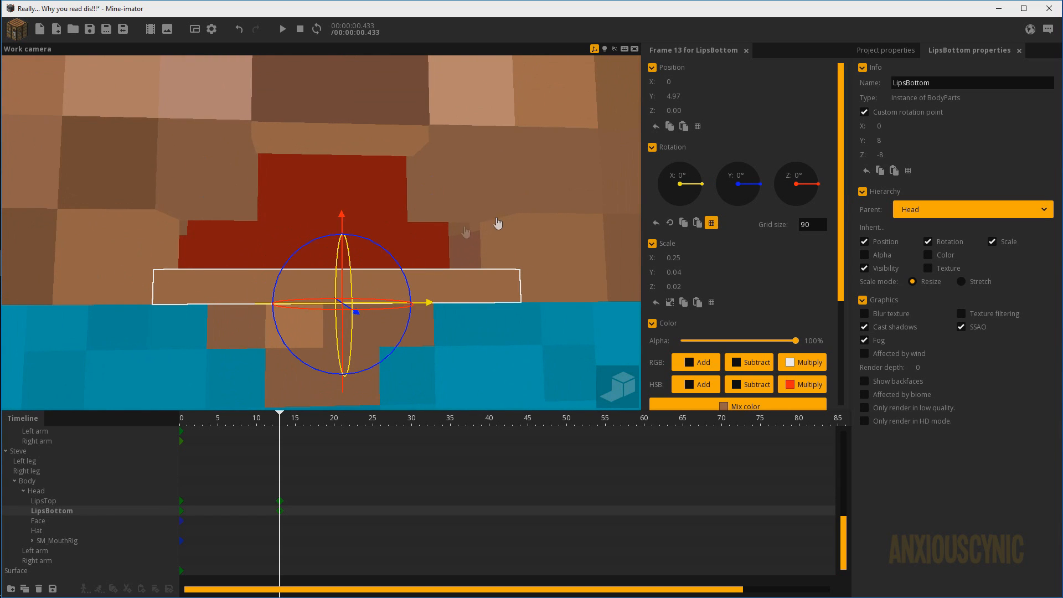
Step: Examine both lips against Steve's mouth, close up and from the front
middle_click_drag(502, 231, 487, 282)
left_click_drag(487, 282, 570, 151)
left_click(570, 150)
left_click_drag(598, 225, 571, 226)
scroll(598, 225, "down", 1)
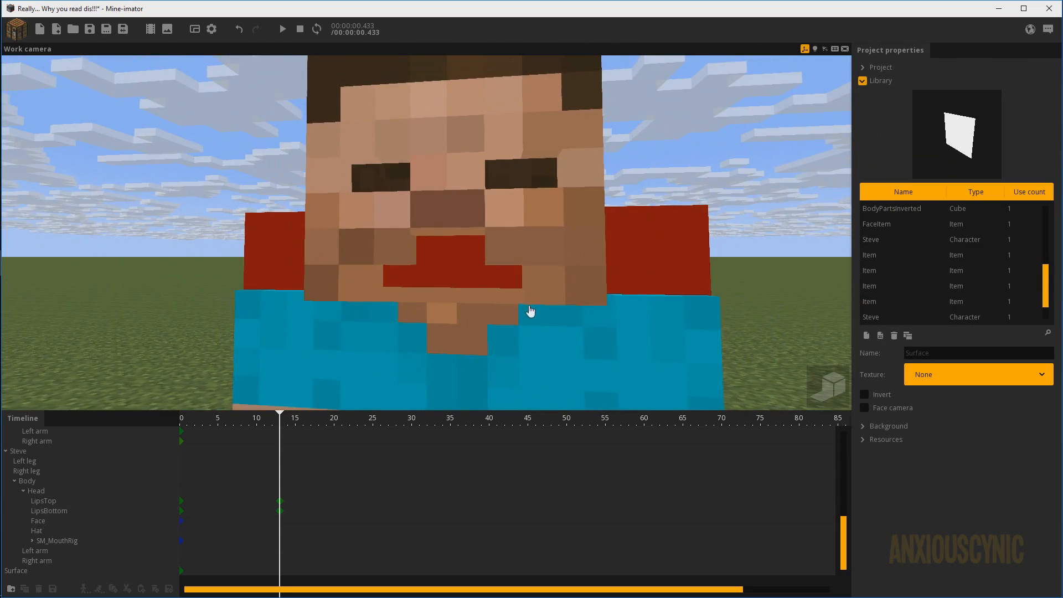
left_click_drag(529, 310, 467, 307)
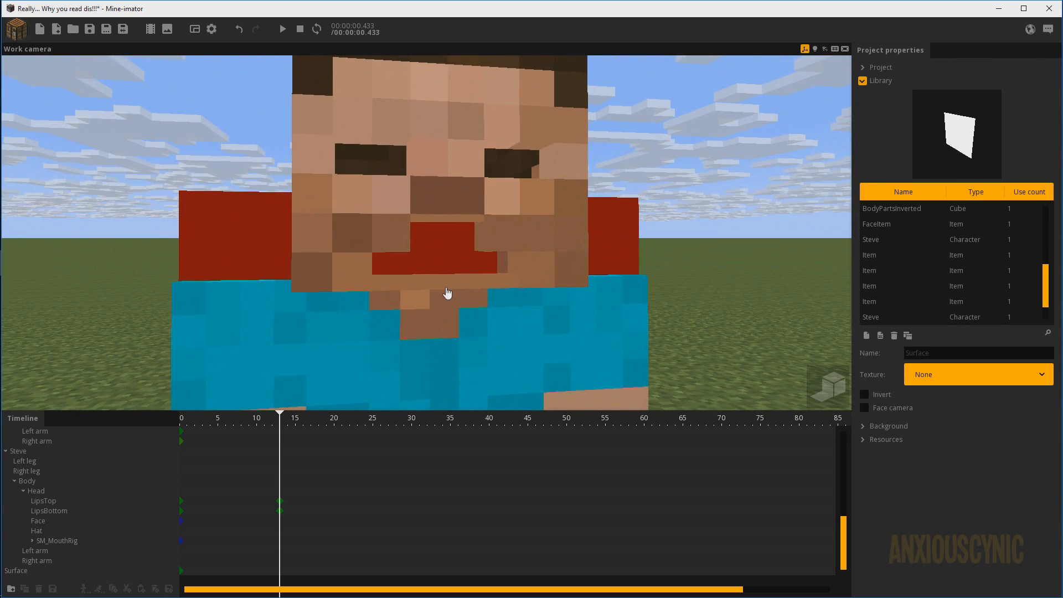
Step: Select LipsBottom and check its mix color and mix percentage
left_click(447, 286)
left_click(363, 290)
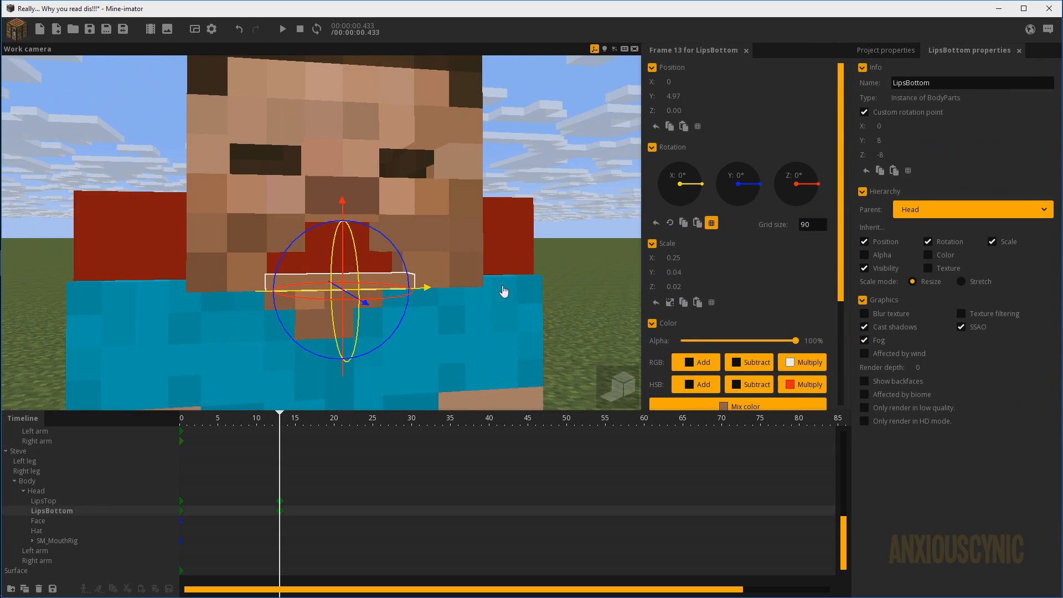
left_click(19, 33)
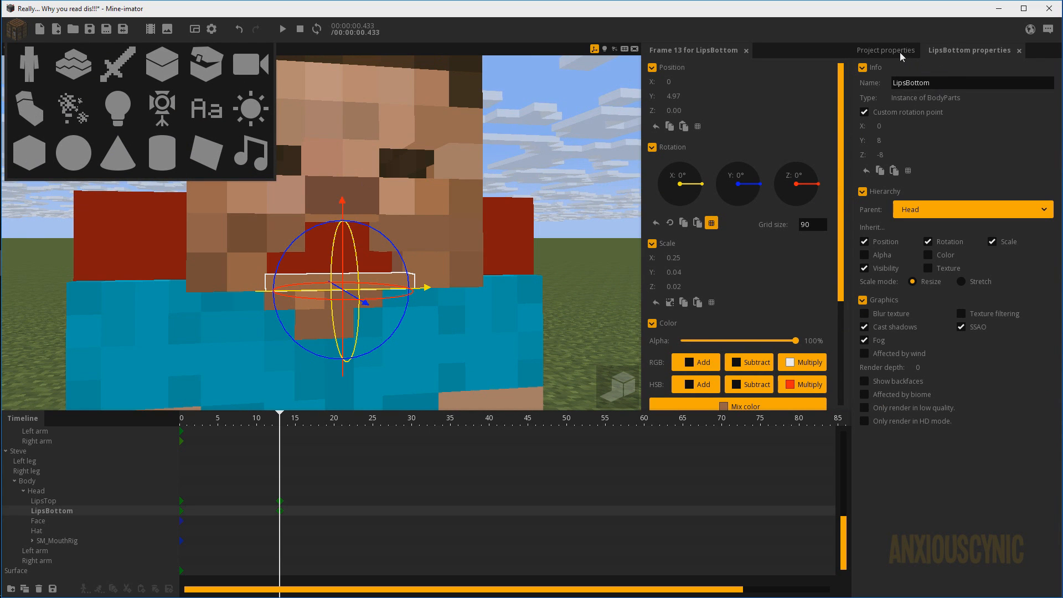
left_click(788, 285)
scroll(775, 285, "down", 3)
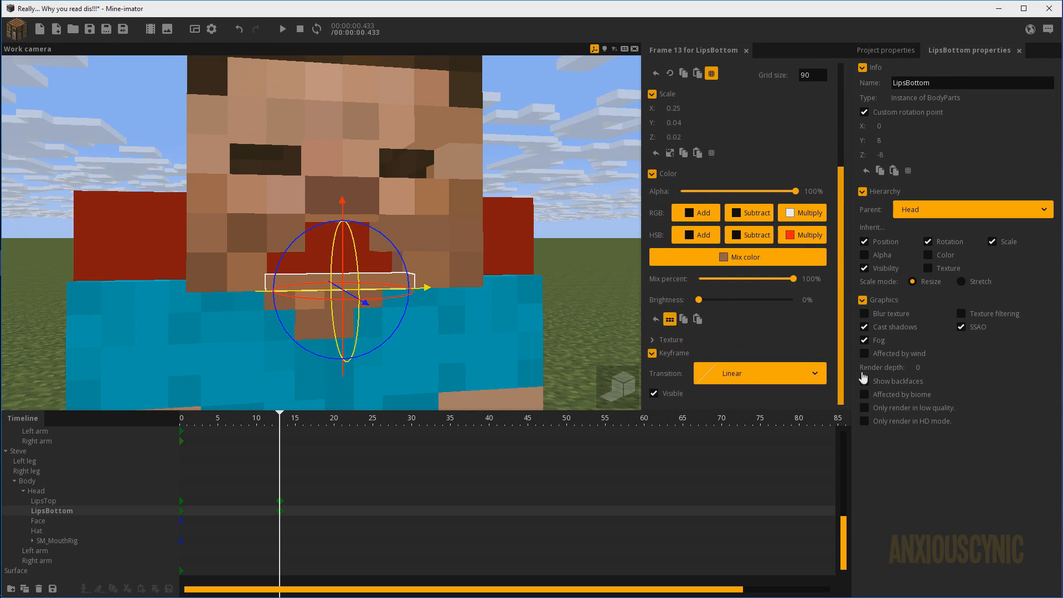
left_click(741, 257)
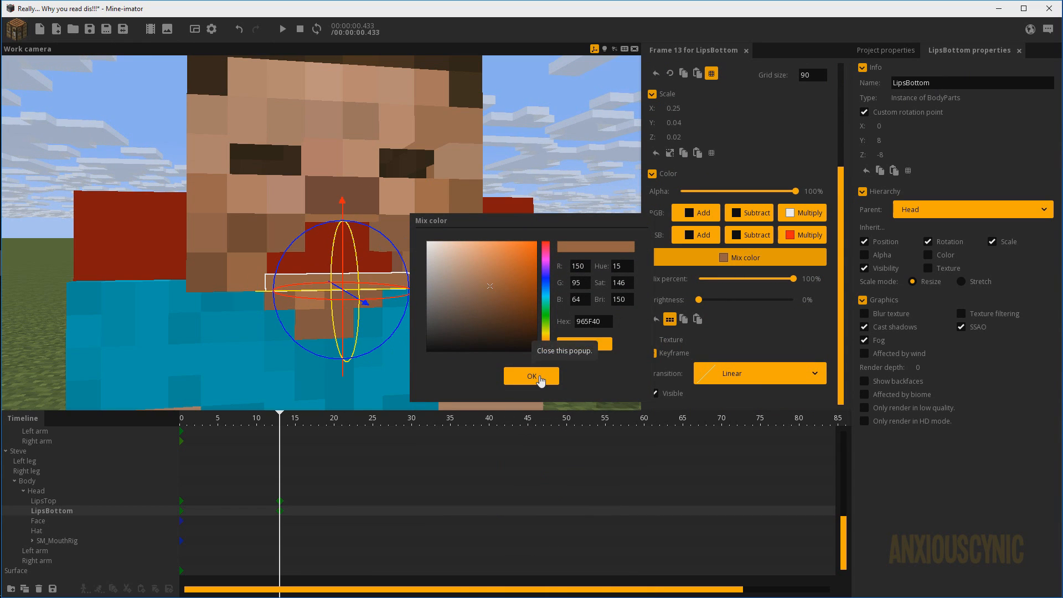
left_click(531, 377)
left_click_drag(793, 280, 820, 277)
Step: Move the timeline to frame 20 and keyframe LipsBottom there
left_click(558, 177)
mouse_move(584, 217)
left_mouse_down()
mouse_move(546, 215)
mouse_move(583, 221)
left_mouse_up()
scroll(584, 218, "down", 1)
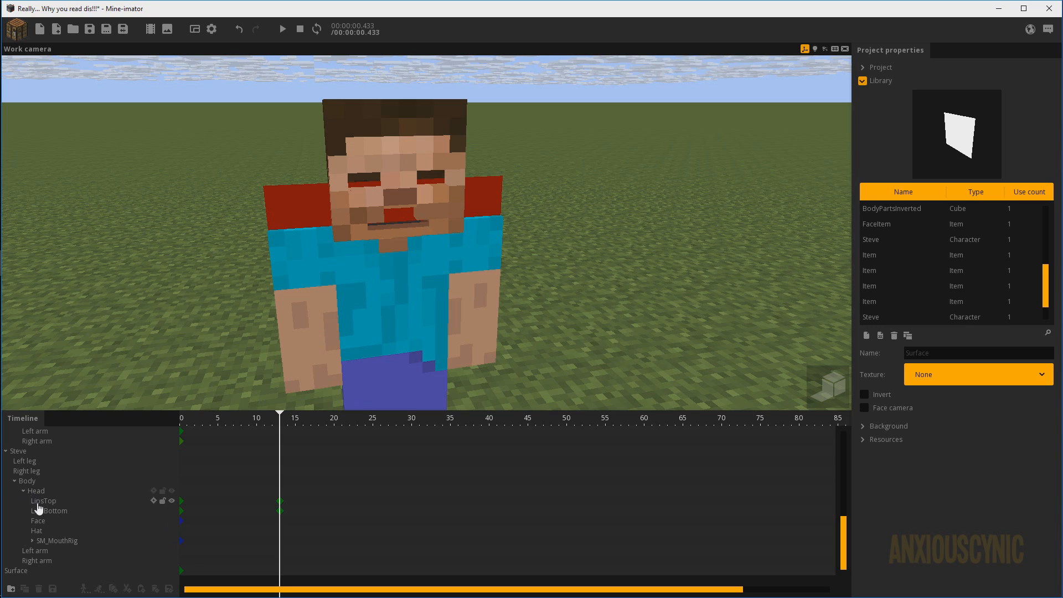
left_click(46, 542)
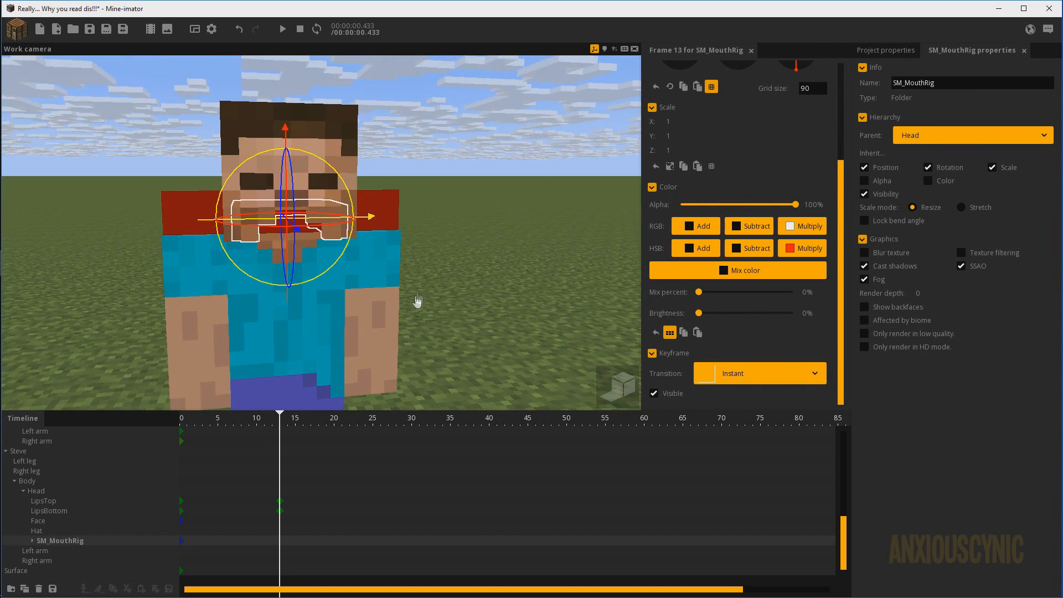
left_click_drag(248, 426, 357, 427)
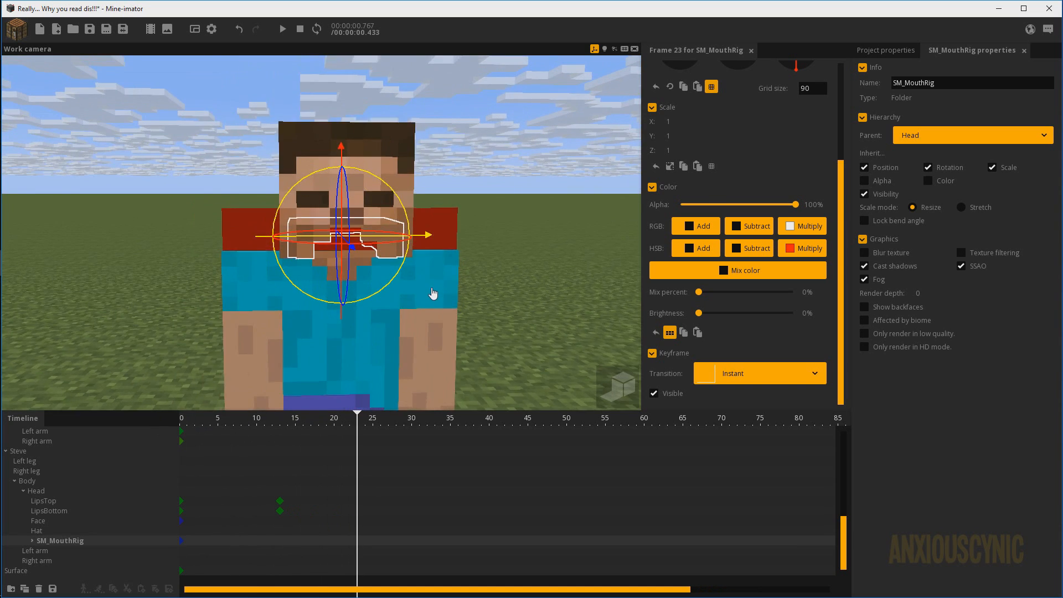
scroll(433, 289, "up", 6)
left_click_drag(326, 422, 276, 474)
mouse_move(291, 427)
left_mouse_down()
mouse_move(204, 422)
mouse_move(294, 425)
left_mouse_up()
left_click_drag(457, 323, 465, 298)
left_click(458, 289)
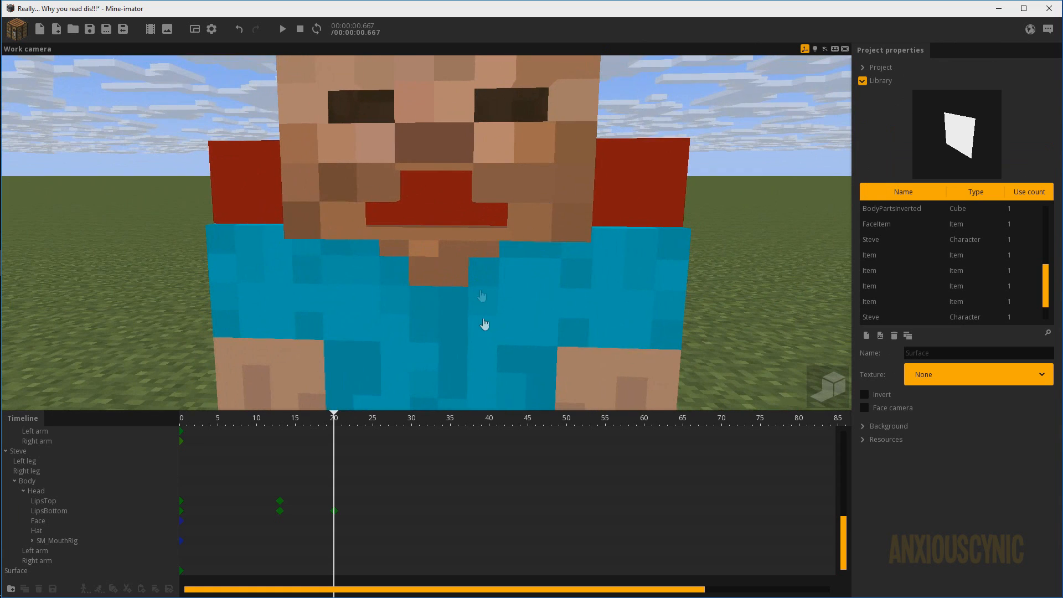
Step: Duplicate the SM_MouthRig folder and set the copy's parent to None
left_click(52, 540)
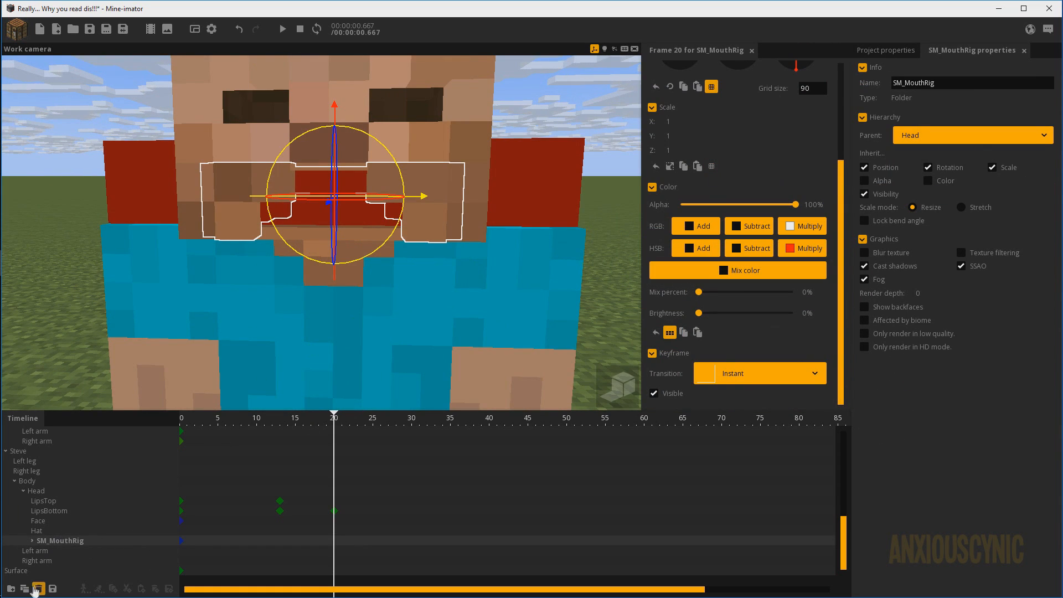
left_click(36, 589)
left_click(959, 134)
scroll(913, 183, "up", 5)
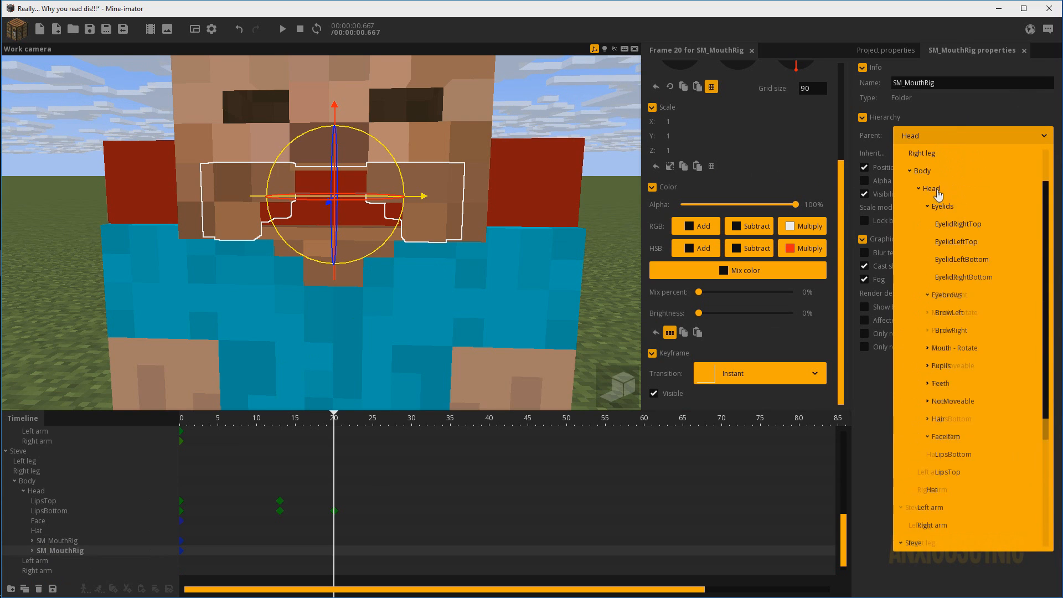
left_click(904, 157)
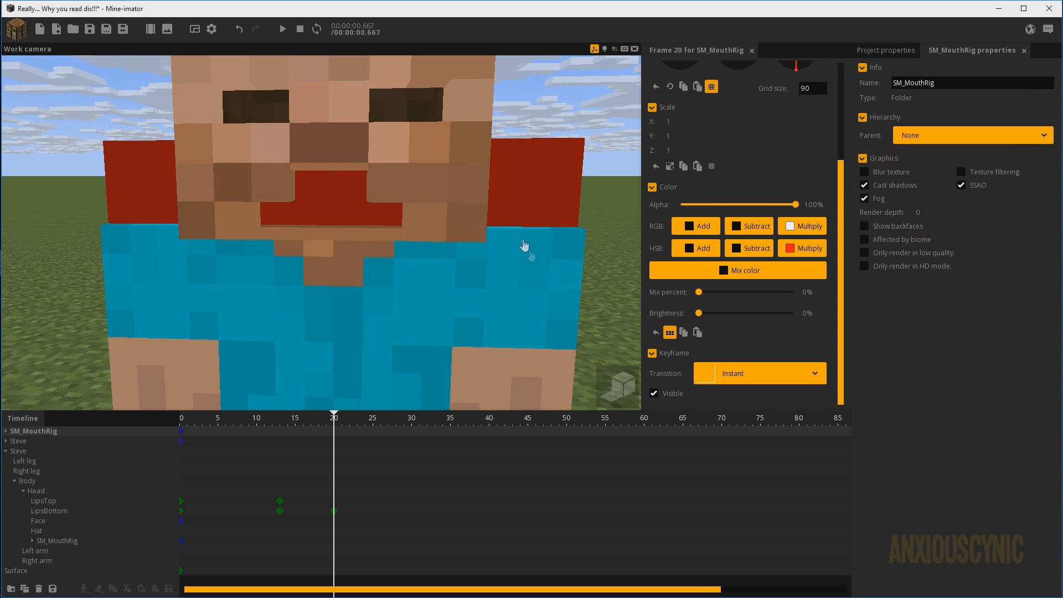
Step: Move the unparented SM_MouthRig copy out in front of Steve and raise it to about head height
left_click_drag(524, 249, 420, 211)
right_click_drag(420, 211, 477, 203)
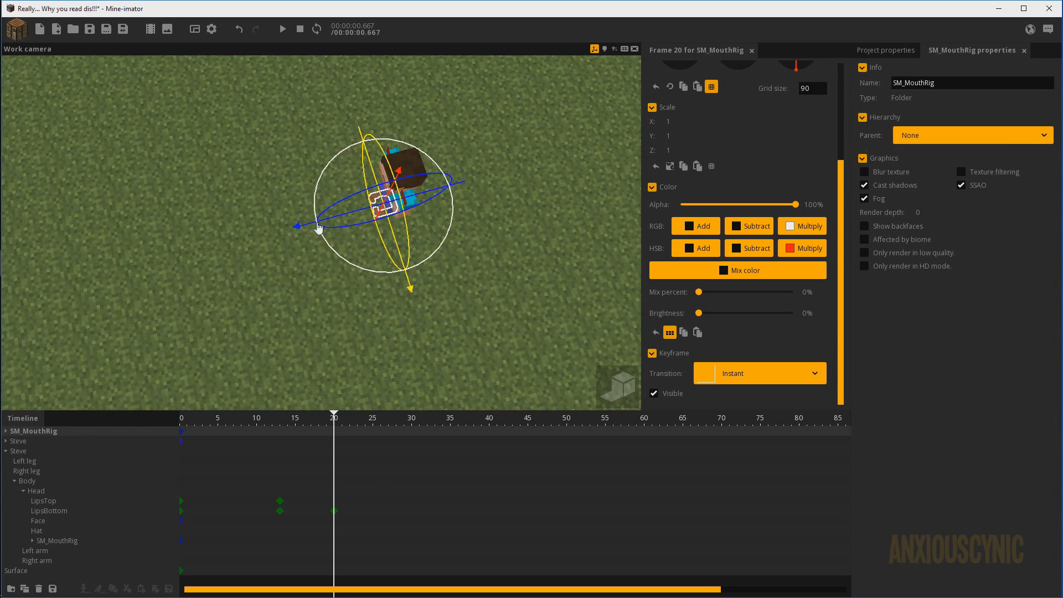
left_click_drag(319, 228, 235, 234)
left_click_drag(392, 259, 367, 266)
scroll(232, 226, "up", 3)
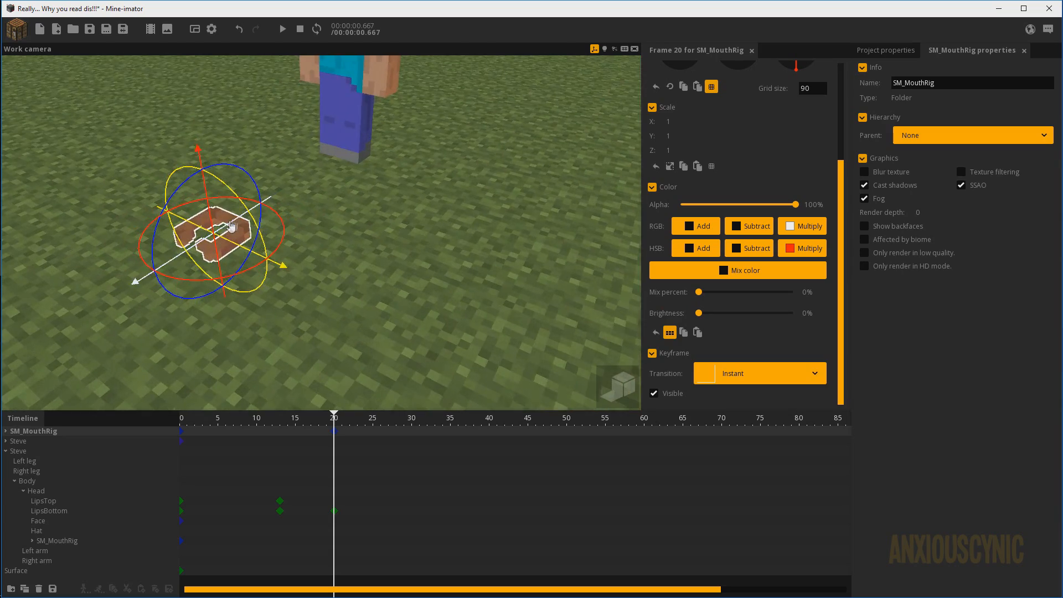
left_click(212, 30)
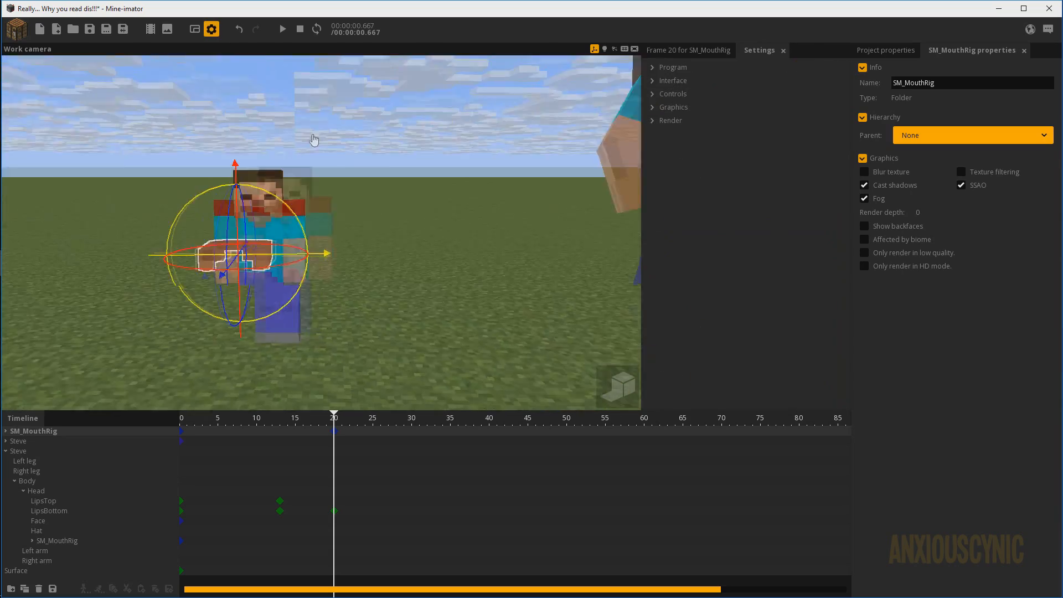
left_click_drag(234, 169, 244, 74)
left_click_drag(465, 219, 443, 221)
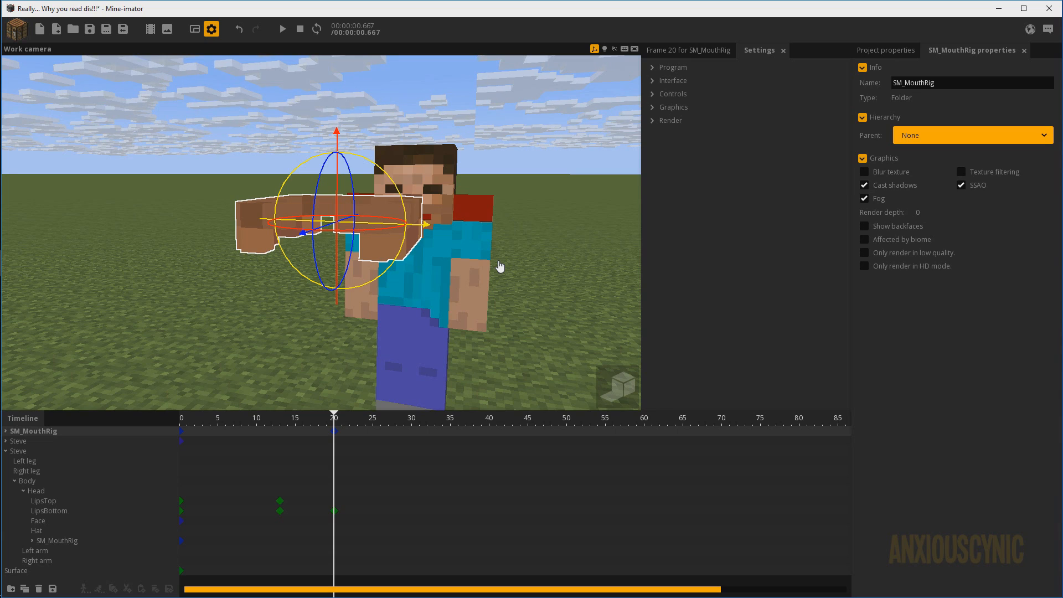
Step: Examine the detached SM_MouthRig copy from several angles
left_click_drag(421, 182, 479, 209)
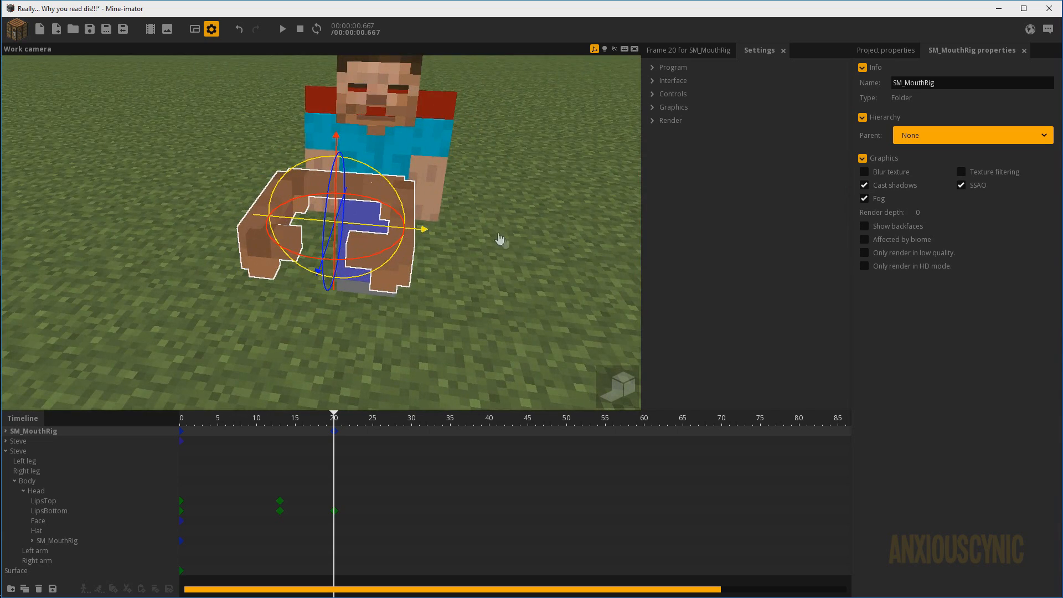
middle_click_drag(417, 294, 490, 297)
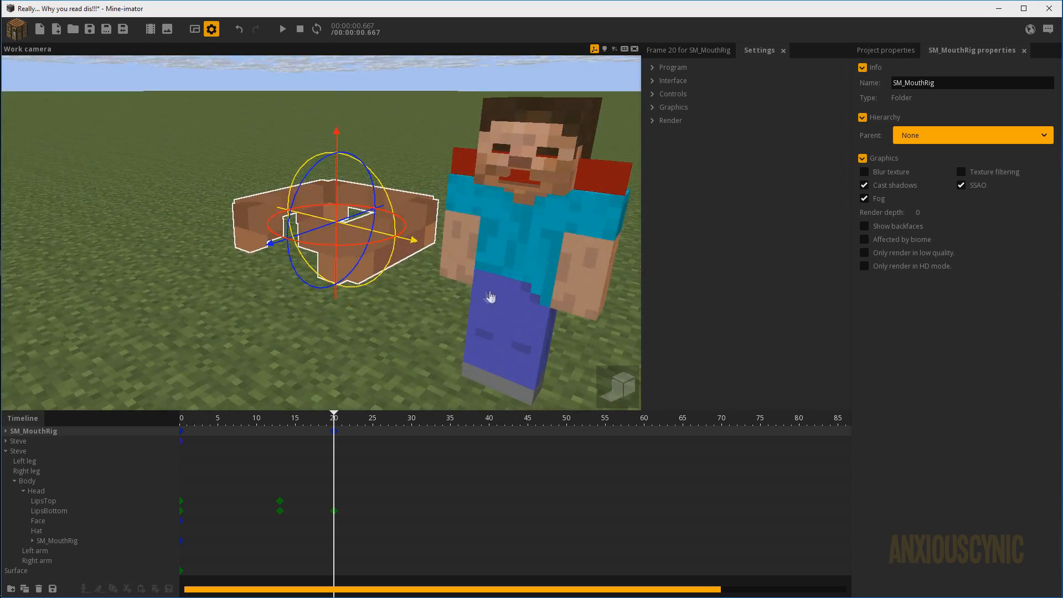
left_click_drag(489, 297, 504, 281)
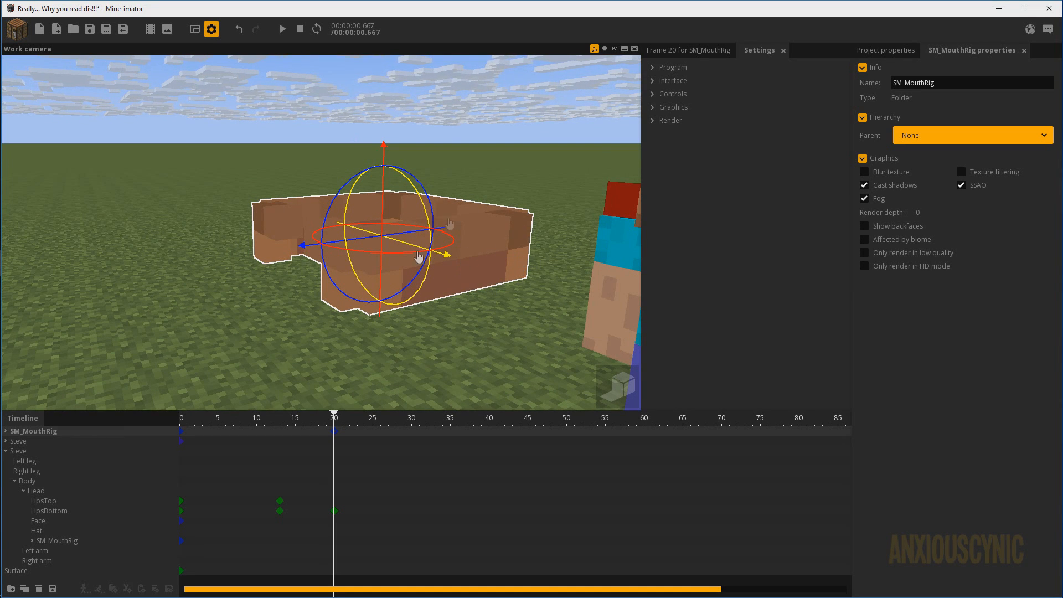
left_click_drag(493, 312, 475, 323)
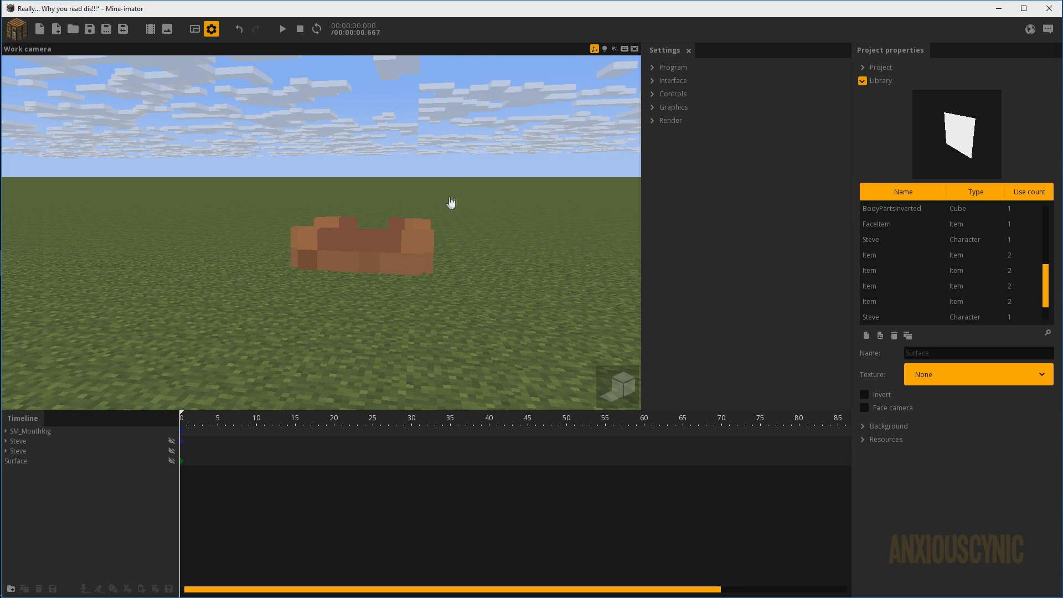
left_click_drag(451, 203, 356, 221)
scroll(412, 199, "down", 3)
left_click_drag(413, 200, 410, 233)
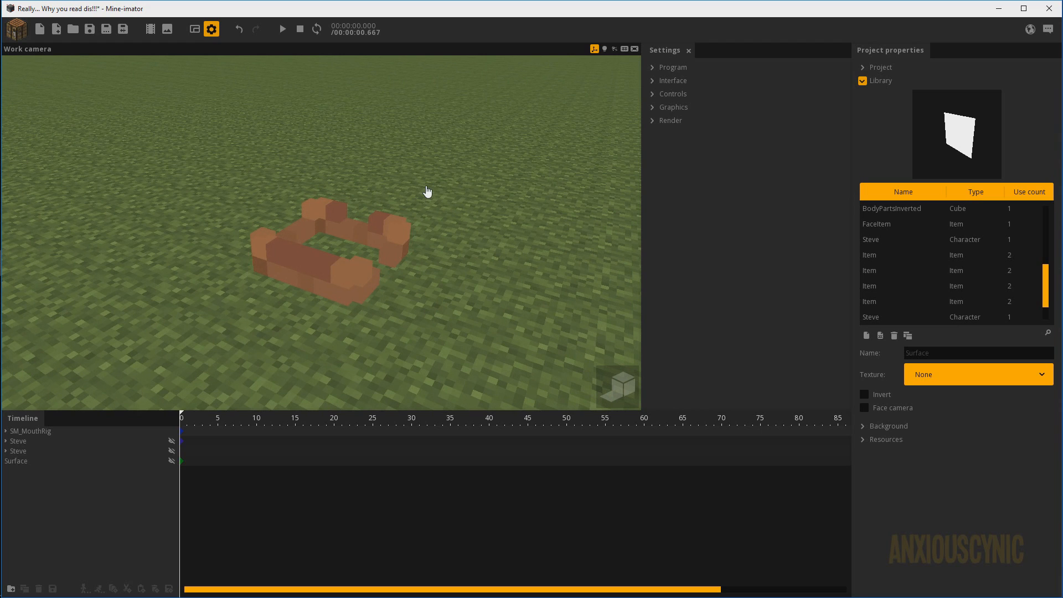